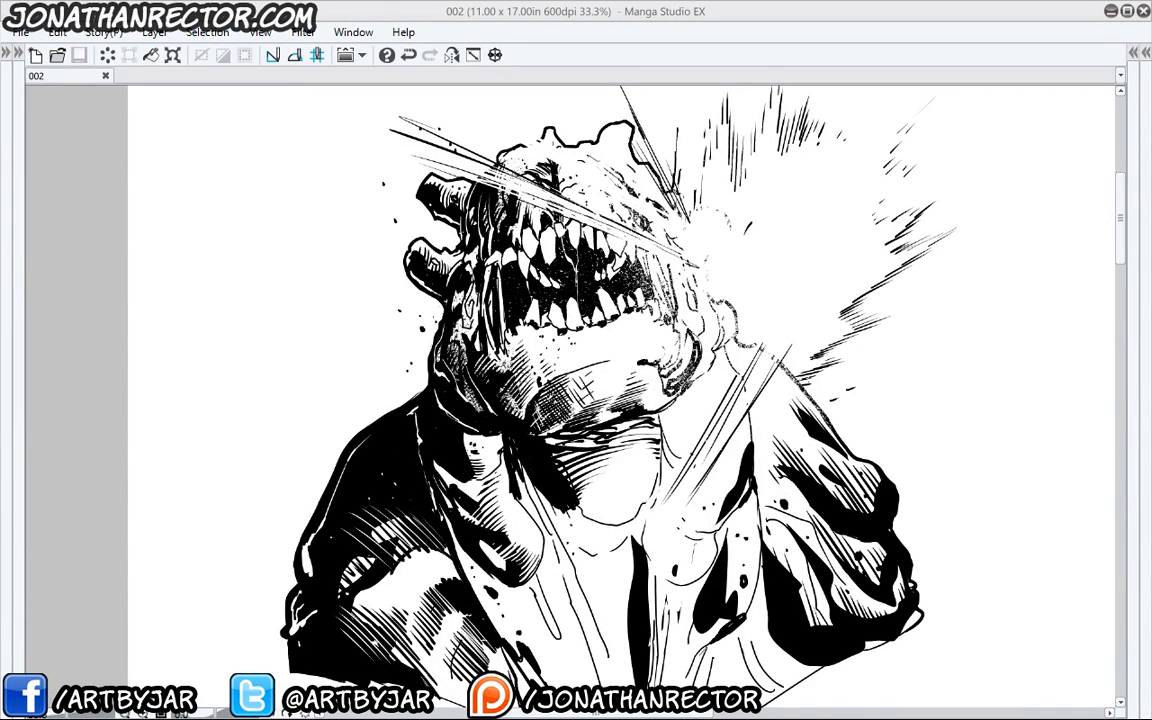
- Switch to the maximized Chrome window and look through the projects on the artist's portfolio page
drag(1151, 290, 689, 151)
double_click(689, 151)
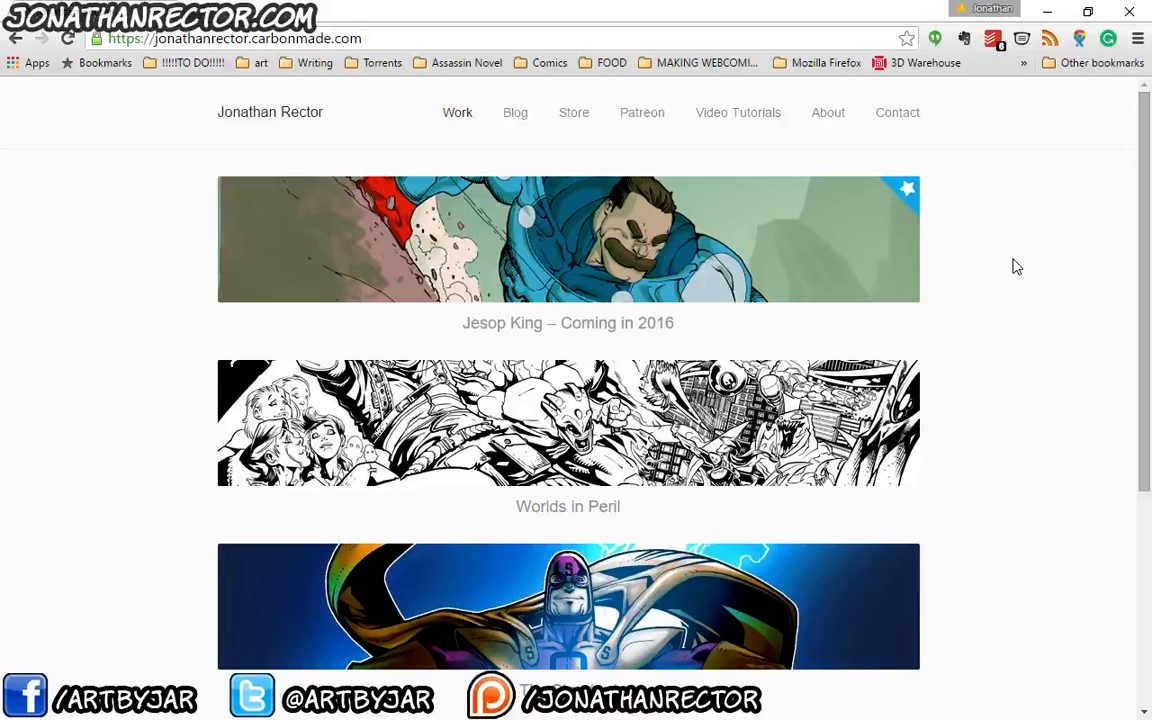
scroll(1016, 267, down, 4)
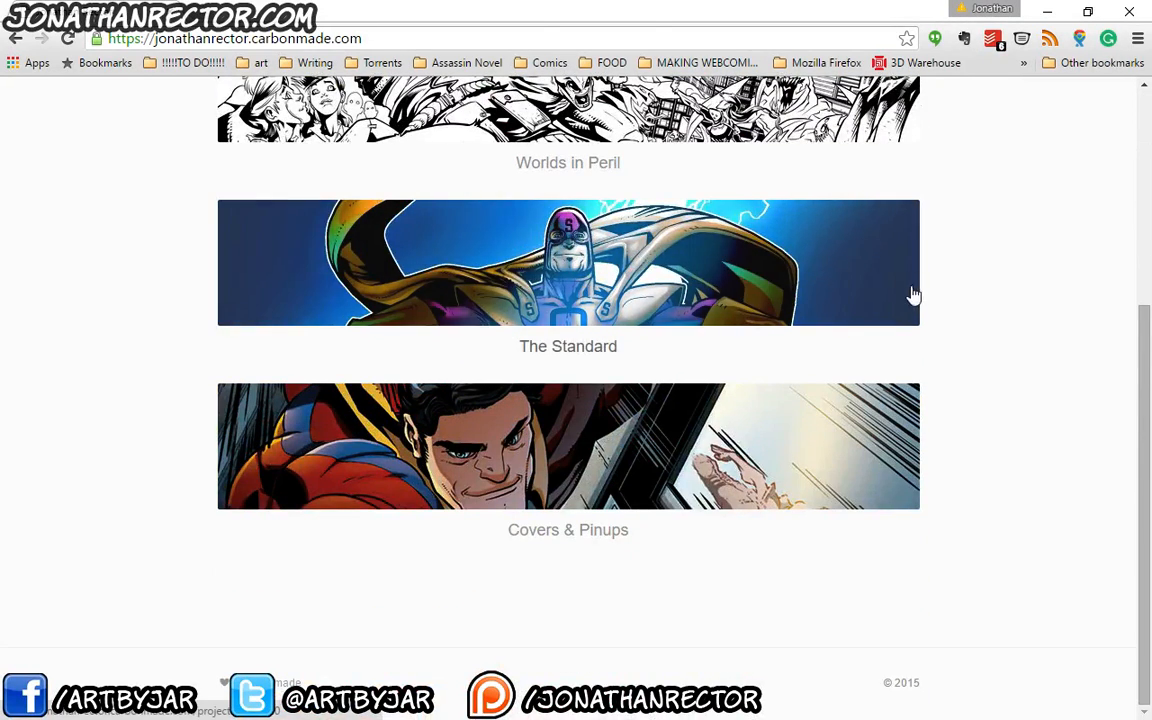
scroll(905, 296, up, 4)
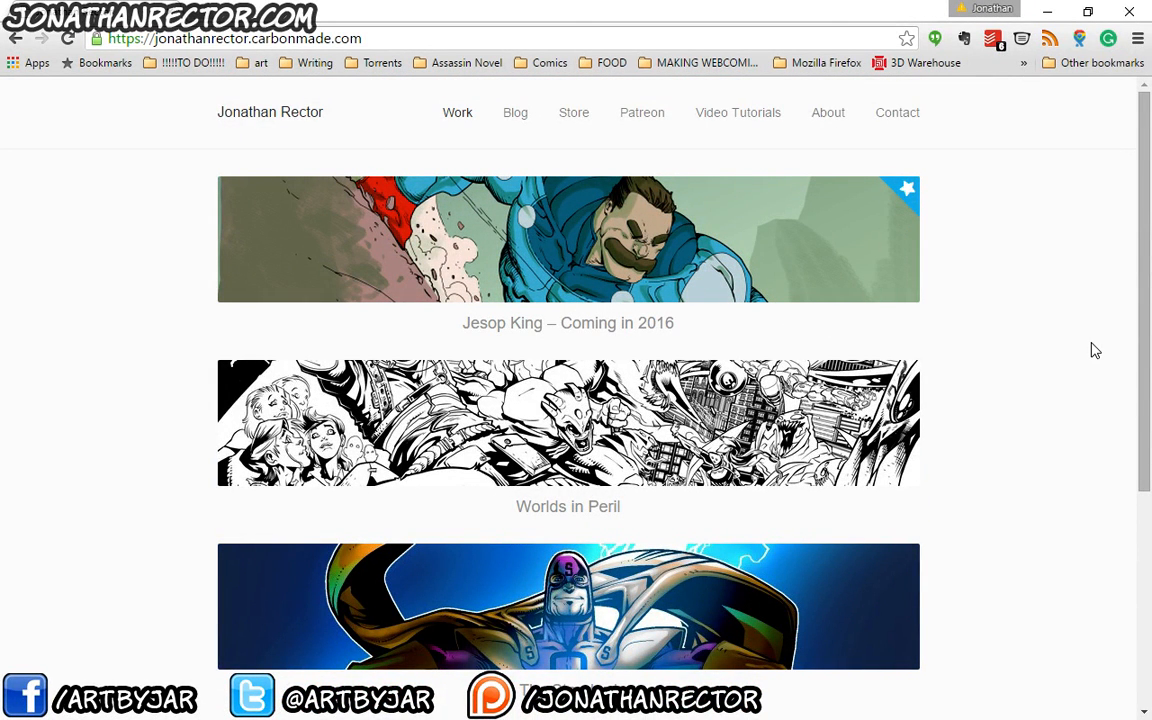
scroll(808, 622, down, 3)
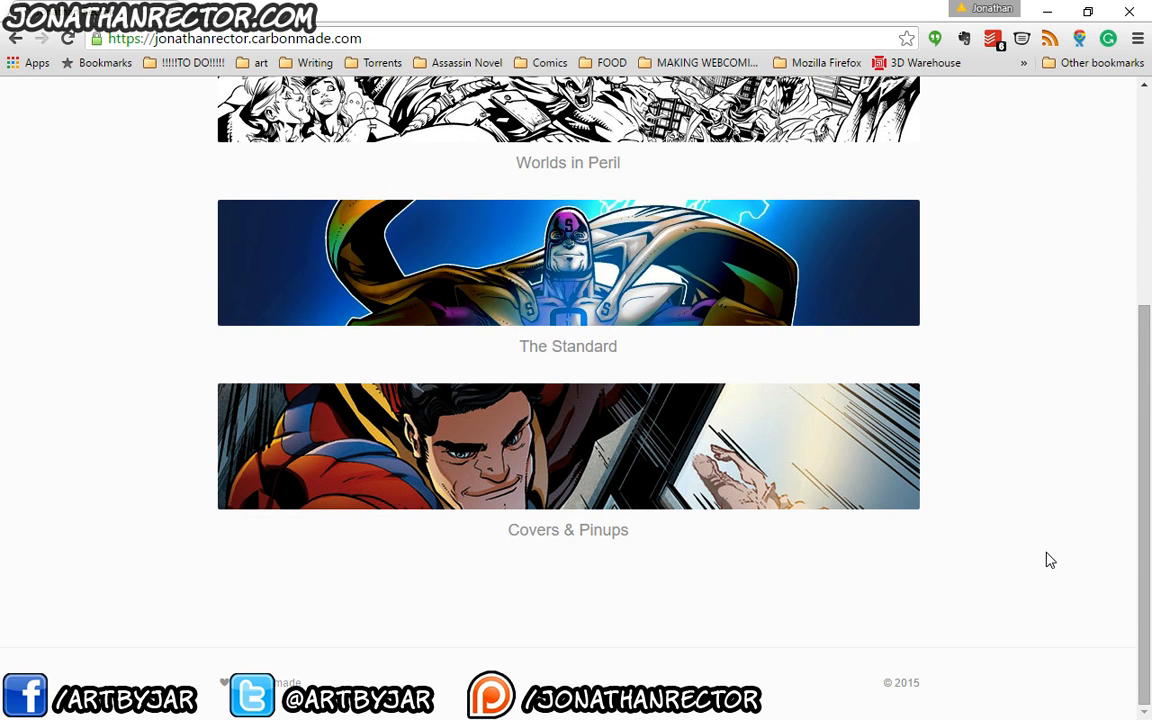
scroll(1050, 560, up, 4)
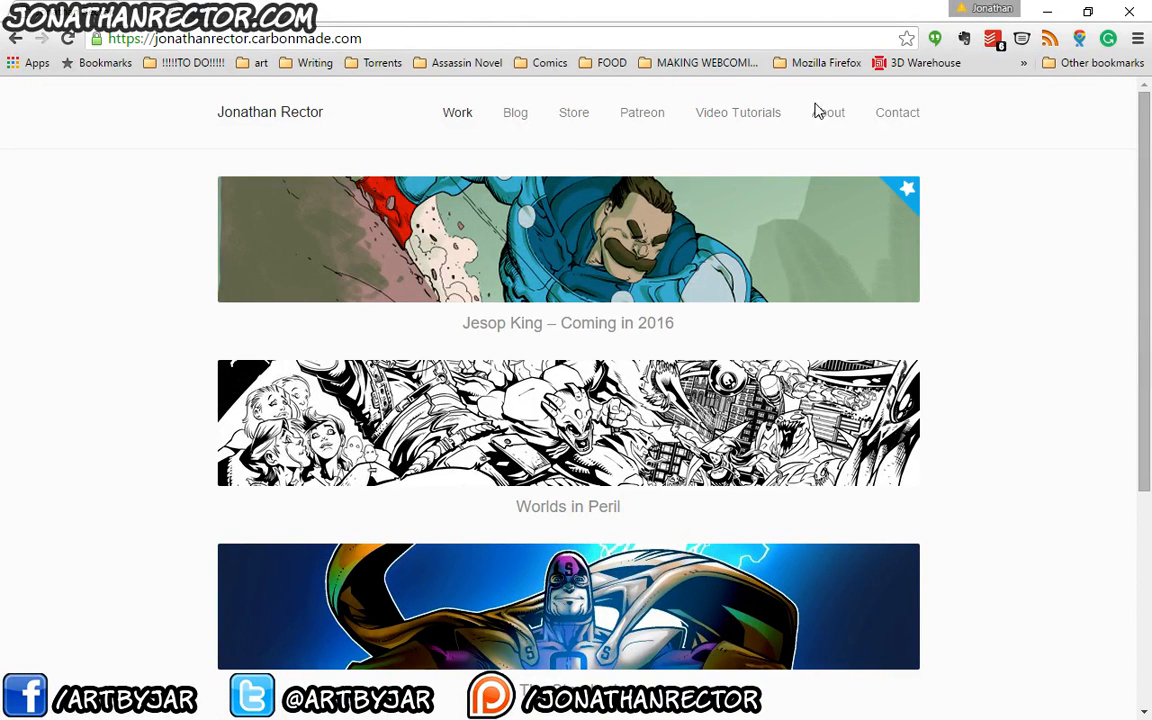
- Open the Sketchbook RED product page from the portfolio's store and view its available editions
click(575, 122)
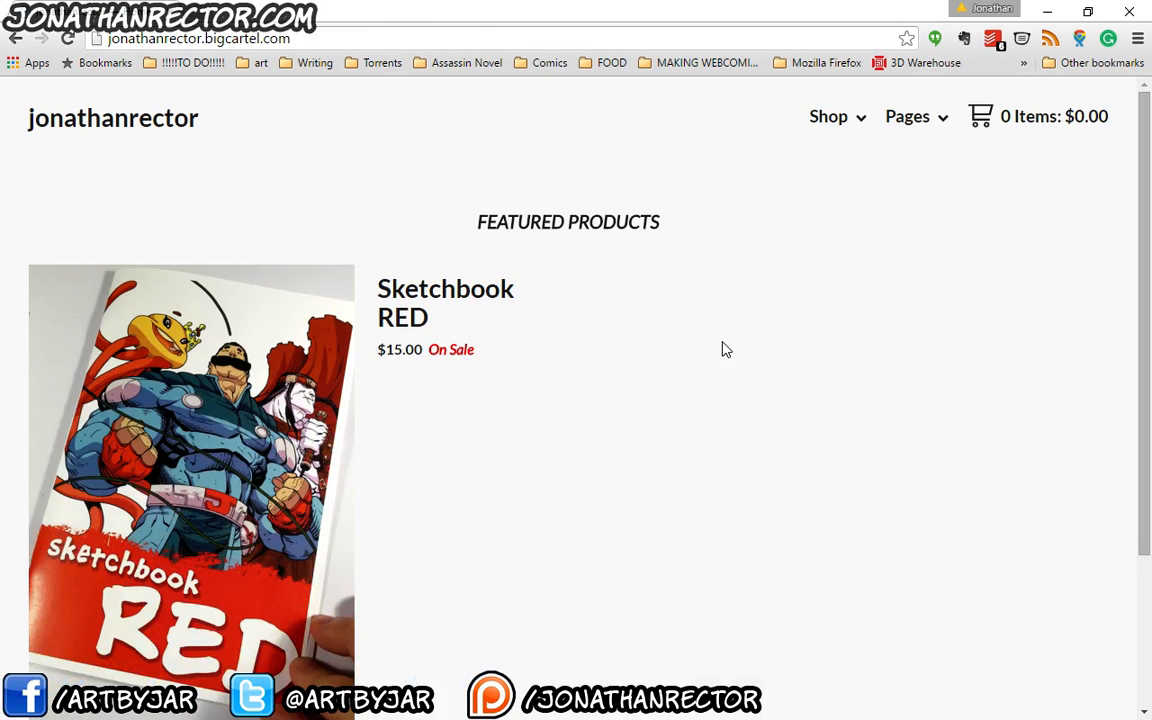
scroll(661, 354, down, 2)
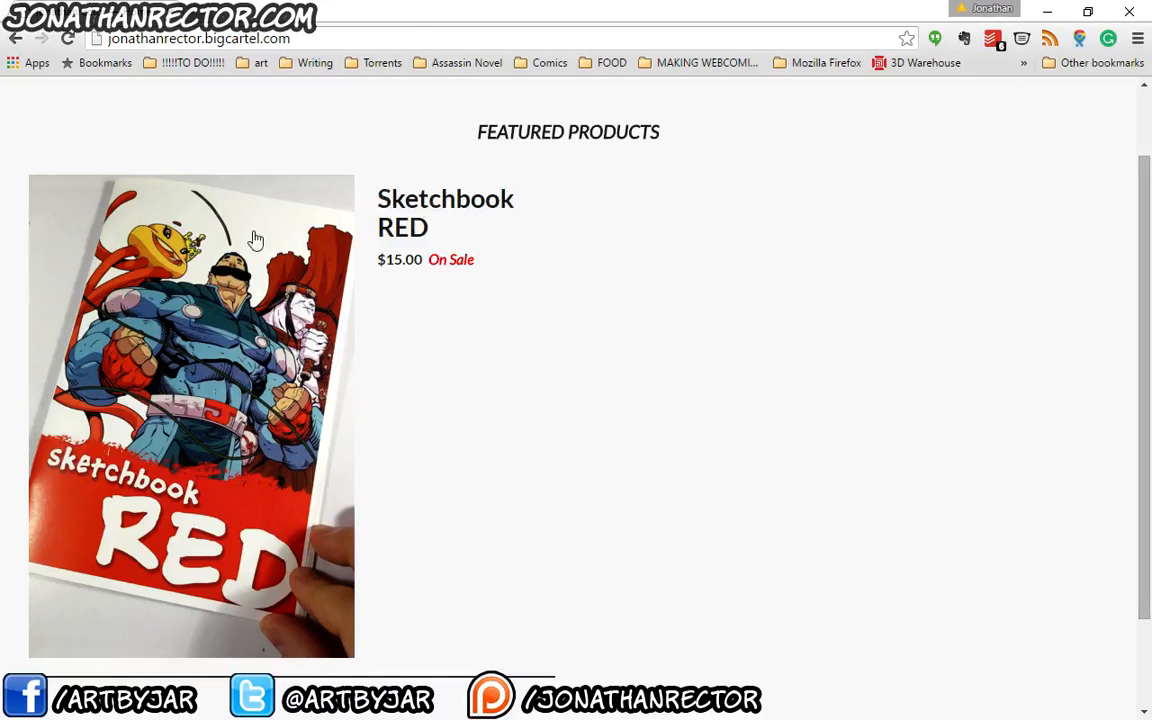
click(272, 290)
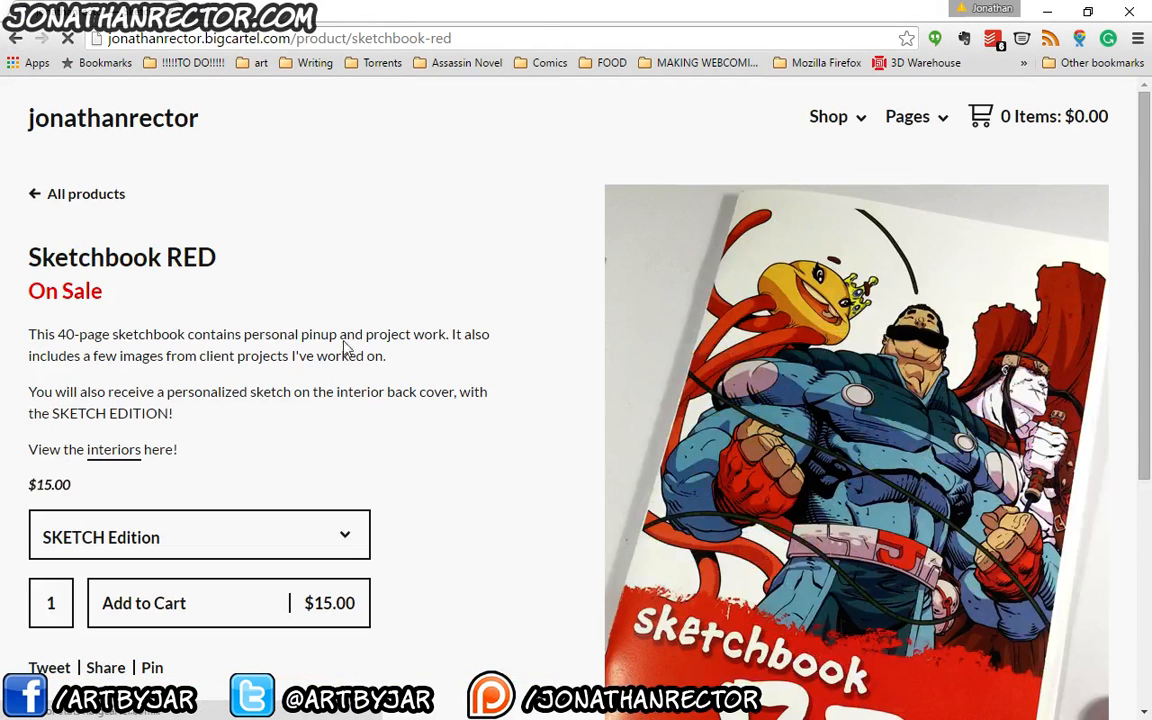
scroll(375, 427, down, 2)
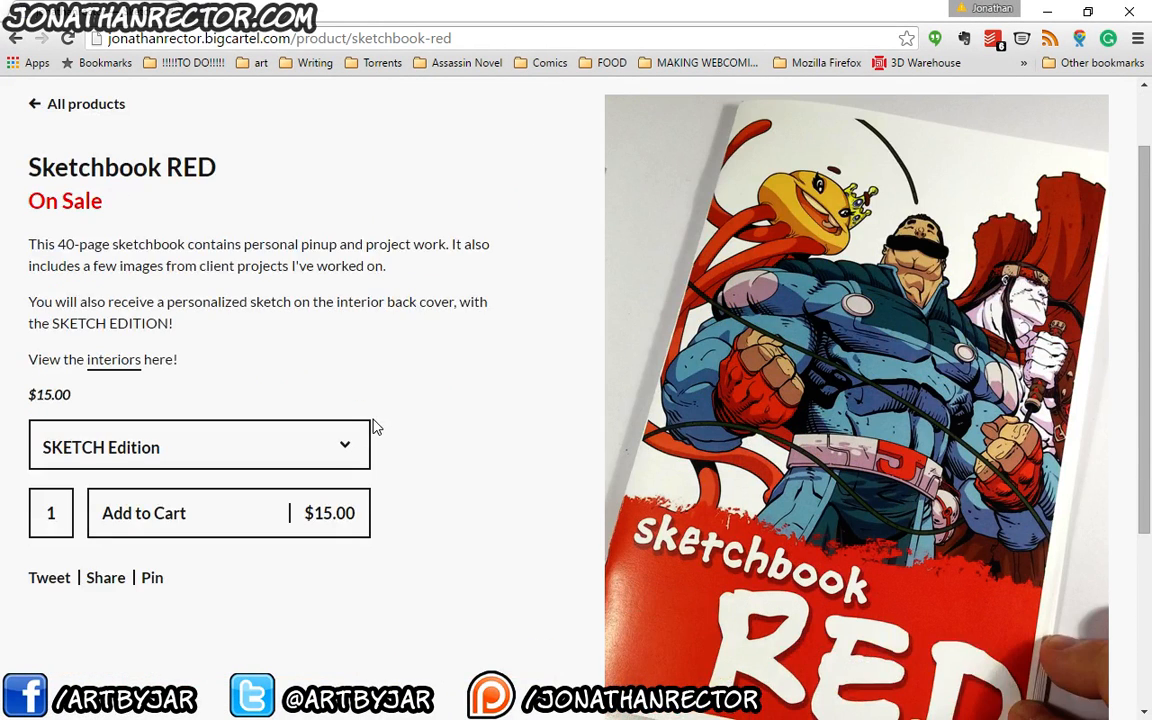
click(257, 445)
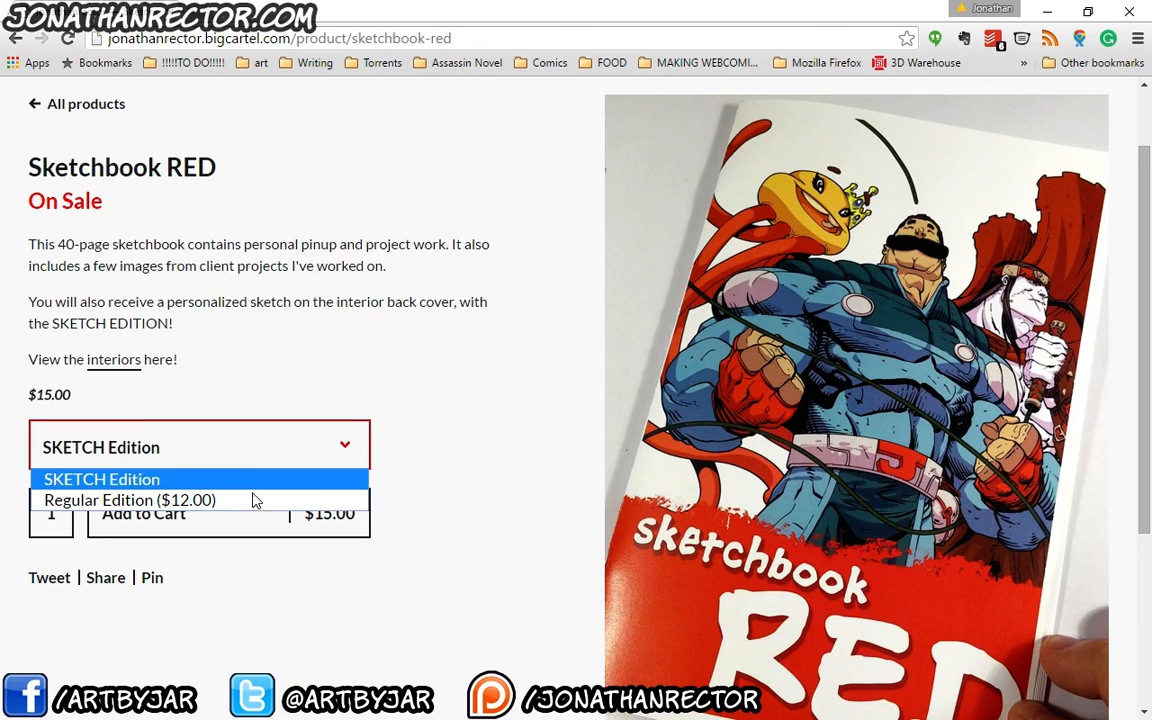
click(490, 433)
scroll(470, 432, up, 2)
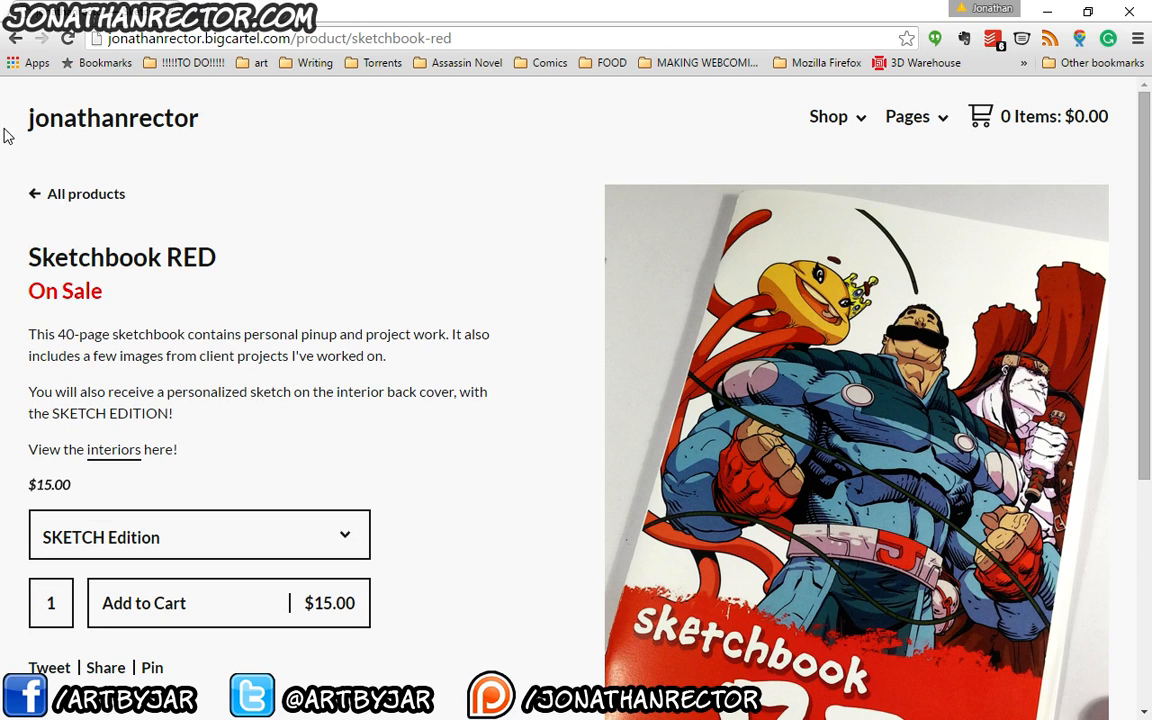
- Return from the store to the portfolio page, view the lower projects and minimize the browser window
click(15, 38)
click(18, 39)
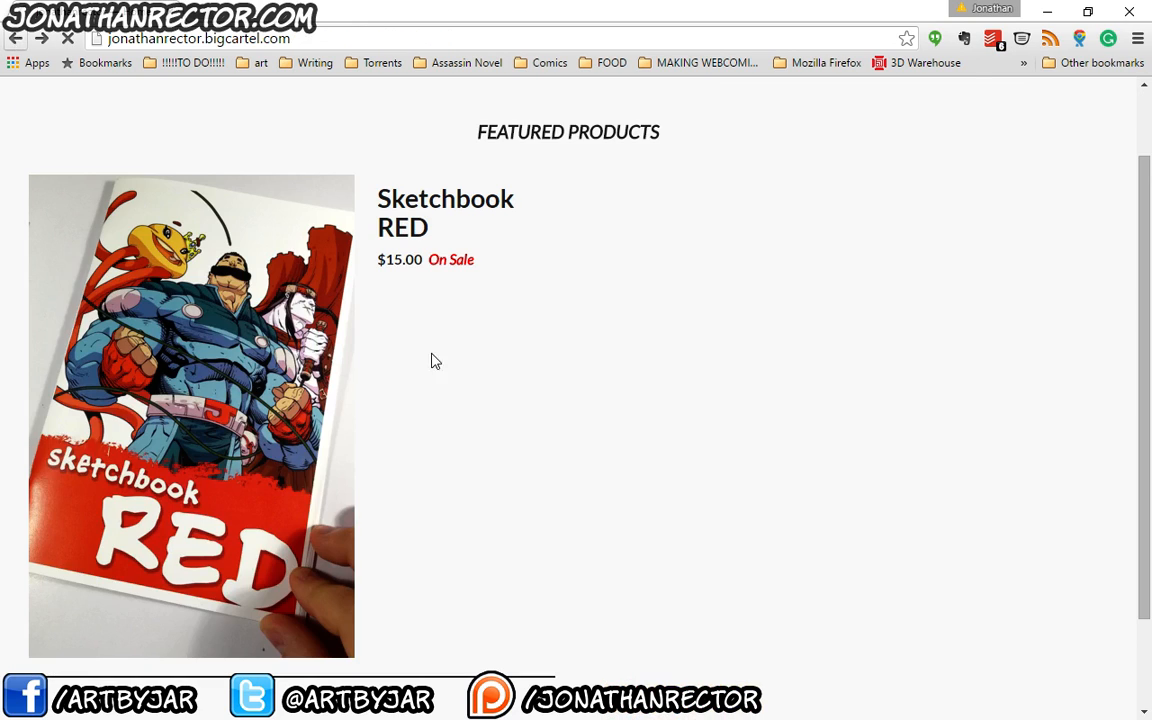
scroll(470, 398, down, 2)
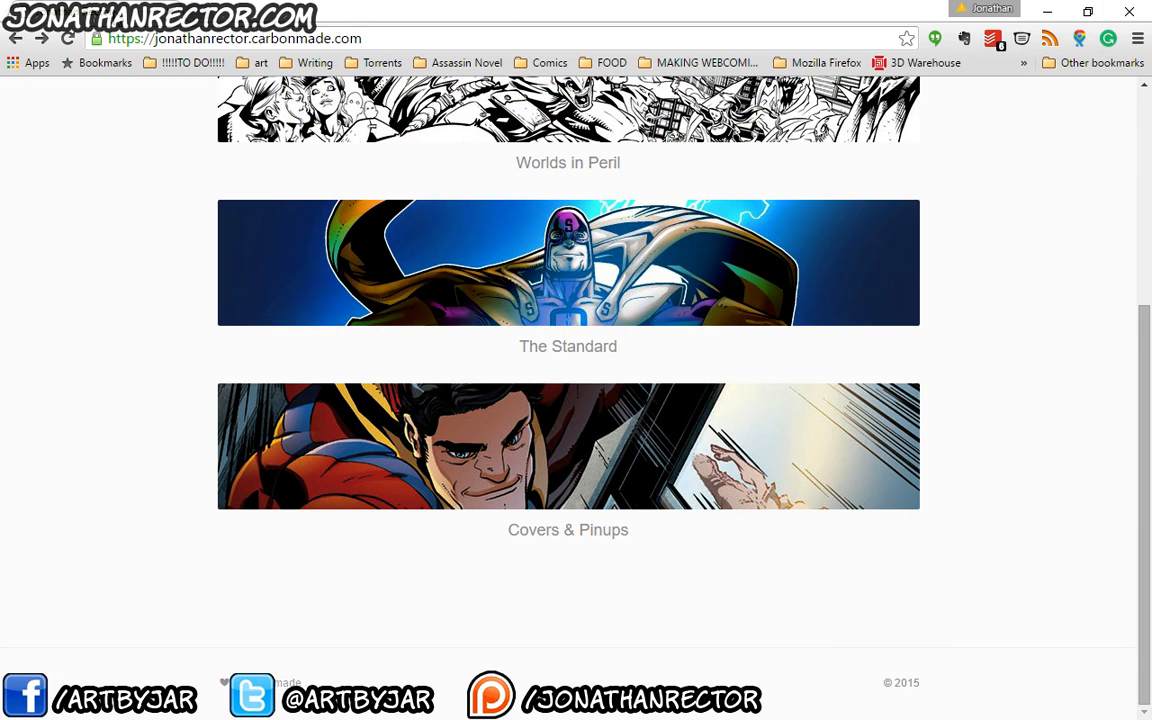
click(1045, 10)
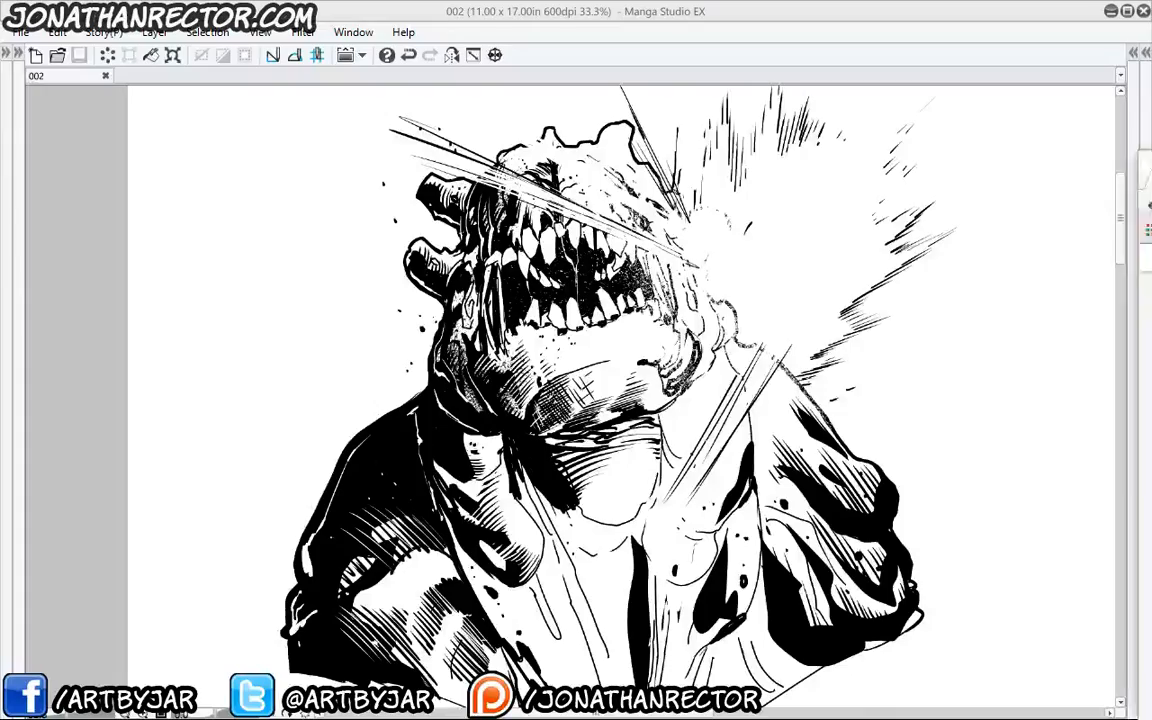
- Bring up the eBay listing for the Batman fanart in a maximized browser window, review it and close the window
drag(1151, 167, 543, 185)
double_click(543, 196)
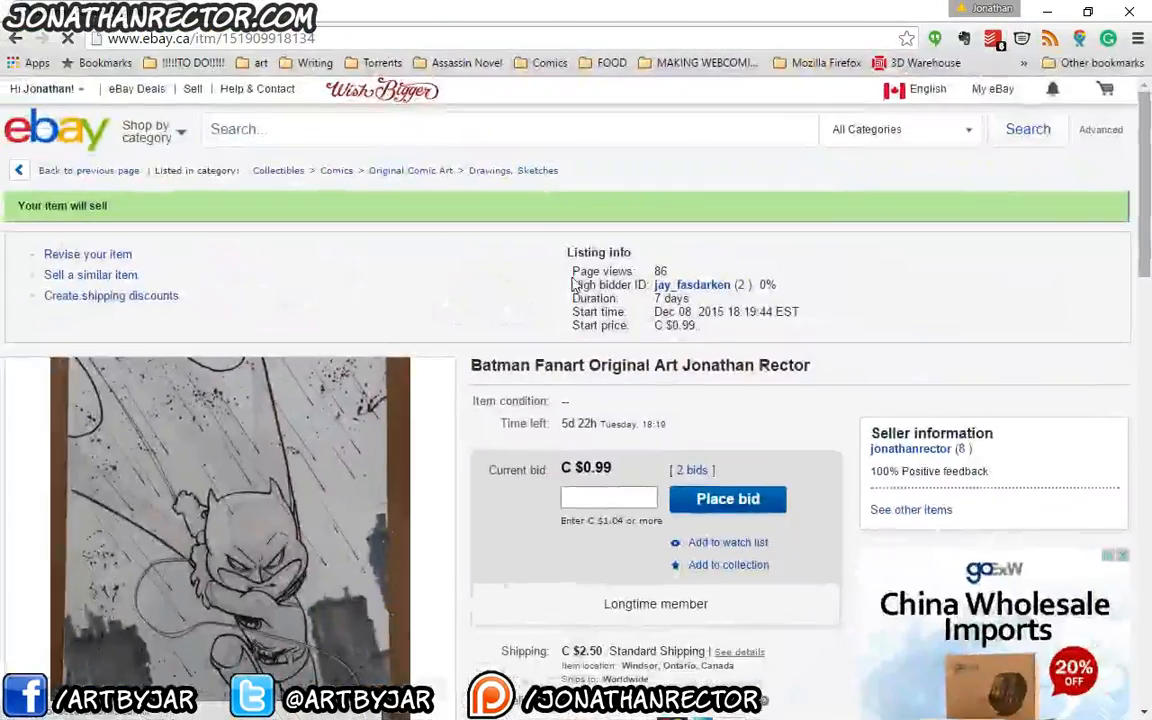
scroll(525, 258, down, 3)
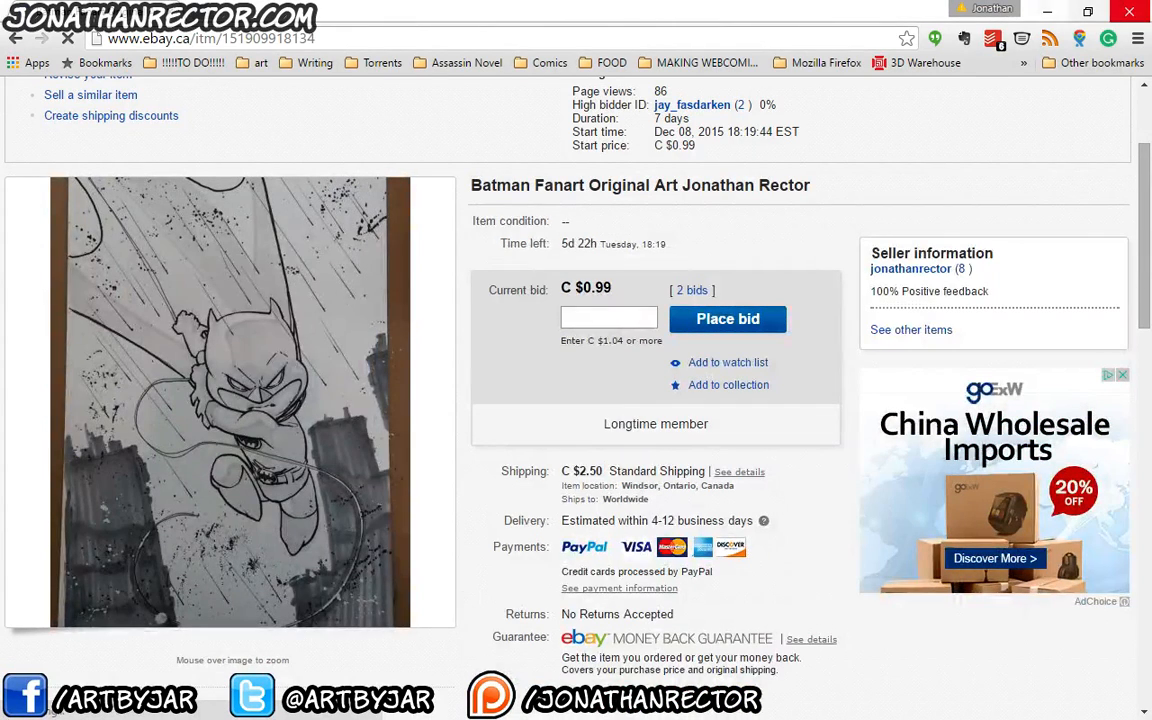
click(1120, 20)
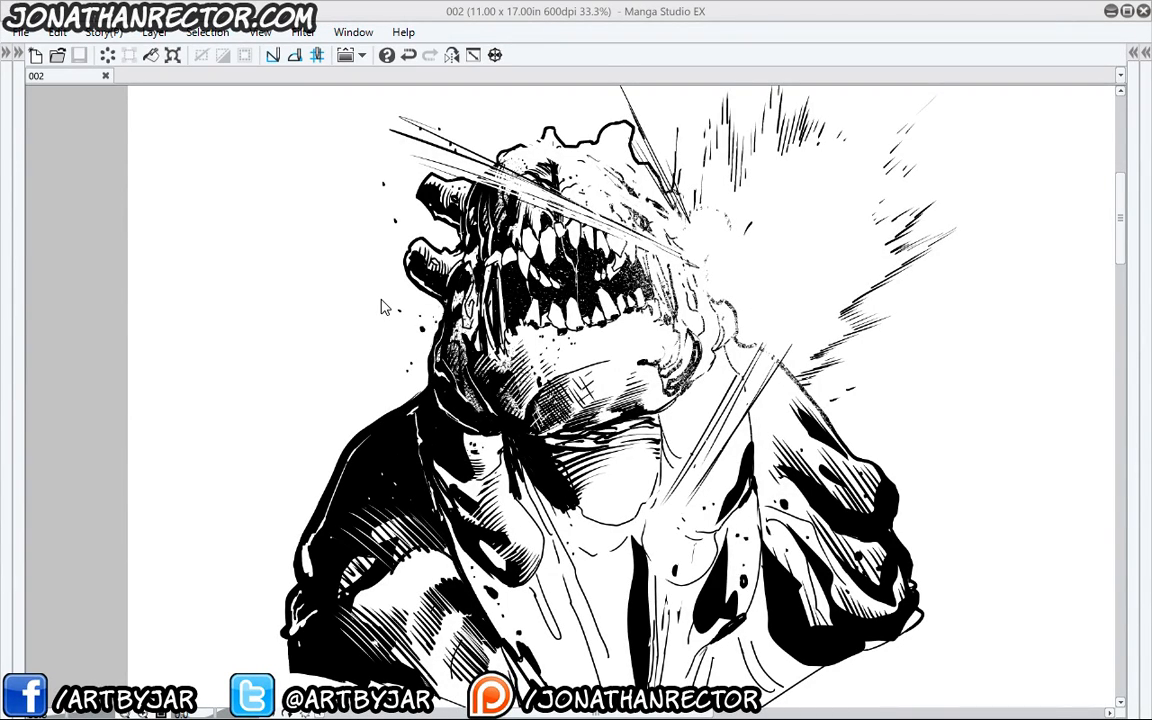
- Close the 002 document in Manga Studio and open the chapter1_pg1 comic page
click(105, 76)
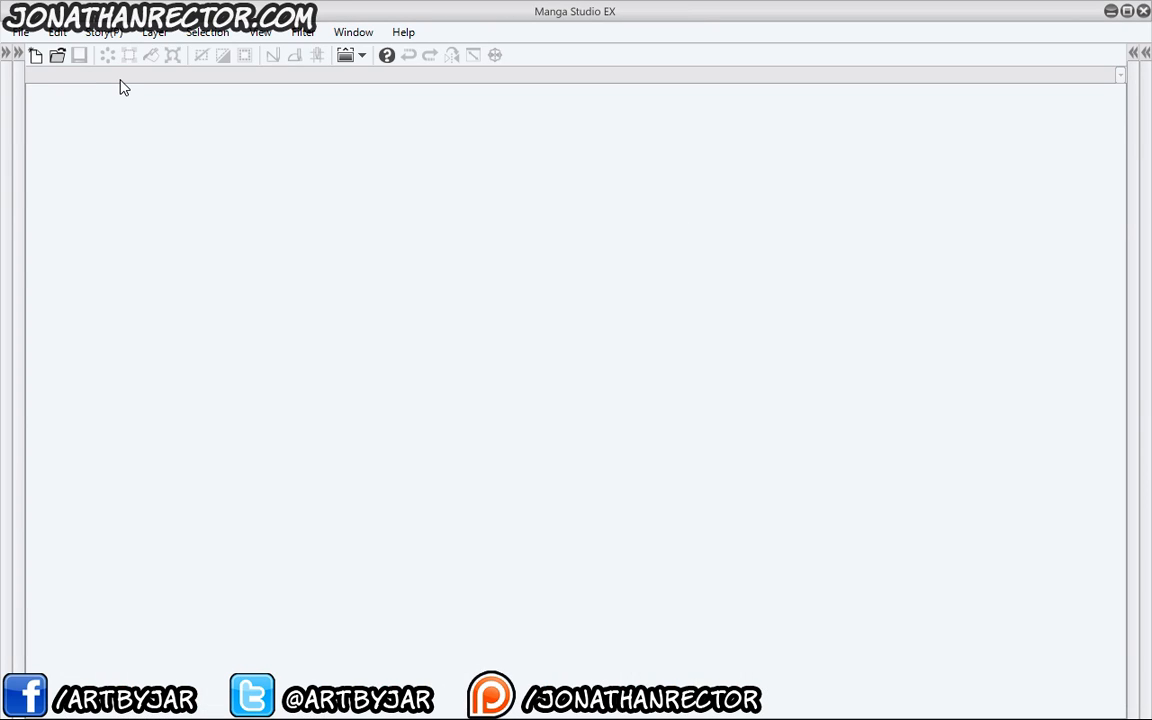
click(20, 32)
click(58, 77)
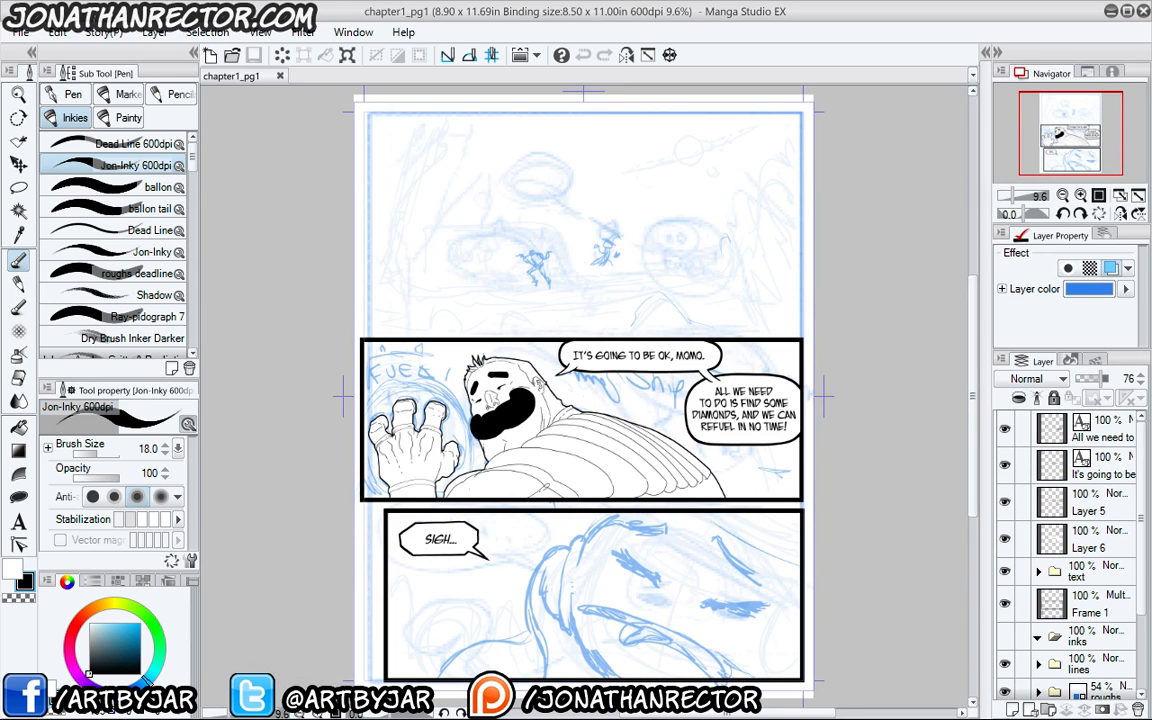
- Examine the chapter1_pg1 layout, from the sketched opening panel to the inked middle panel and the lettered final panel
scroll(876, 279, down, 1)
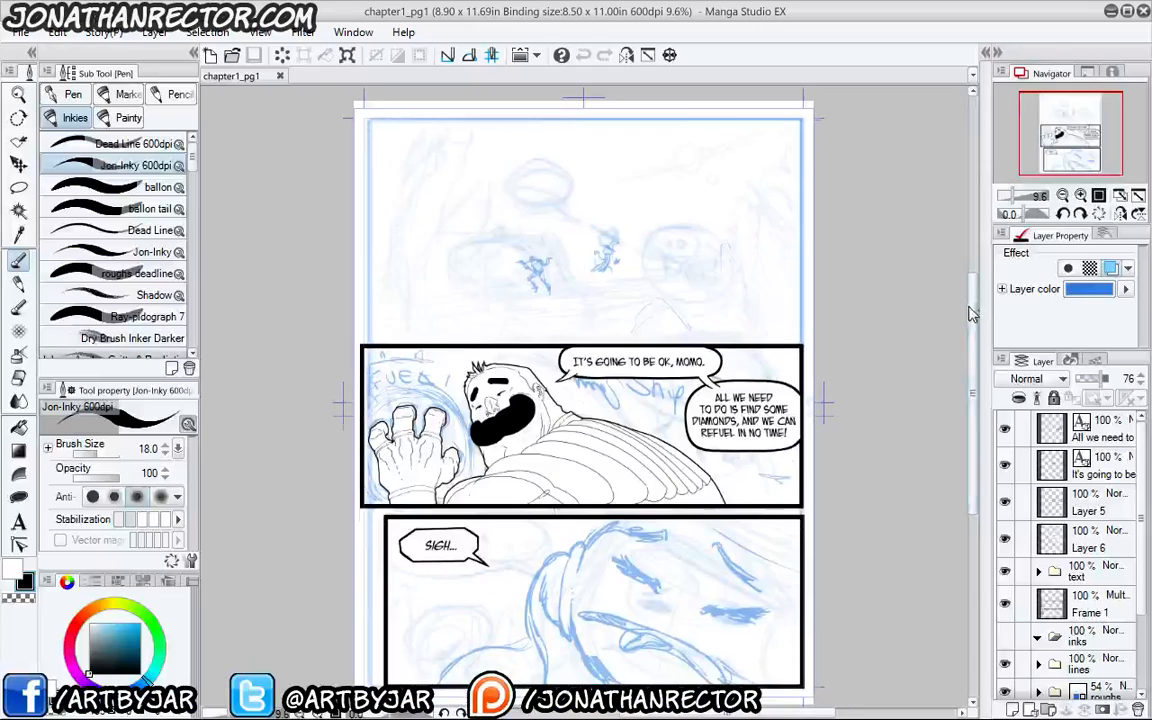
scroll(455, 467, up, 1)
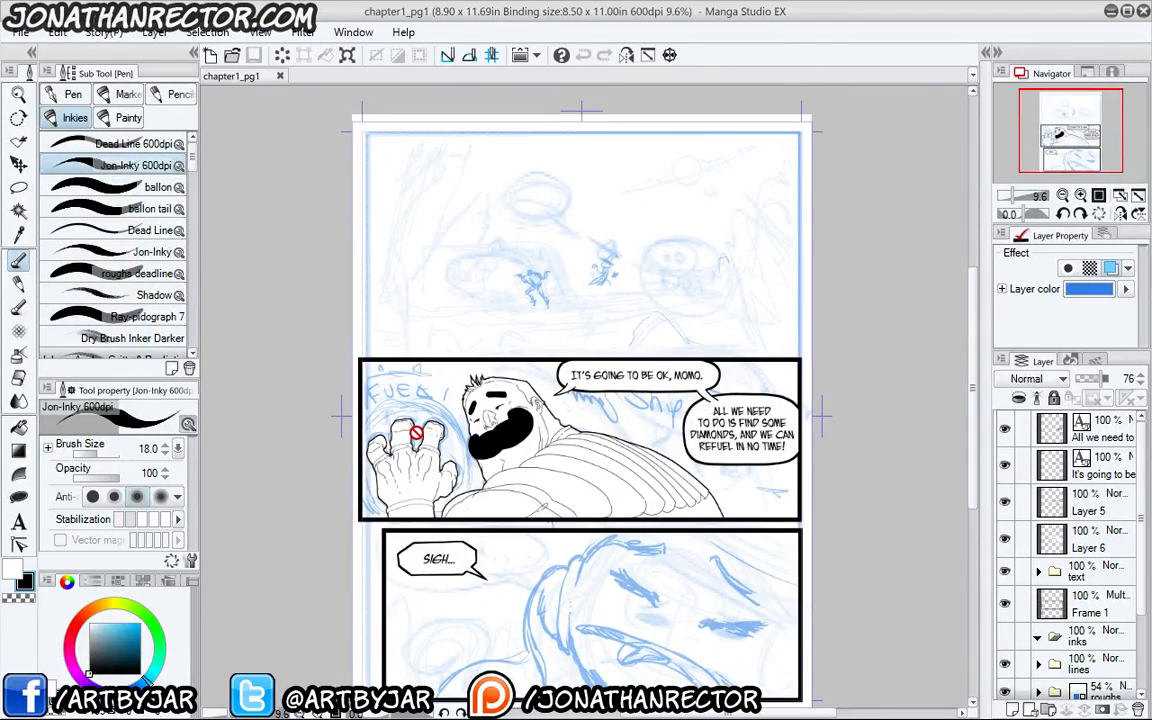
scroll(398, 393, up, 1)
mouse_move(417, 433)
mouse_down()
mouse_move(374, 566)
mouse_move(400, 429)
mouse_up()
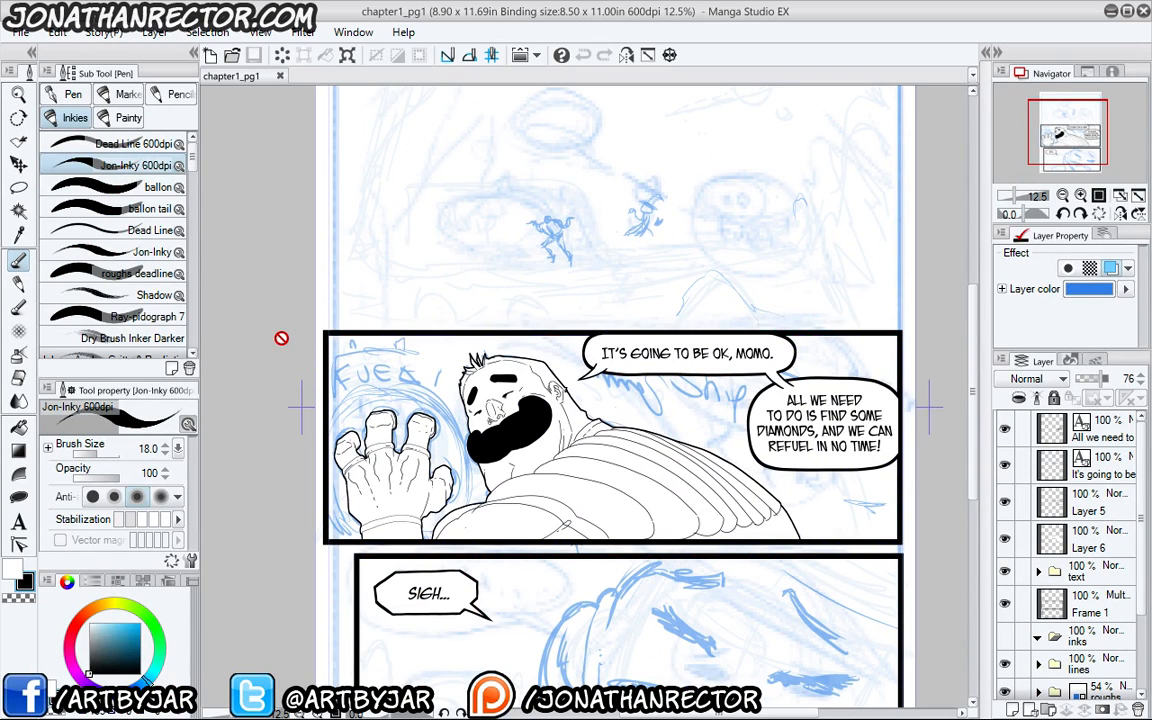
drag(281, 370, 283, 347)
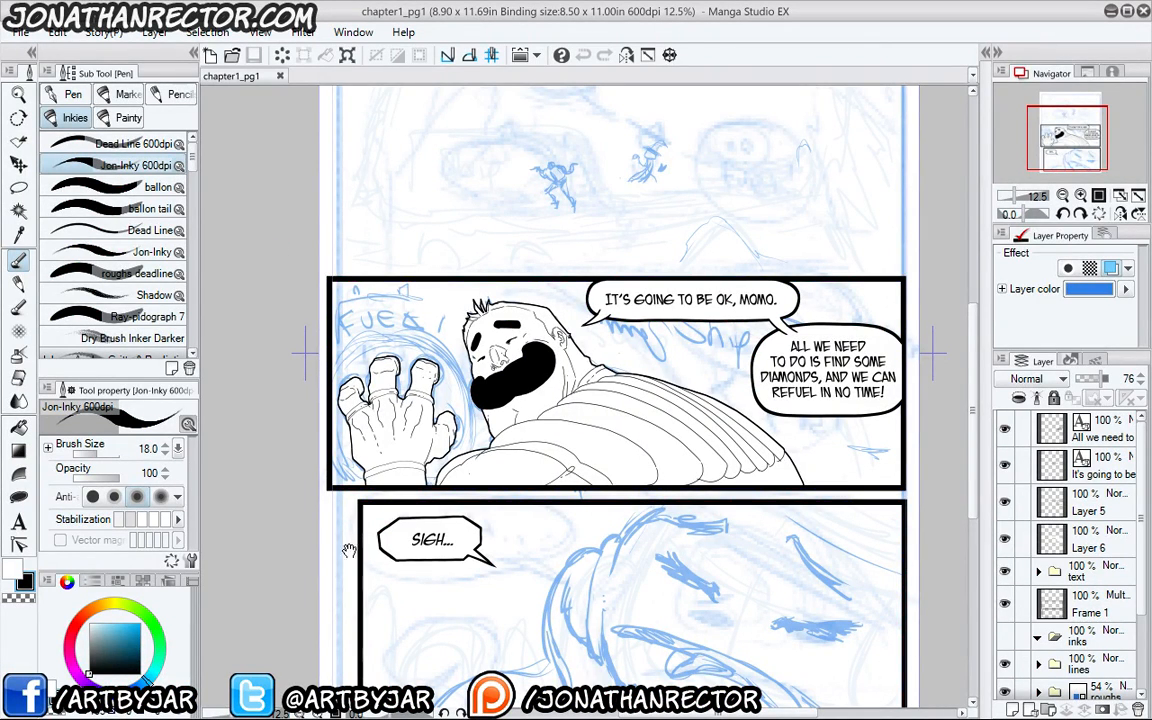
drag(350, 548, 346, 474)
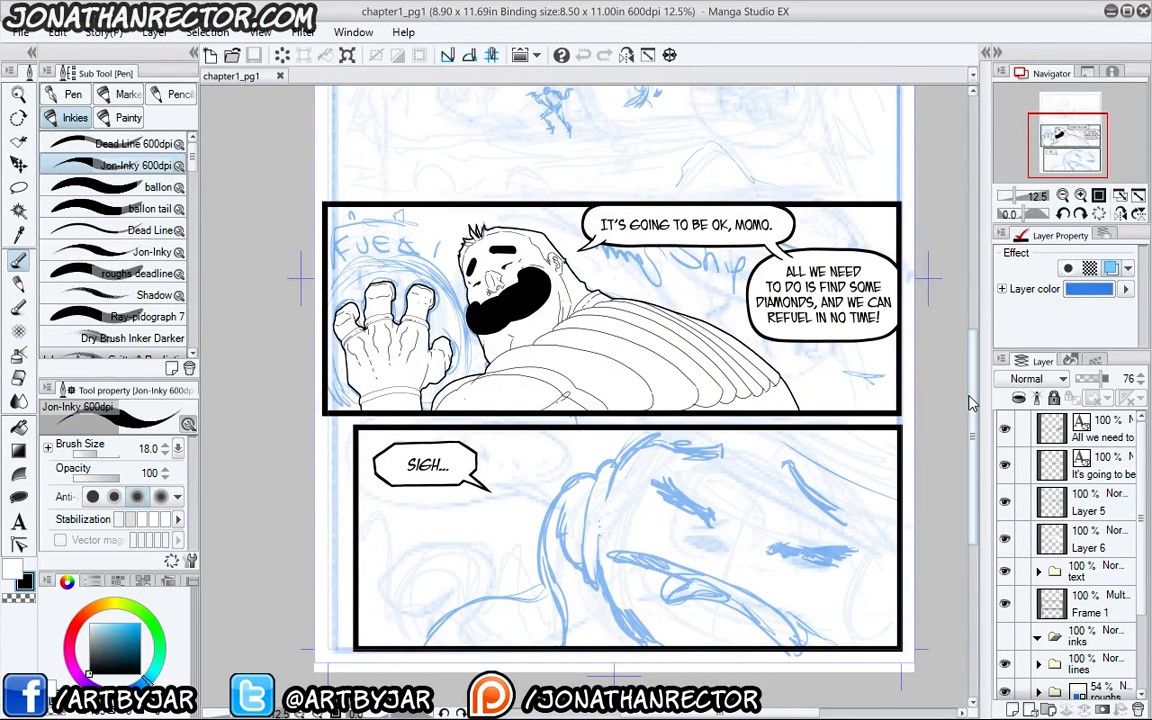
scroll(634, 361, up, 4)
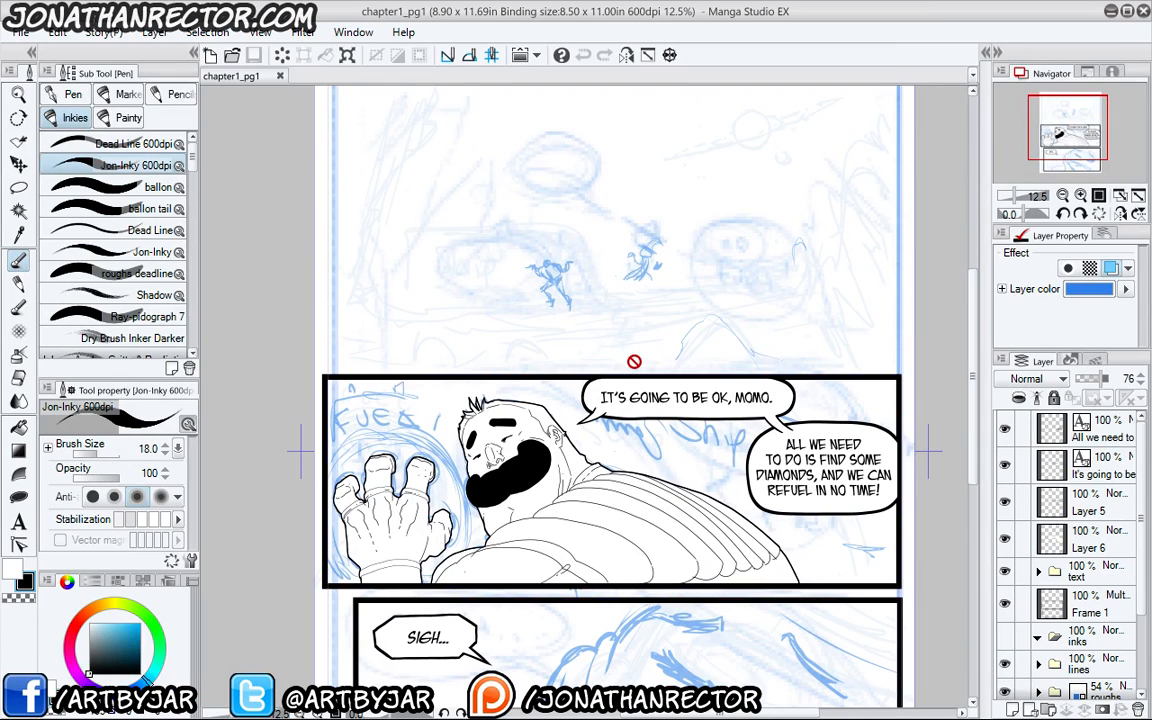
scroll(634, 361, down, 2)
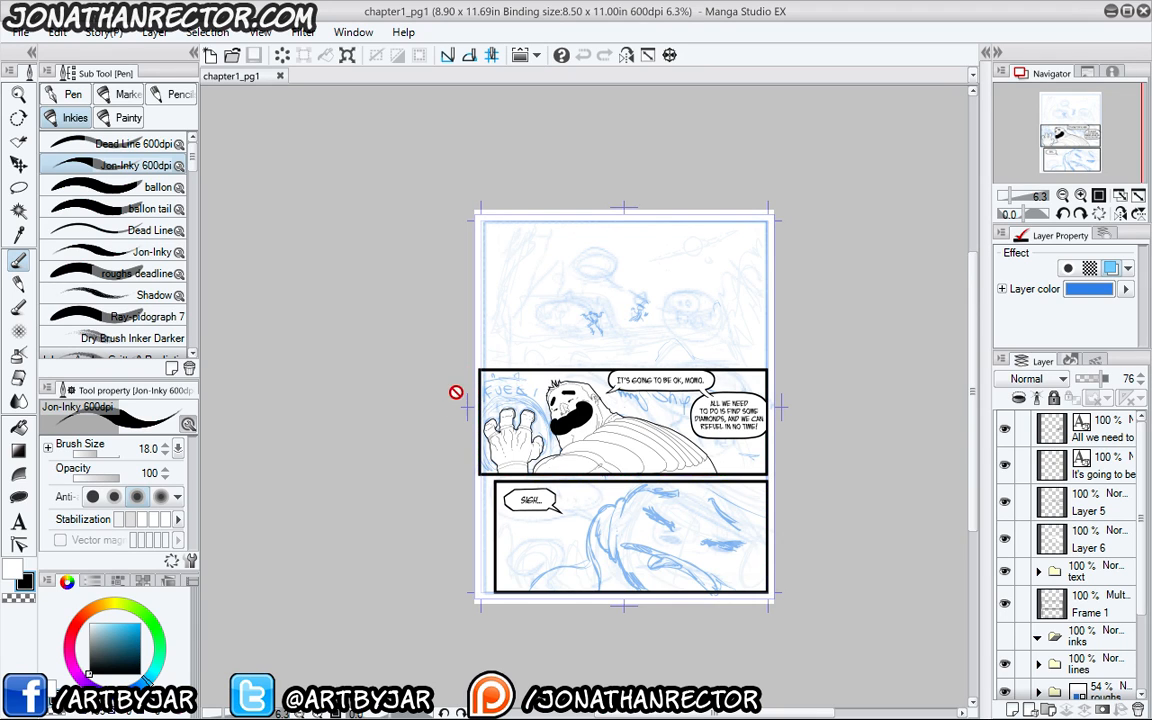
drag(452, 445, 451, 437)
scroll(414, 349, up, 2)
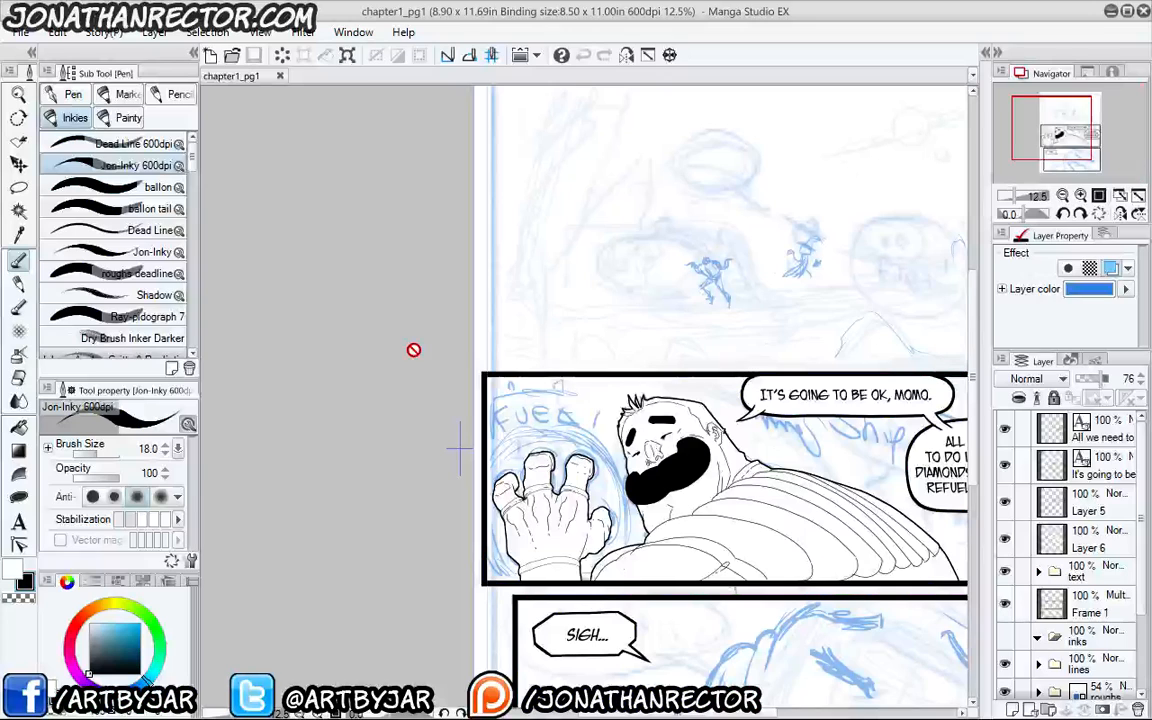
scroll(414, 349, down, 2)
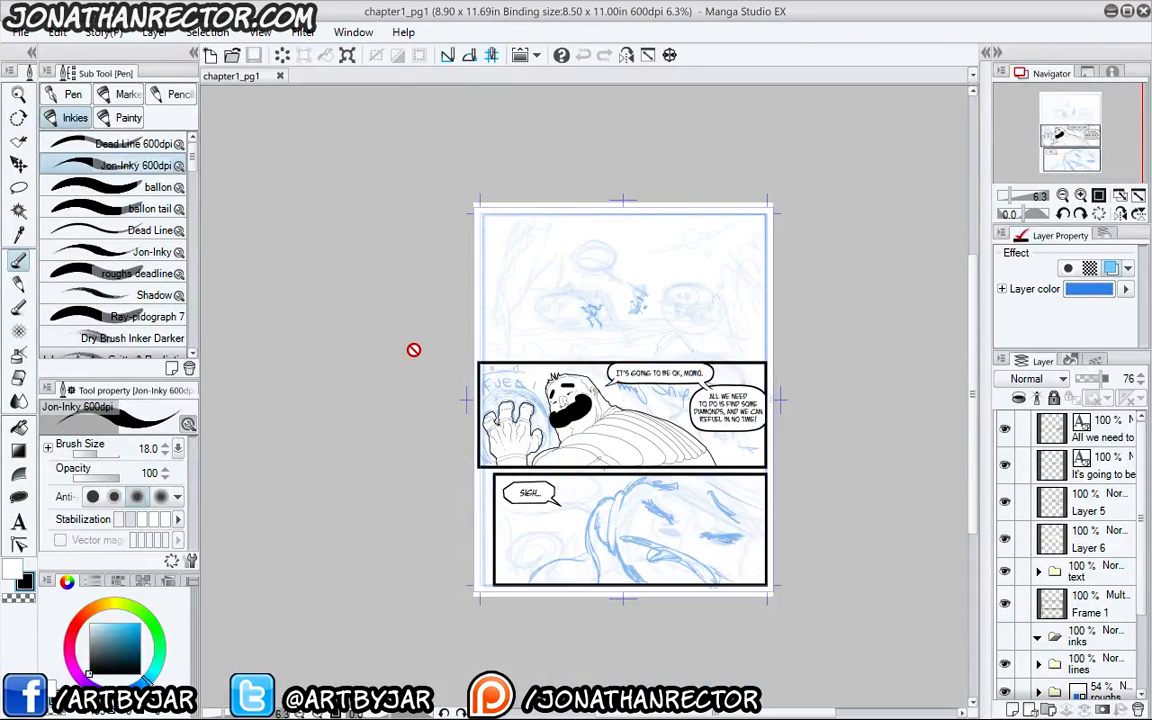
- Try changing the canvas size to 11 in wide by 17 in high and undo the change
click(57, 32)
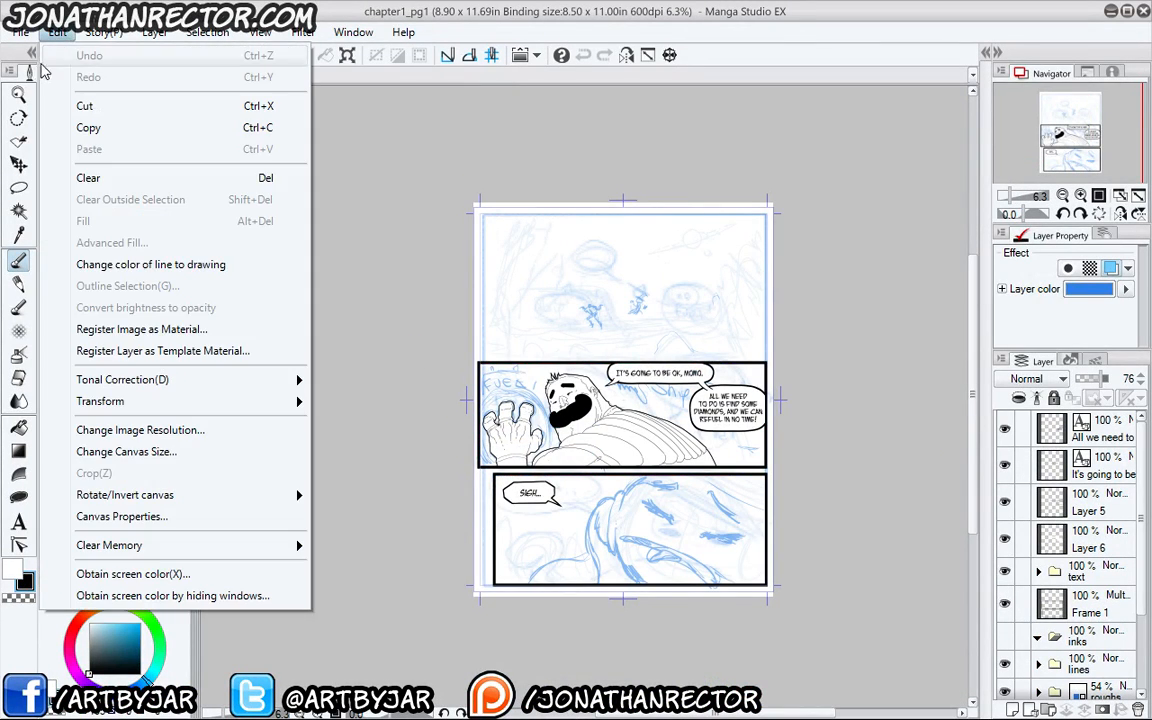
click(95, 452)
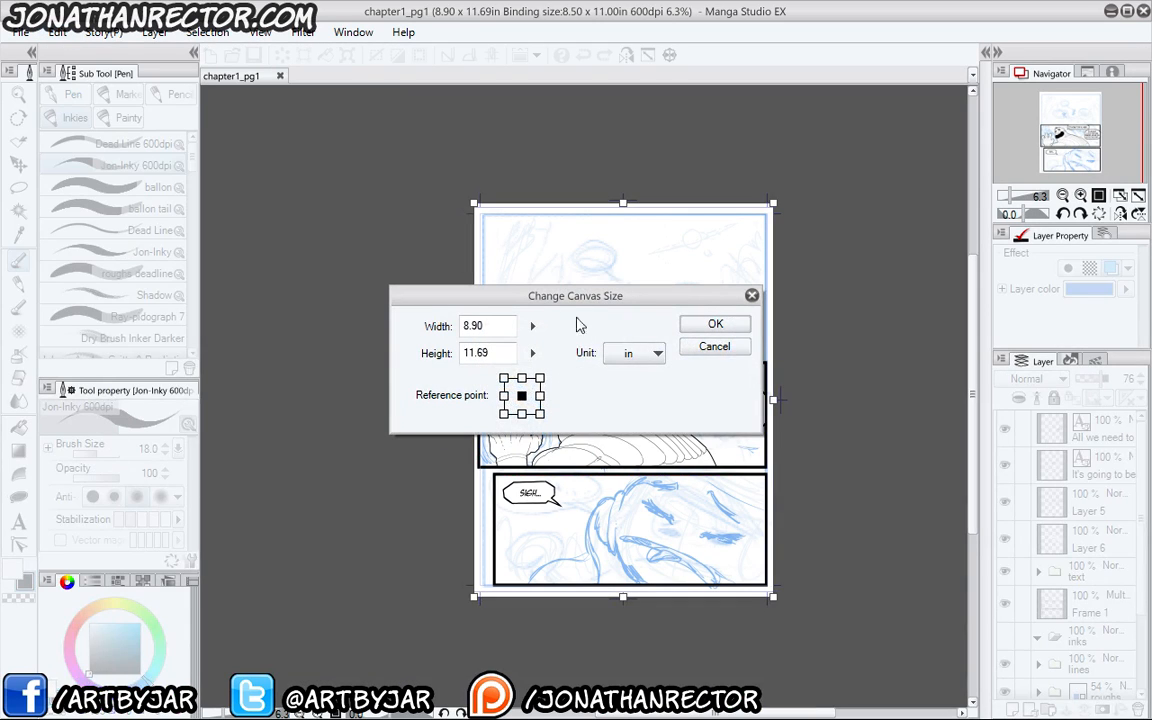
double_click(489, 325)
text(11)
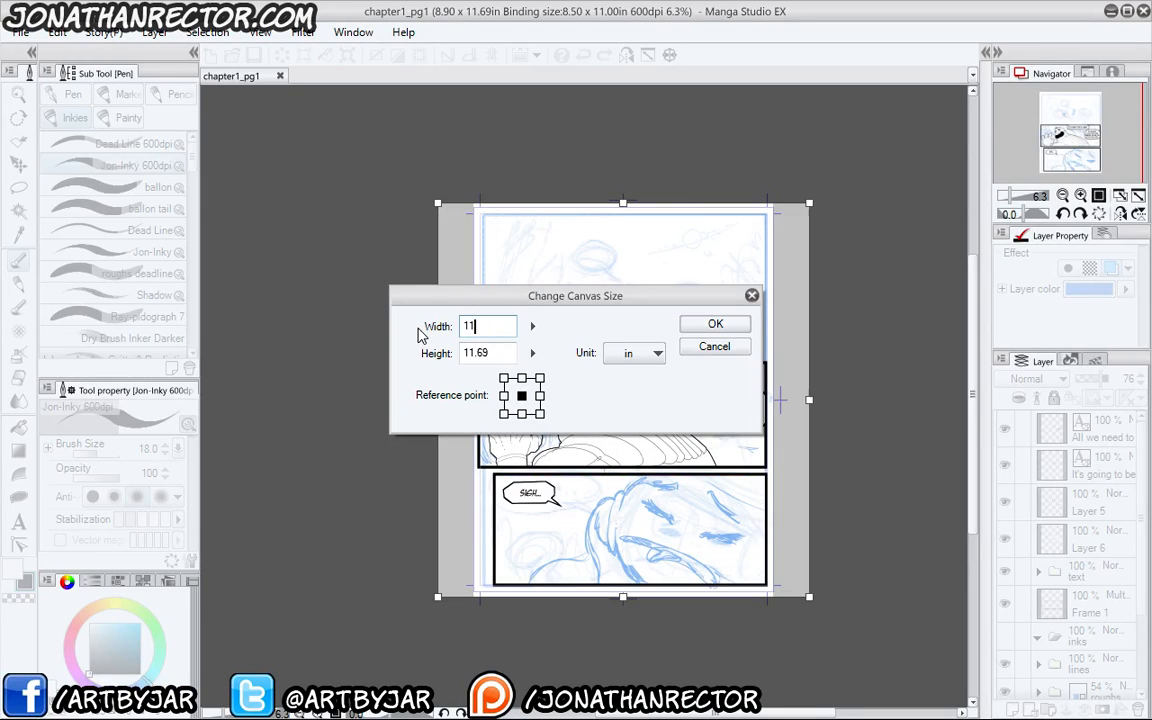
key(Tab)
text(17)
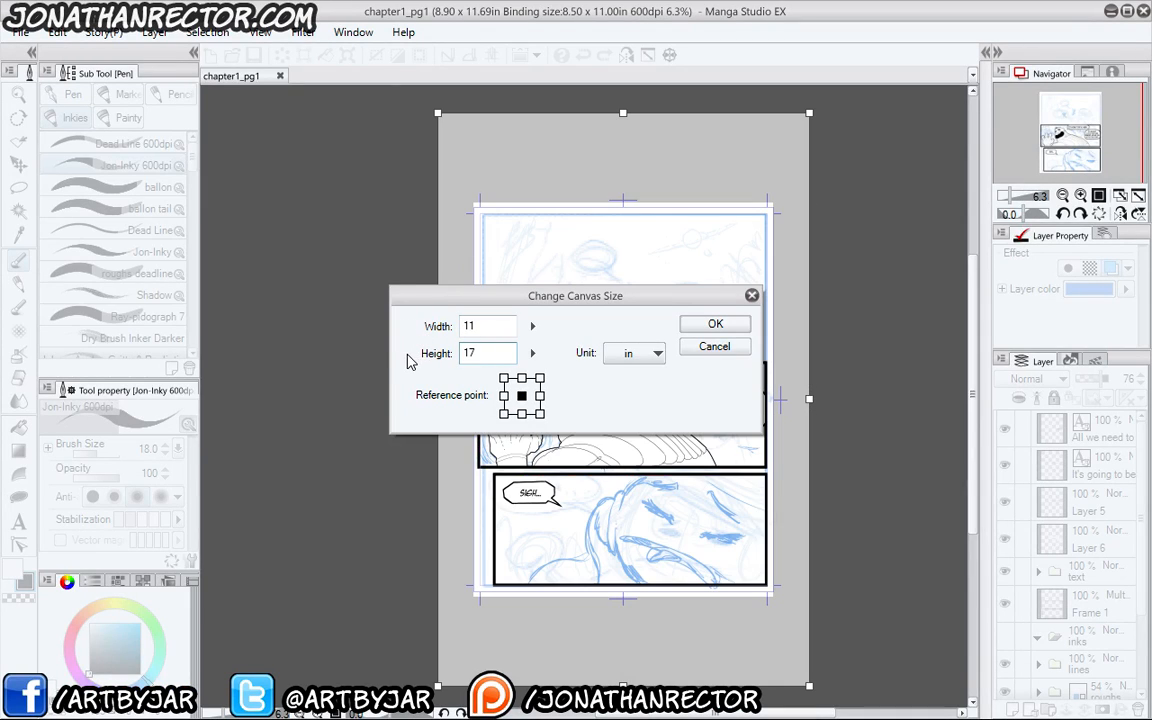
key(Return)
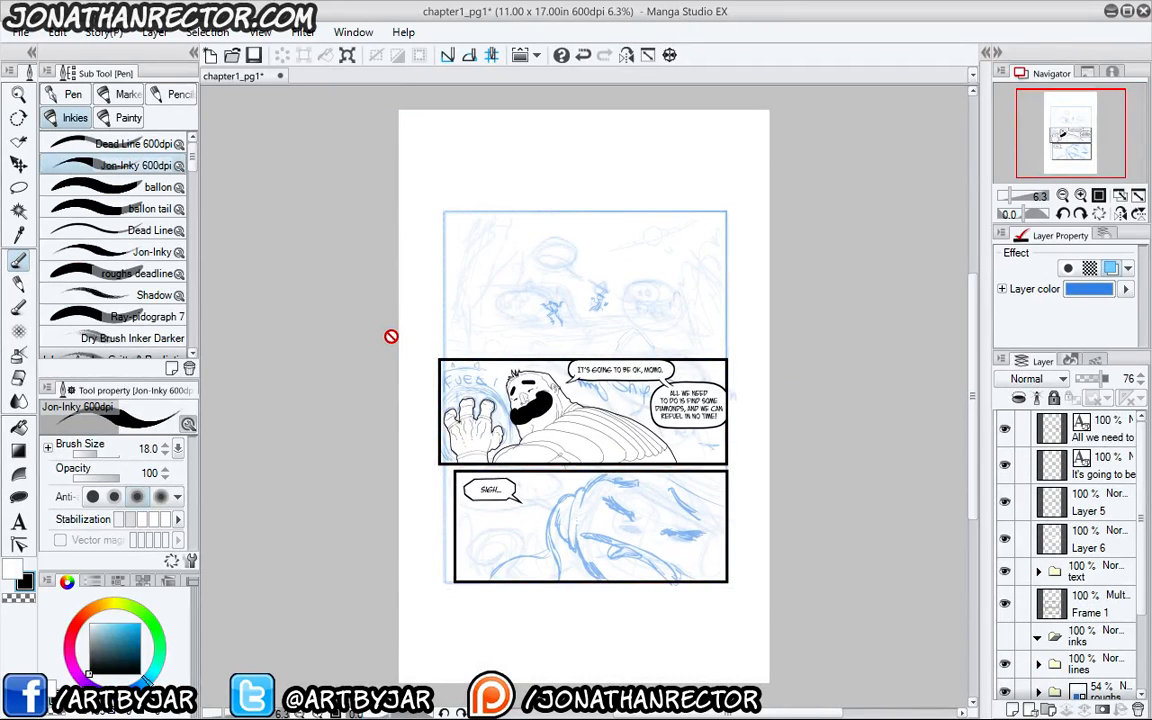
drag(447, 486, 481, 456)
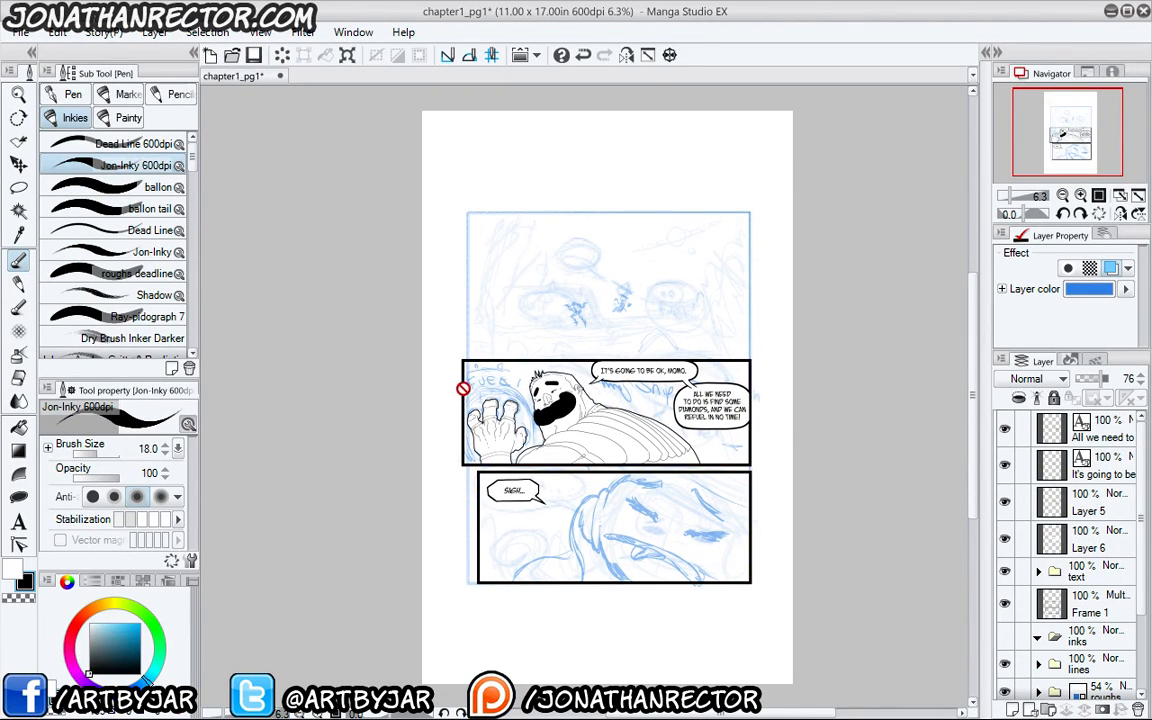
scroll(465, 388, down, 1)
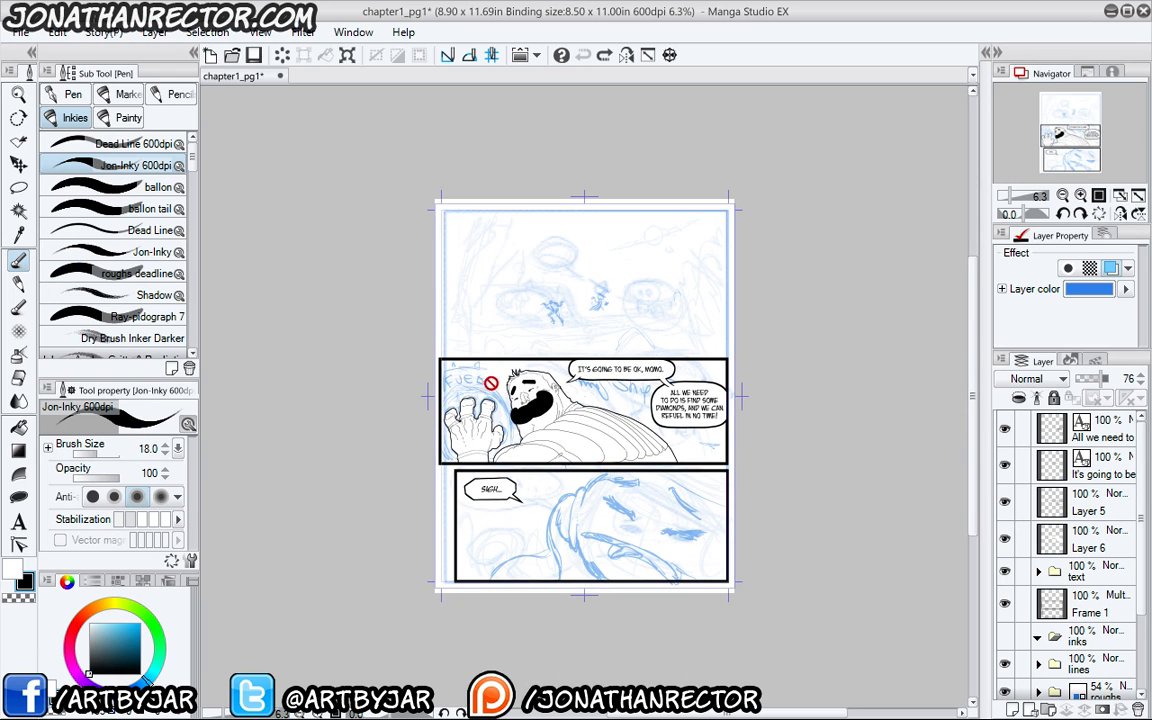
- Examine the inked middle panel and the sketched final panel up close, toggling the text folder's visibility and rotating the canvas to -30° and back
scroll(476, 346, up, 2)
drag(581, 607, 535, 676)
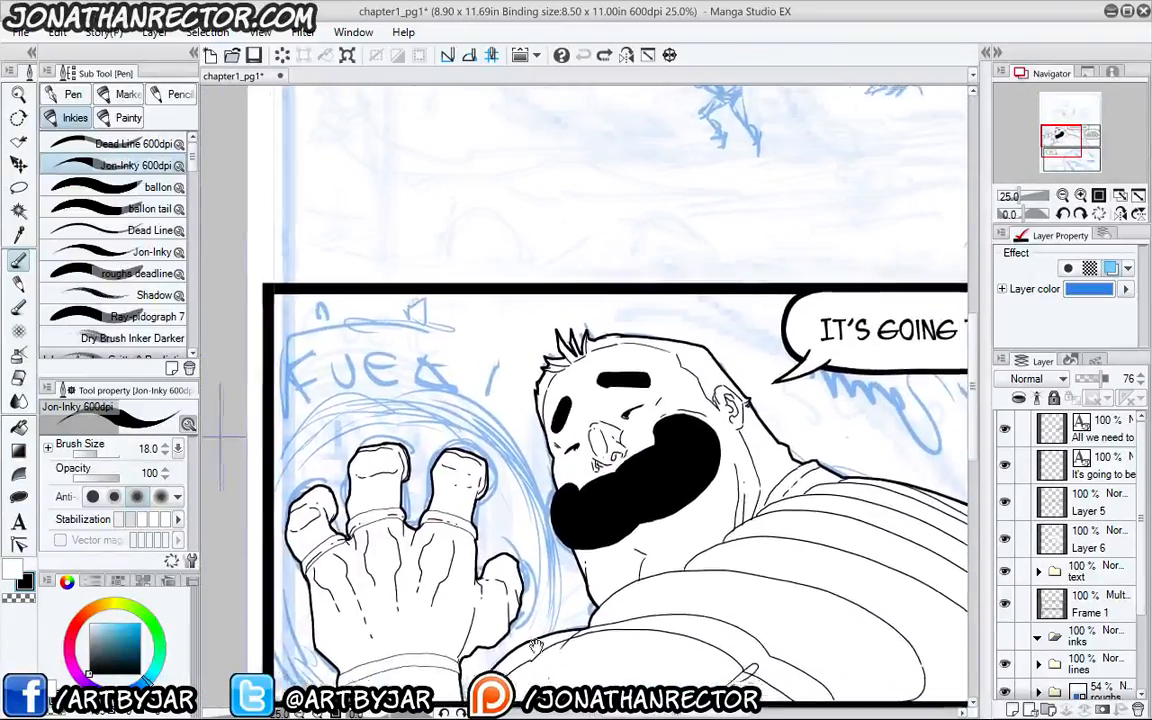
mouse_move(801, 670)
mouse_down()
mouse_move(428, 551)
mouse_move(427, 494)
mouse_move(602, 103)
mouse_move(453, 406)
mouse_up()
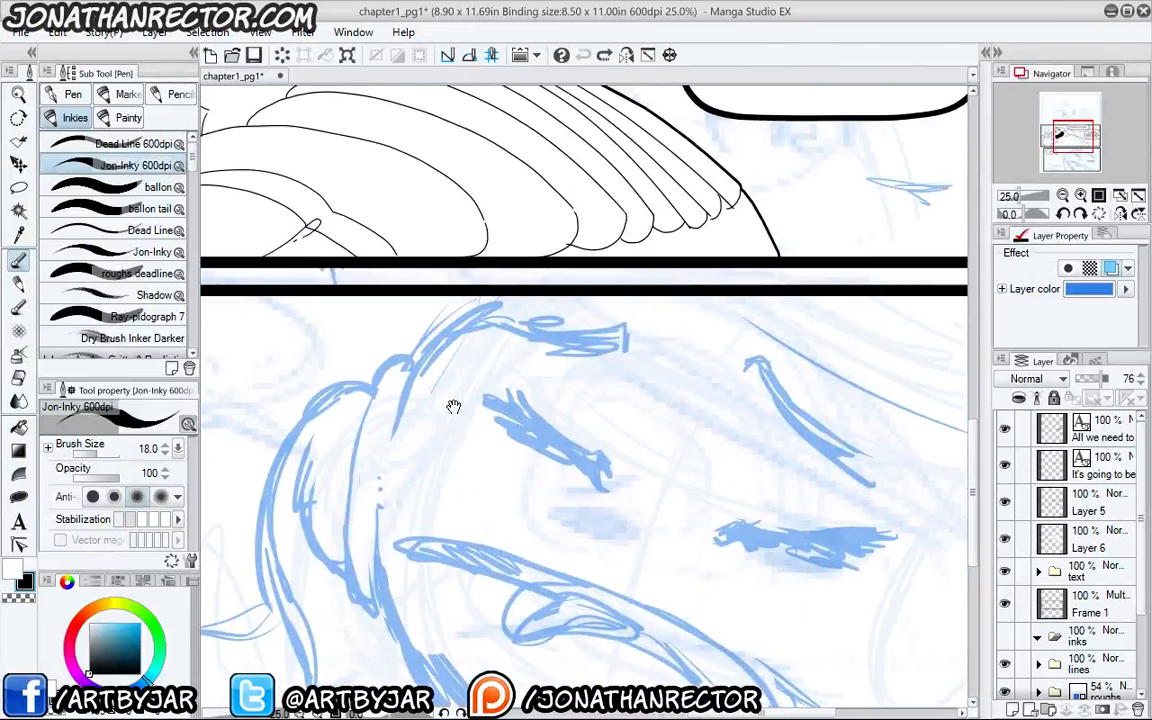
click(1006, 571)
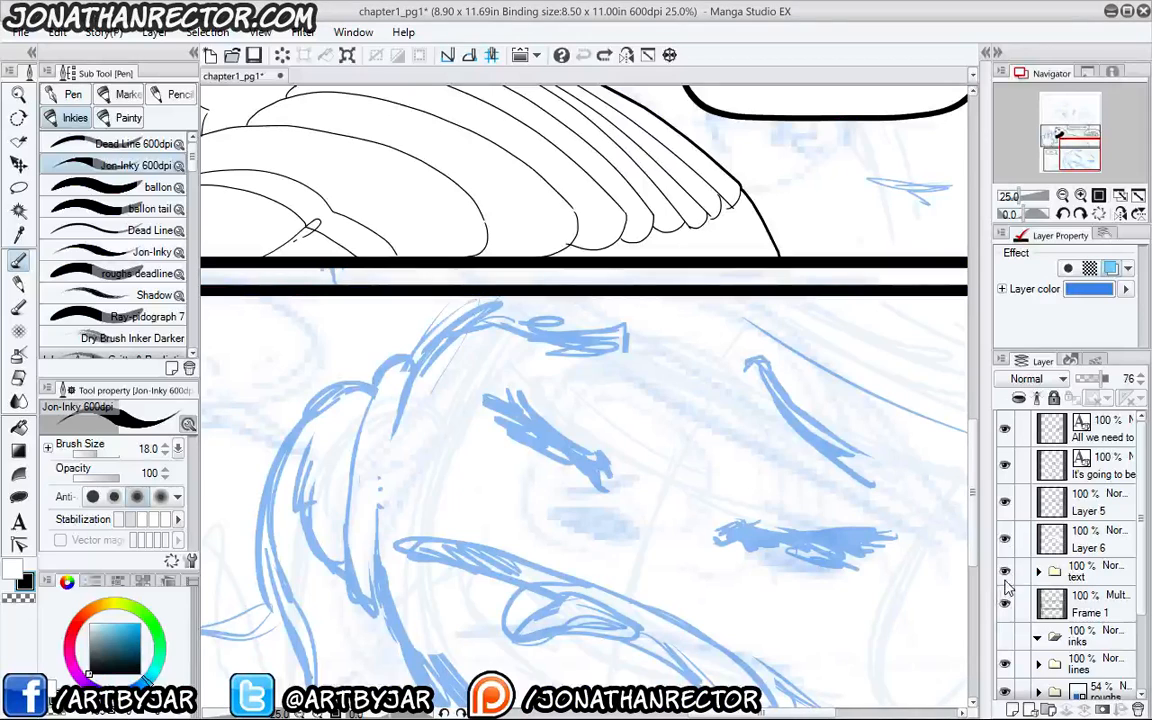
click(1005, 571)
scroll(1080, 590, down, 2)
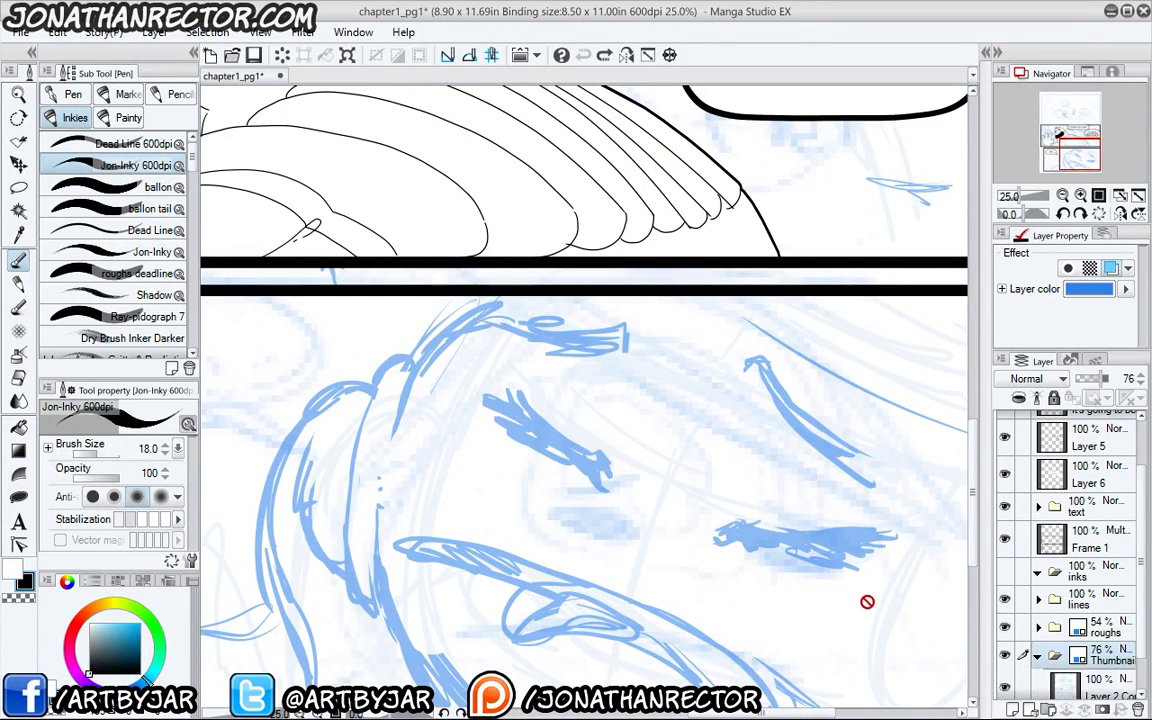
key(minus)
key(minus)
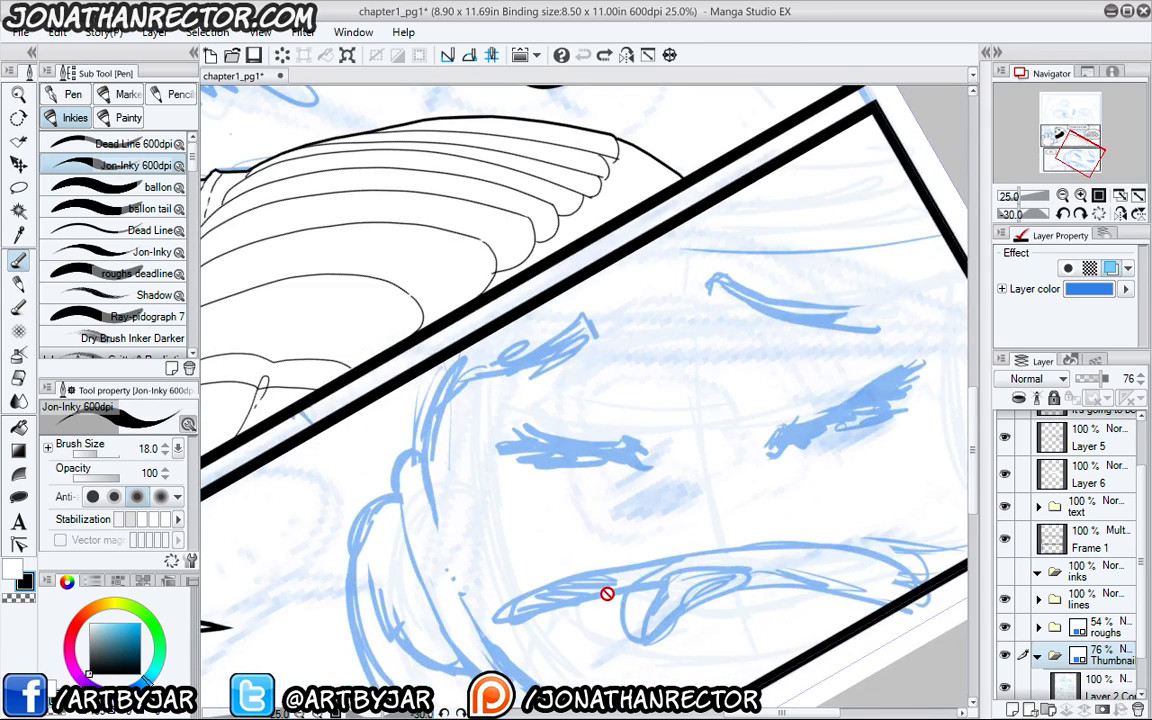
key(ctrl+at)
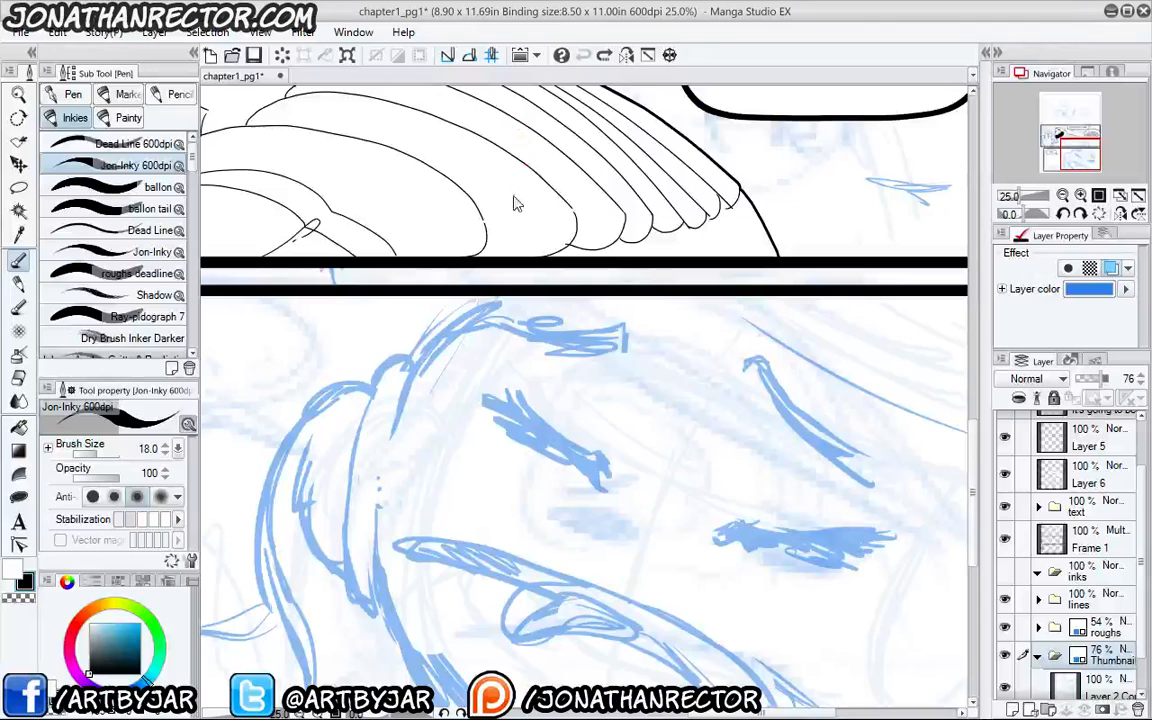
key(ctrl+minus)
drag(465, 215, 583, 317)
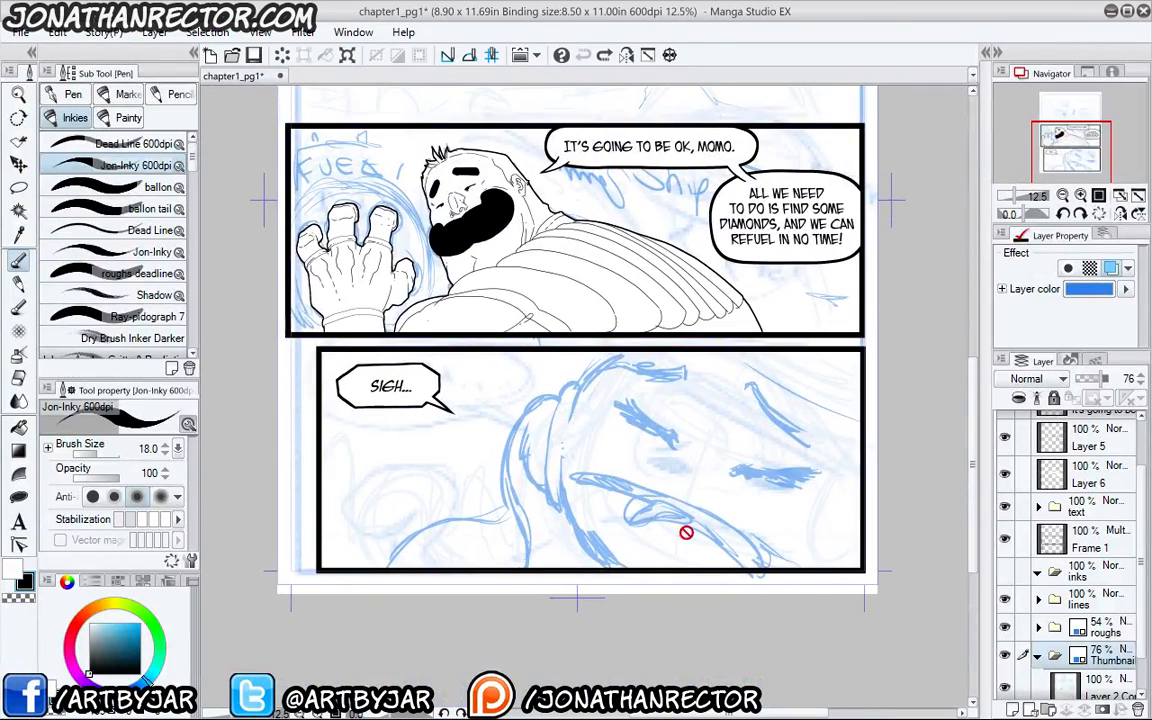
- Compare the two lower panels with the lines and roughs folders hidden and shown in turn
click(1005, 598)
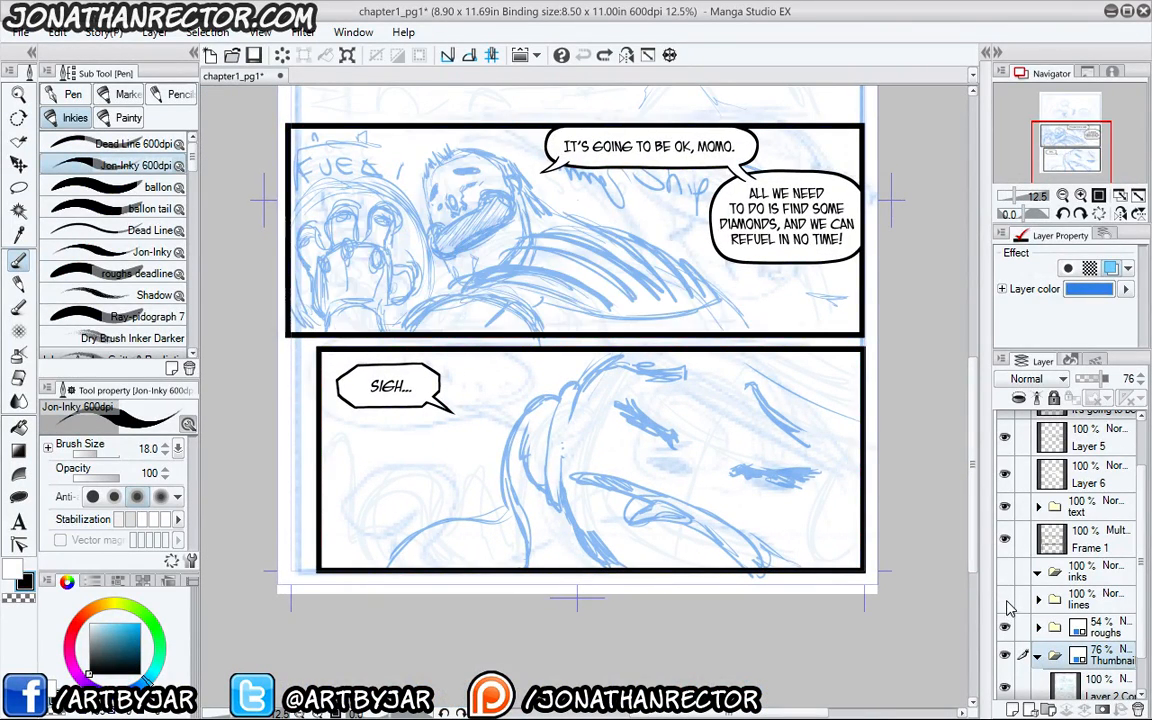
click(1005, 598)
click(1005, 626)
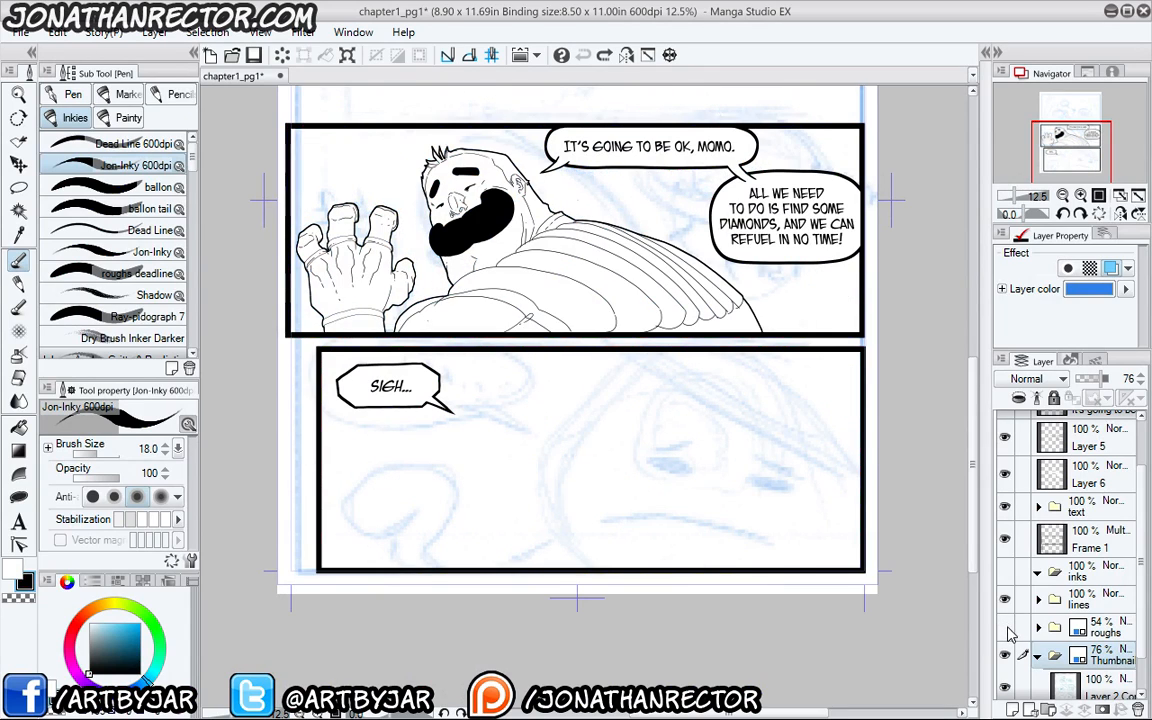
click(1005, 626)
click(1005, 598)
click(1005, 598)
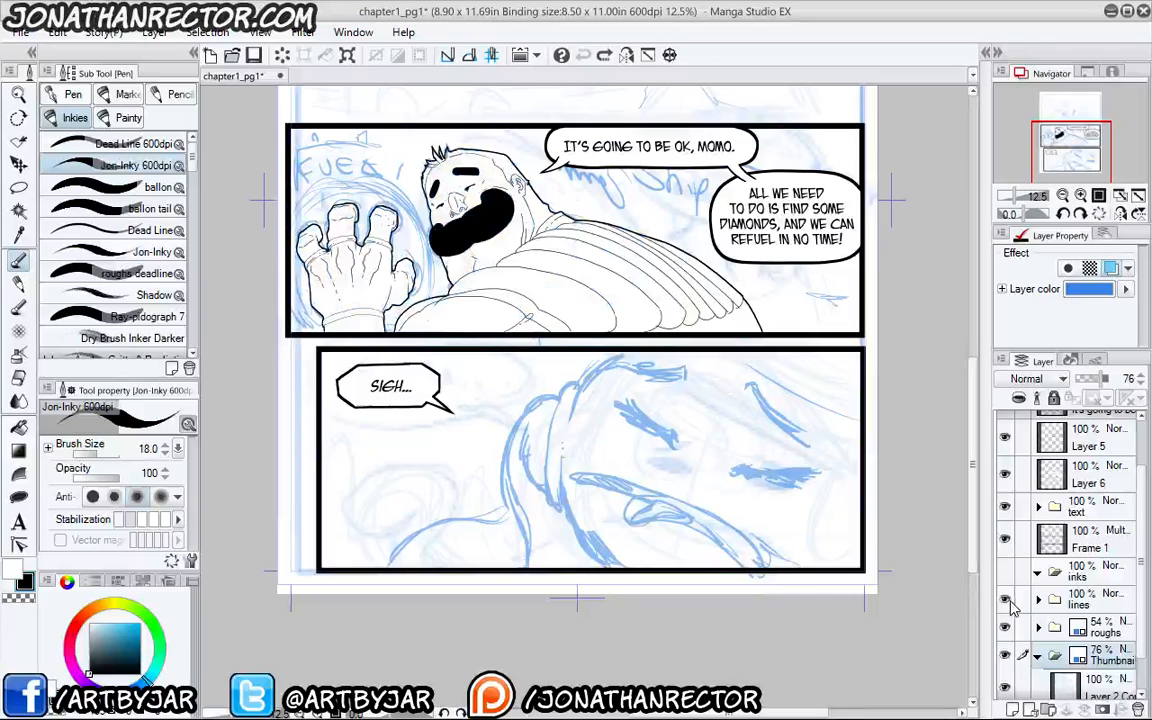
- Add a new layer folder above p1 inside the lines folder and name it p3
click(1038, 599)
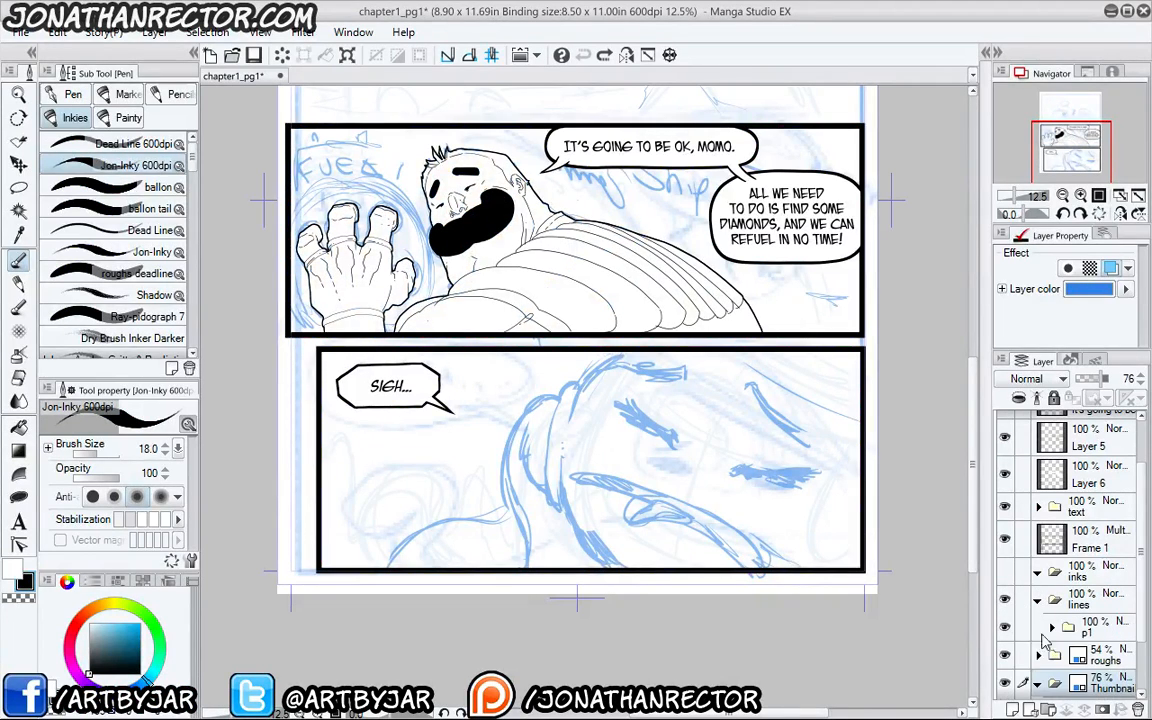
click(1110, 630)
click(1050, 708)
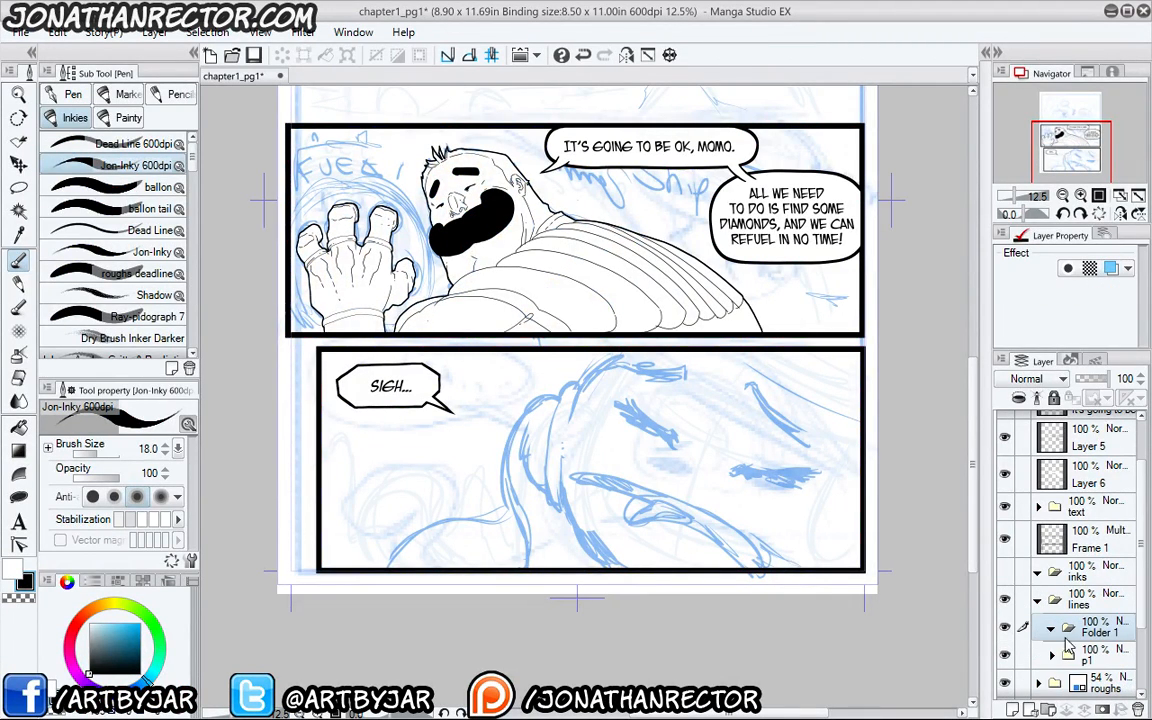
double_click(1100, 634)
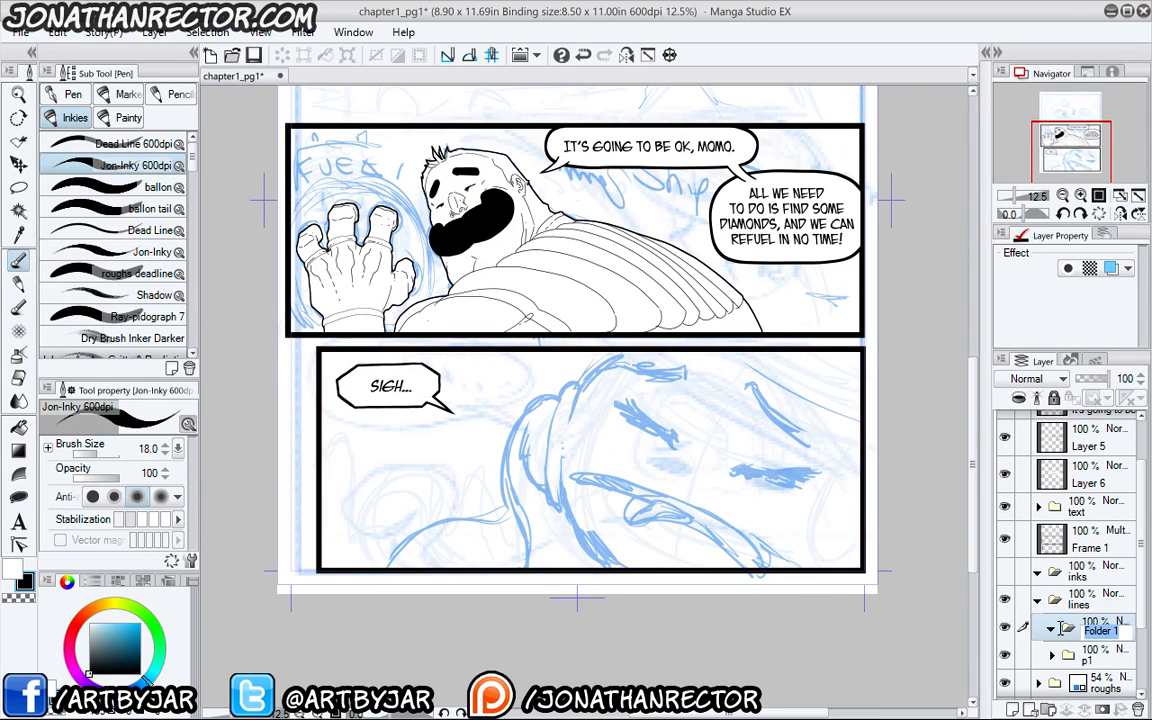
text(p3)
key(Return)
- Rename the p1 folder as p2 and add a new raster layer inside the p3 folder
double_click(1090, 660)
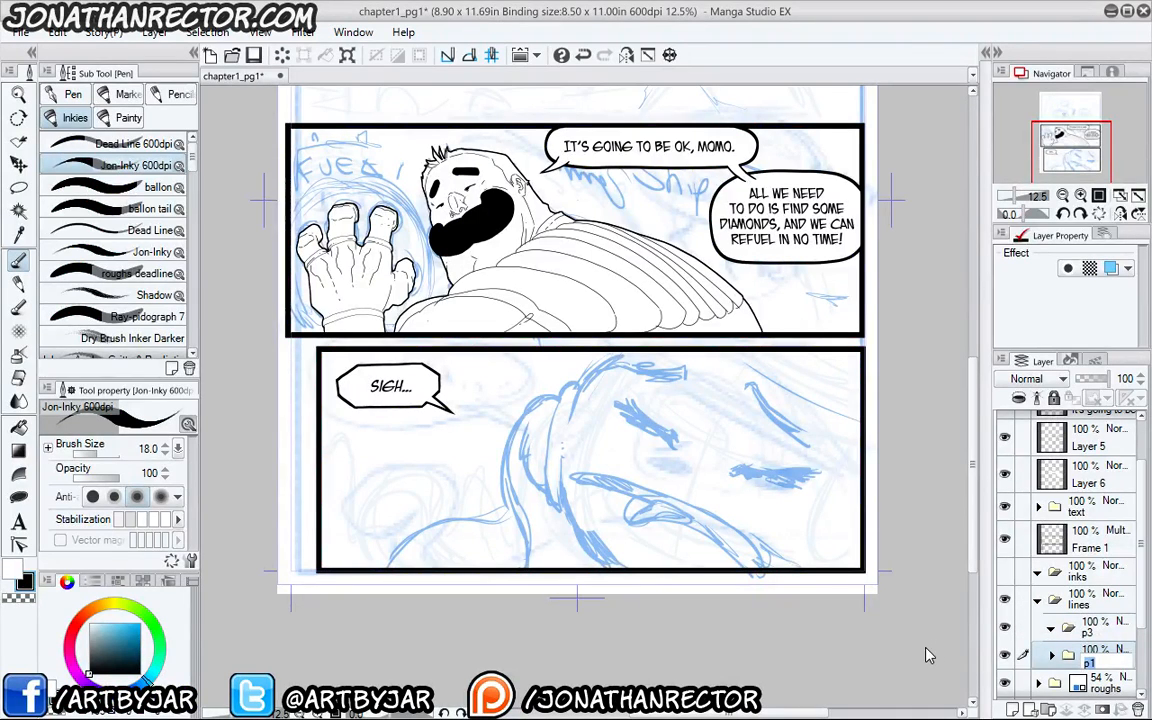
text(p2)
key(Return)
drag(1097, 627, 866, 696)
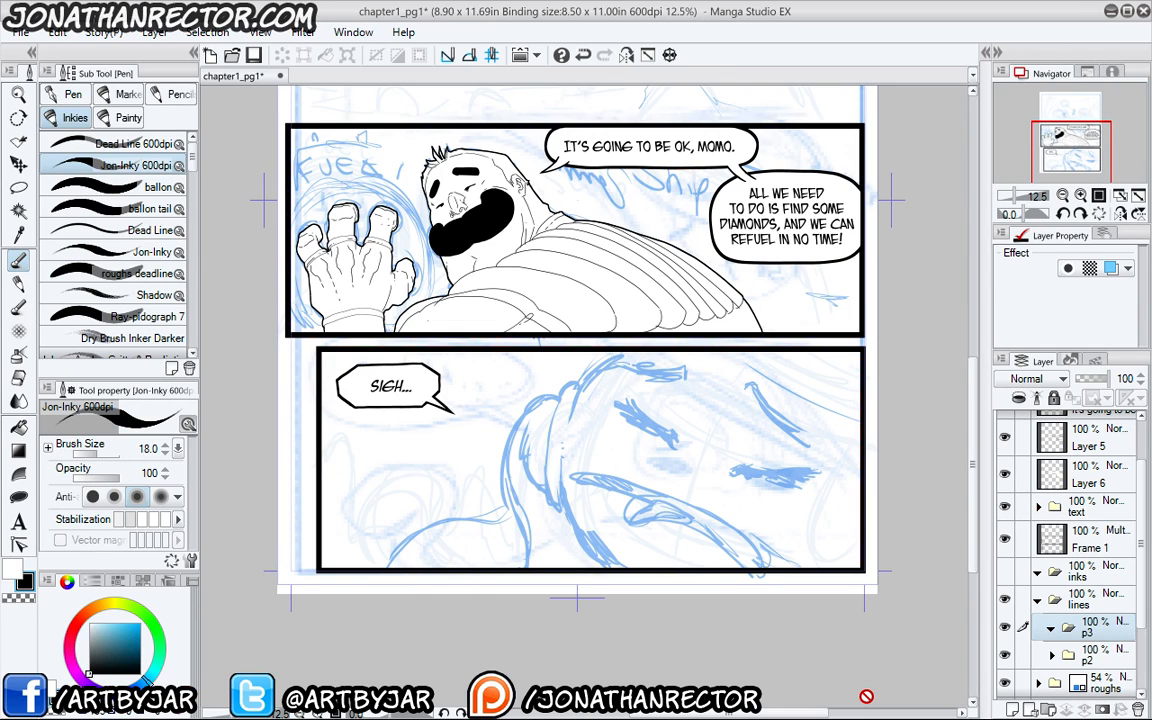
key(ctrl+shift+n)
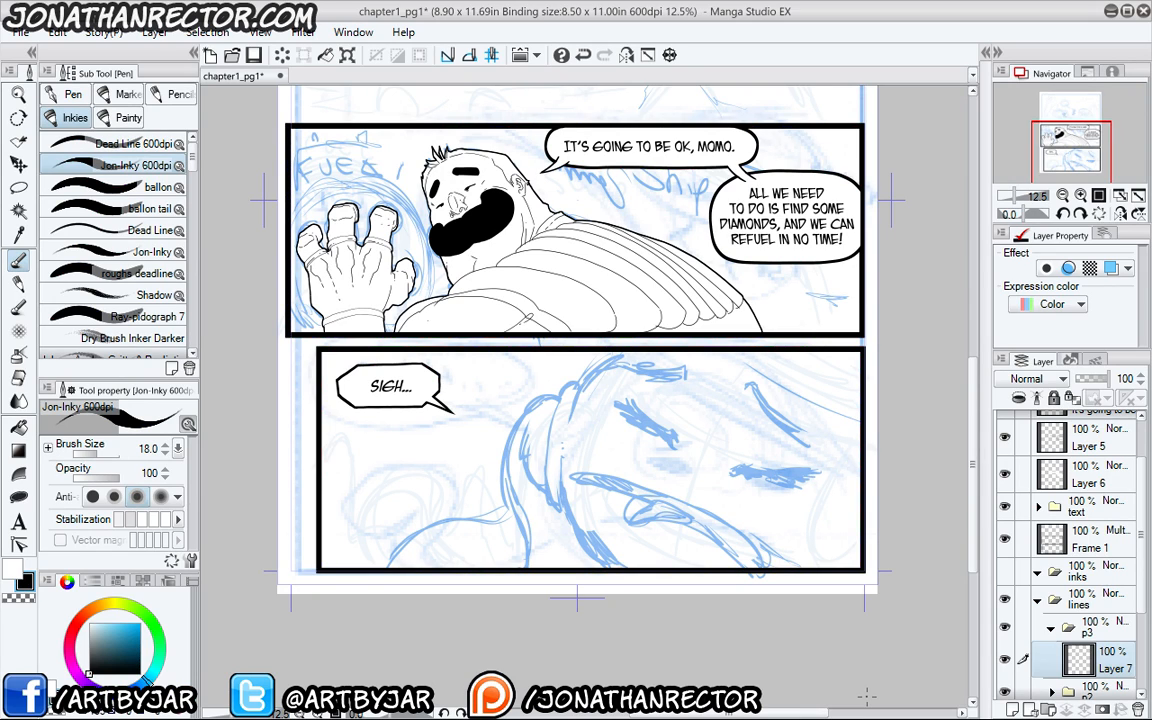
- Try a few test strokes with the Jon-Inky 600dpi brush beside the sketched hair in the final panel and erase them
drag(574, 430, 582, 447)
scroll(582, 367, up, 2)
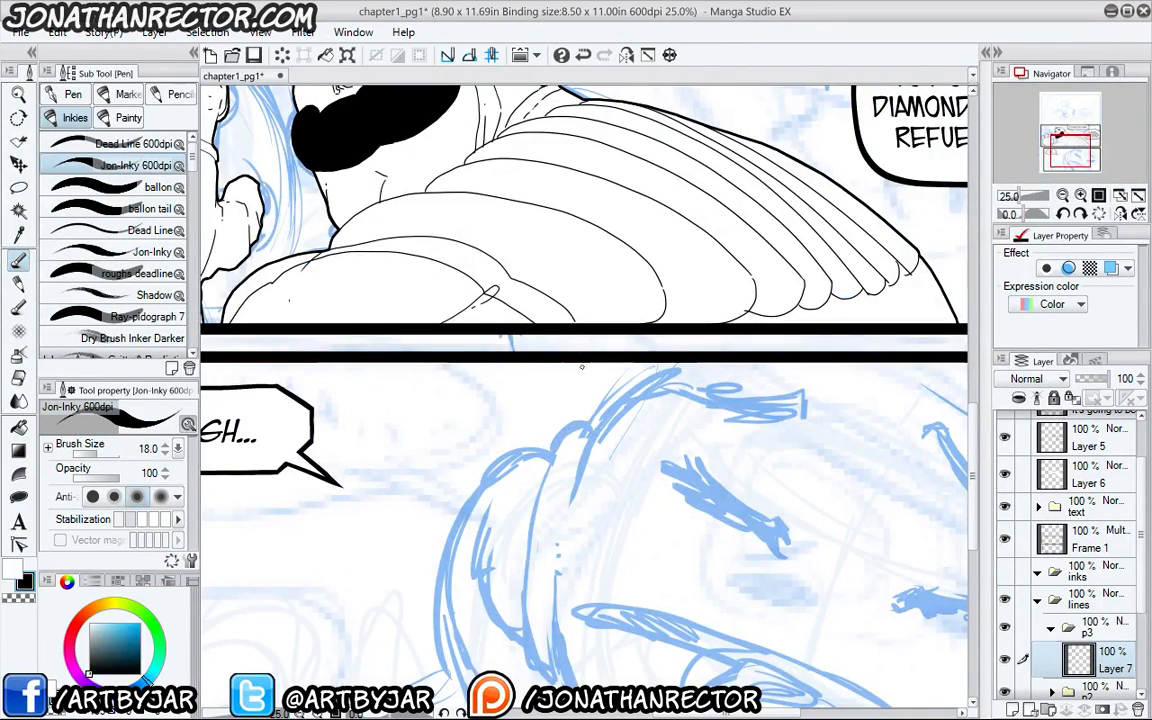
scroll(581, 367, down, 2)
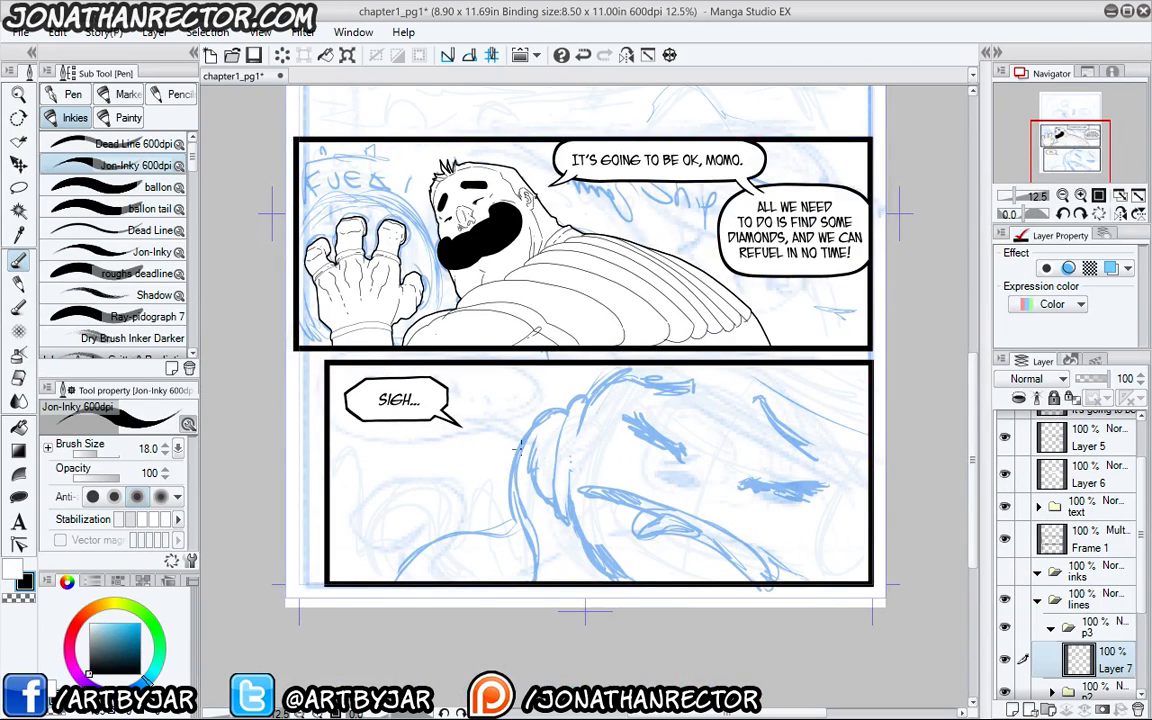
mouse_move(503, 470)
mouse_down()
mouse_move(532, 508)
mouse_move(500, 499)
mouse_up()
key(e)
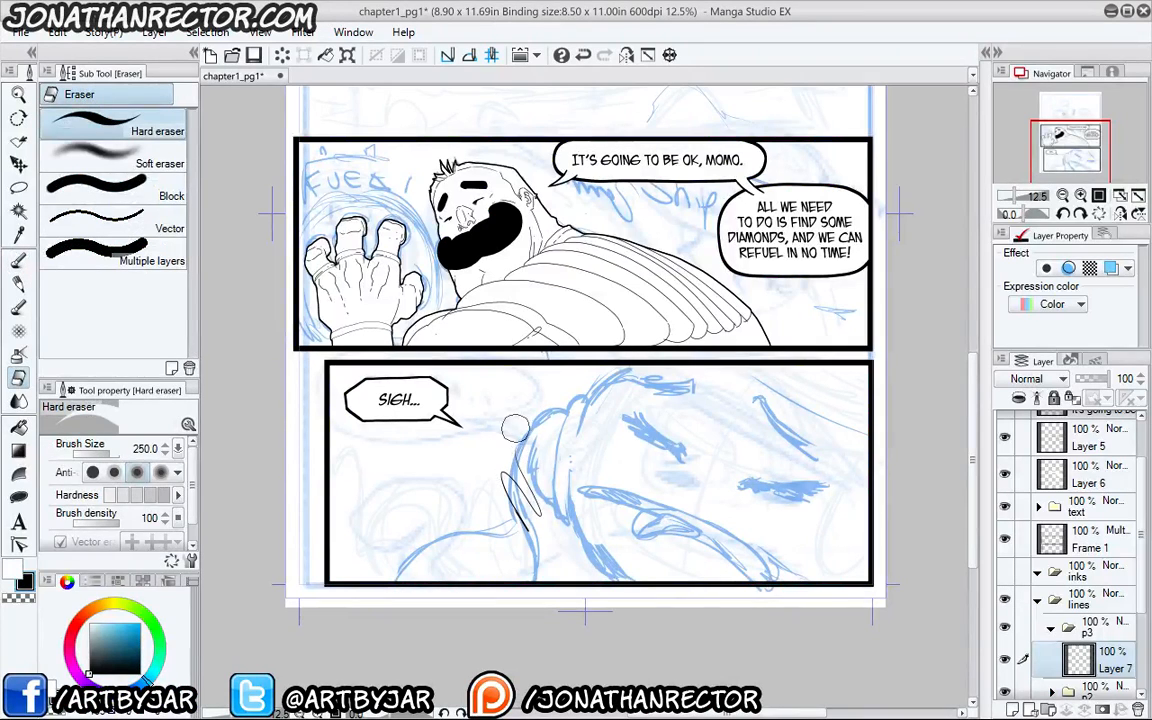
key(p)
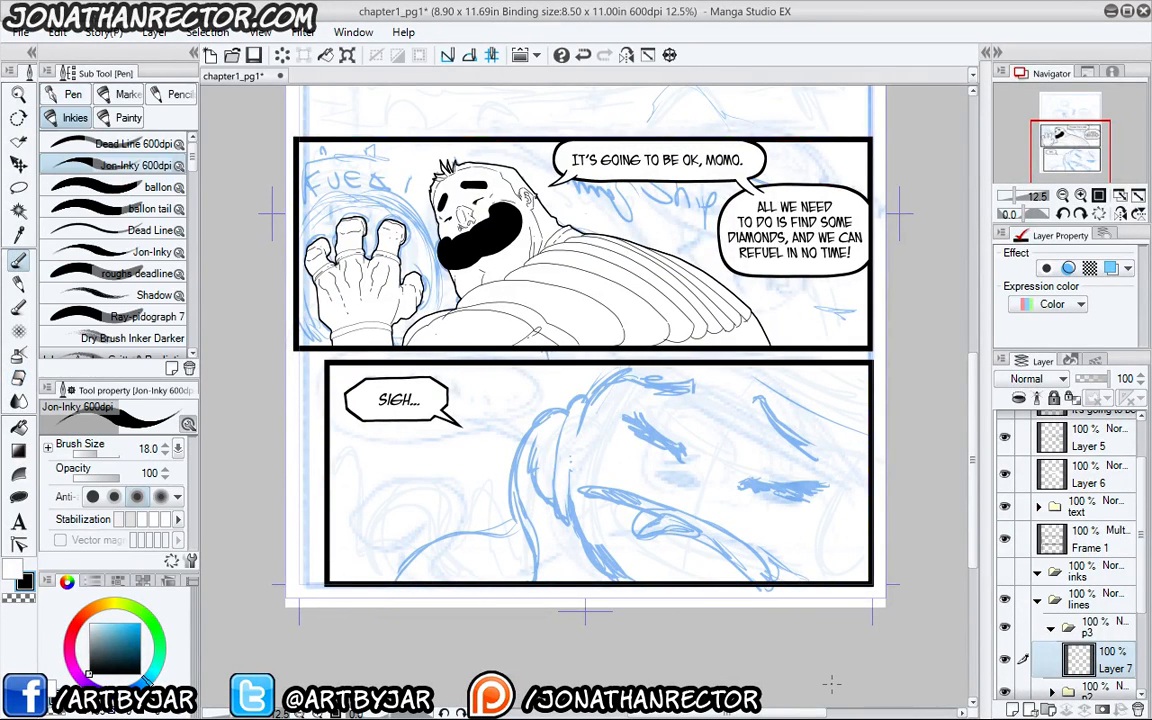
- Switch to the Dead Line 600dpi brush, test it with a scribble over the final panel's sketch and erase the scribble
click(130, 142)
mouse_move(585, 423)
mouse_down()
mouse_move(567, 413)
mouse_move(583, 516)
mouse_up()
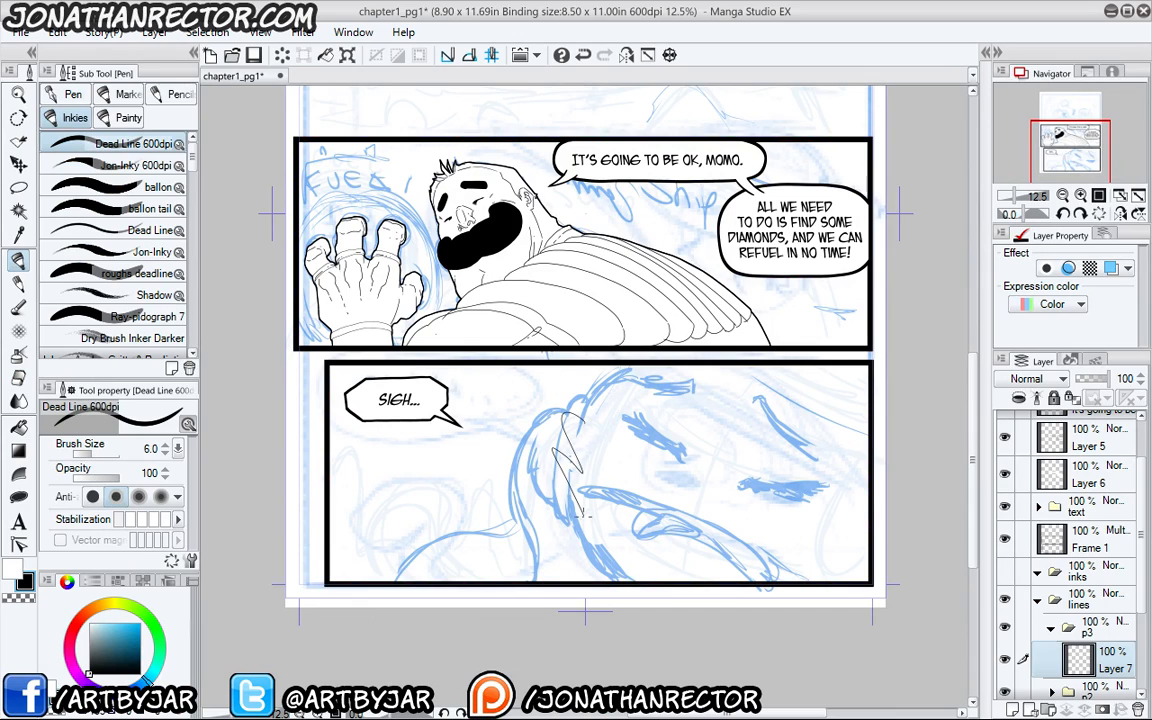
key(e)
mouse_move(560, 412)
mouse_down()
mouse_move(587, 430)
mouse_move(585, 508)
mouse_up()
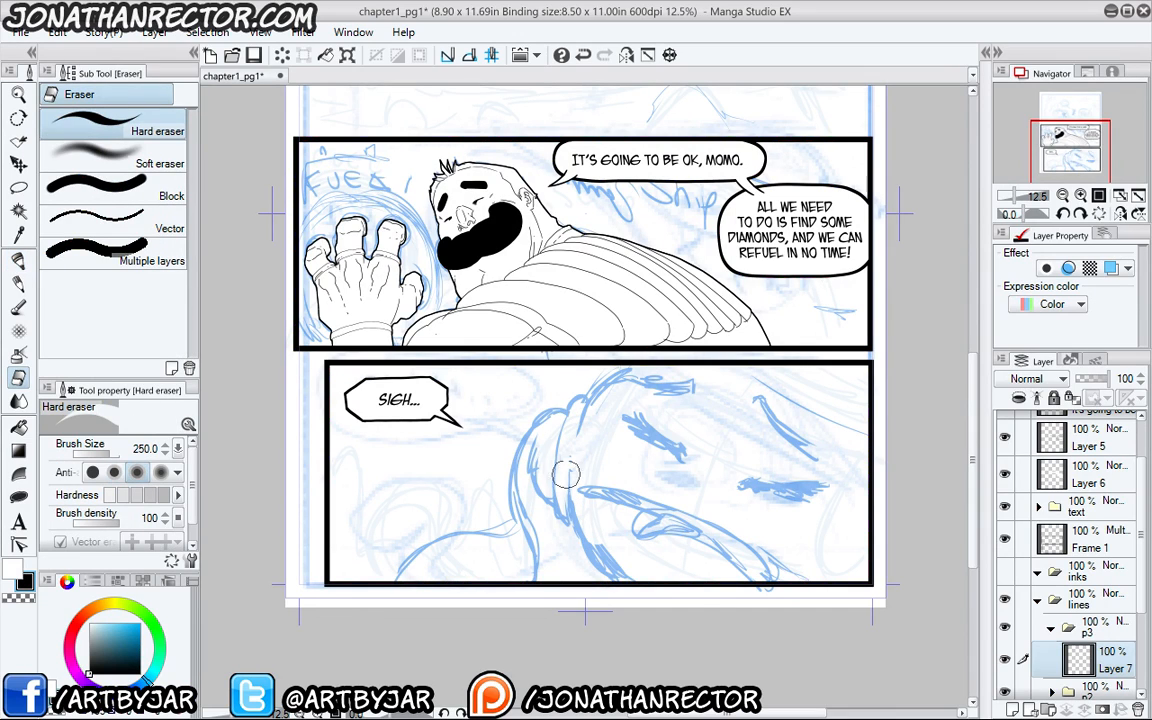
key(p)
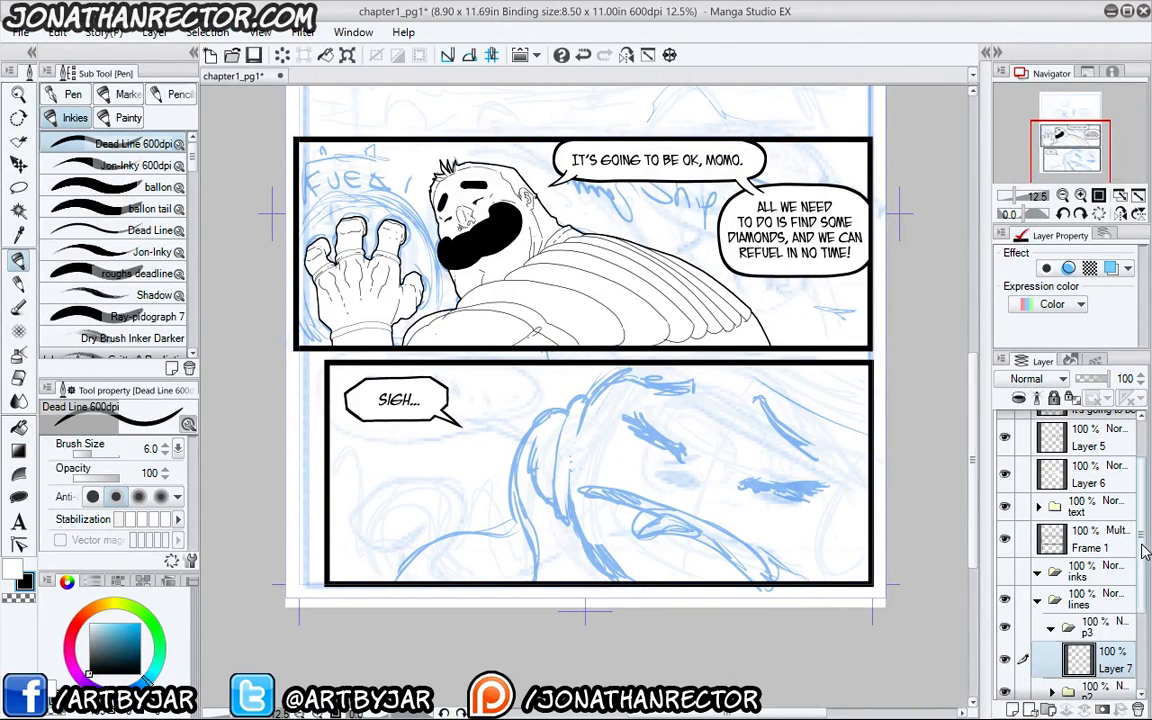
- Check which sketch the roughs folder holds by toggling its visibility, and lower the folder's opacity to 27%
scroll(1143, 607, down, 3)
scroll(1143, 607, down, 1)
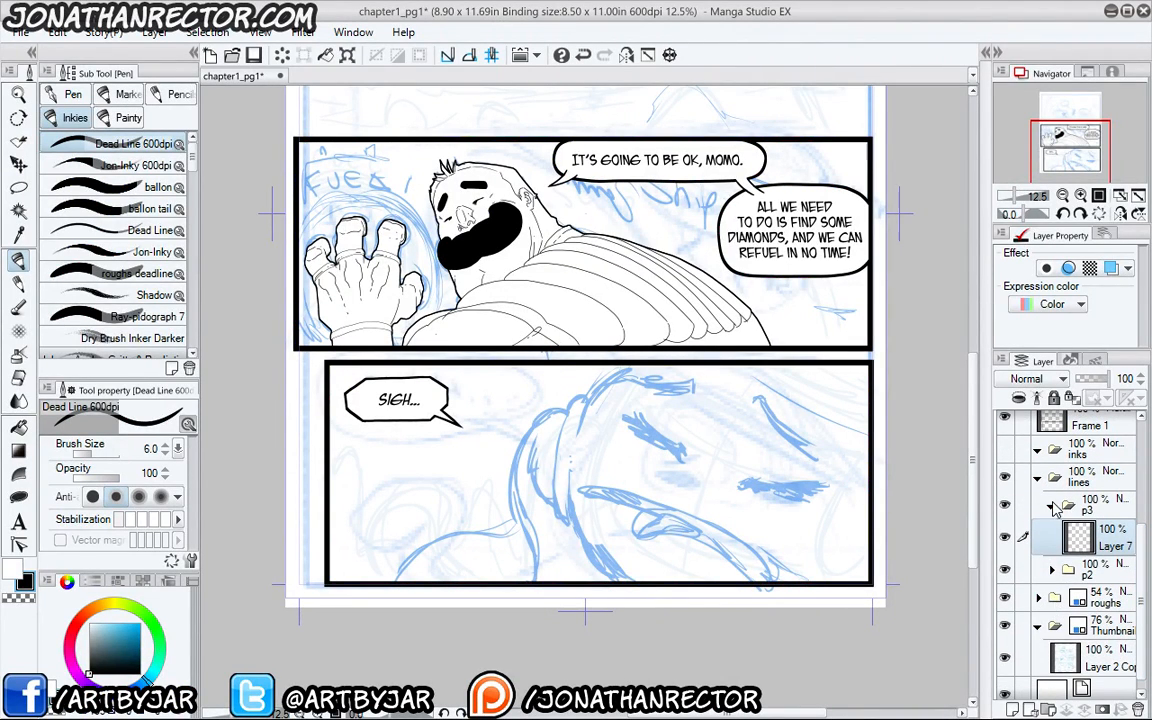
click(1005, 598)
click(1005, 598)
click(1085, 590)
click(1085, 379)
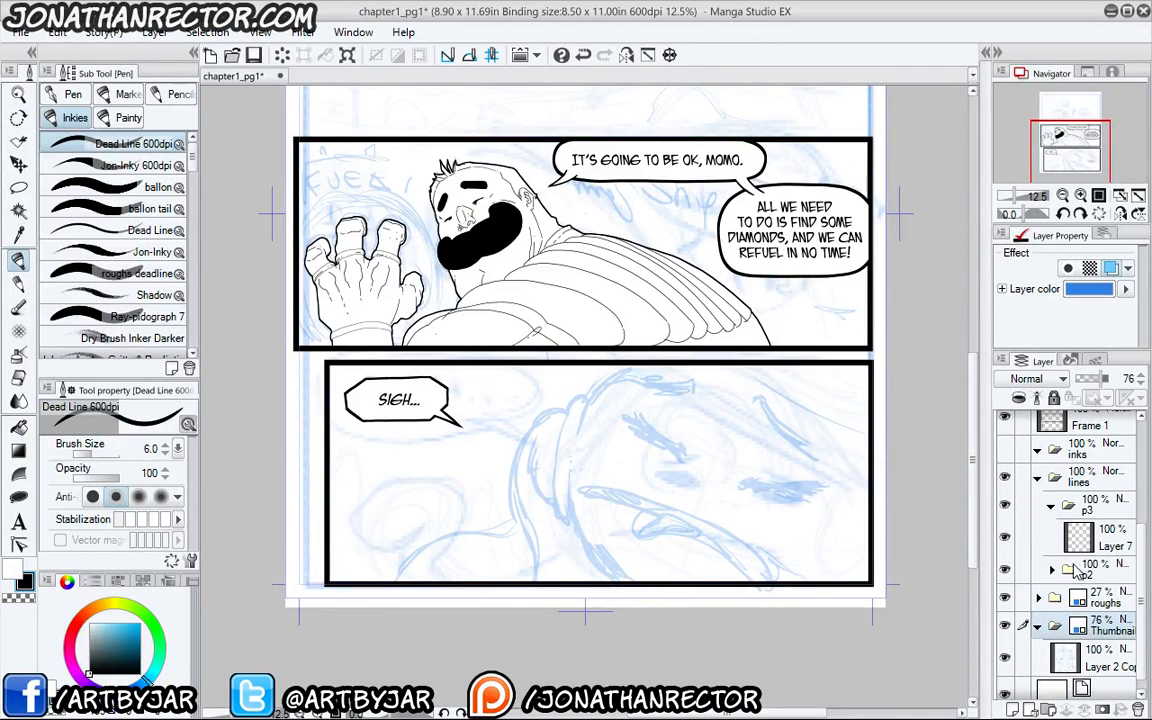
- Check the thumbnail sketch folder by toggling its visibility, and lower its opacity to 59%
click(1012, 628)
click(1007, 628)
click(1007, 628)
click(1096, 379)
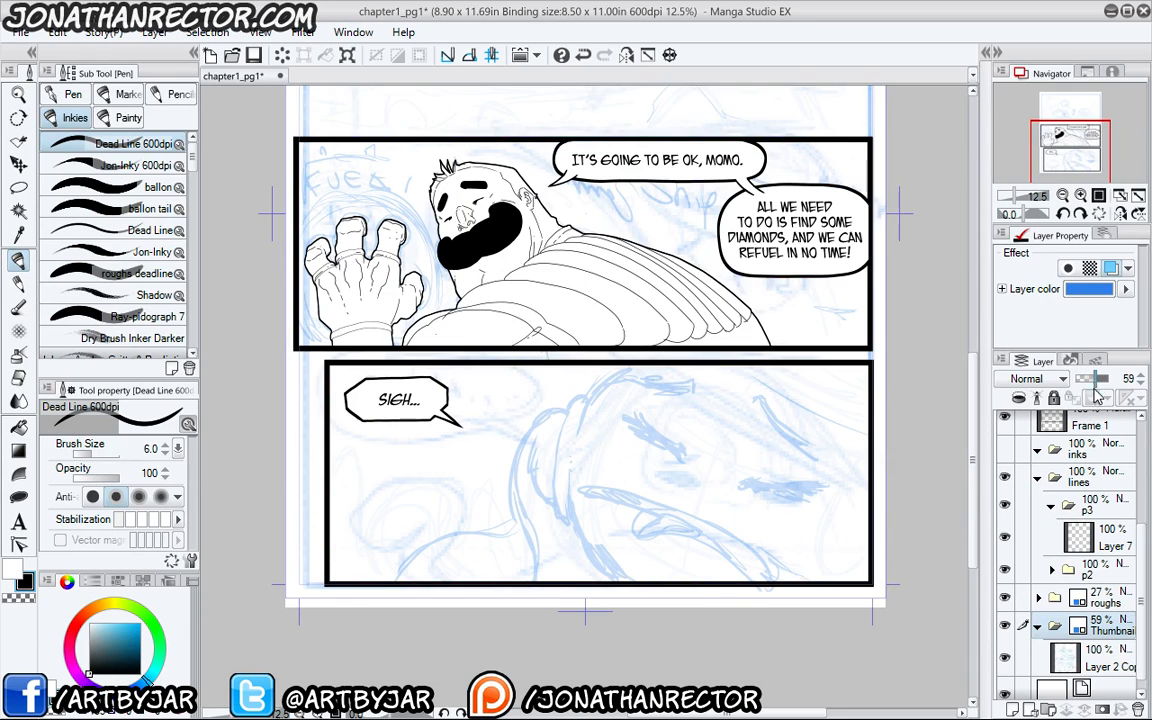
- On the p3 folder's layer, with the palettes hidden, ink one long curved outline down the face's left side in the final panel
click(1110, 522)
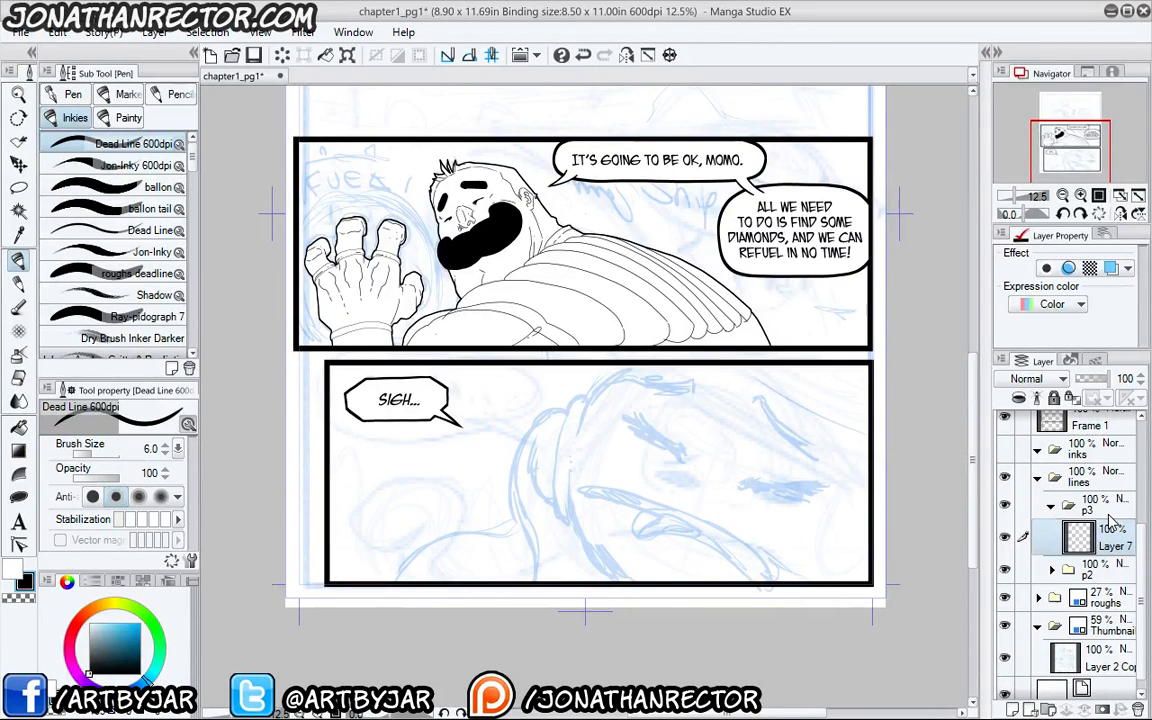
scroll(681, 450, down, 1)
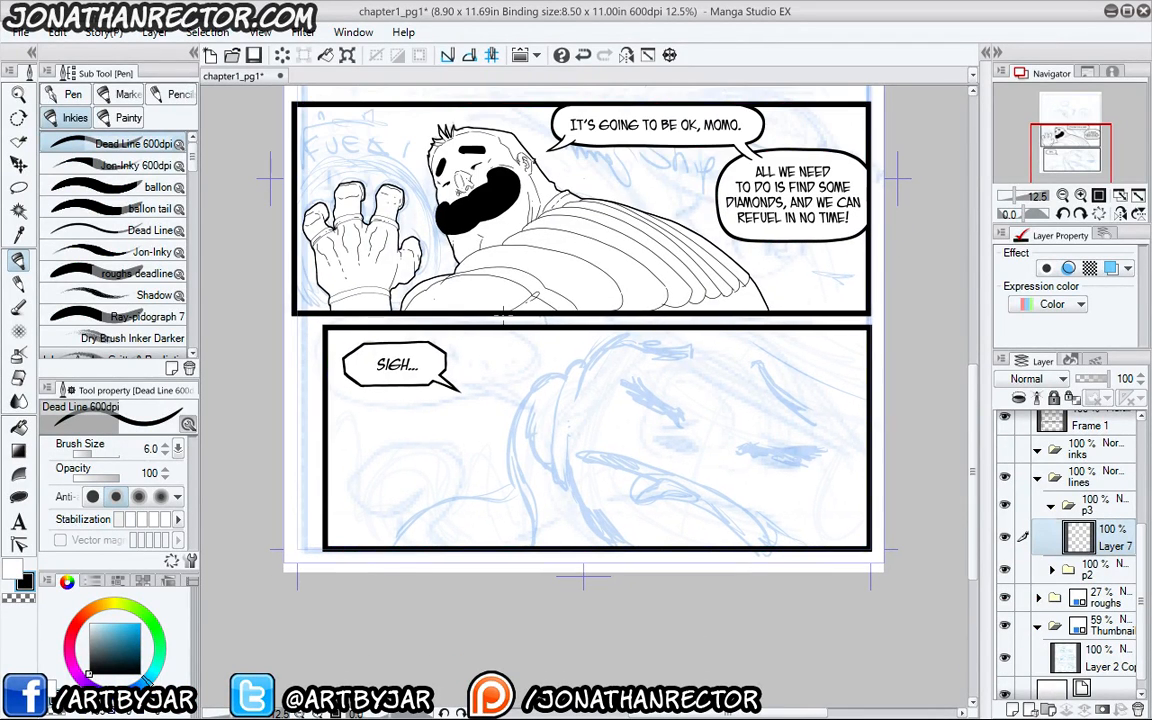
key(Tab)
scroll(506, 321, up, 2)
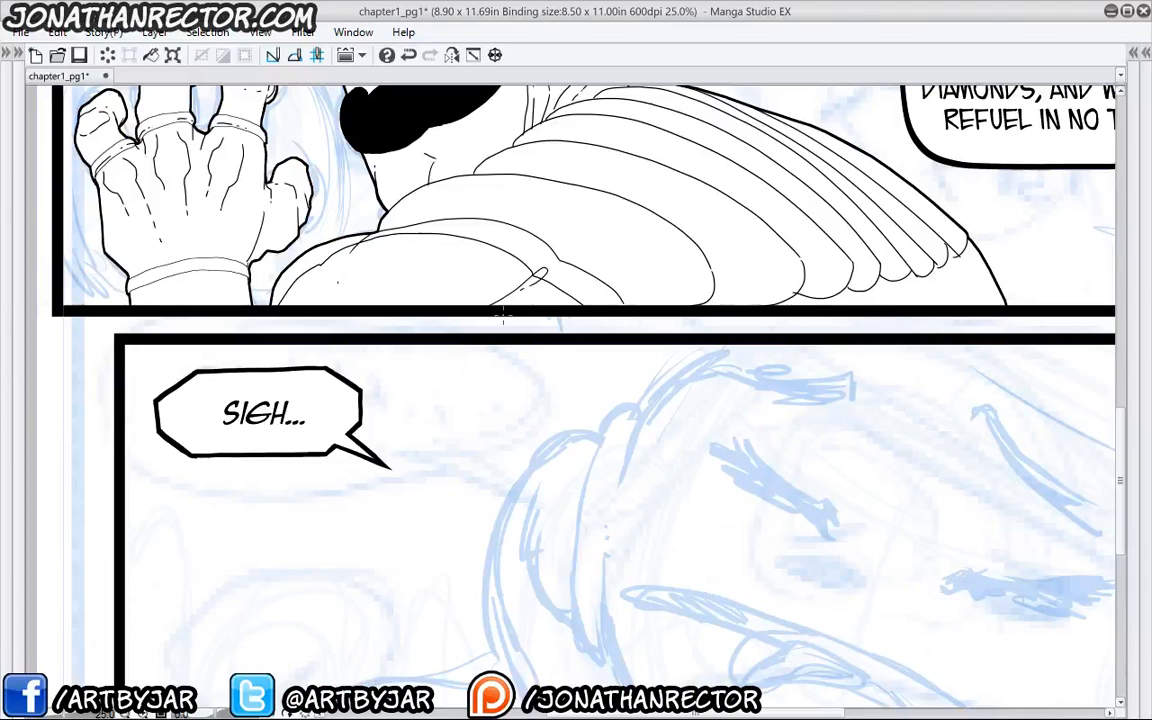
mouse_move(600, 472)
mouse_down()
mouse_move(512, 342)
mouse_move(475, 309)
mouse_up()
drag(527, 268, 527, 280)
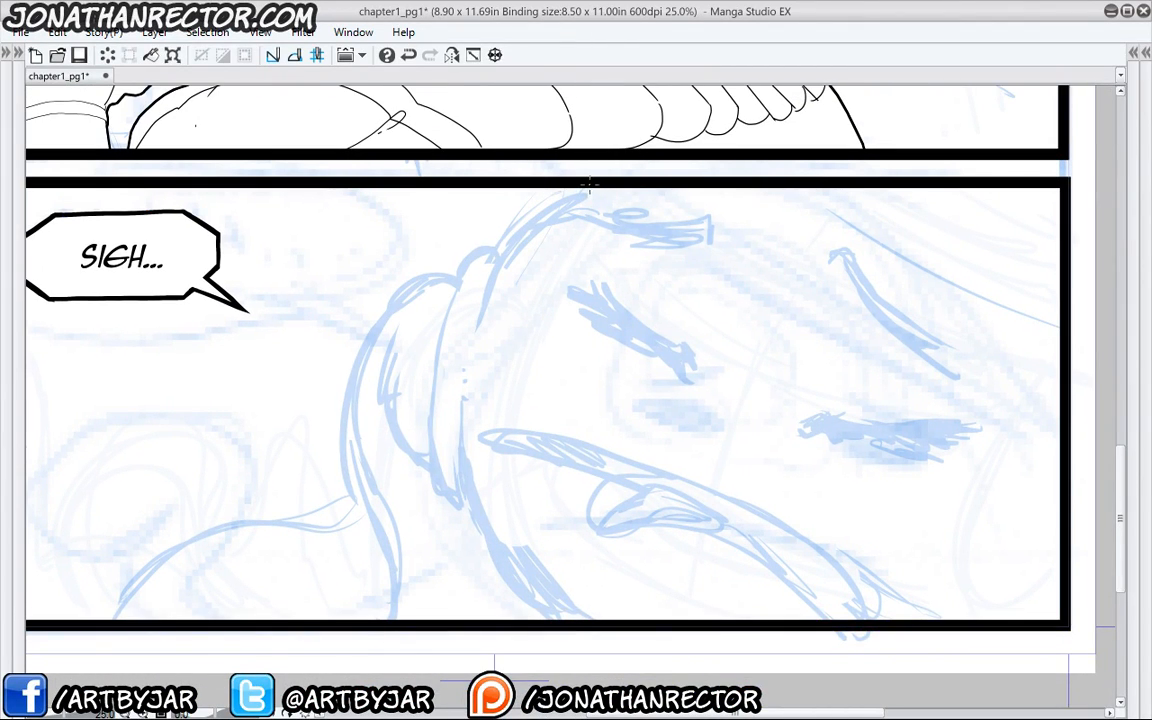
mouse_move(590, 187)
mouse_down()
mouse_move(473, 248)
mouse_move(426, 318)
mouse_move(413, 420)
mouse_move(454, 527)
mouse_move(518, 615)
mouse_up()
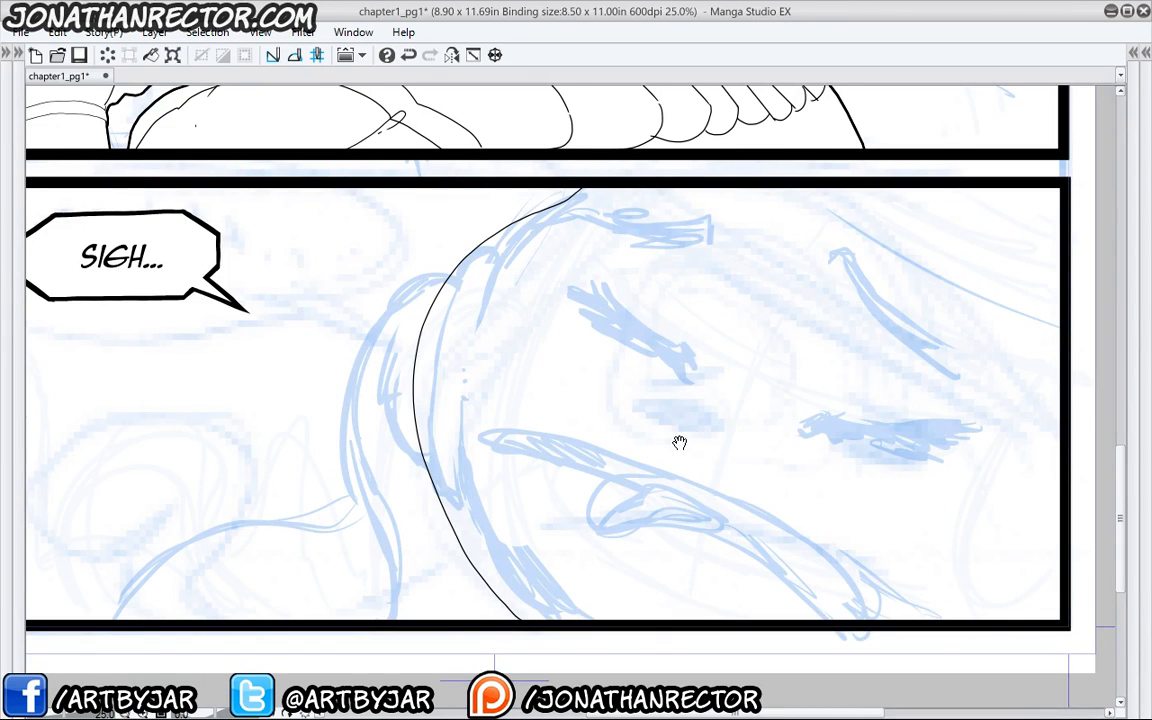
- Ink the closed eye on the right of the final panel with upper and lower lid lines and short strokes at its inner corner
drag(601, 323, 596, 318)
drag(766, 367, 707, 393)
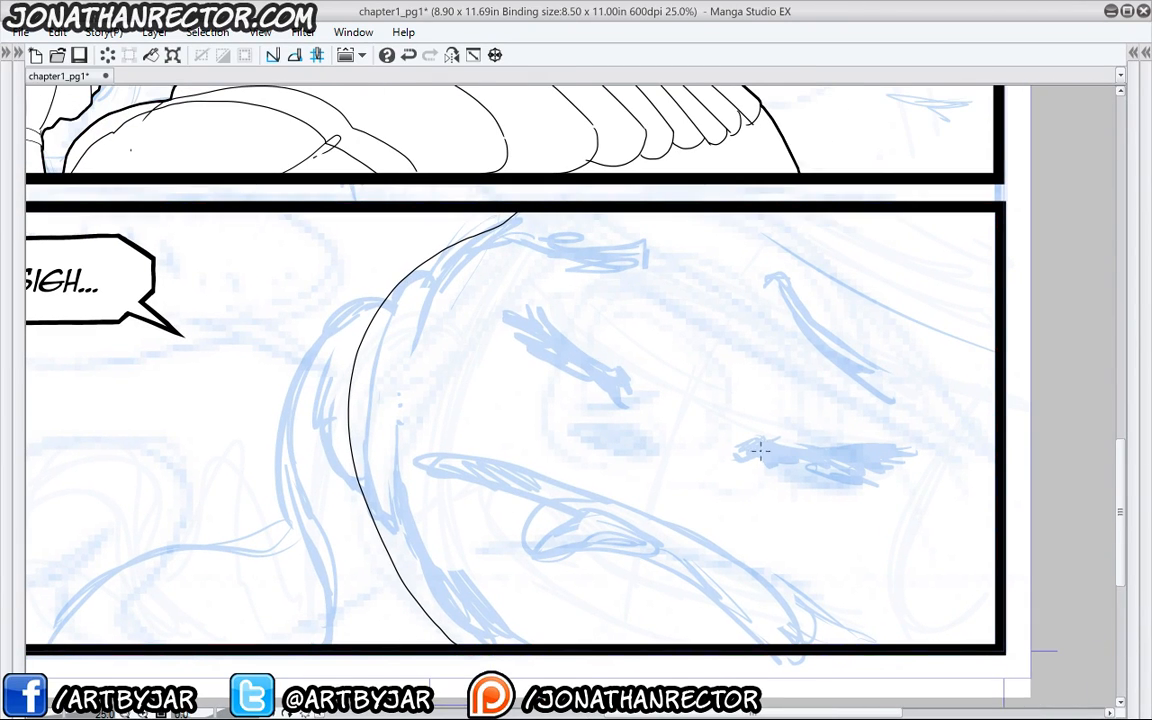
mouse_move(764, 460)
mouse_down()
mouse_move(800, 451)
mouse_move(882, 476)
mouse_move(953, 463)
mouse_up()
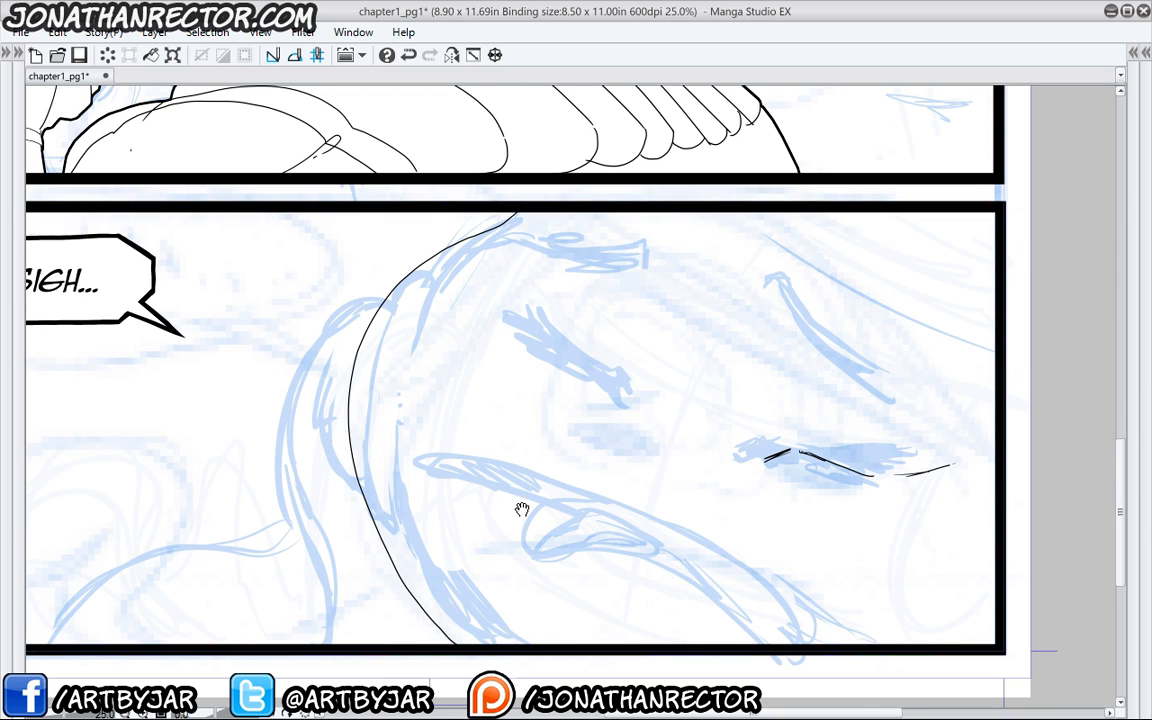
mouse_move(581, 532)
mouse_down()
mouse_move(797, 550)
mouse_move(576, 552)
mouse_up()
drag(757, 500, 801, 489)
mouse_move(759, 499)
mouse_down()
mouse_move(799, 495)
mouse_move(854, 517)
mouse_up()
mouse_move(813, 506)
mouse_down()
mouse_move(863, 520)
mouse_move(925, 514)
mouse_up()
drag(756, 492, 764, 471)
mouse_move(748, 493)
mouse_down()
mouse_move(756, 476)
mouse_move(747, 481)
mouse_up()
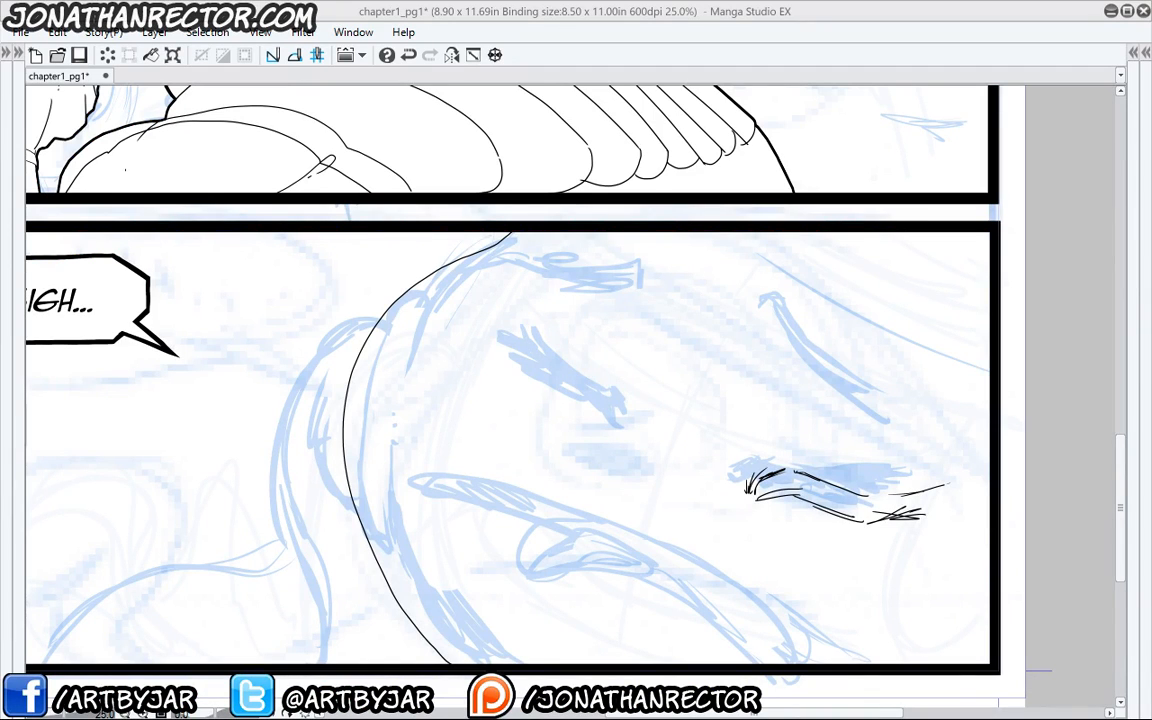
click(1117, 469)
drag(562, 349, 573, 375)
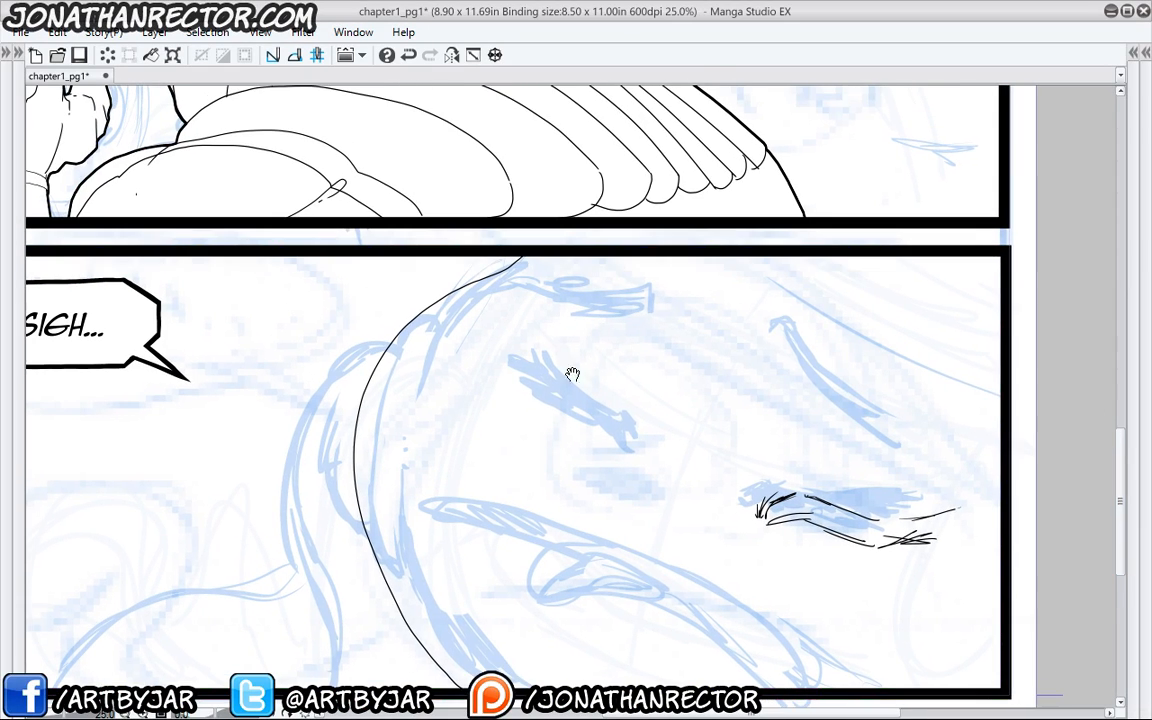
- Ink the closed eye on the face's left in the final panel with two slanted lid lines and short jagged lash strokes
mouse_move(616, 431)
mouse_down()
mouse_move(625, 458)
mouse_move(536, 354)
mouse_move(497, 351)
mouse_move(520, 378)
mouse_move(501, 379)
mouse_up()
mouse_move(525, 389)
mouse_down()
mouse_move(505, 387)
mouse_move(594, 425)
mouse_move(615, 456)
mouse_move(501, 342)
mouse_move(508, 334)
mouse_move(512, 362)
mouse_move(532, 369)
mouse_up()
key(e)
key(p)
mouse_move(519, 380)
mouse_down()
mouse_move(585, 422)
mouse_move(507, 453)
mouse_up()
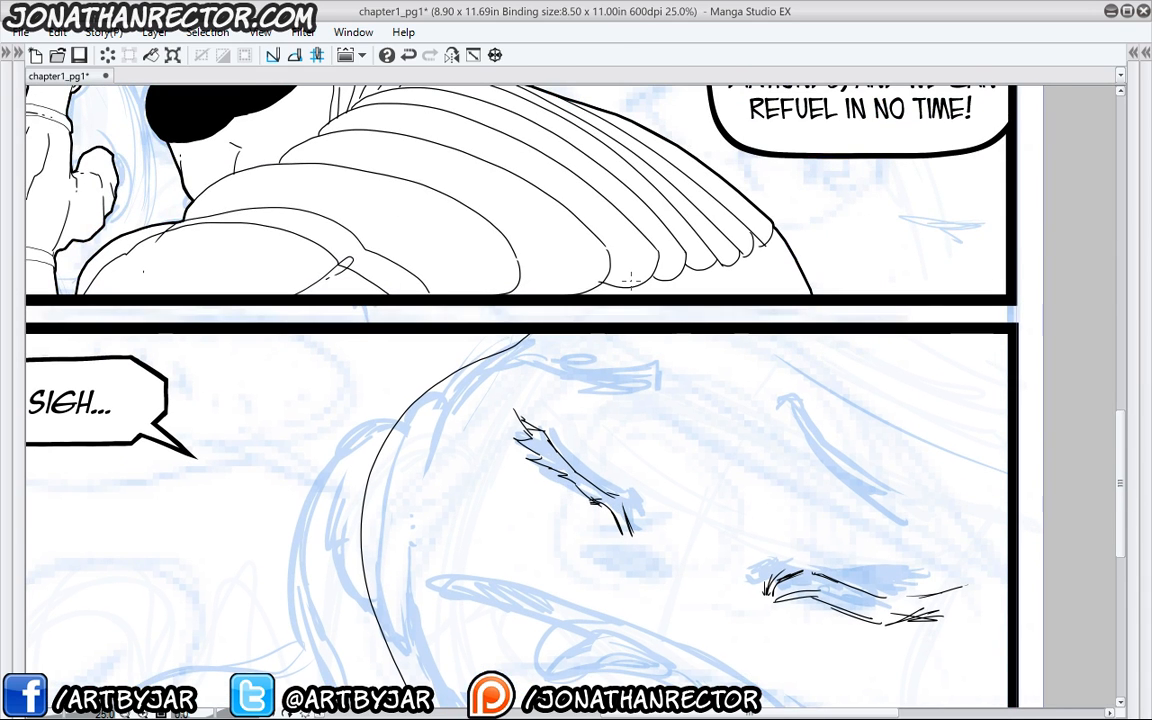
- Ink the two eyebrows in the final panel as rounded, elongated closed outlines above the closed eyes
drag(627, 493, 663, 420)
drag(820, 440, 746, 438)
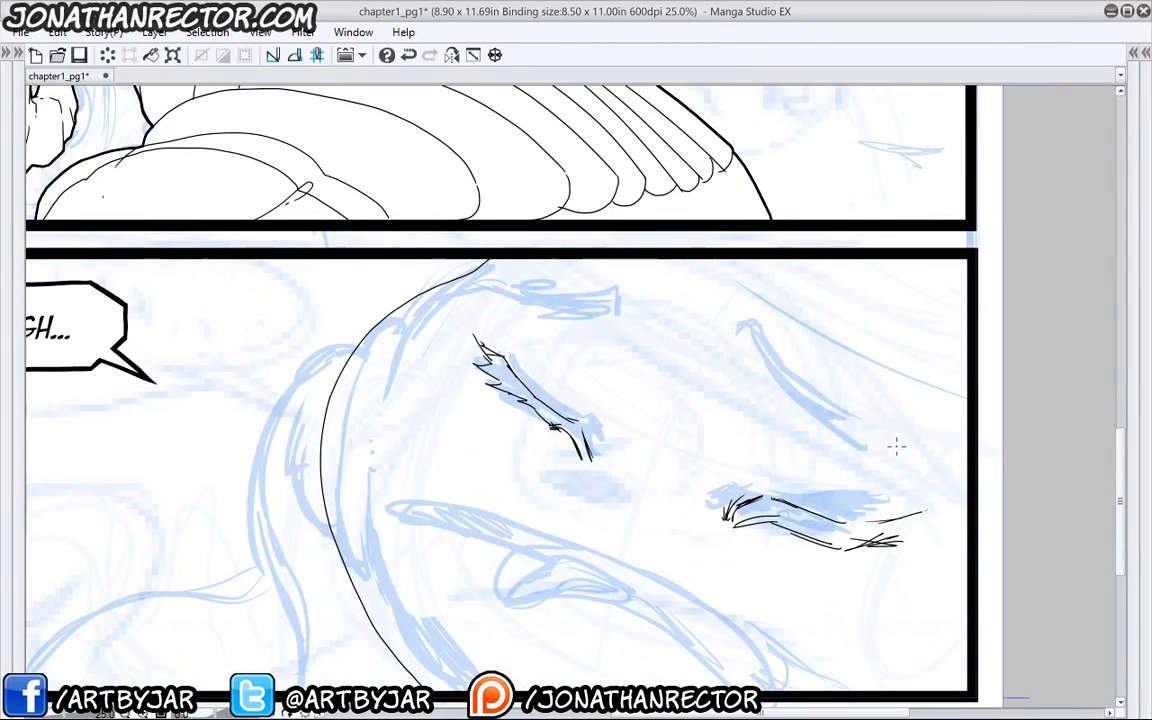
mouse_move(893, 451)
mouse_down()
mouse_move(797, 378)
mouse_move(764, 329)
mouse_move(812, 333)
mouse_move(886, 410)
mouse_move(893, 452)
mouse_up()
drag(741, 202, 802, 248)
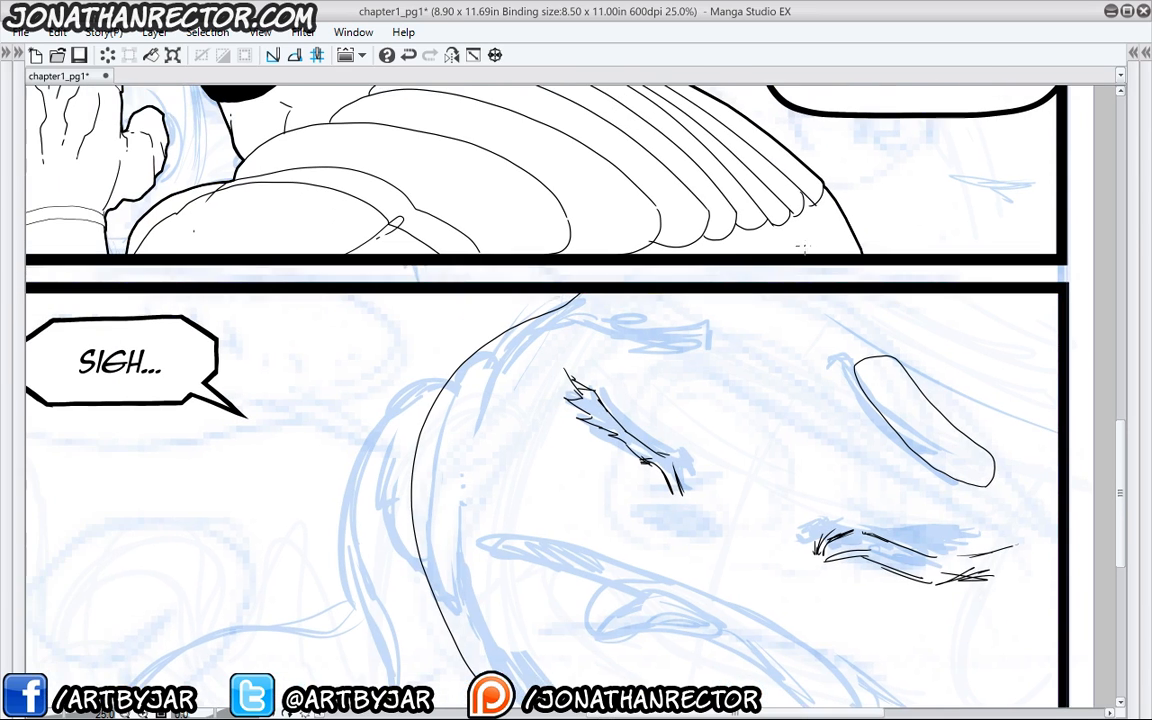
mouse_move(612, 326)
mouse_down()
mouse_move(695, 341)
mouse_move(742, 302)
mouse_move(700, 300)
mouse_up()
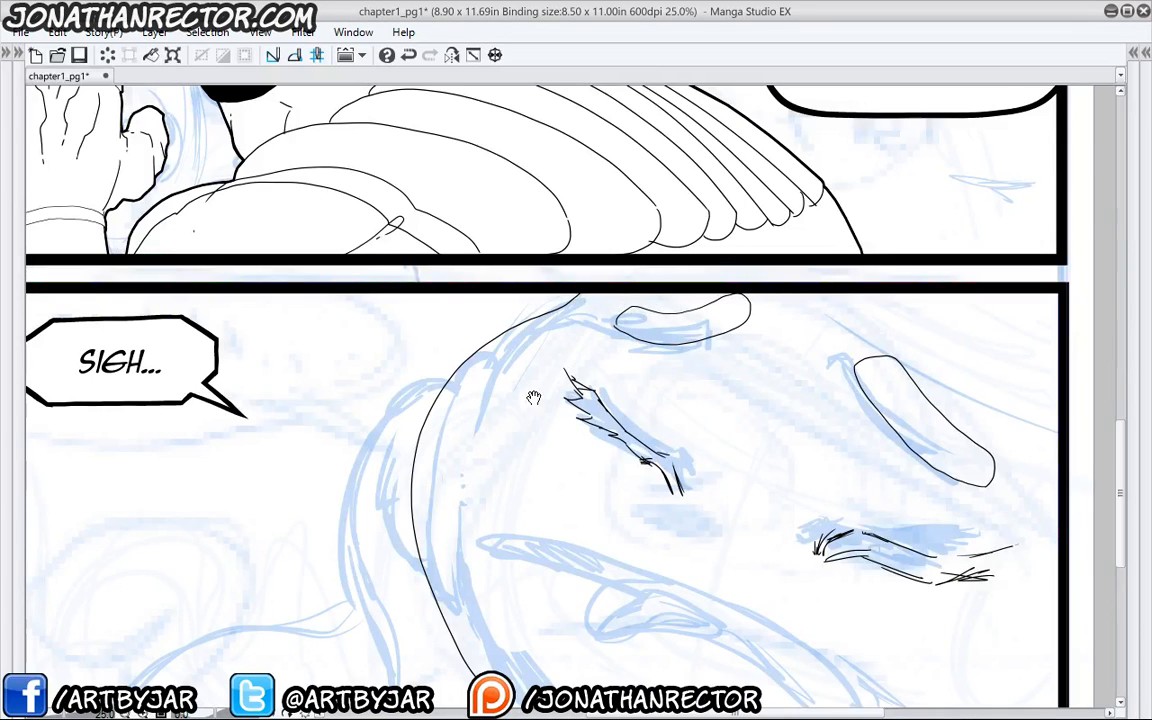
drag(392, 347, 397, 292)
- Lower the roughs folder's opacity to 14%, then reselect the p3 folder's layer and hide the palettes again
key(Tab)
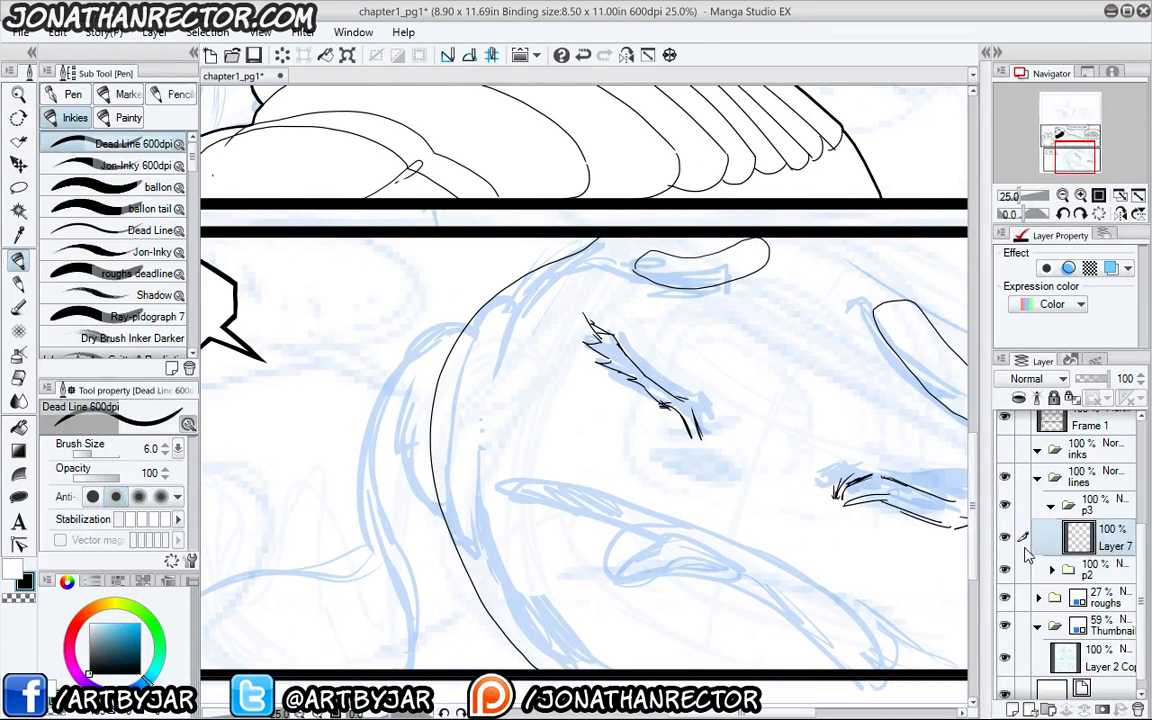
click(1080, 603)
mouse_move(1100, 392)
mouse_down()
mouse_move(978, 348)
mouse_move(995, 372)
mouse_up()
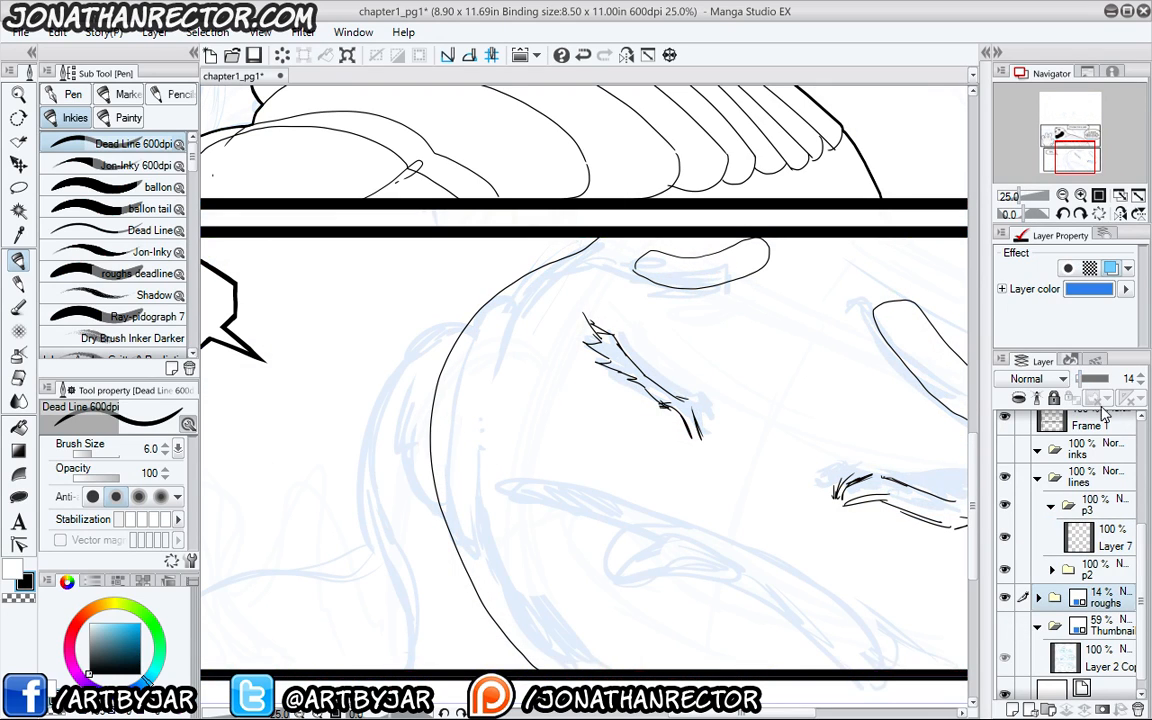
click(1080, 540)
key(Tab)
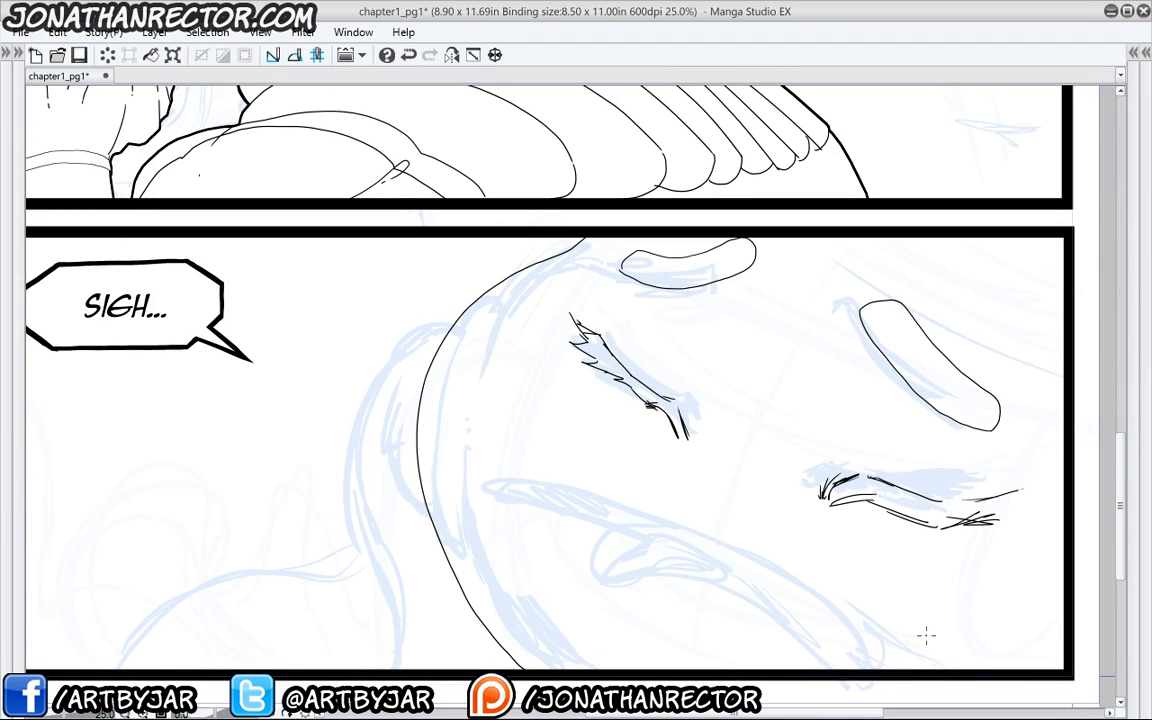
- Ink the open mouth with a long upper lip curve running to the panel's bottom border and a broken lower line beneath it
drag(450, 435, 422, 404)
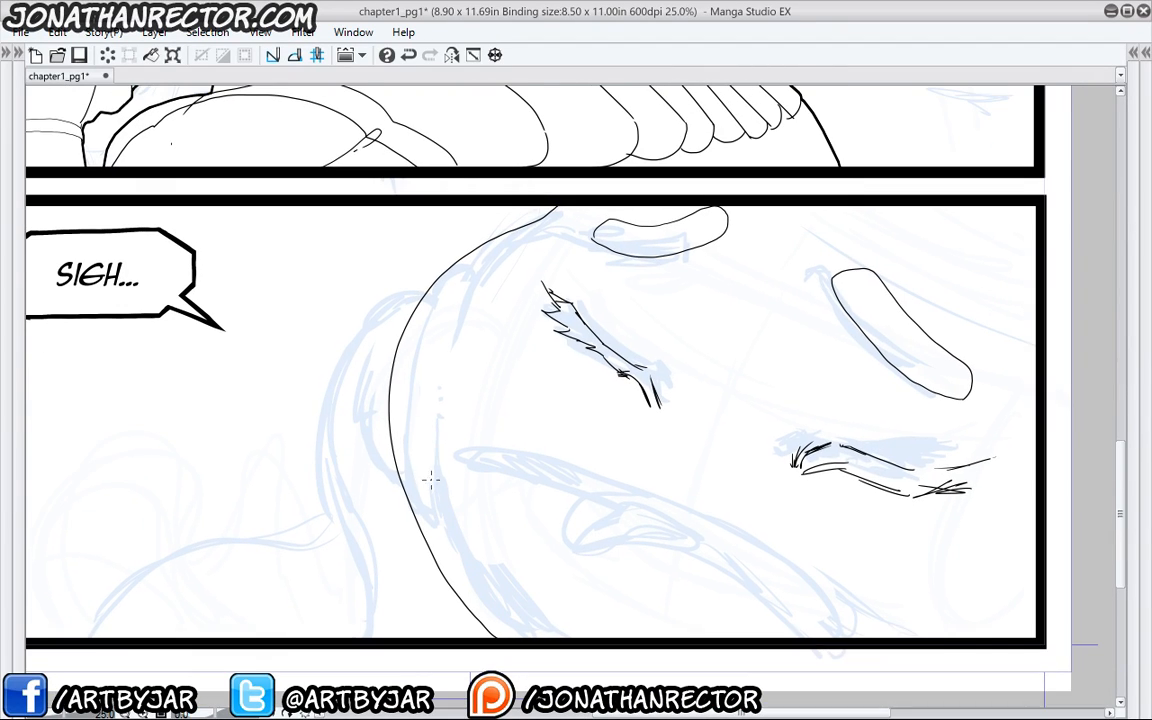
mouse_move(431, 473)
mouse_down()
mouse_move(484, 468)
mouse_move(743, 592)
mouse_move(795, 637)
mouse_up()
drag(512, 534, 485, 509)
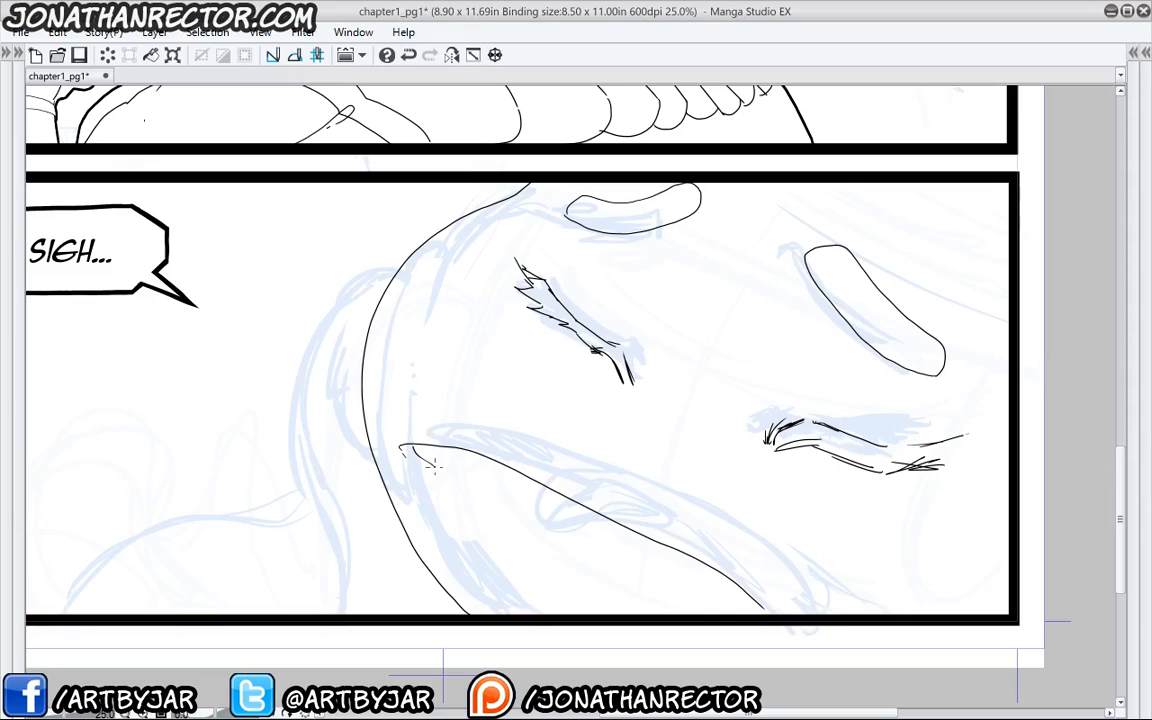
drag(462, 463, 680, 612)
drag(463, 489, 459, 460)
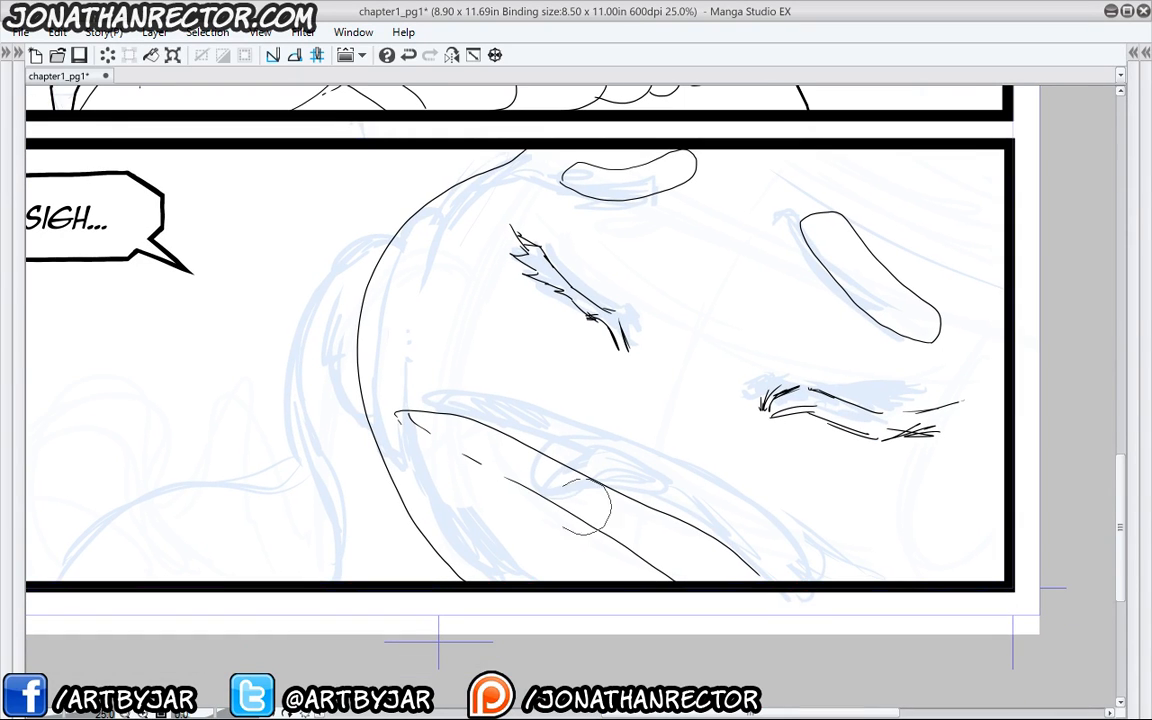
drag(527, 470, 758, 384)
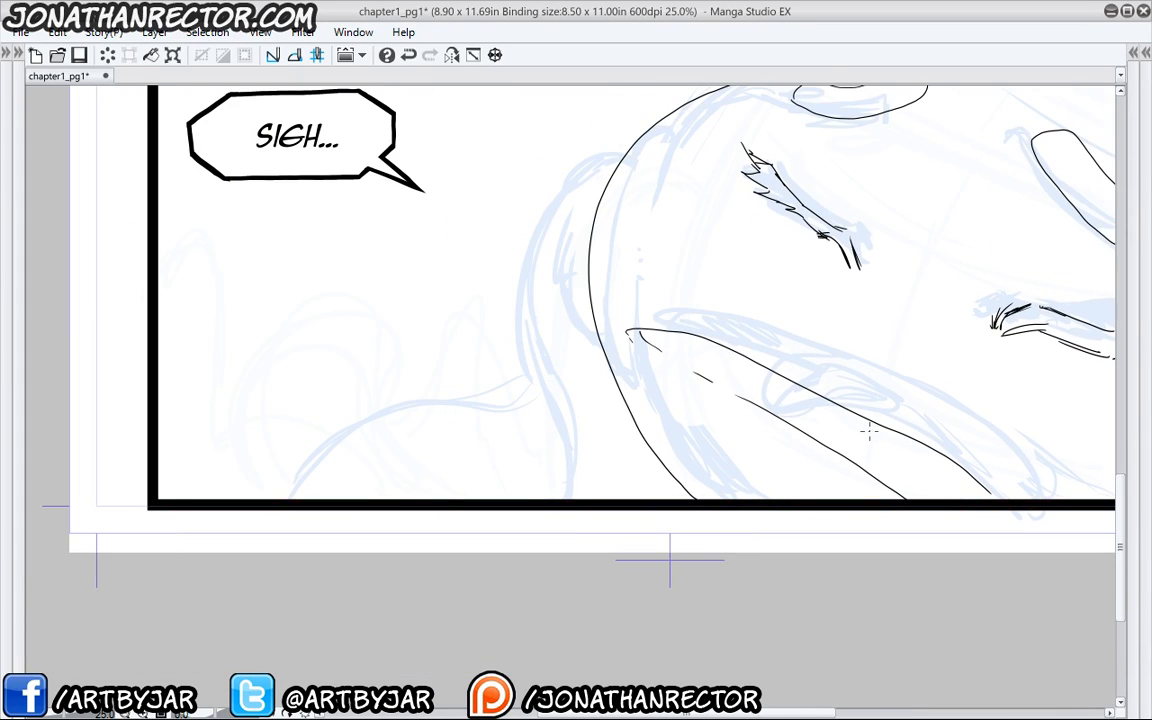
- Ink the rounded tongue inside the open mouth and erase the mouth line where the tongue overlaps it
mouse_move(872, 462)
mouse_down()
mouse_move(776, 397)
mouse_move(733, 402)
mouse_move(693, 452)
mouse_move(701, 481)
mouse_move(849, 461)
mouse_up()
drag(757, 483, 711, 481)
mouse_move(760, 414)
mouse_down()
mouse_move(662, 431)
mouse_move(673, 433)
mouse_move(650, 418)
mouse_move(741, 466)
mouse_up()
key(e)
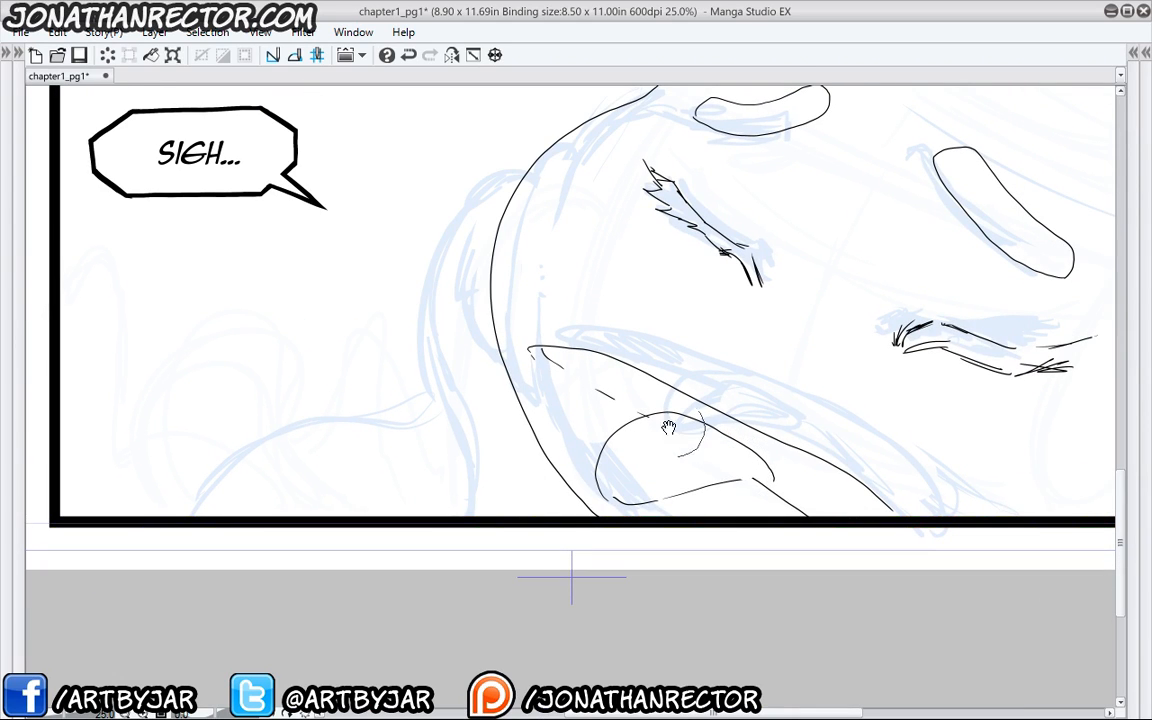
drag(636, 441, 595, 471)
drag(397, 241, 517, 681)
drag(417, 527, 421, 455)
drag(543, 597, 451, 490)
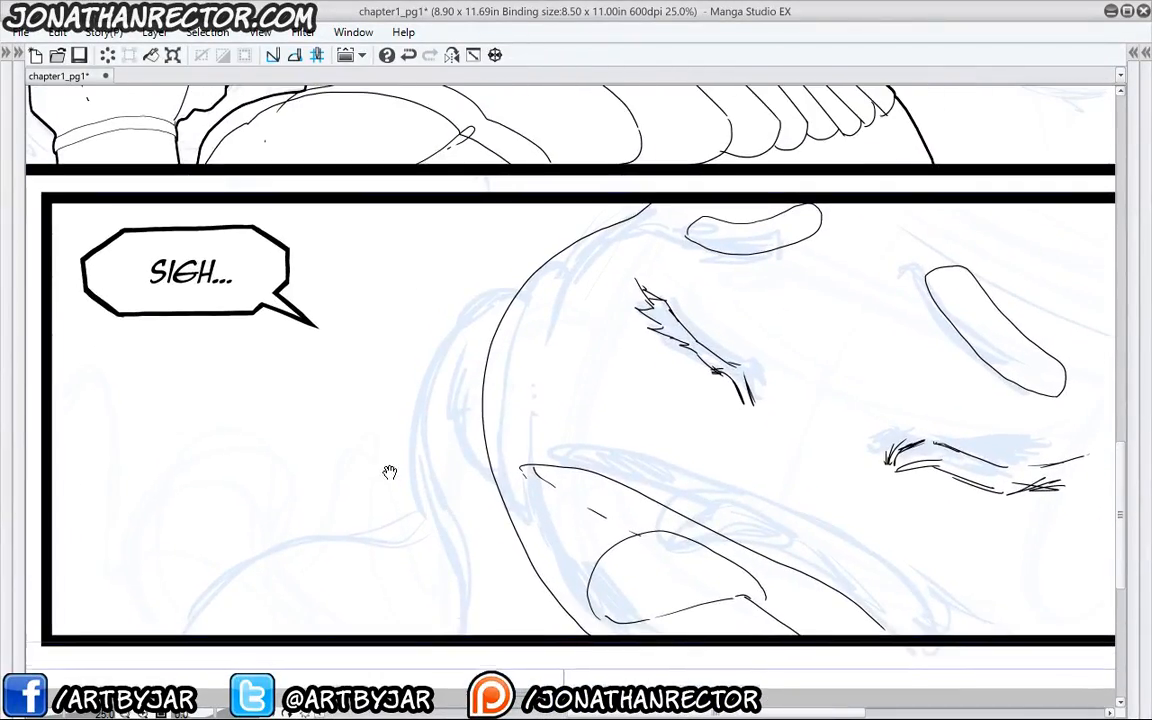
- Ink the crown's curved double band and its inner detail lines in the final panel's upper right corner
drag(386, 470, 634, 412)
drag(520, 513, 177, 513)
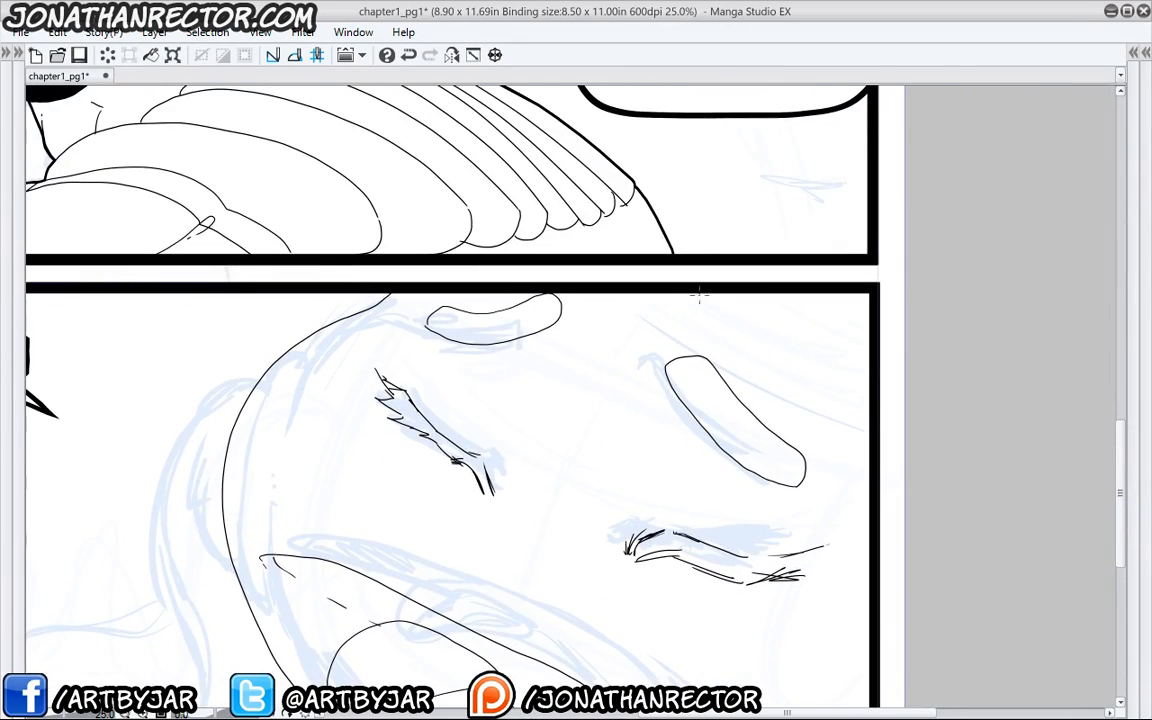
mouse_move(705, 293)
mouse_down()
mouse_move(725, 348)
mouse_move(822, 436)
mouse_move(868, 457)
mouse_up()
mouse_move(710, 293)
mouse_down()
mouse_move(802, 409)
mouse_move(861, 439)
mouse_move(845, 411)
mouse_move(788, 371)
mouse_up()
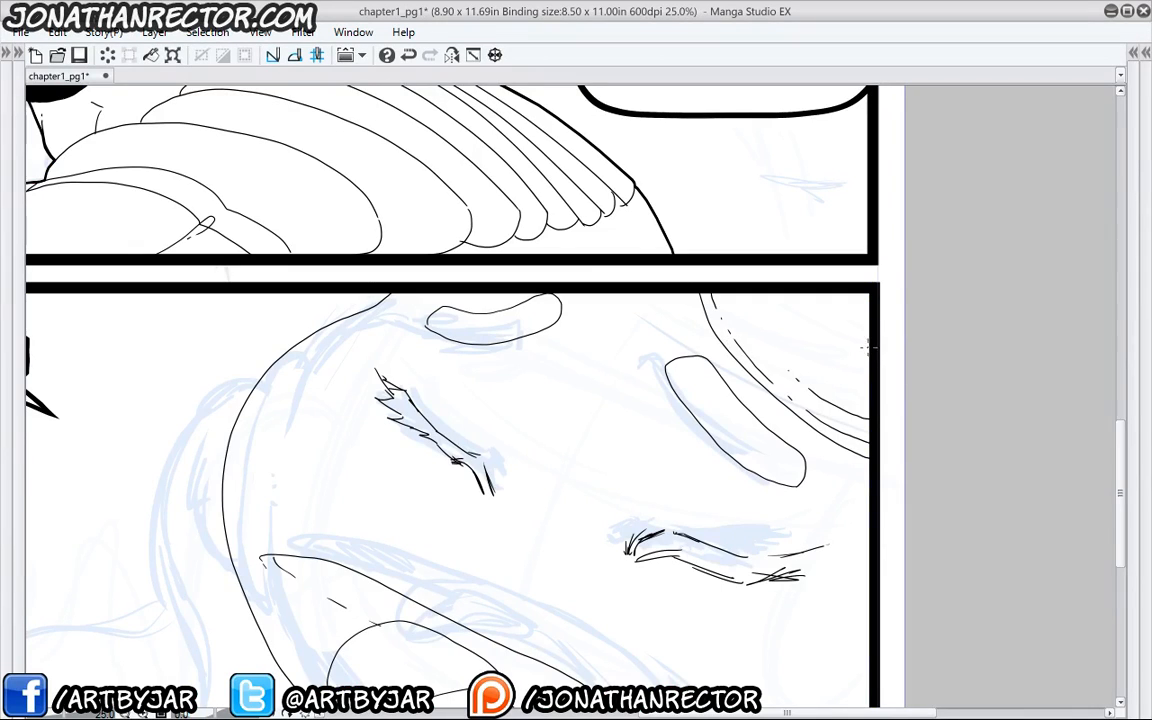
mouse_move(868, 362)
mouse_down()
mouse_move(843, 293)
mouse_move(866, 372)
mouse_up()
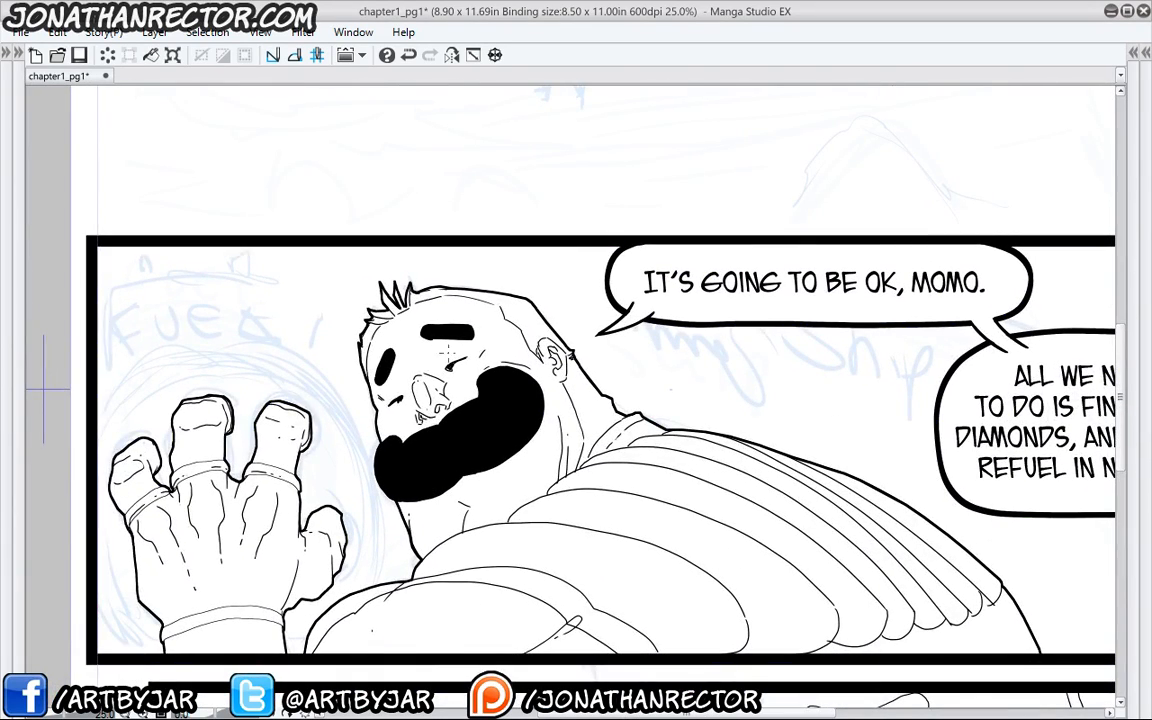
scroll(576, 437, up, 5)
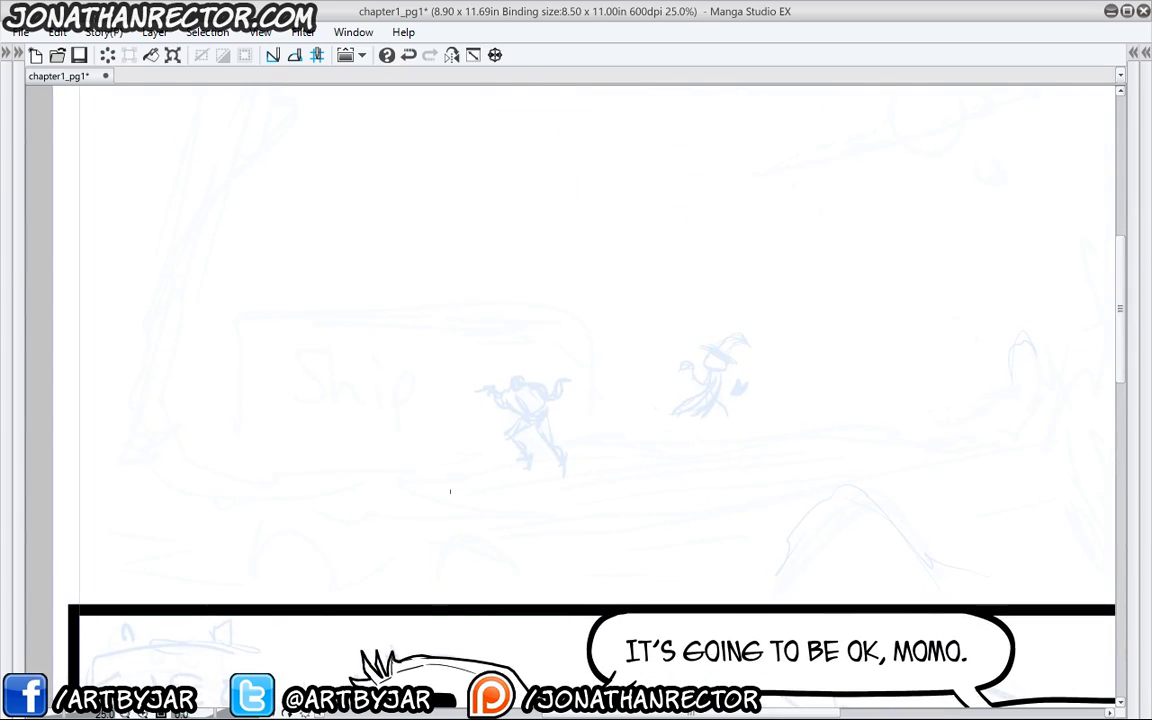
scroll(463, 420, down, 10)
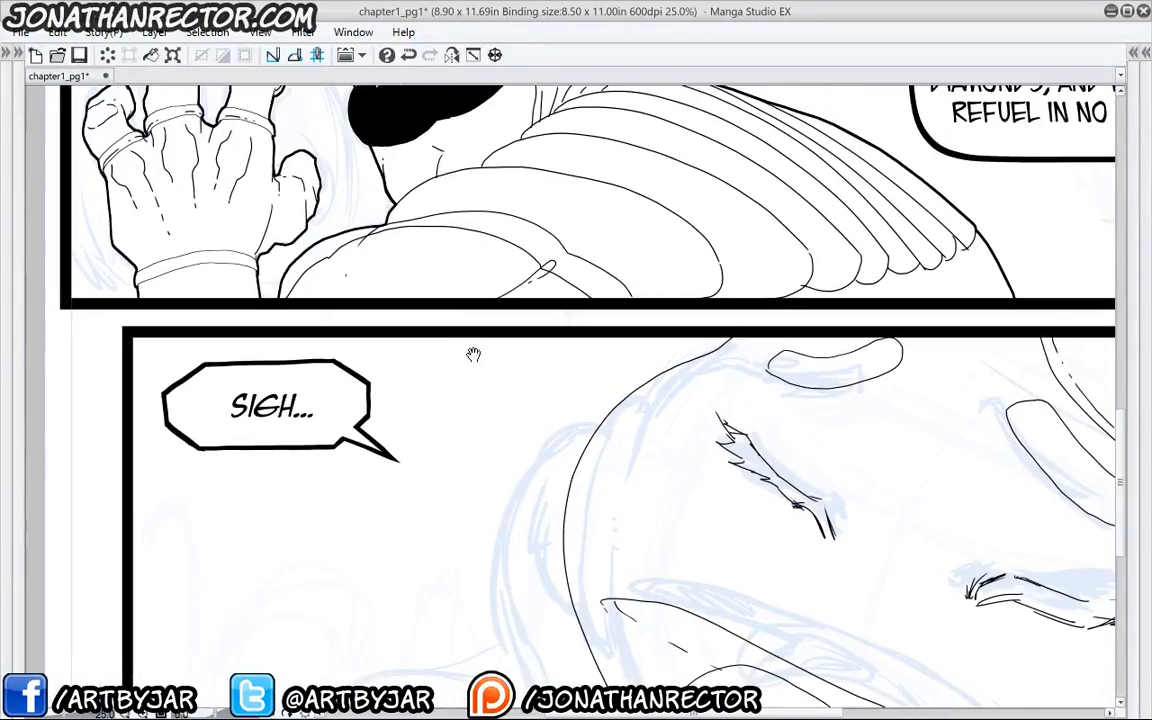
drag(508, 470, 478, 468)
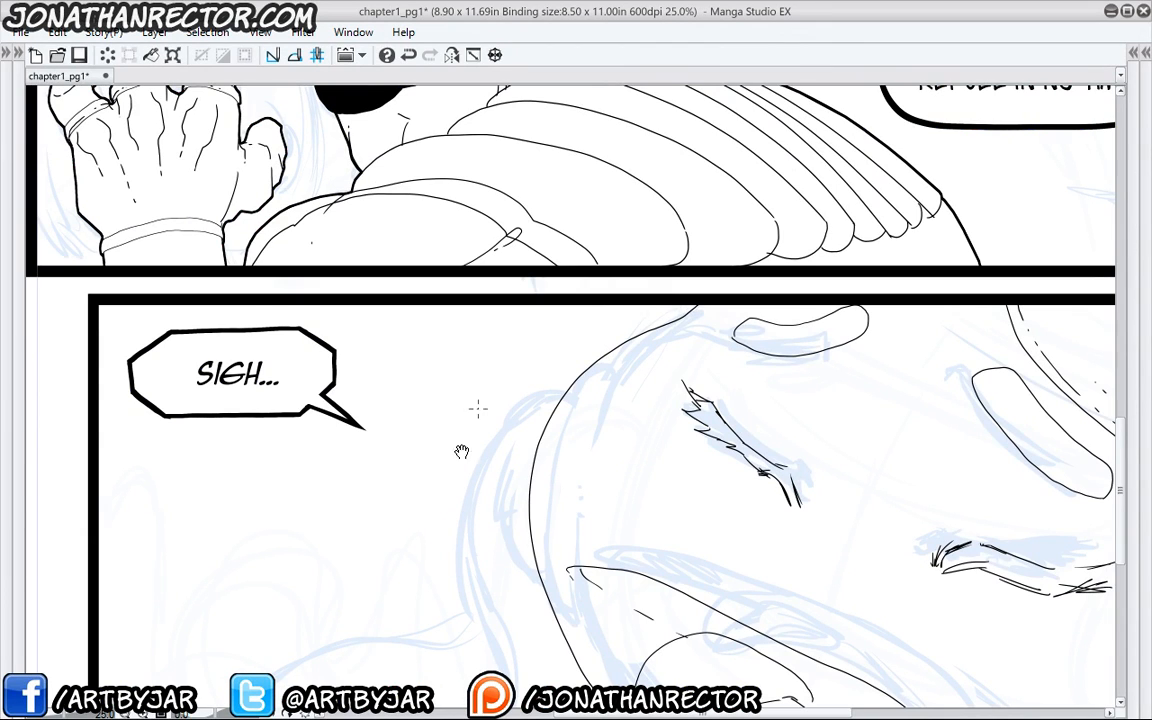
drag(463, 450, 334, 466)
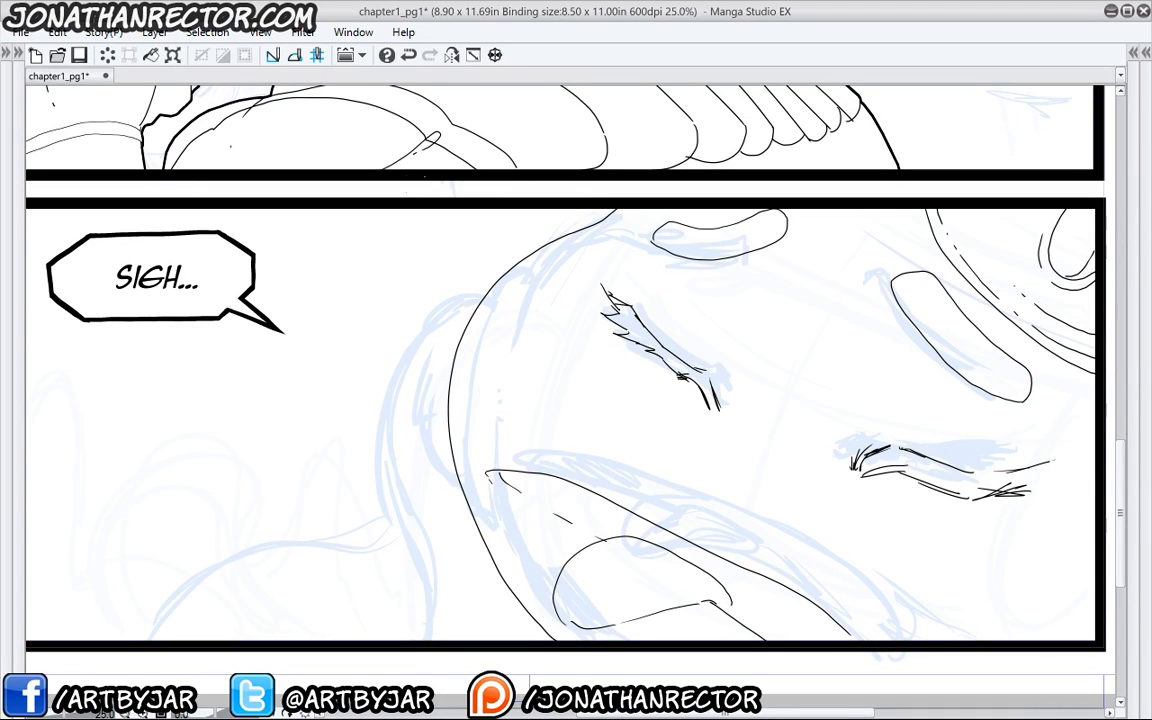
- Ink the body outline curving down behind the face and a curled tentacle on the panel's left, erasing the overshoot past the border
drag(419, 478, 661, 285)
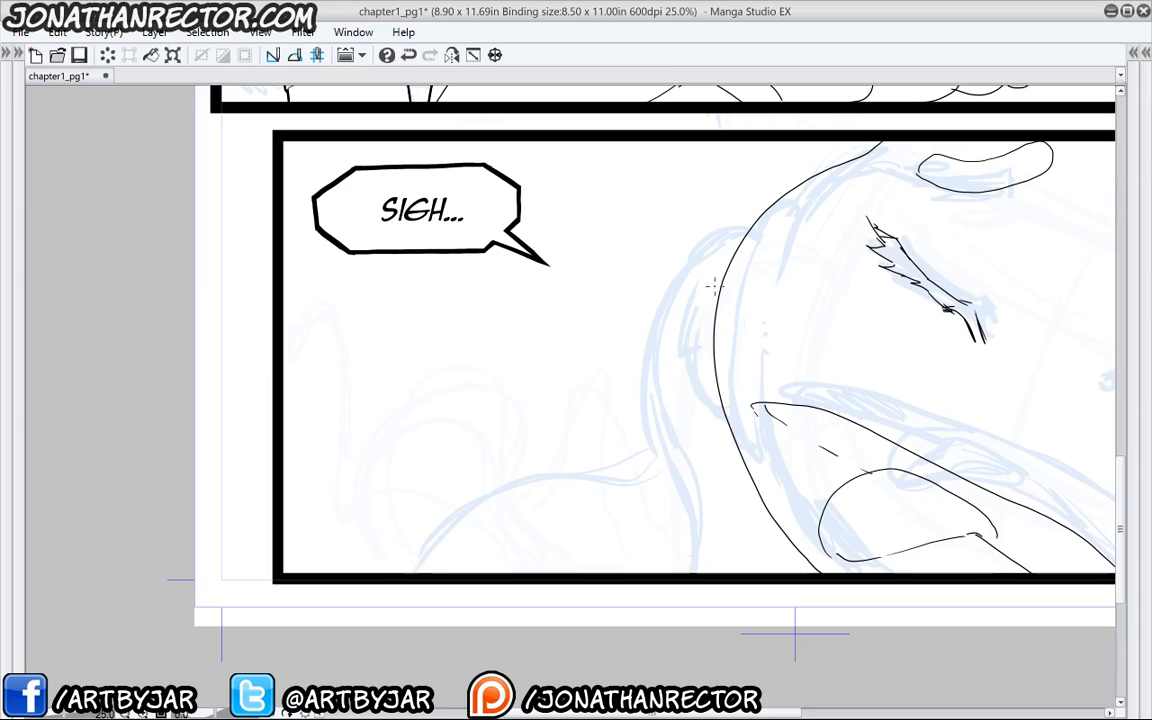
mouse_move(720, 285)
mouse_down()
mouse_move(655, 361)
mouse_move(648, 457)
mouse_move(583, 607)
mouse_up()
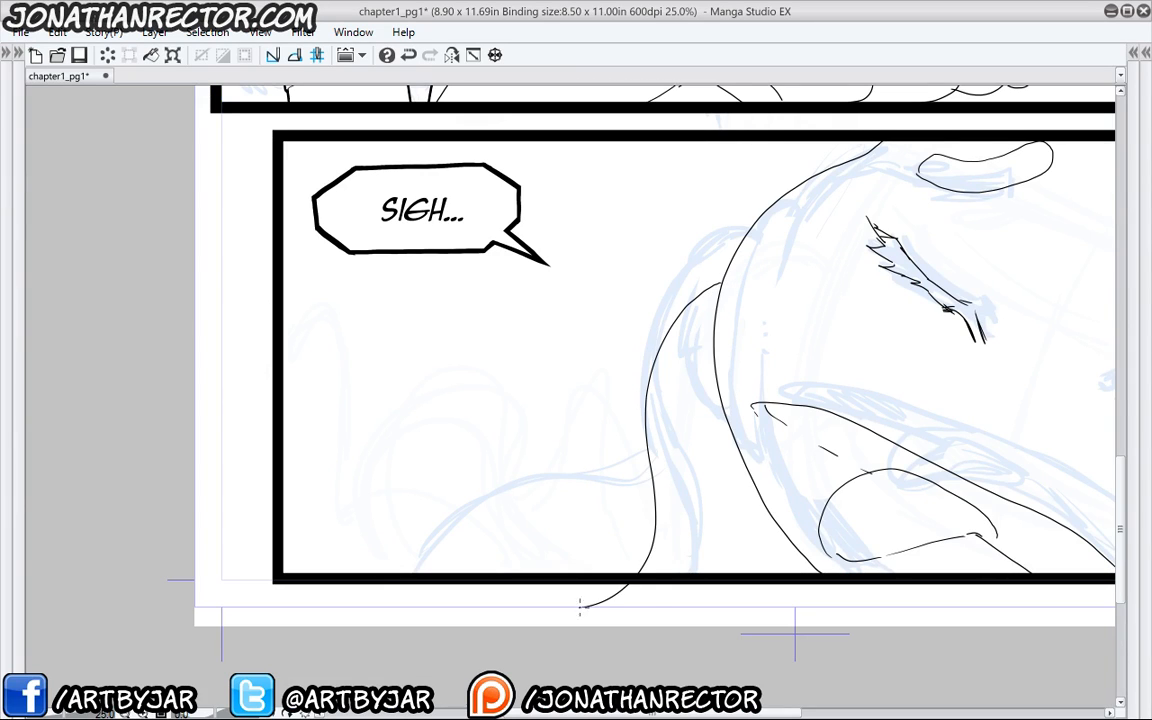
drag(383, 523, 432, 535)
mouse_move(506, 621)
mouse_down()
mouse_move(394, 537)
mouse_move(470, 436)
mouse_move(591, 381)
mouse_move(330, 440)
mouse_move(308, 565)
mouse_up()
mouse_move(484, 529)
mouse_down()
mouse_move(327, 519)
mouse_move(319, 443)
mouse_move(520, 532)
mouse_move(275, 533)
mouse_move(130, 393)
mouse_move(138, 370)
mouse_up()
key(e)
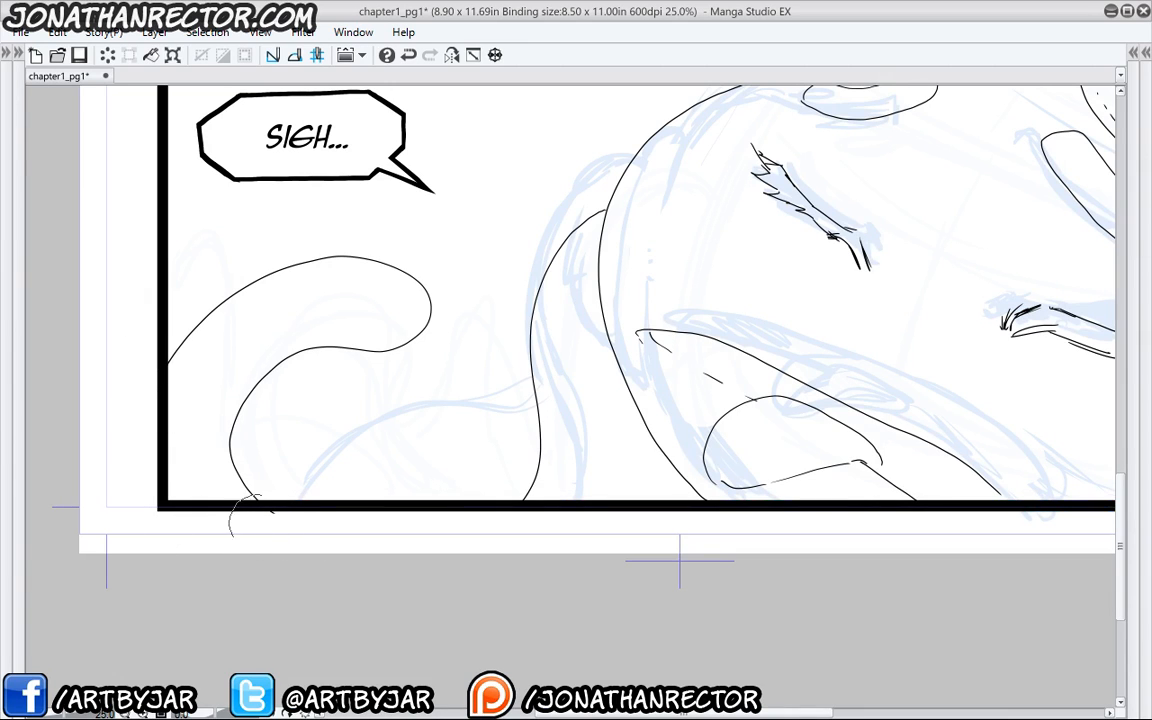
drag(257, 518, 273, 520)
- Mirror the canvas view horizontally to work on the final panel's face from the flipped side
key(space)
drag(375, 481, 313, 552)
drag(418, 410, 416, 586)
click(452, 55)
key(space)
drag(266, 460, 414, 270)
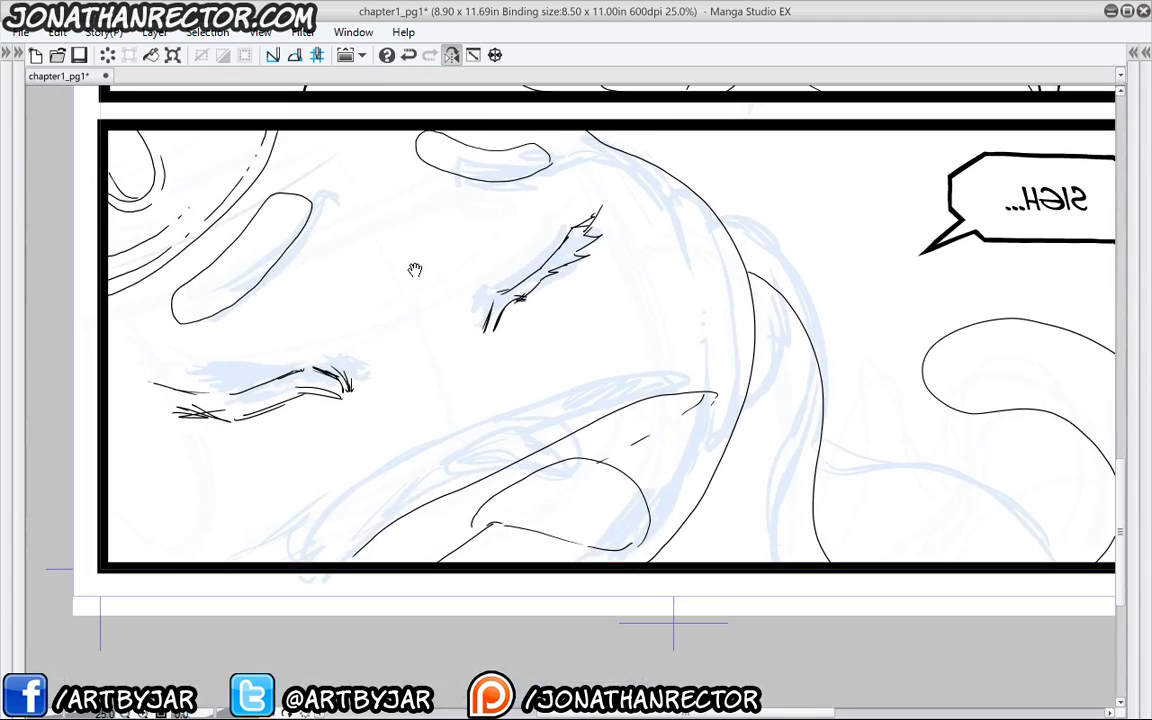
- Ink a crease and small mark on the tongue and an inner lip line along the upper edge of the mouth
key(p)
drag(524, 479, 566, 478)
key(space)
drag(218, 404, 244, 432)
drag(650, 446, 668, 431)
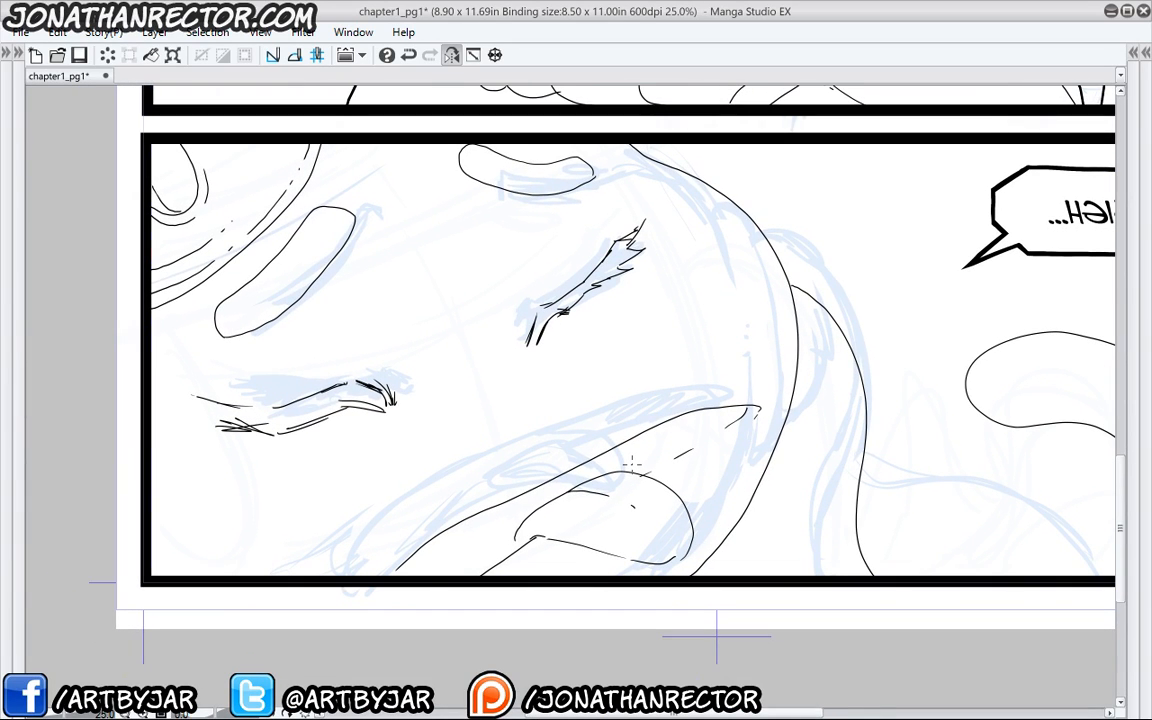
key(space)
mouse_move(632, 463)
mouse_down()
mouse_move(656, 398)
mouse_move(852, 365)
mouse_move(744, 414)
mouse_move(724, 447)
mouse_move(660, 488)
mouse_up()
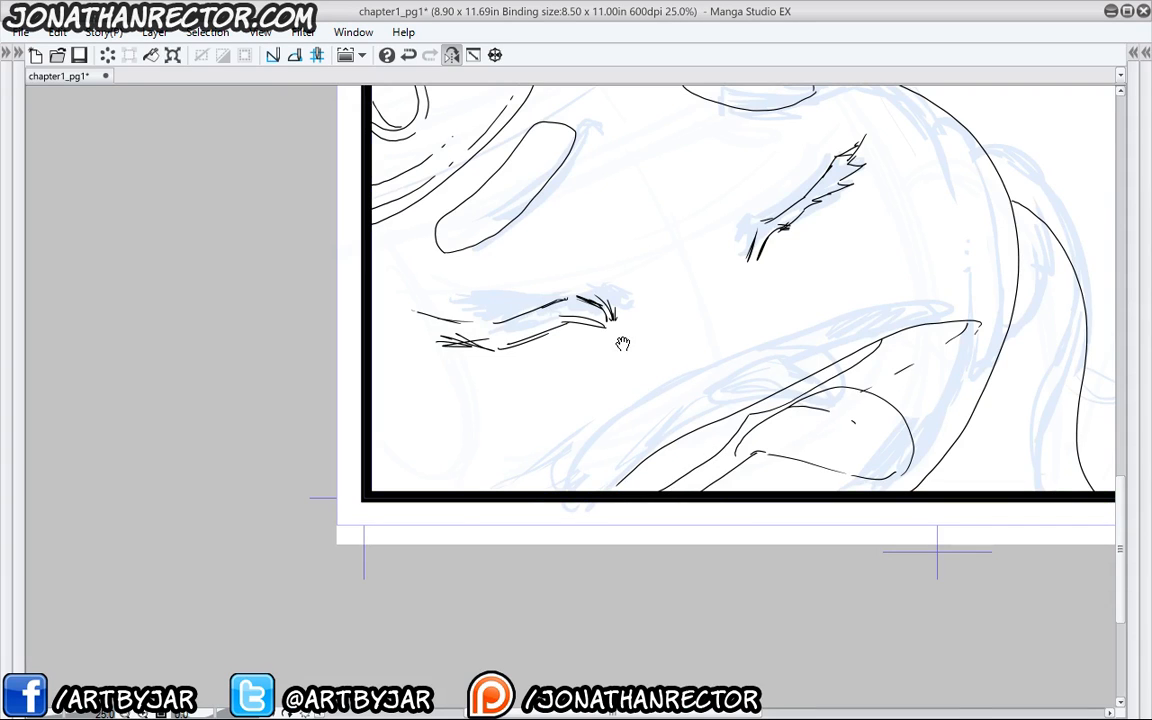
- Ink a short wrinkle beneath the eyebrow nearest the face's outline, plus a crease and small dashes at the top of the forehead
drag(622, 343, 590, 493)
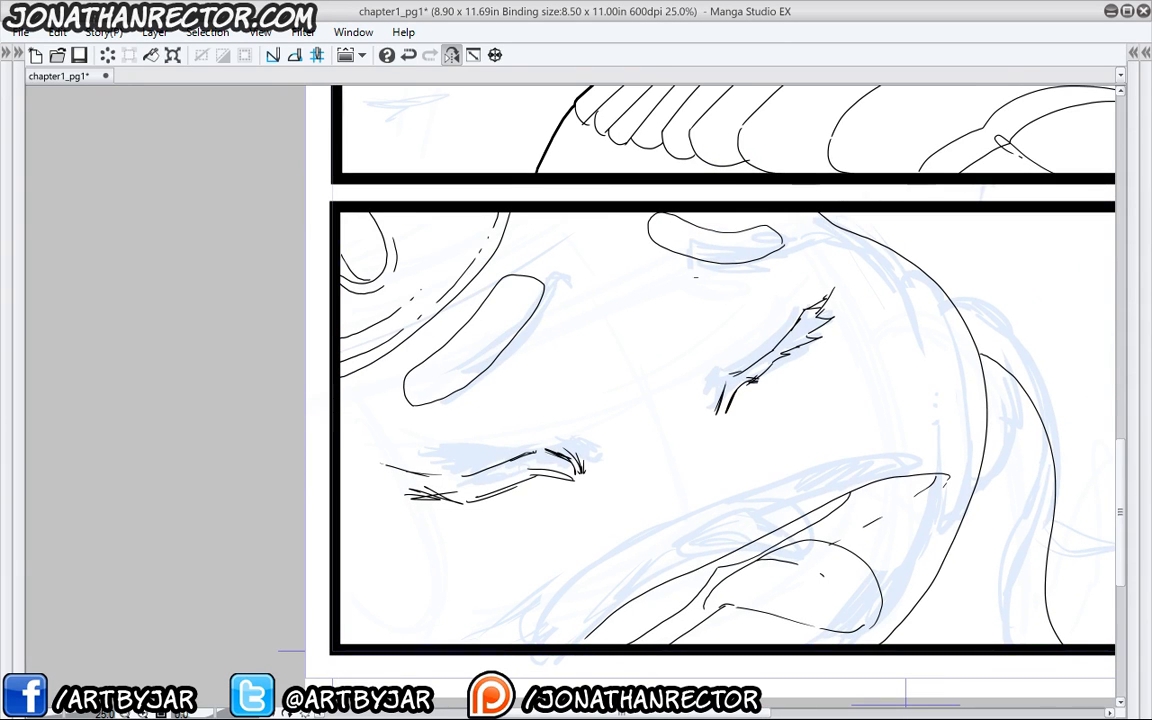
drag(680, 273, 637, 248)
drag(522, 464, 411, 559)
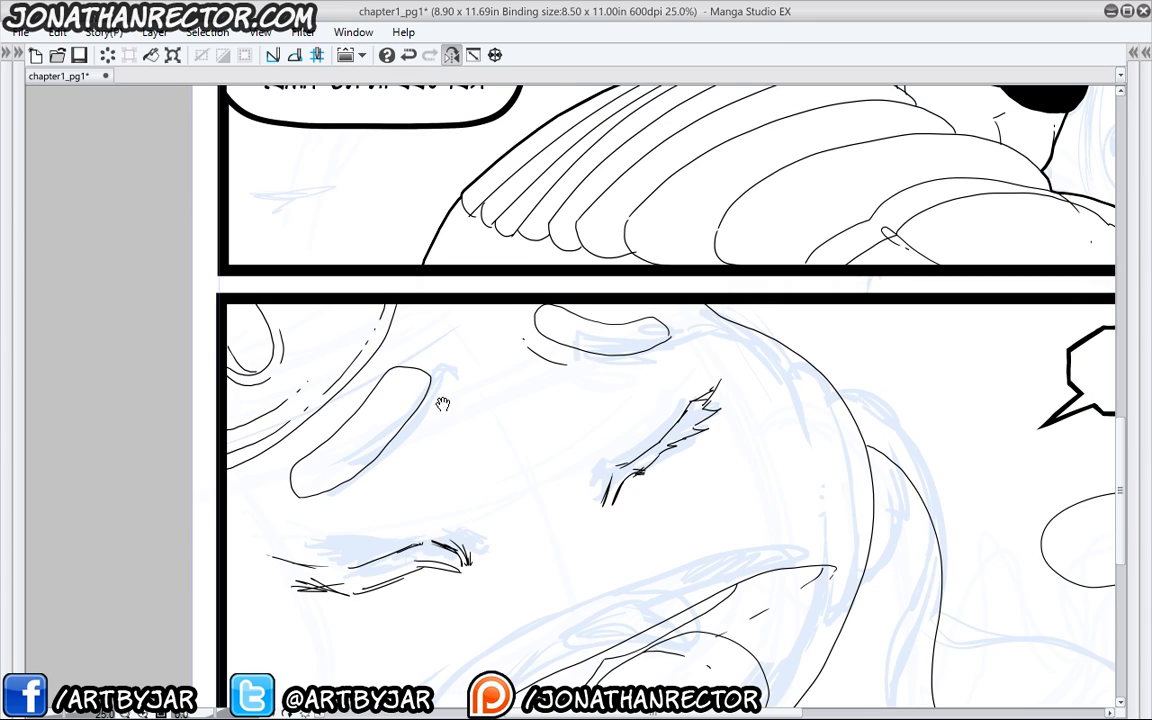
drag(470, 505, 344, 390)
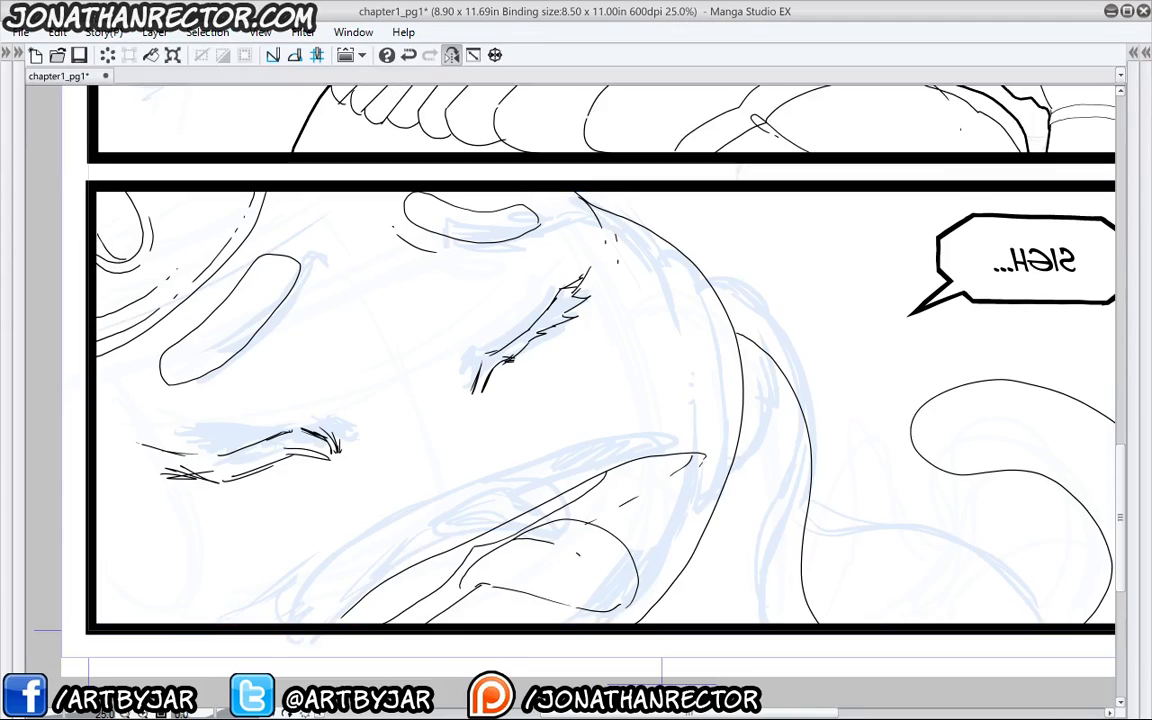
drag(402, 463, 330, 447)
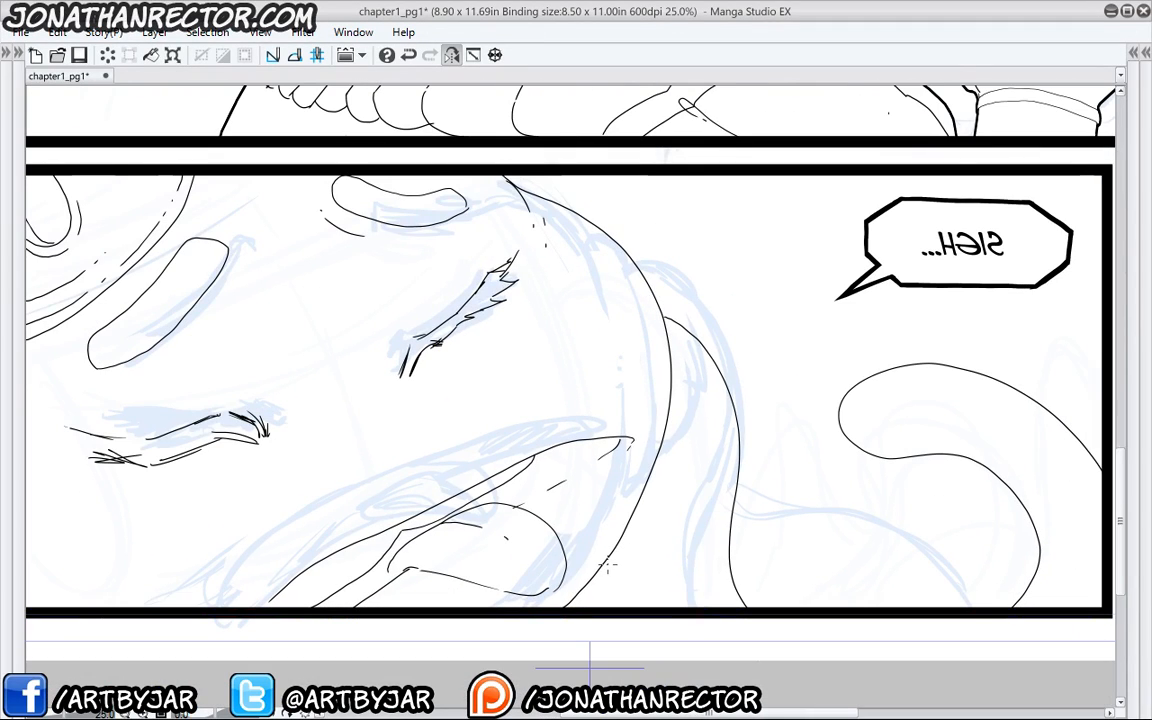
- Ink a short curved line from the lower face outline down to the panel's bottom border, erasing the stray stroke
mouse_move(607, 565)
mouse_down()
mouse_move(604, 610)
mouse_move(621, 548)
mouse_up()
key(e)
drag(599, 601, 500, 492)
key(p)
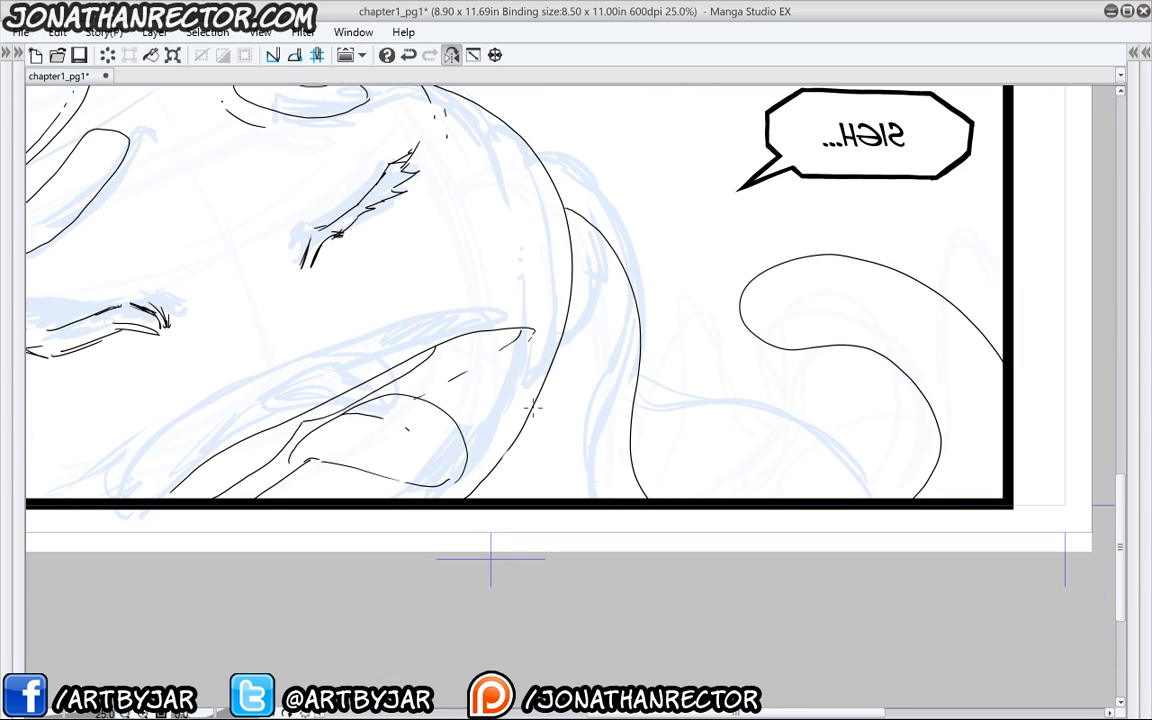
drag(533, 408, 521, 490)
drag(336, 298, 486, 459)
- Restore the canvas view to its unmirrored orientation and review the inked final panel
click(452, 56)
drag(439, 229, 476, 359)
drag(436, 471, 526, 373)
drag(470, 450, 456, 500)
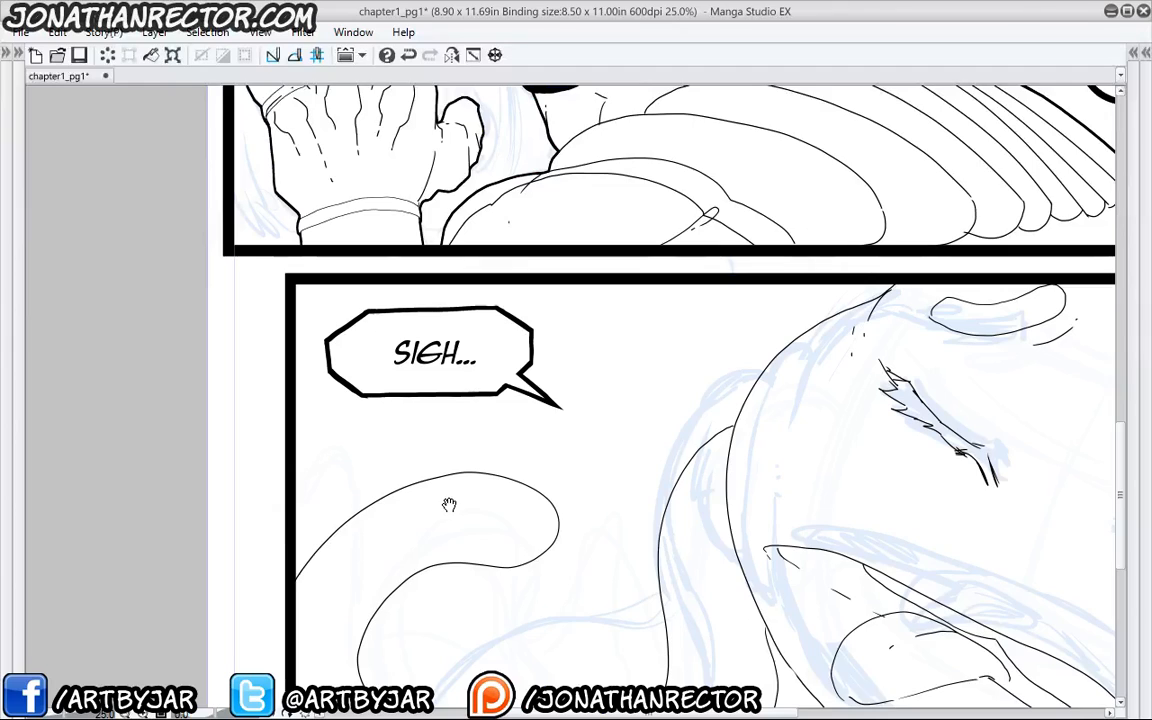
drag(462, 526, 459, 480)
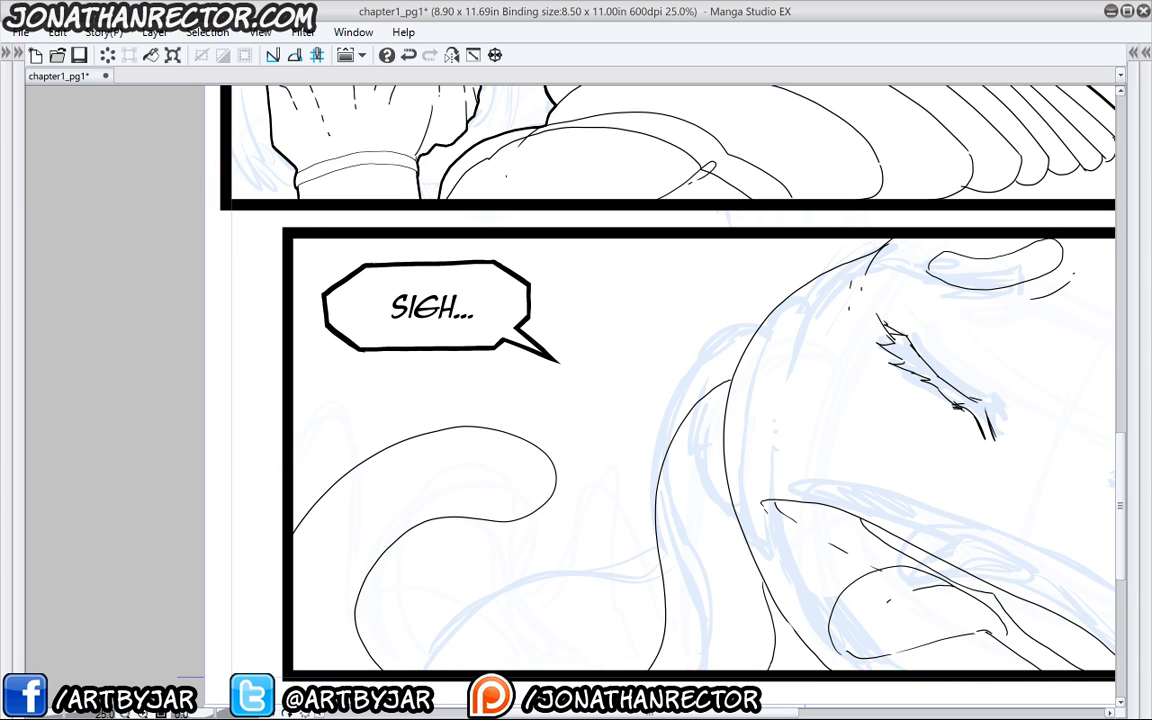
- Open the recent file con_cover_inks_v1
click(20, 32)
mouse_move(63, 101)
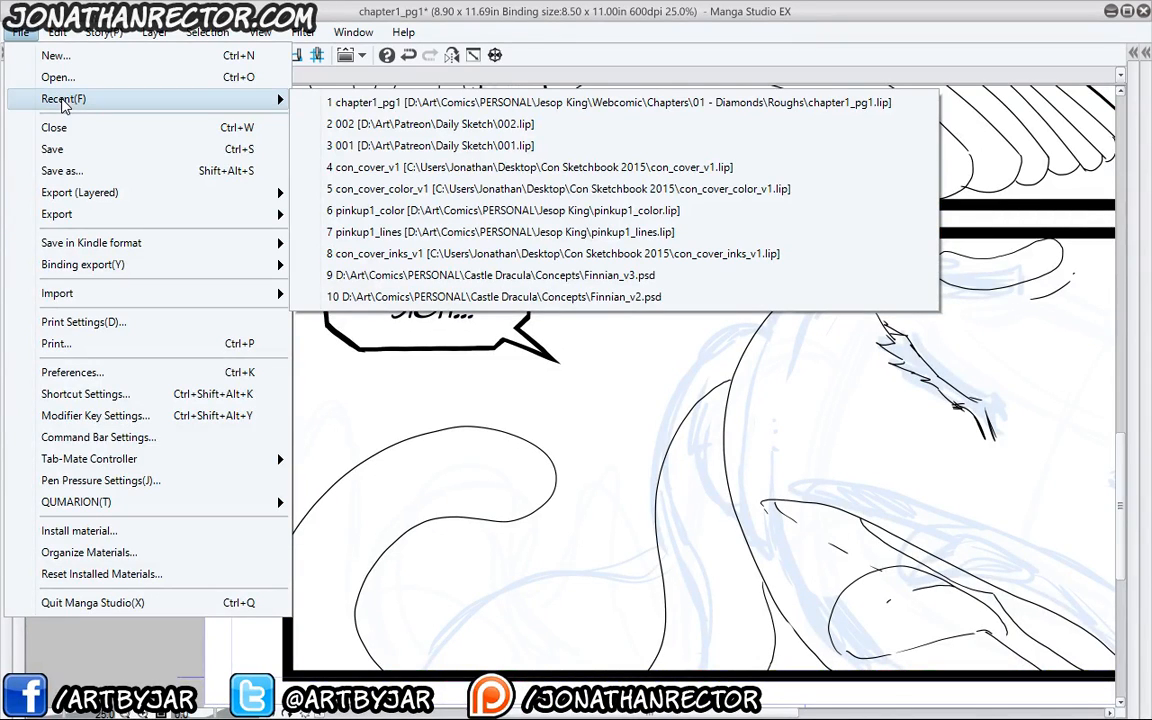
click(460, 262)
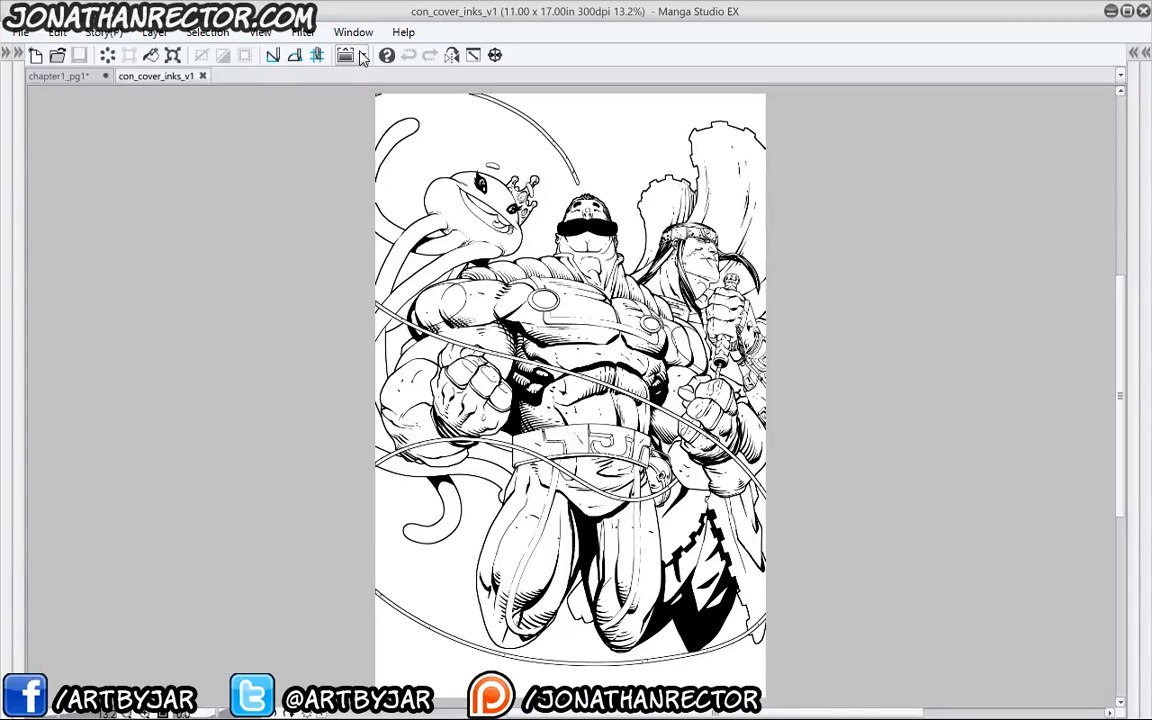
- Examine the line work on the tentacled creature, the mustached hero and the long-haired warrior up close on the cover
key(ctrl+plus)
key(ctrl+plus)
drag(321, 250, 413, 664)
scroll(419, 365, up, 1)
drag(406, 335, 550, 336)
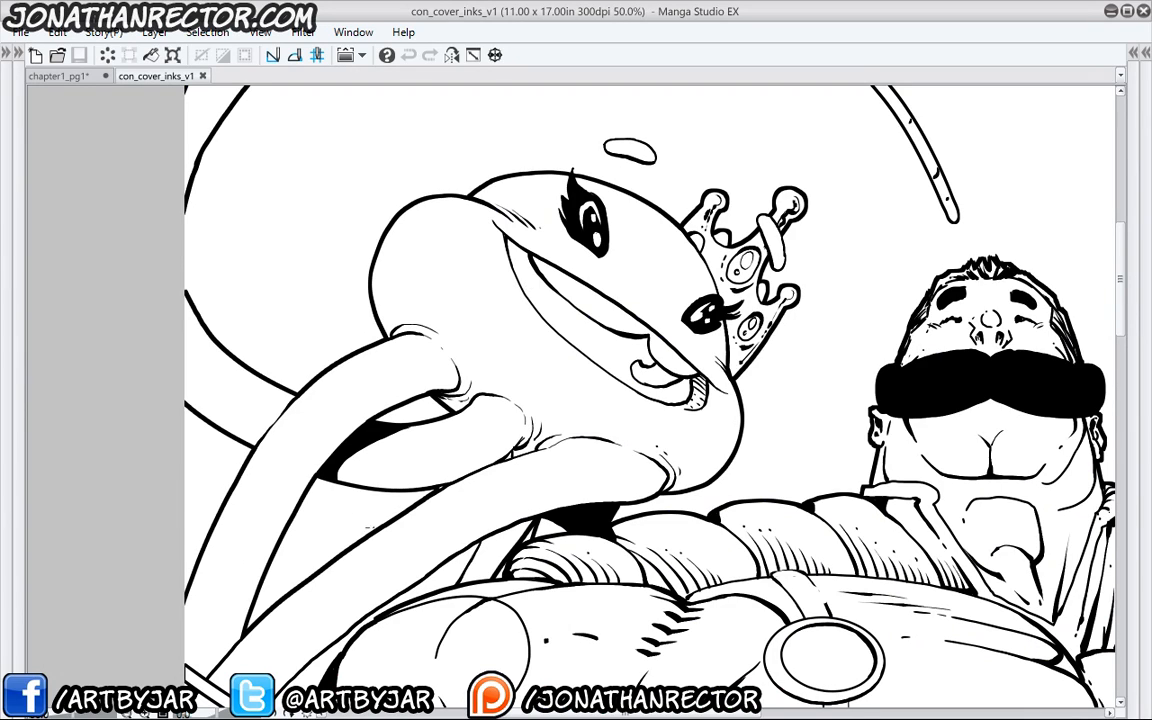
drag(516, 637, 327, 380)
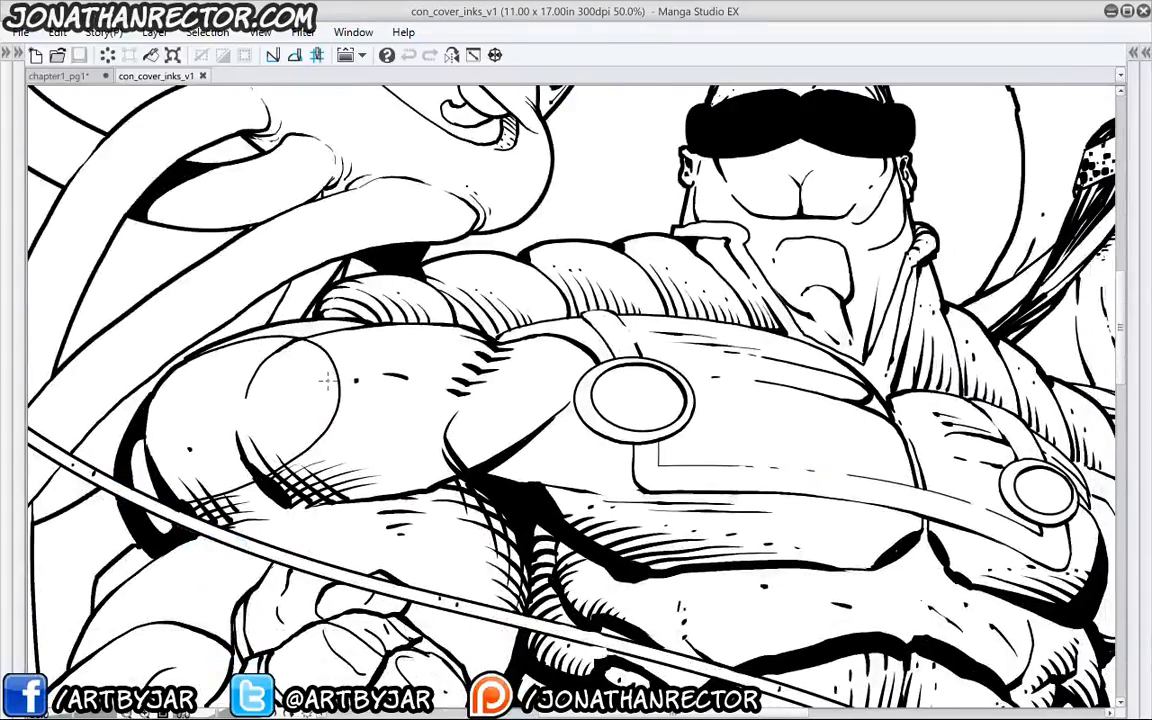
drag(347, 424, 288, 504)
drag(286, 355, 131, 442)
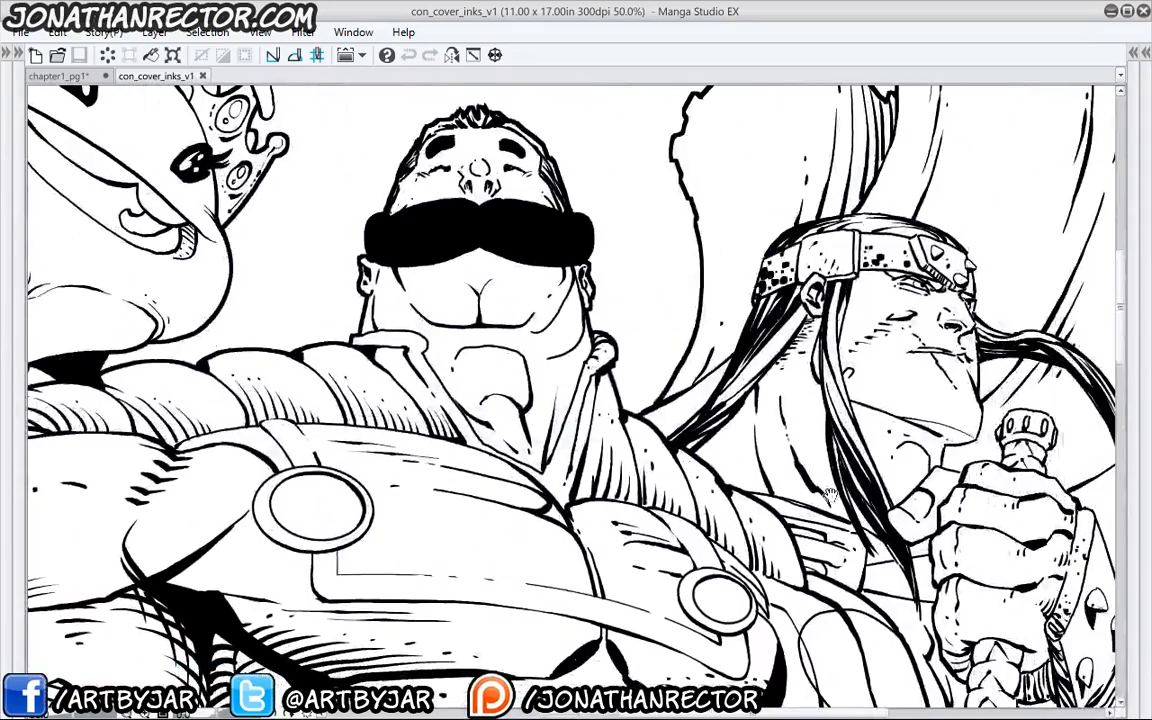
drag(140, 382, 248, 470)
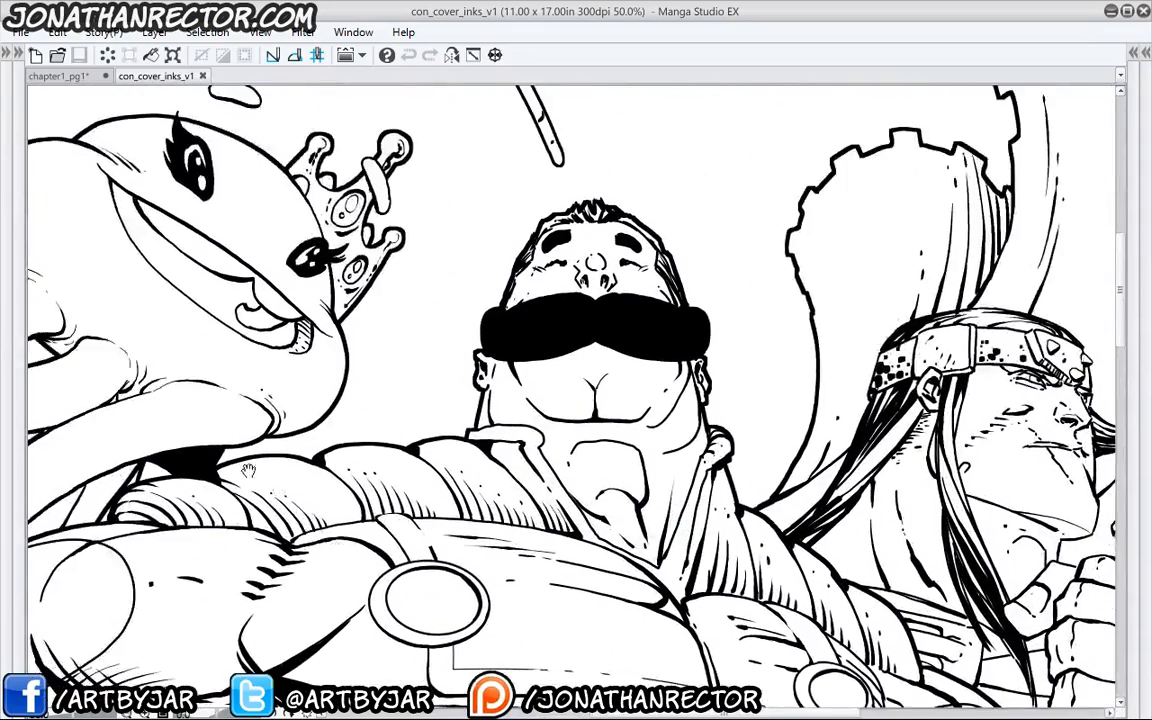
drag(153, 353, 400, 243)
- Review the cover's overall composition and close con_cover_inks_v1
alt+click(297, 450)
alt+click(297, 450)
alt+click(175, 208)
drag(244, 435, 391, 542)
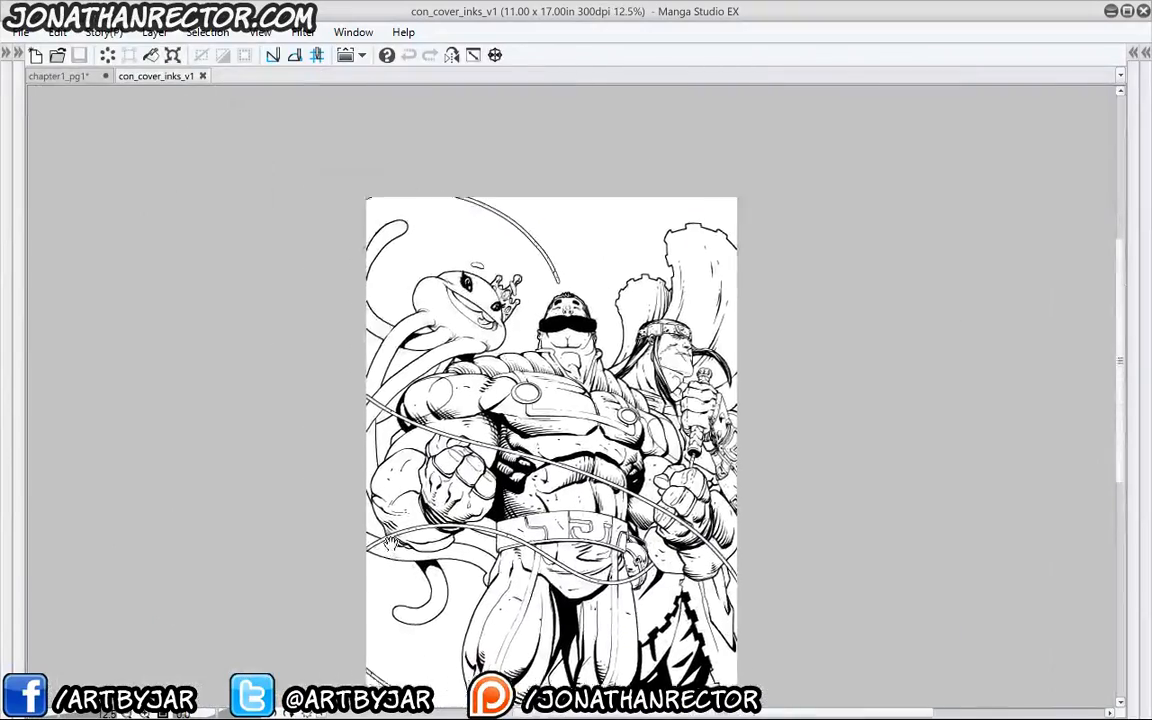
key(ctrl+plus)
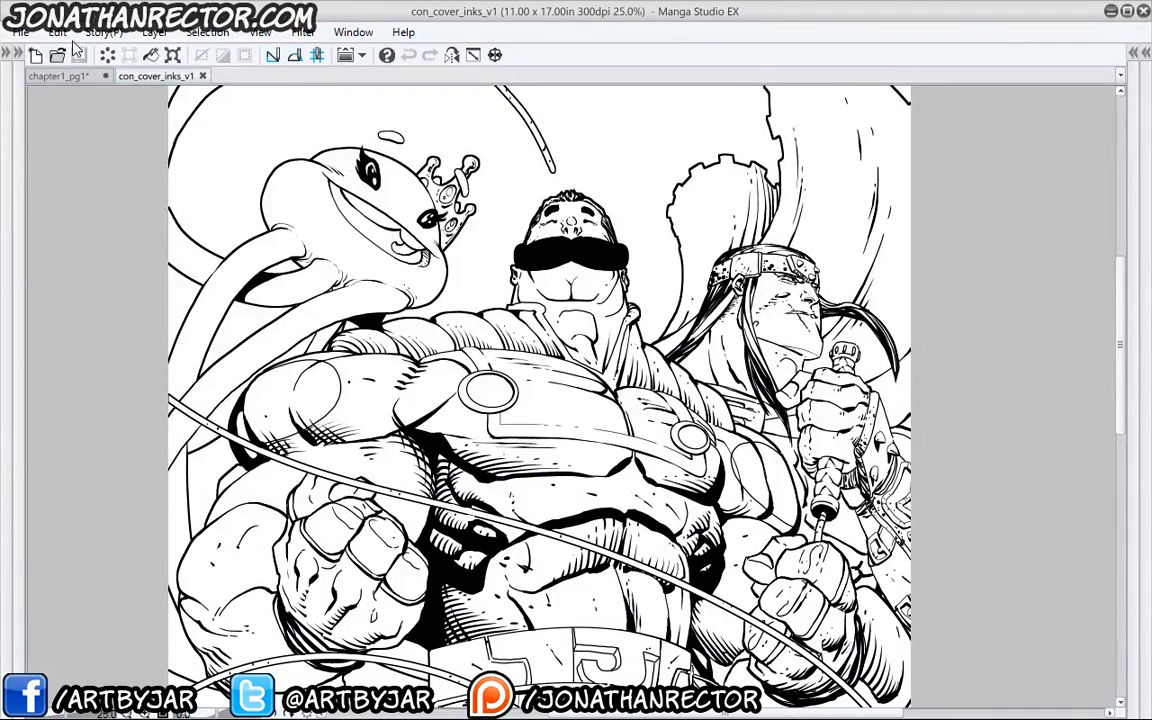
click(202, 76)
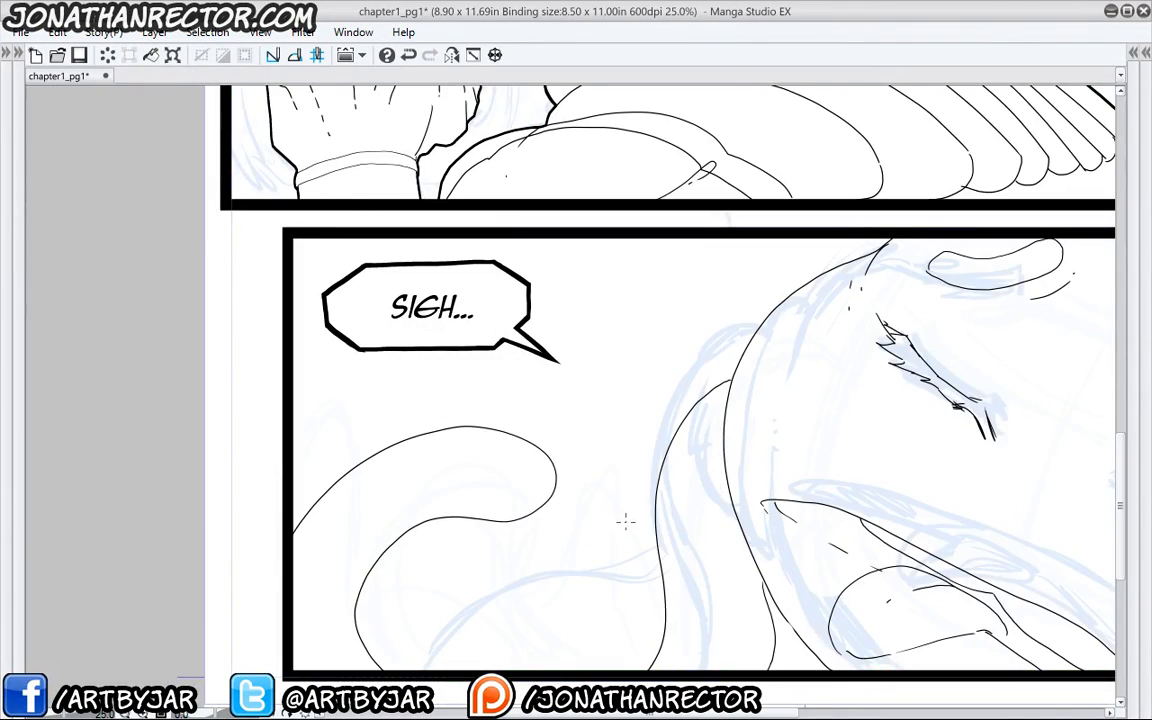
- Examine the heavier figure contours in the comic page's middle panel and the layers inside the p2 folder
drag(624, 520, 432, 525)
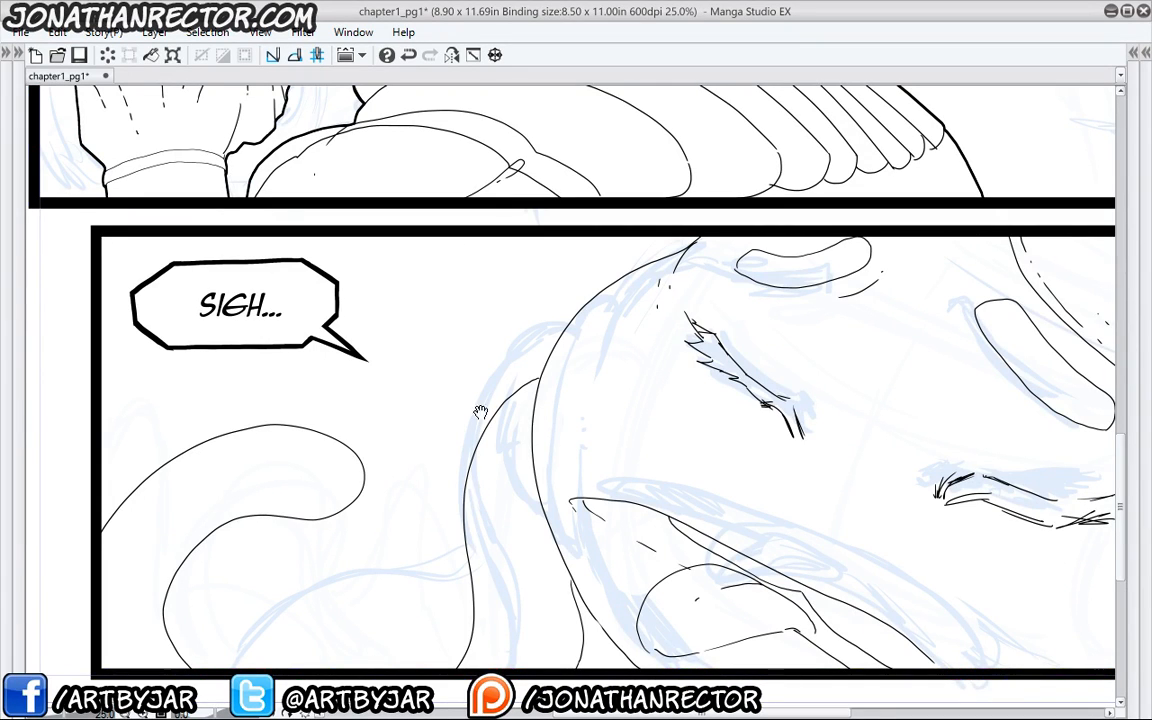
drag(541, 439, 519, 489)
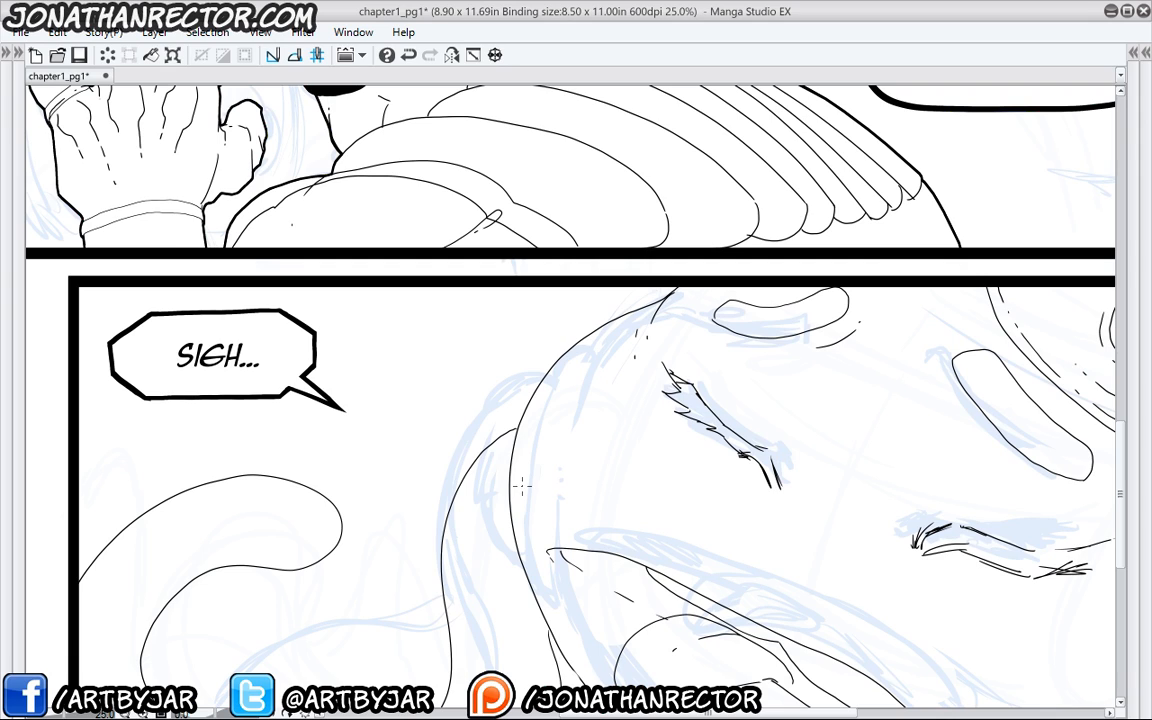
key(Tab)
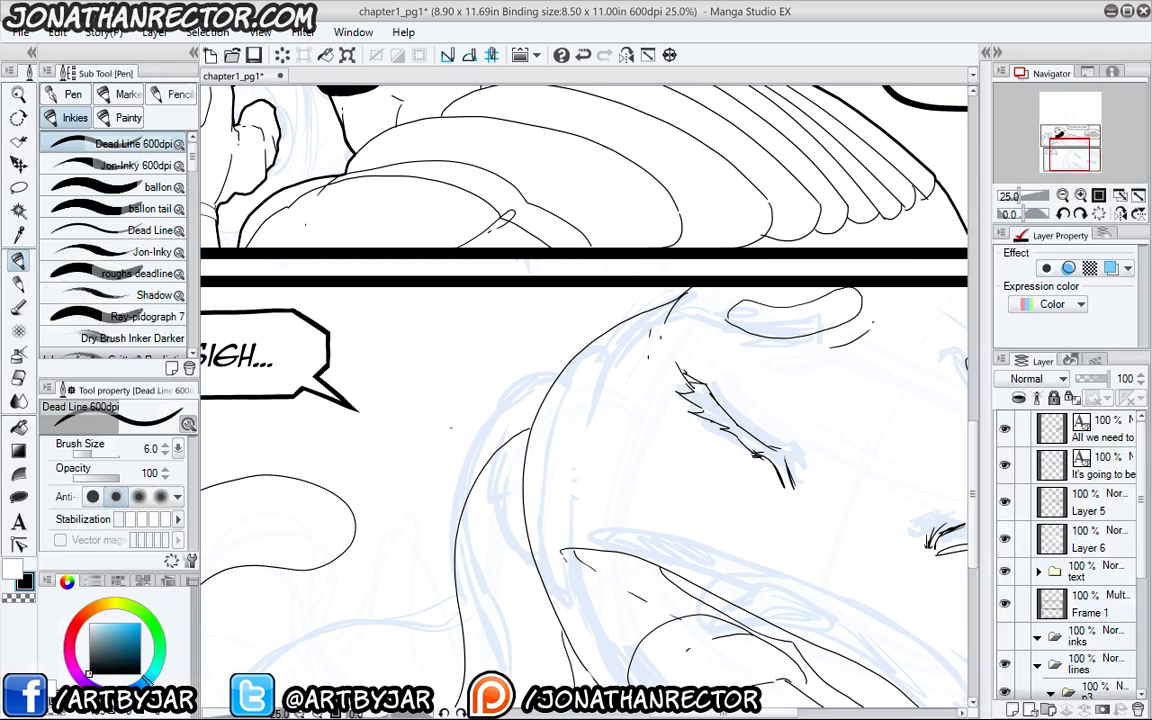
drag(570, 405, 660, 598)
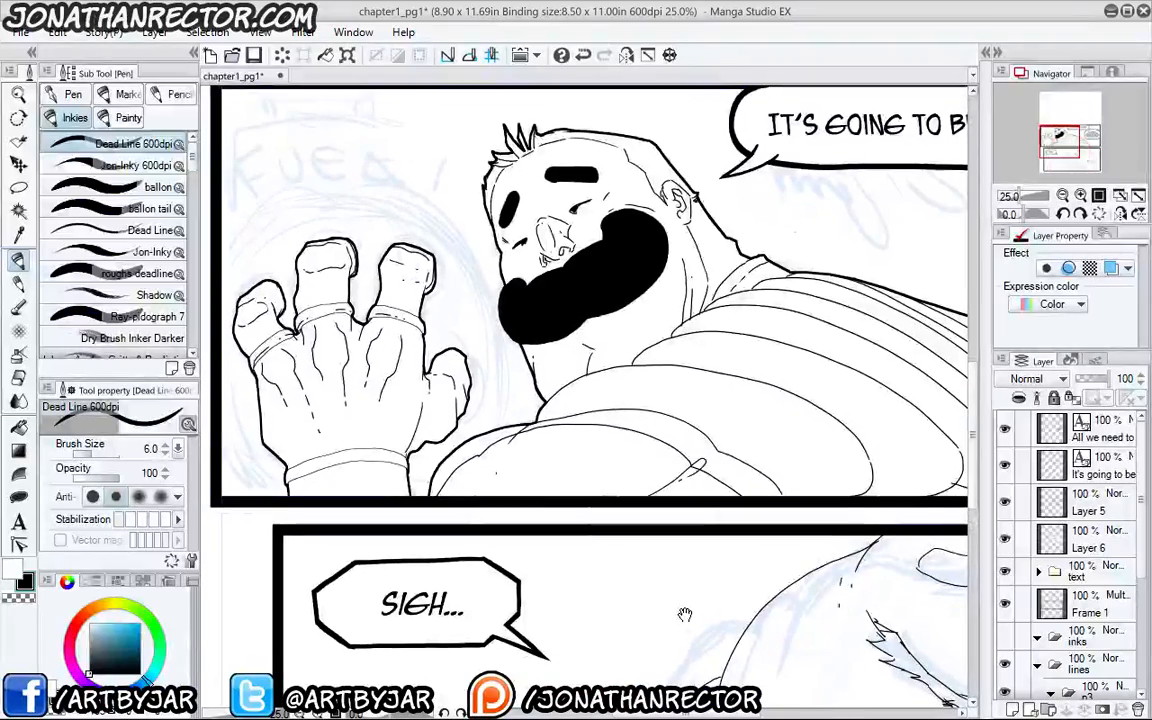
drag(684, 612, 680, 570)
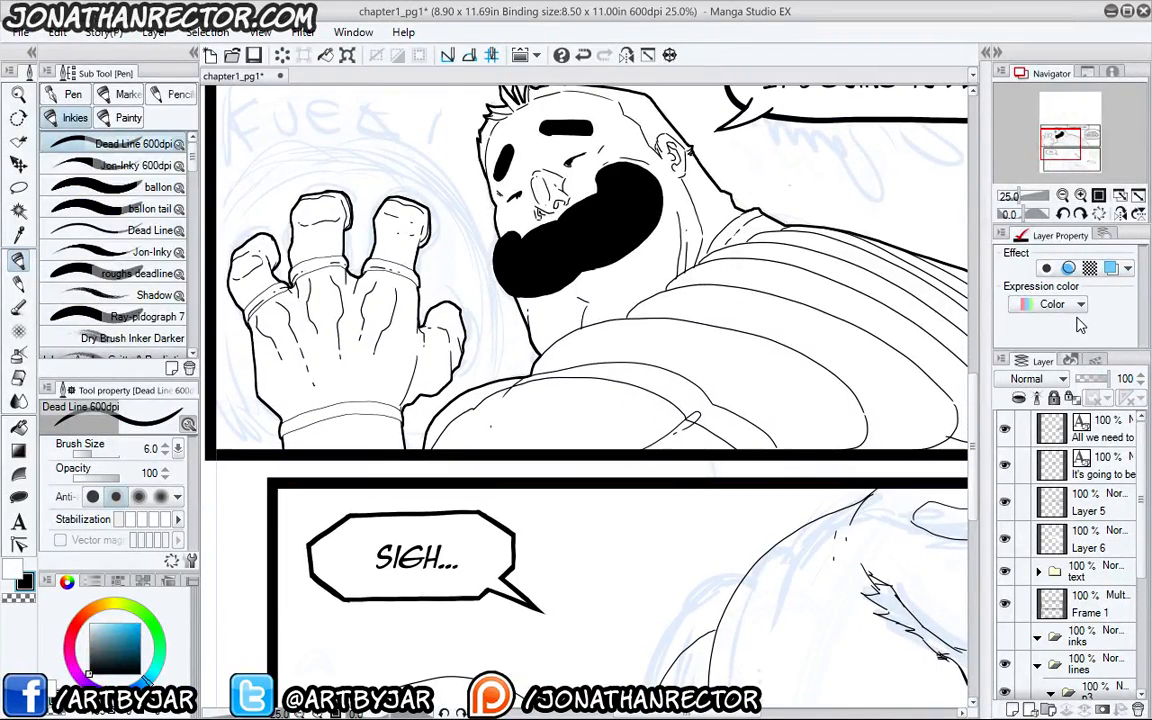
scroll(1030, 588, down, 2)
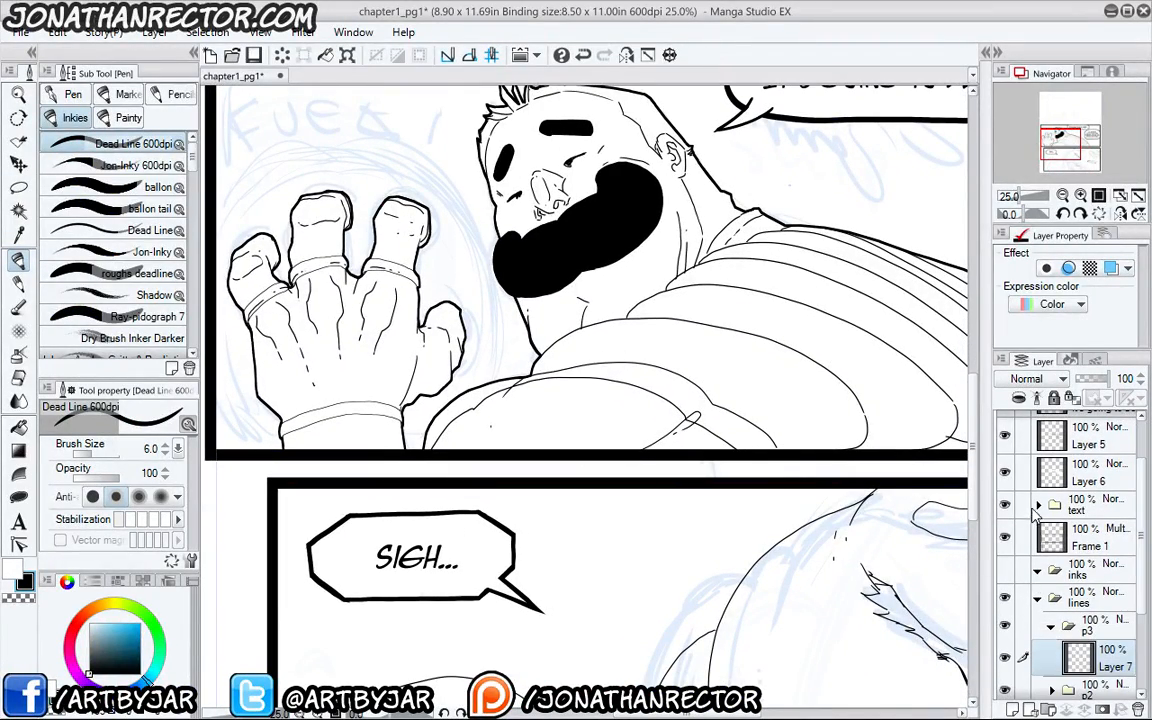
scroll(1035, 530, down, 4)
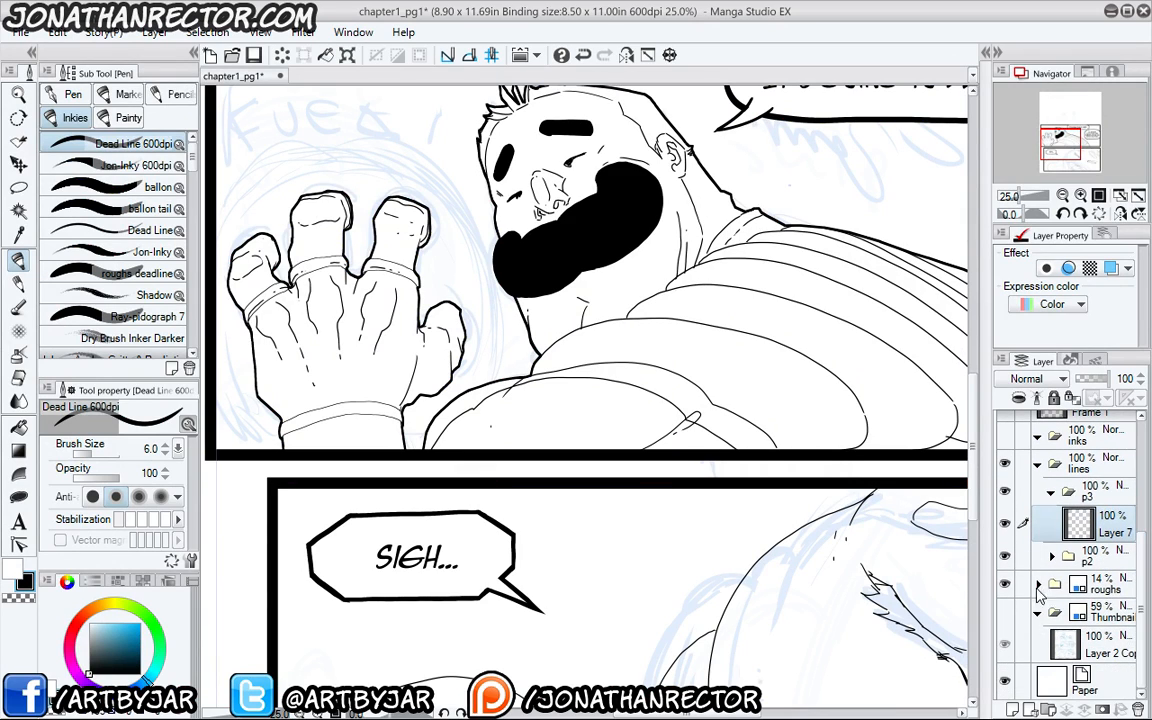
click(1051, 556)
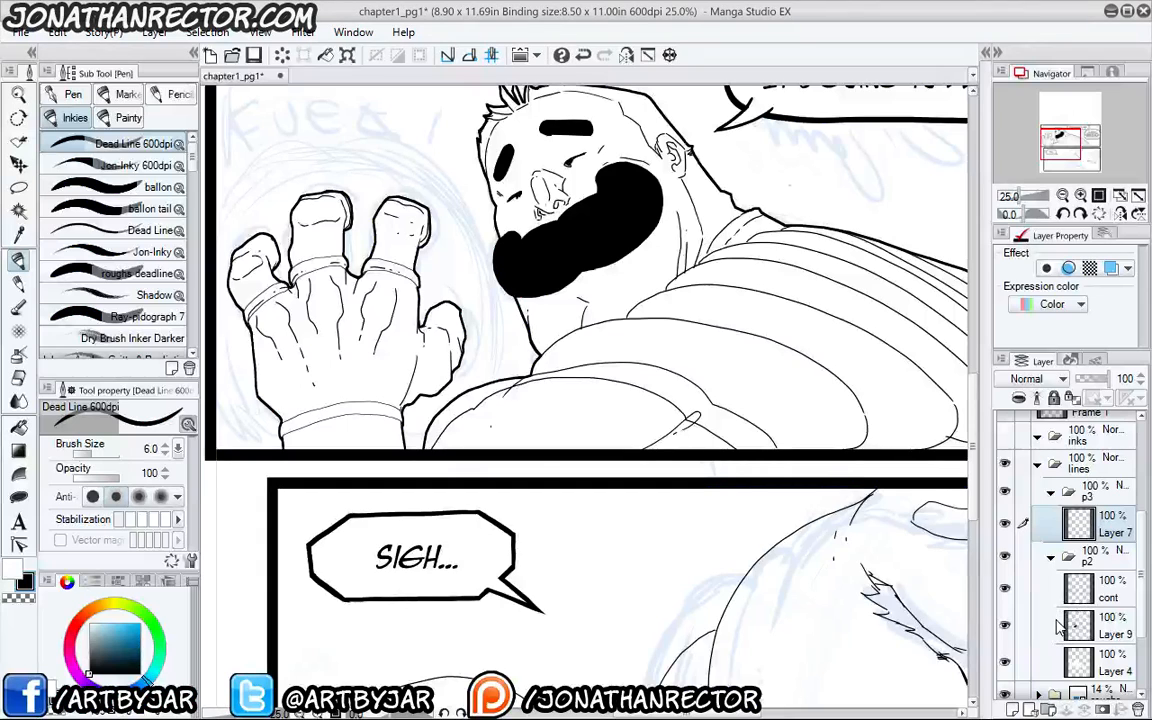
click(1051, 556)
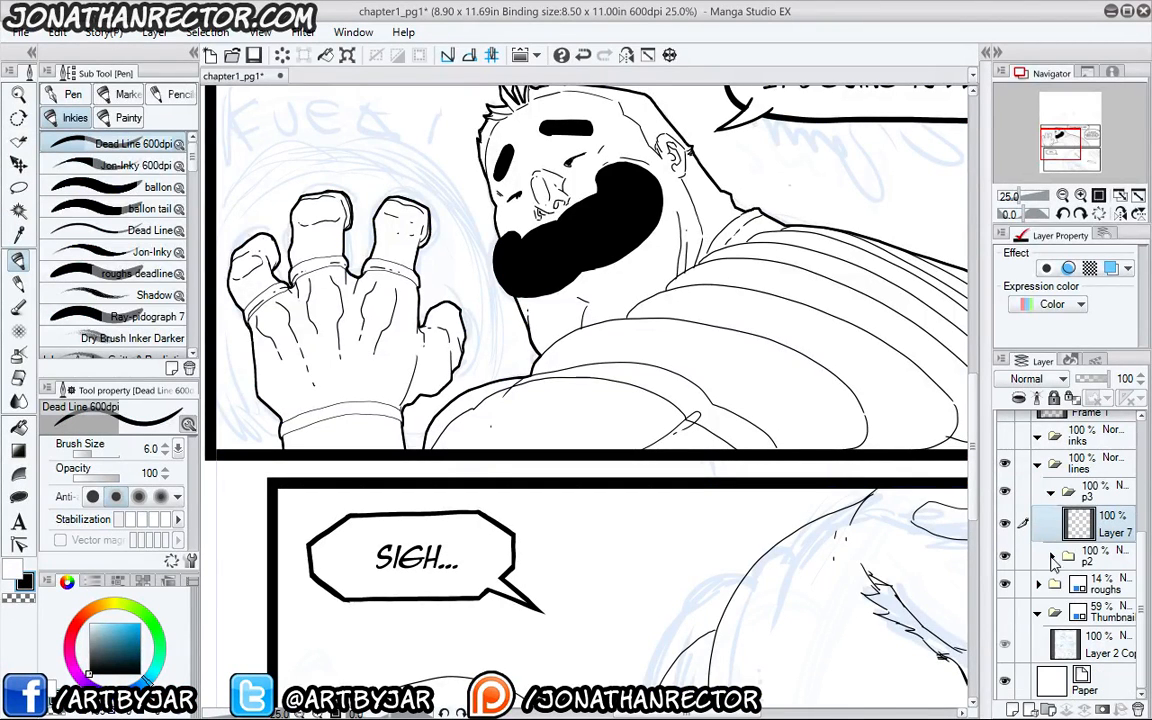
scroll(496, 270, down, 3)
key(Tab)
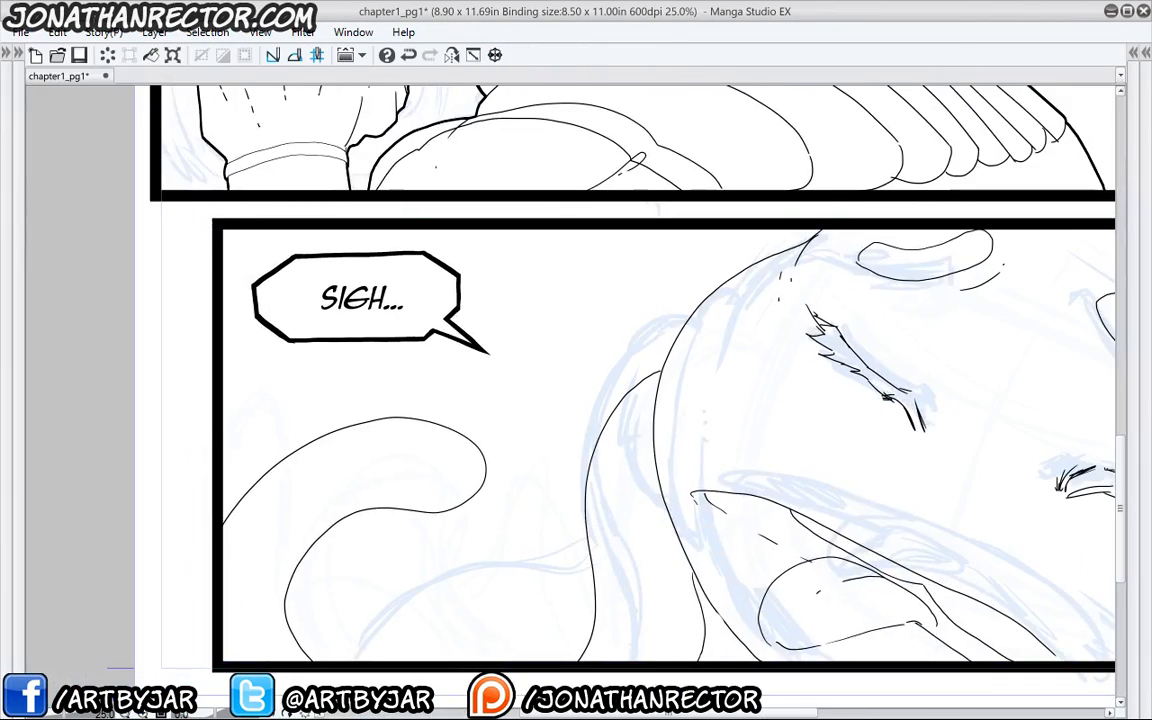
- Close the curled tentacle's outline with a line hidden beneath the final panel's left and bottom borders
drag(289, 351, 529, 226)
scroll(513, 213, up, 2)
drag(376, 439, 499, 309)
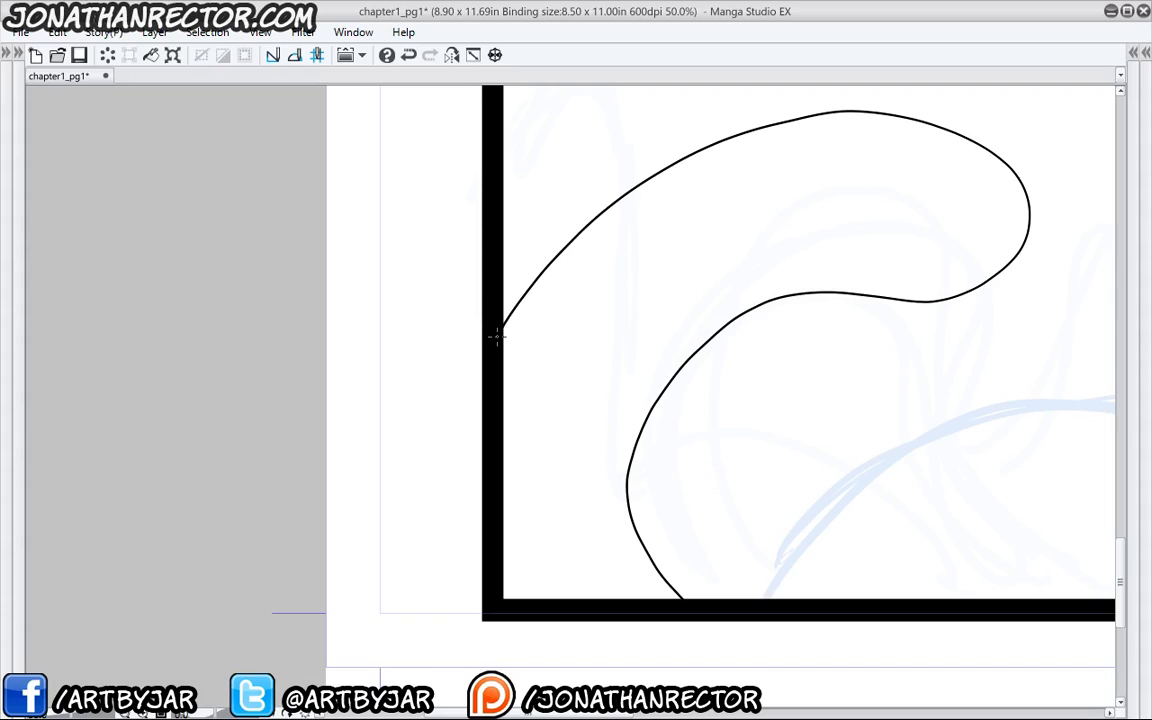
mouse_move(497, 337)
mouse_down()
mouse_move(484, 479)
mouse_move(497, 607)
mouse_move(551, 592)
mouse_move(683, 600)
mouse_up()
- Draw a straight closing line beneath the final panel's bottom border from the face outline to the bottom-right corner
mouse_move(808, 560)
mouse_down()
mouse_move(590, 535)
mouse_move(849, 545)
mouse_move(687, 510)
mouse_up()
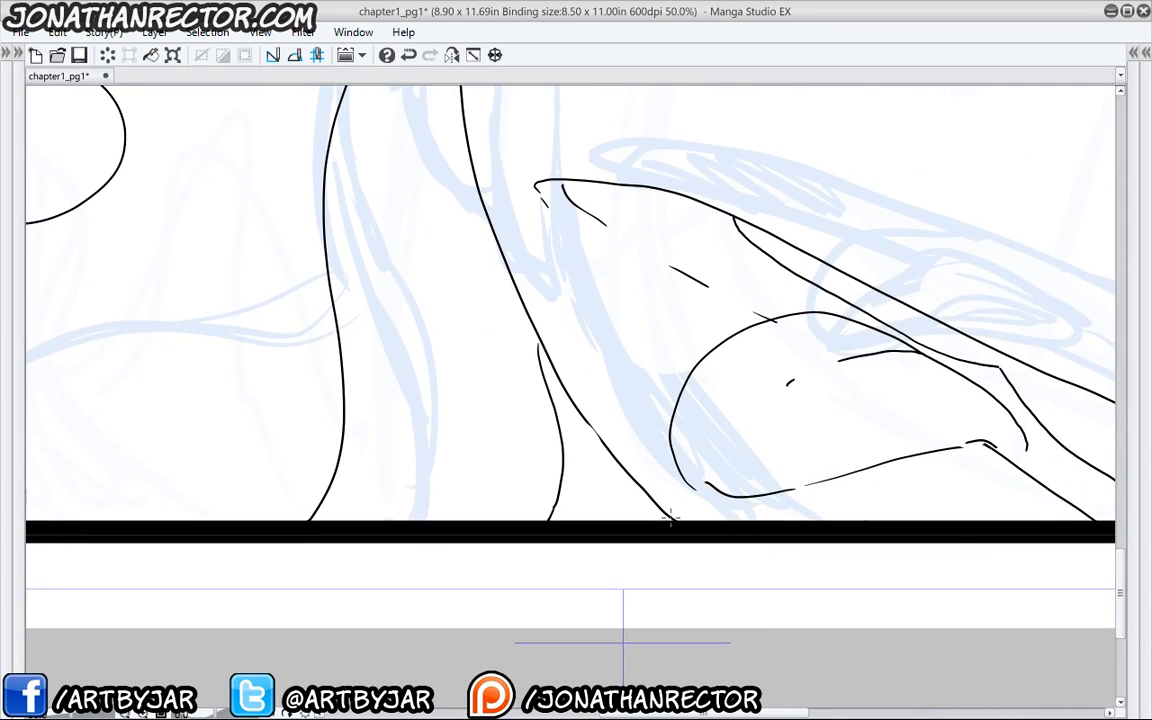
drag(750, 544, 190, 538)
drag(724, 509, 249, 517)
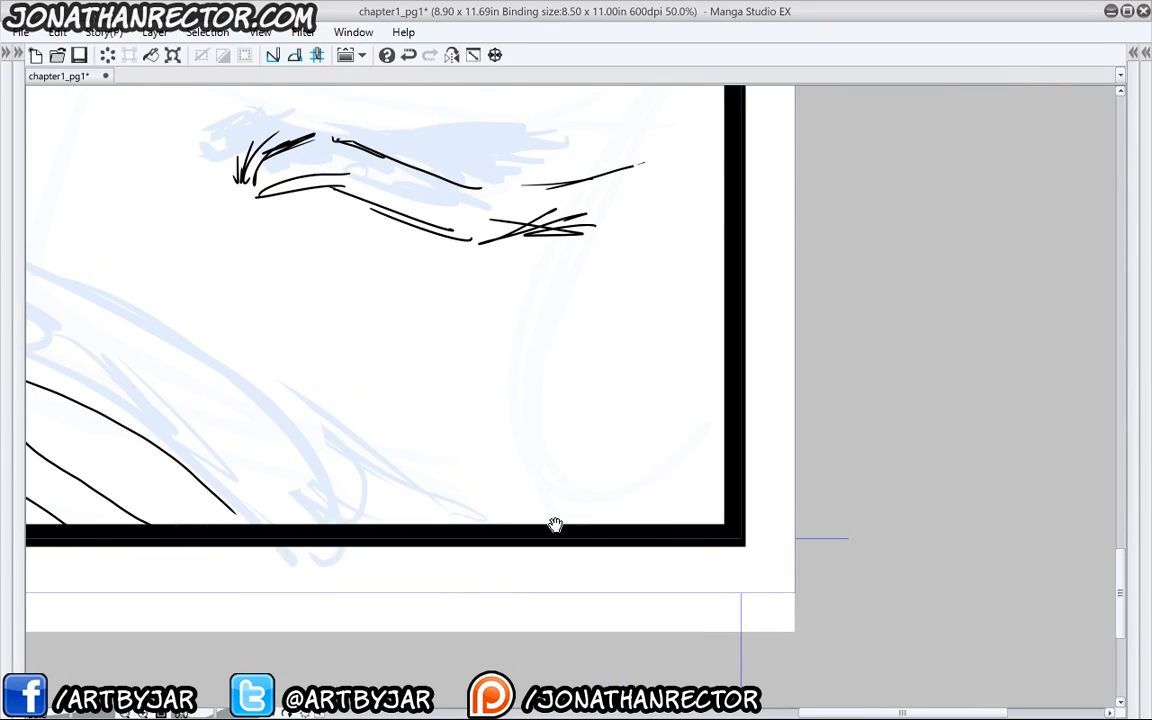
drag(560, 530, 549, 548)
shift+click(719, 553)
- Continue the closing line beneath the panel's right and top borders until it meets the top of the head outline
drag(681, 303, 712, 694)
drag(742, 322, 745, 663)
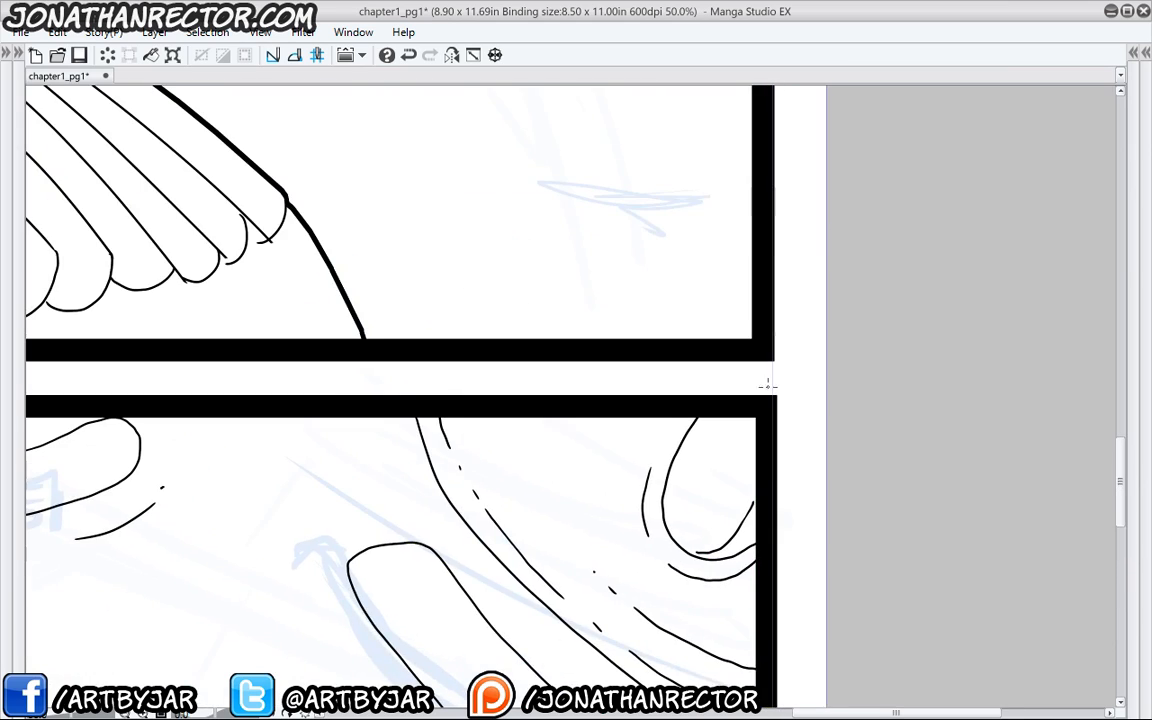
shift+click(764, 406)
mouse_move(337, 488)
mouse_down()
mouse_move(697, 396)
mouse_move(1079, 370)
mouse_up()
drag(371, 357, 583, 391)
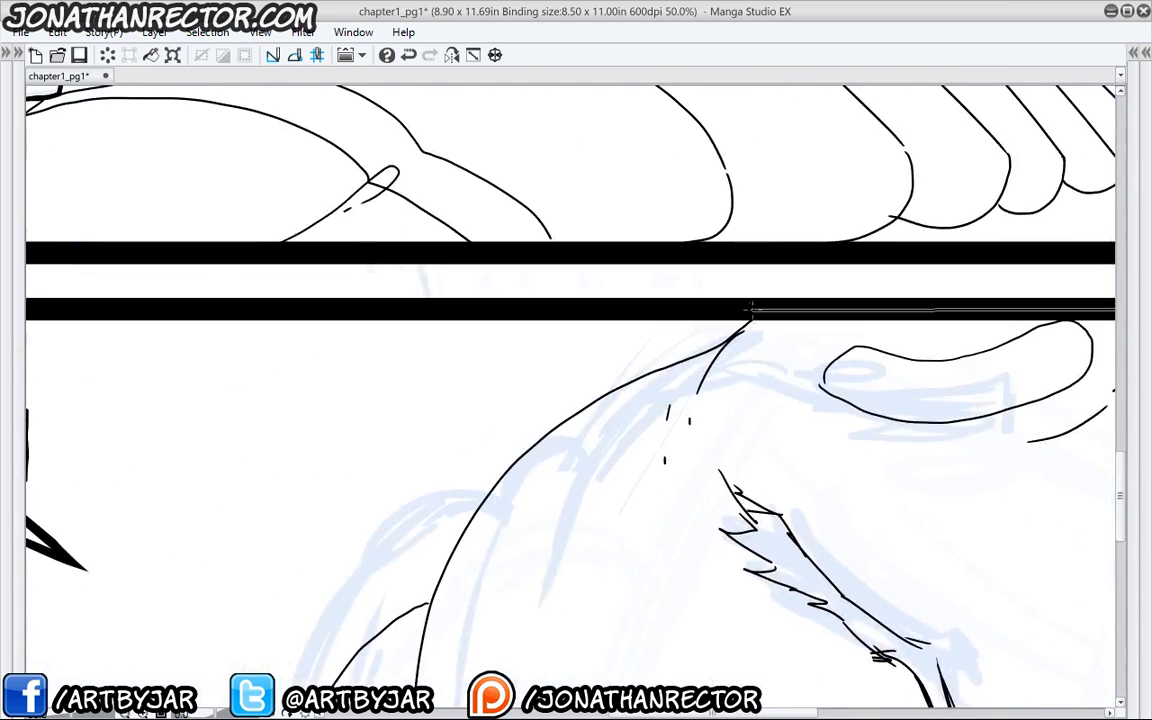
shift+click(756, 315)
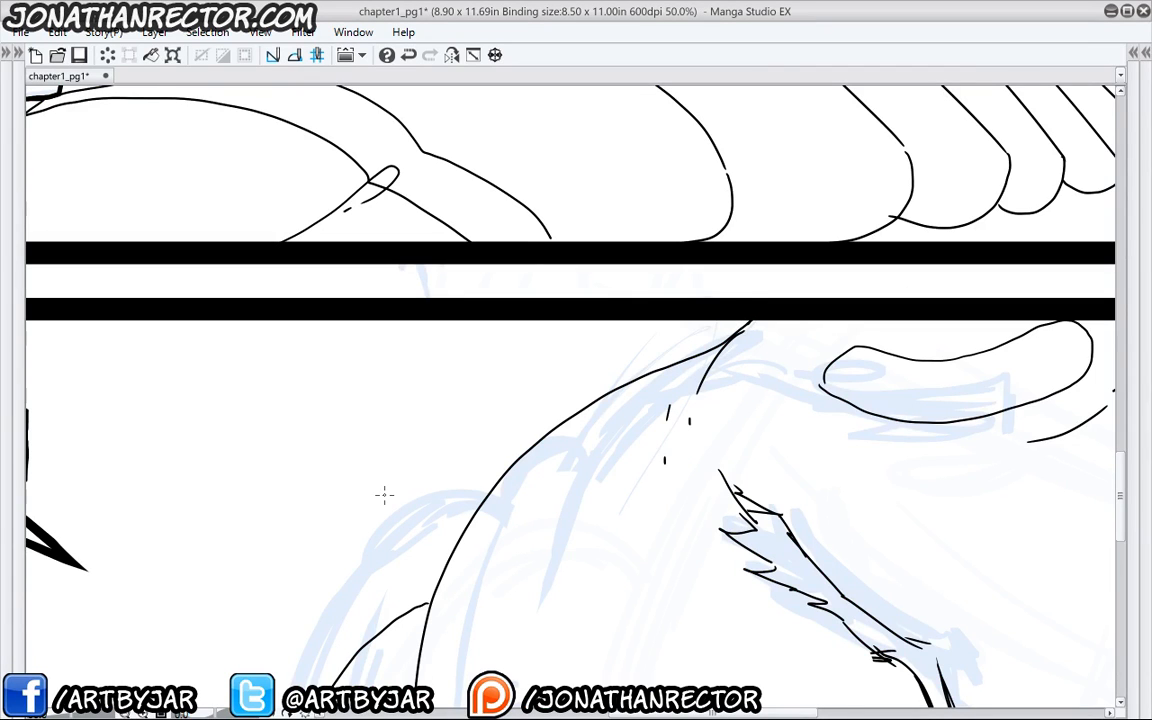
scroll(384, 494, down, 2)
drag(330, 516, 596, 253)
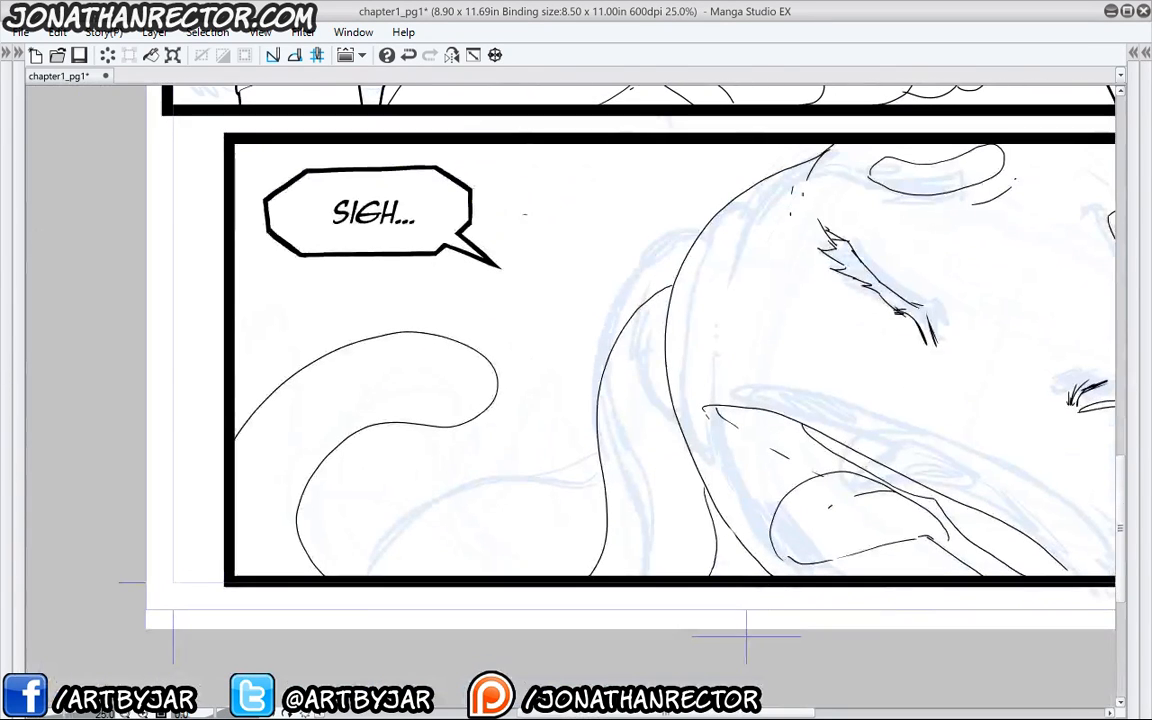
- Select the area around the final panel's figures with the Magic wand from the current layer, and generate the white fill and Contour layers
key(Tab)
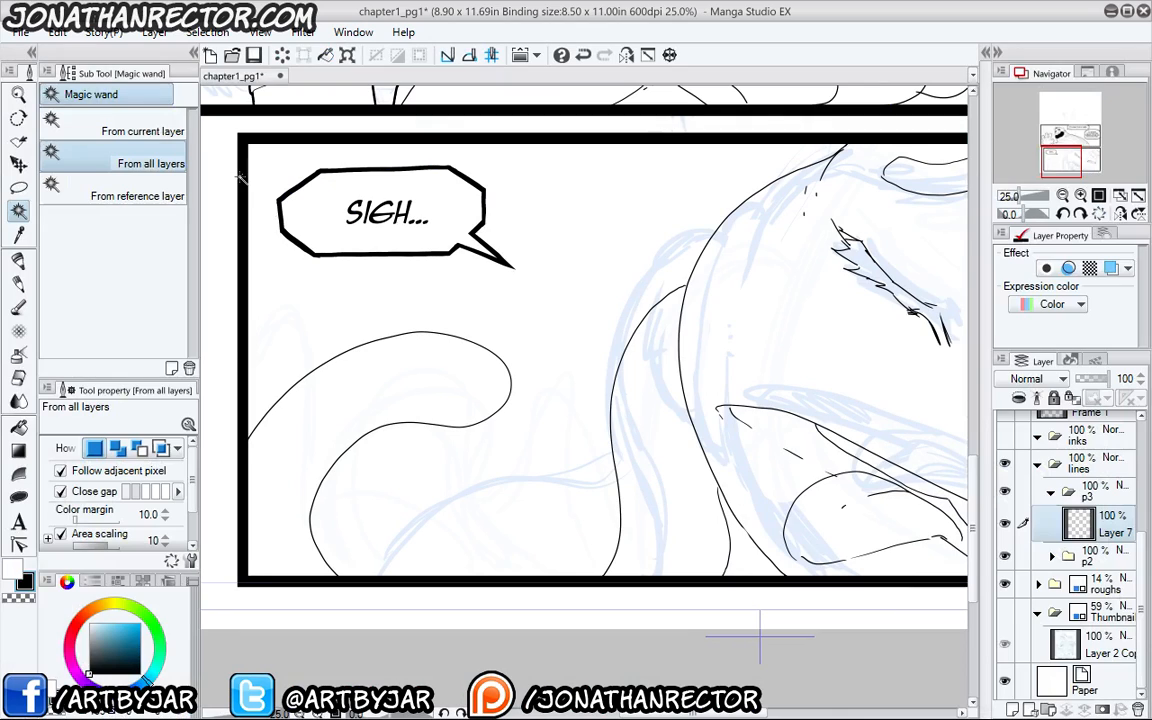
click(92, 134)
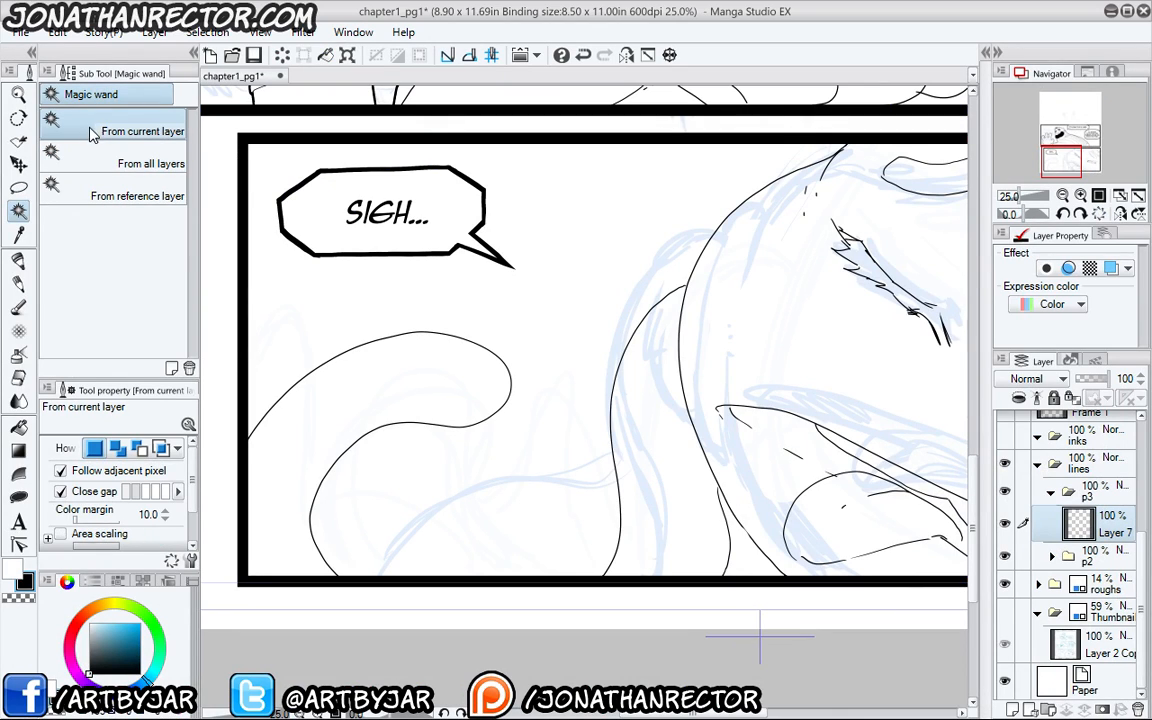
click(279, 304)
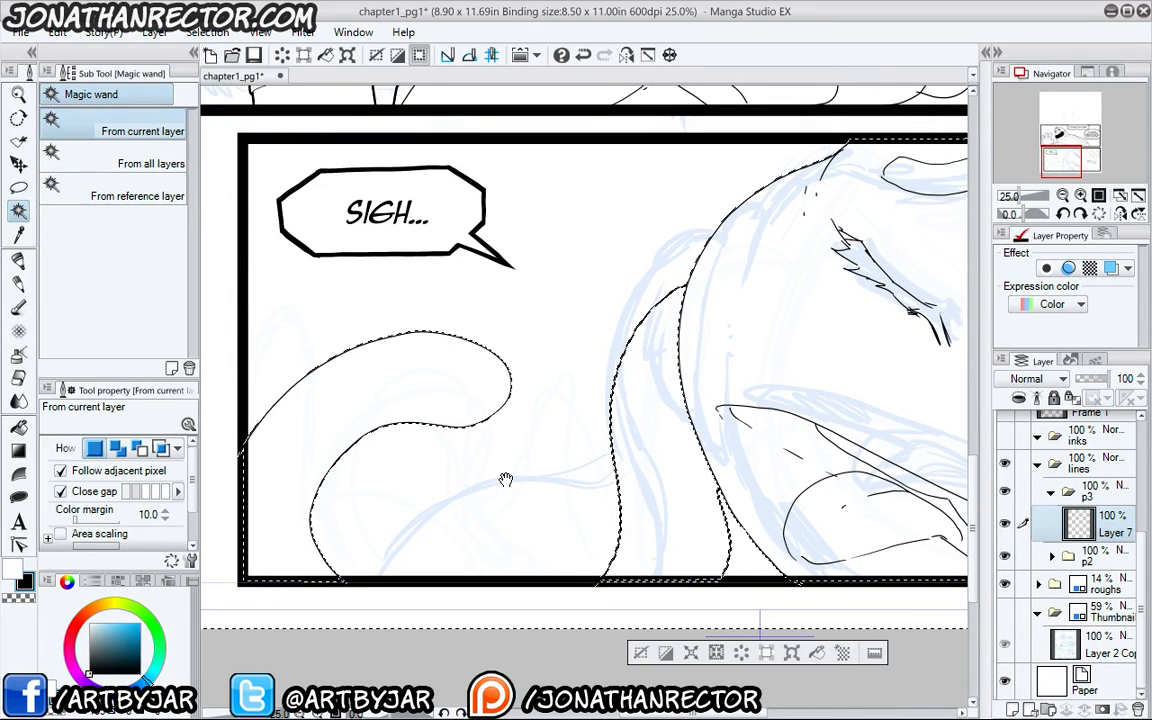
mouse_move(506, 478)
mouse_down()
mouse_move(393, 483)
mouse_move(381, 582)
mouse_move(311, 576)
mouse_move(416, 535)
mouse_up()
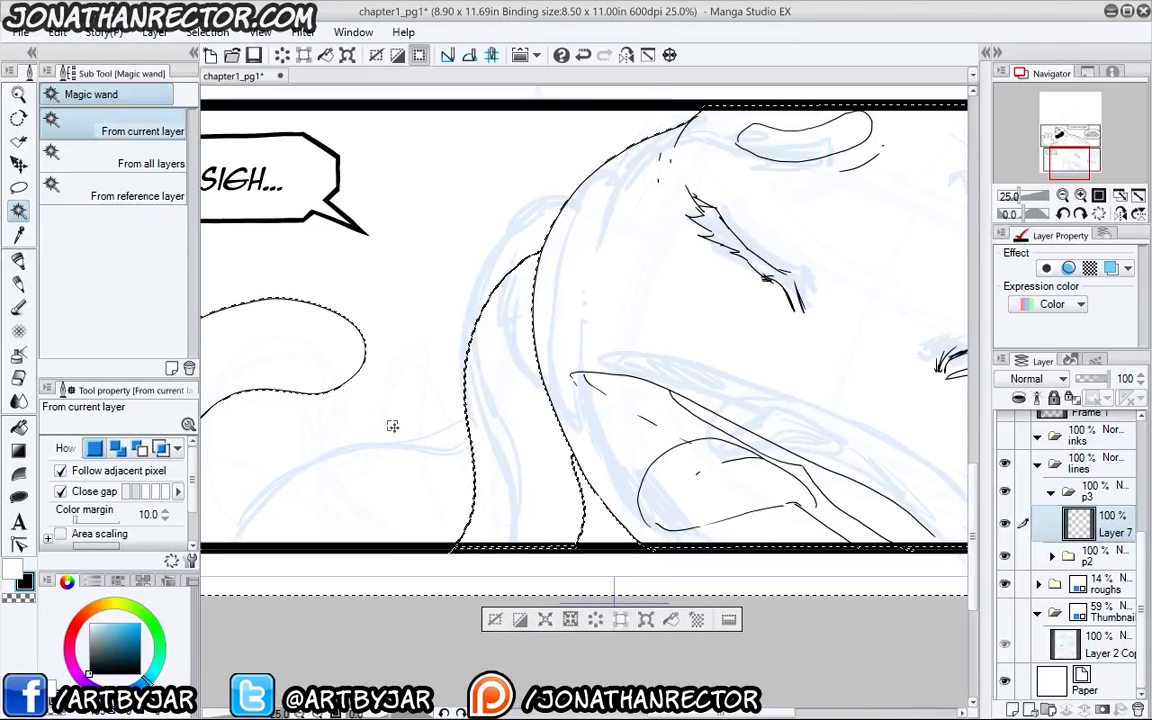
key(F1)
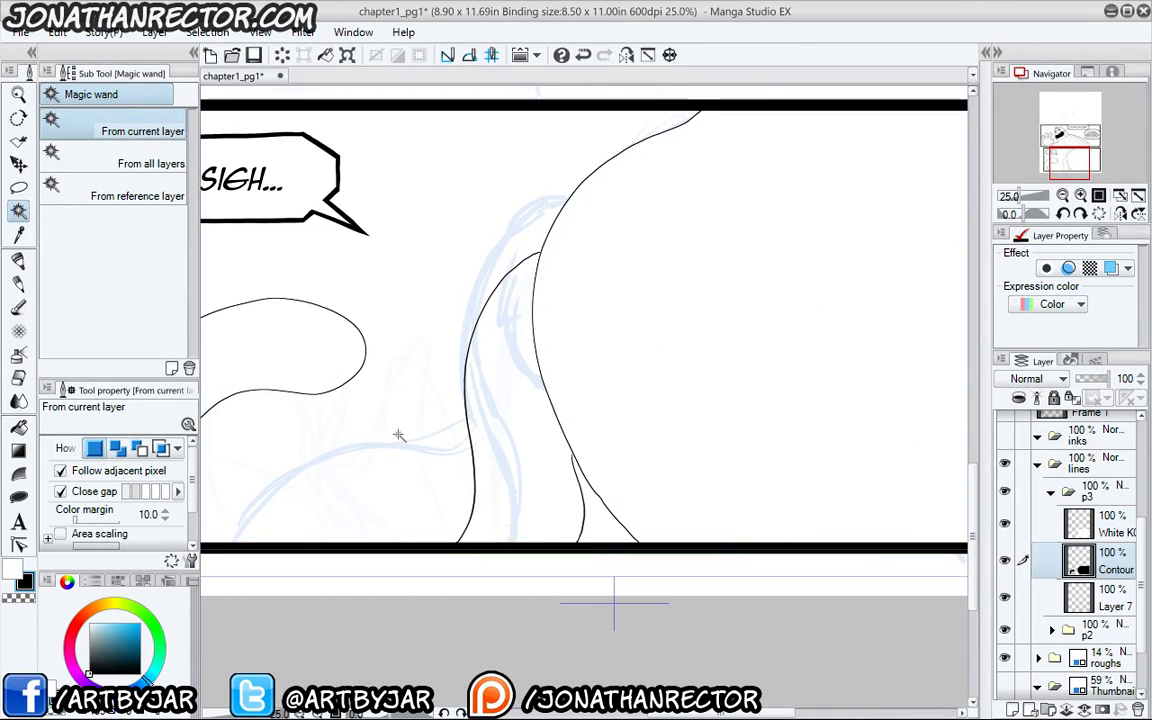
- Move the white fill and Contour layers together below Layer 7 in the p3 folder
shift+click(1104, 524)
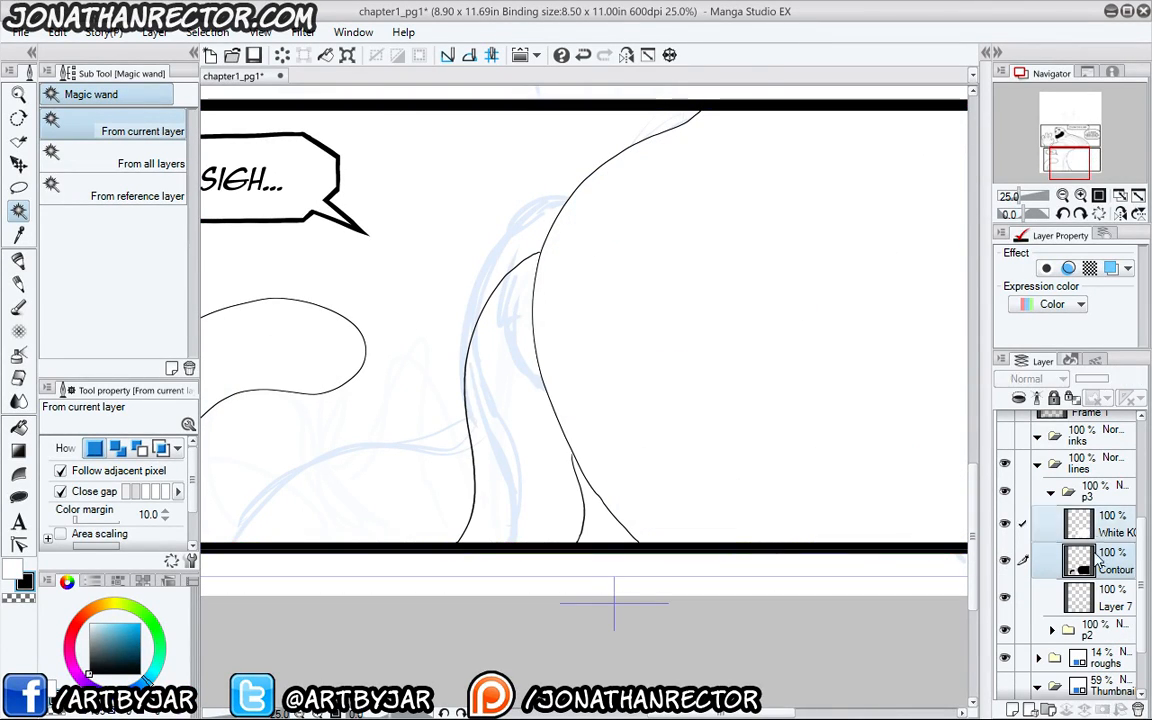
drag(1100, 558, 1109, 620)
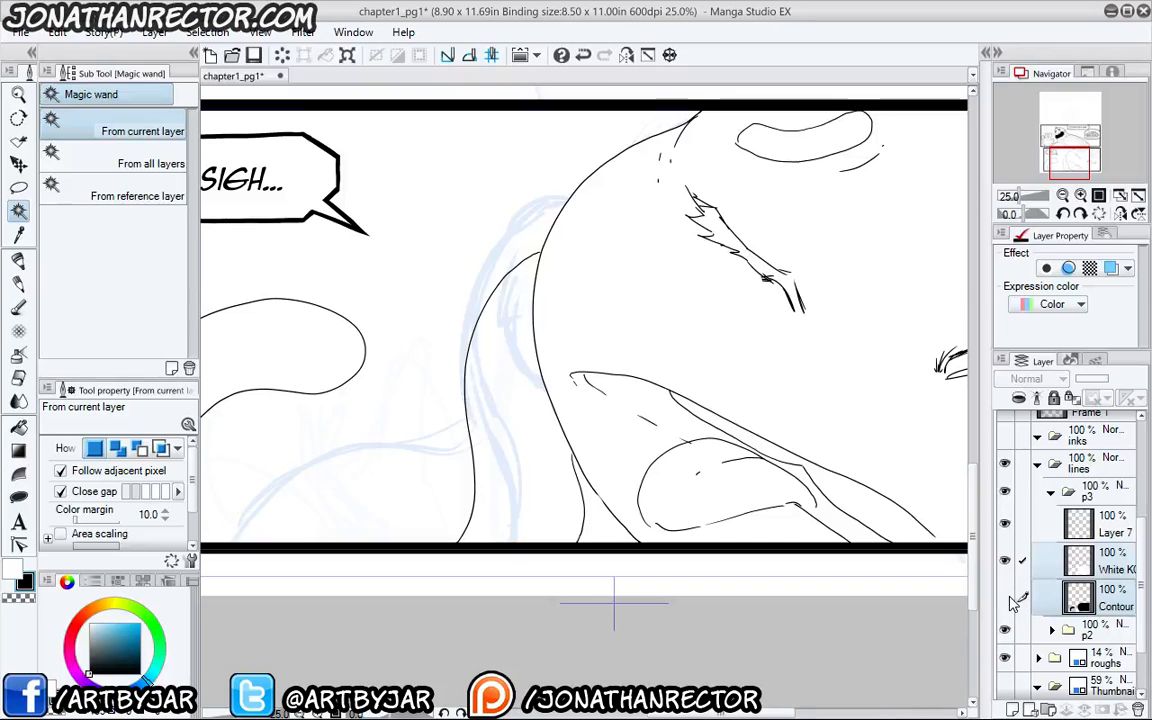
- Make the Contour layer active on its own and load its filled shapes as a selection
drag(368, 428, 519, 496)
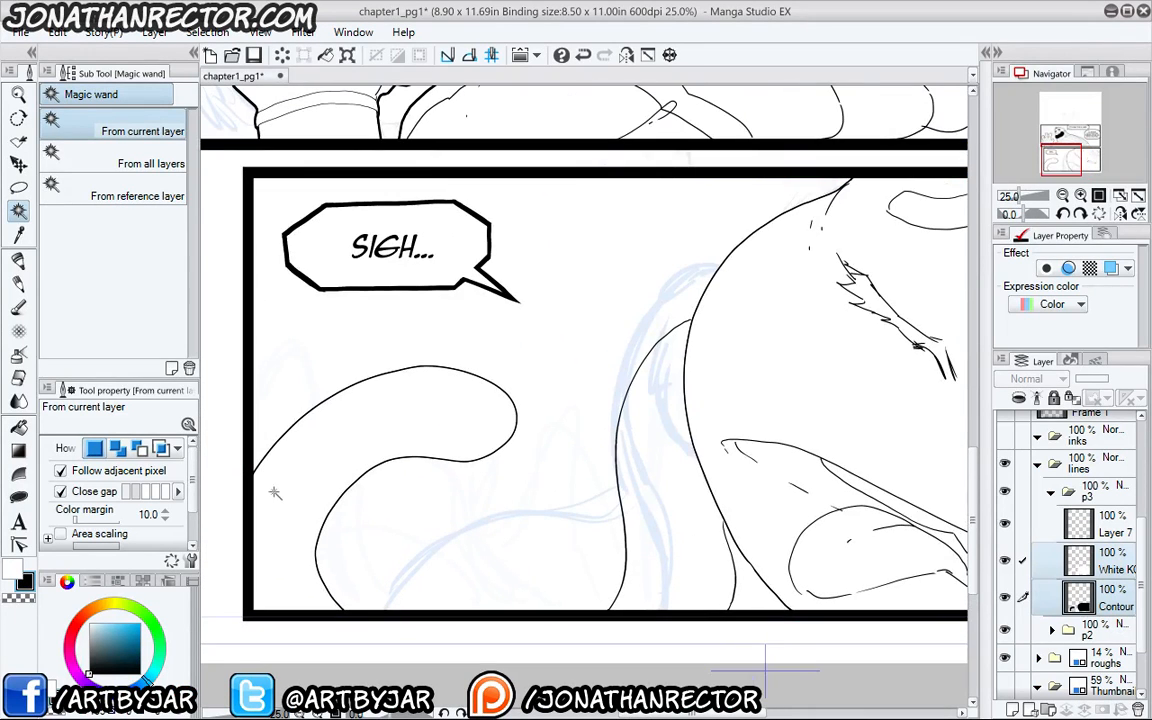
drag(366, 452, 374, 518)
drag(537, 509, 512, 499)
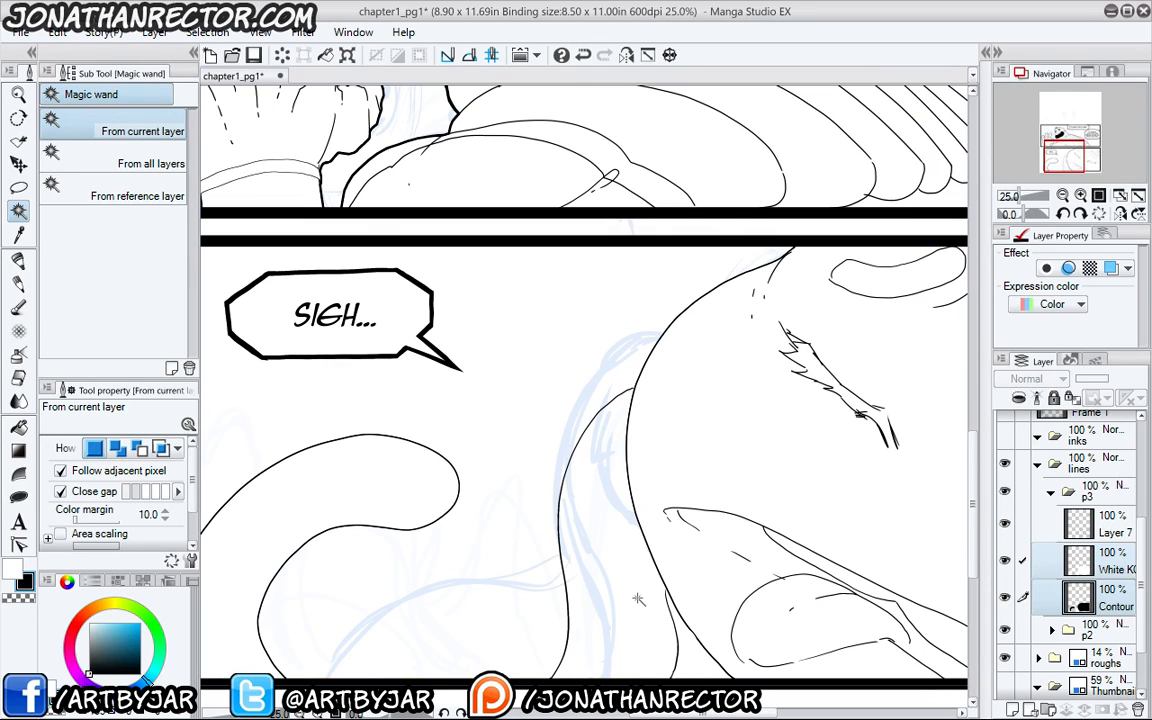
click(1082, 604)
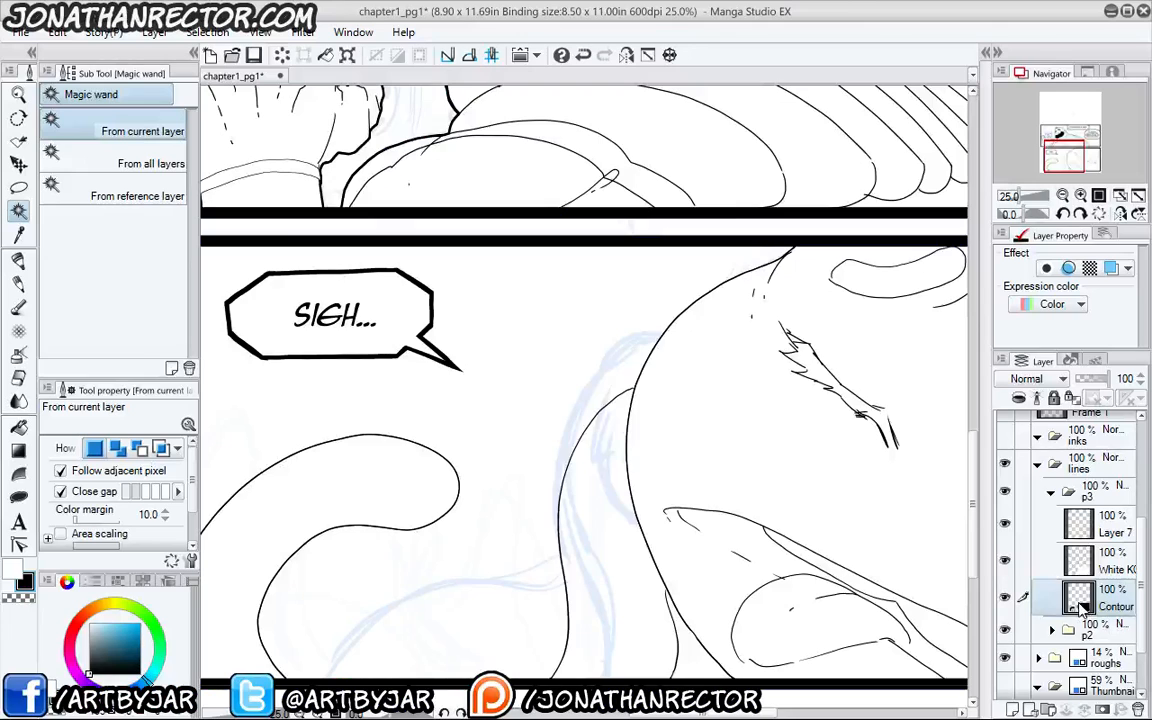
ctrl+click(1082, 604)
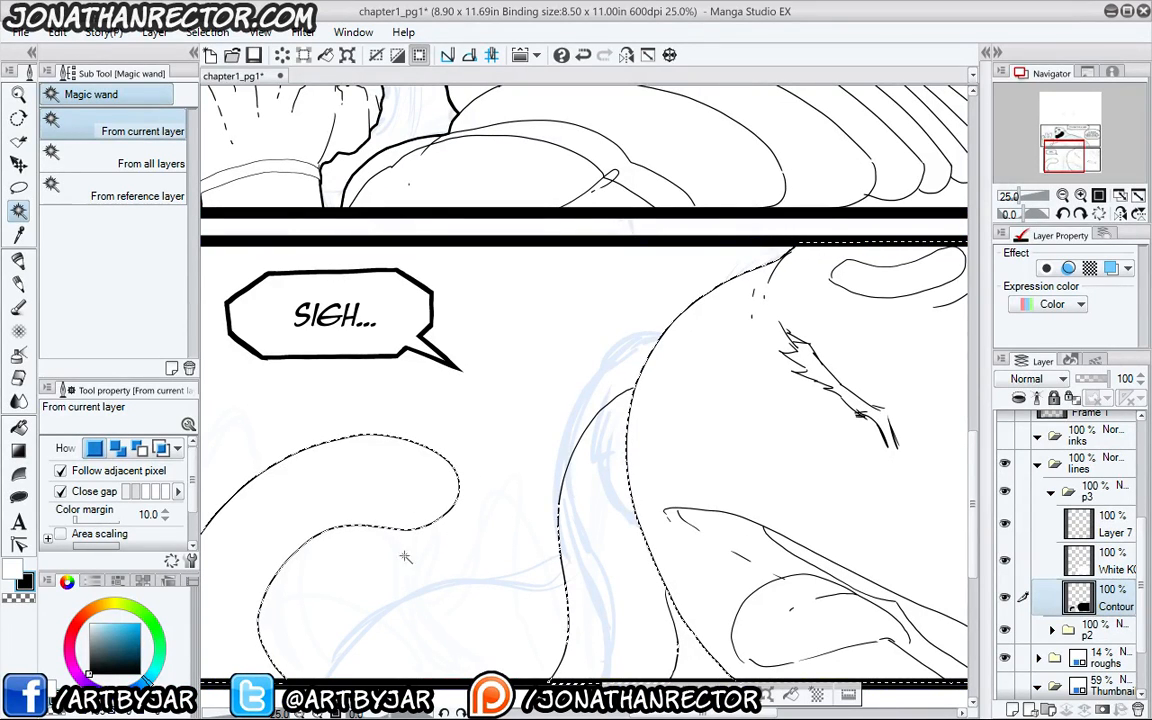
- Expand the Contour layer's selection by 5 px, fill it to thicken the figures' outer line, and deselect
click(586, 694)
drag(555, 341, 422, 342)
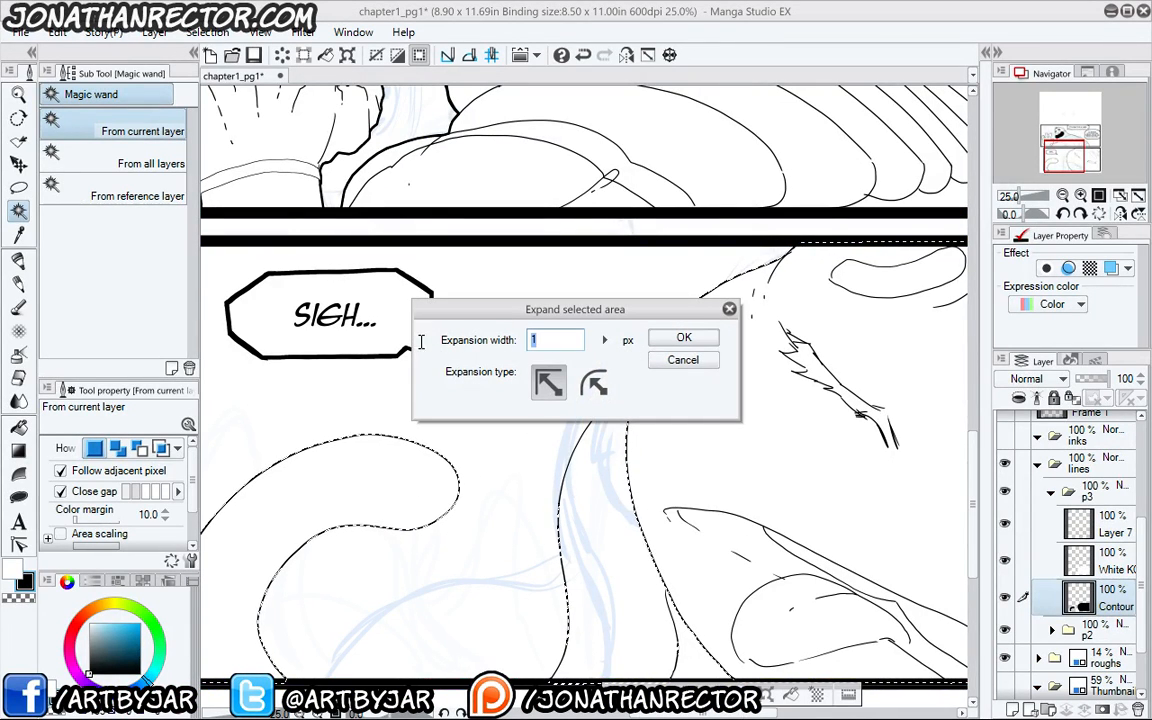
text(5)
key(Return)
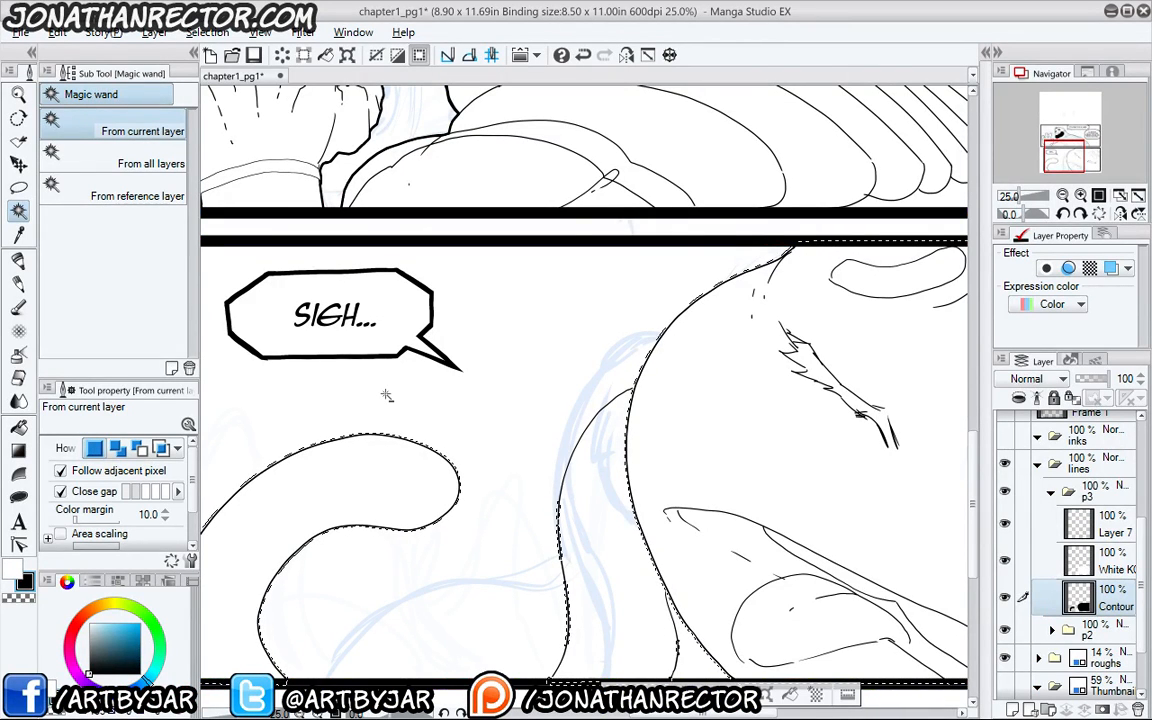
key(ctrl+d)
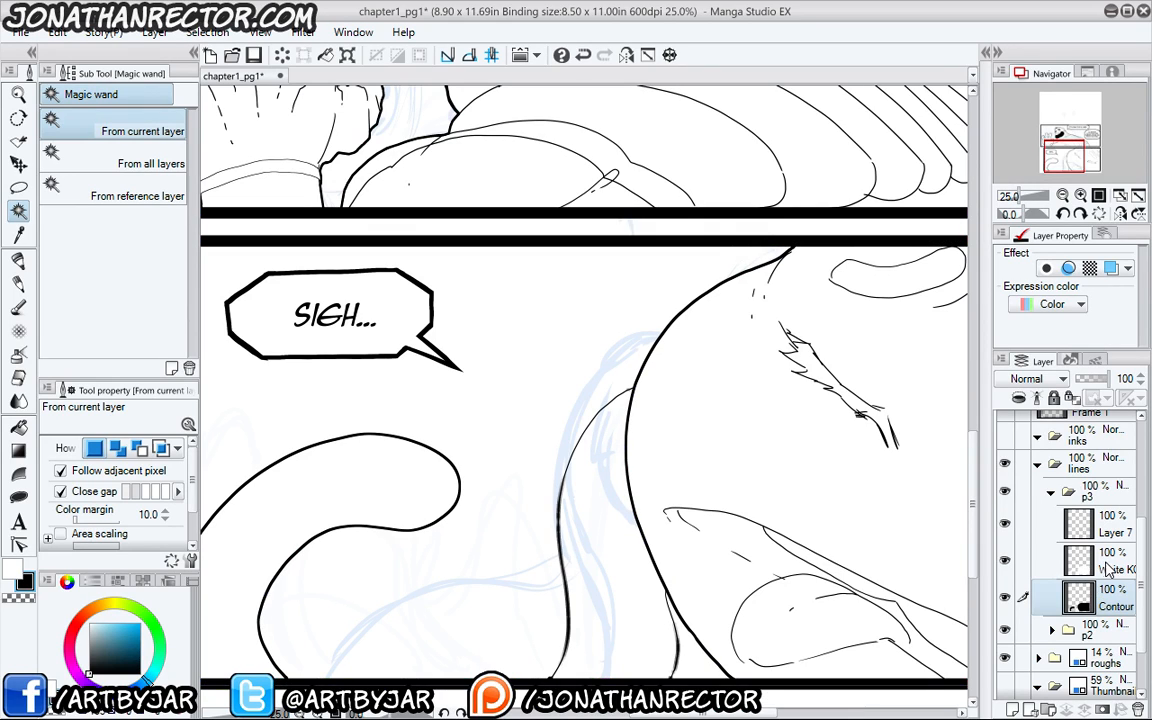
- Delete the white fill and Contour layers from the p3 folder and hide the Frame 1 layer
click(1021, 560)
click(1137, 708)
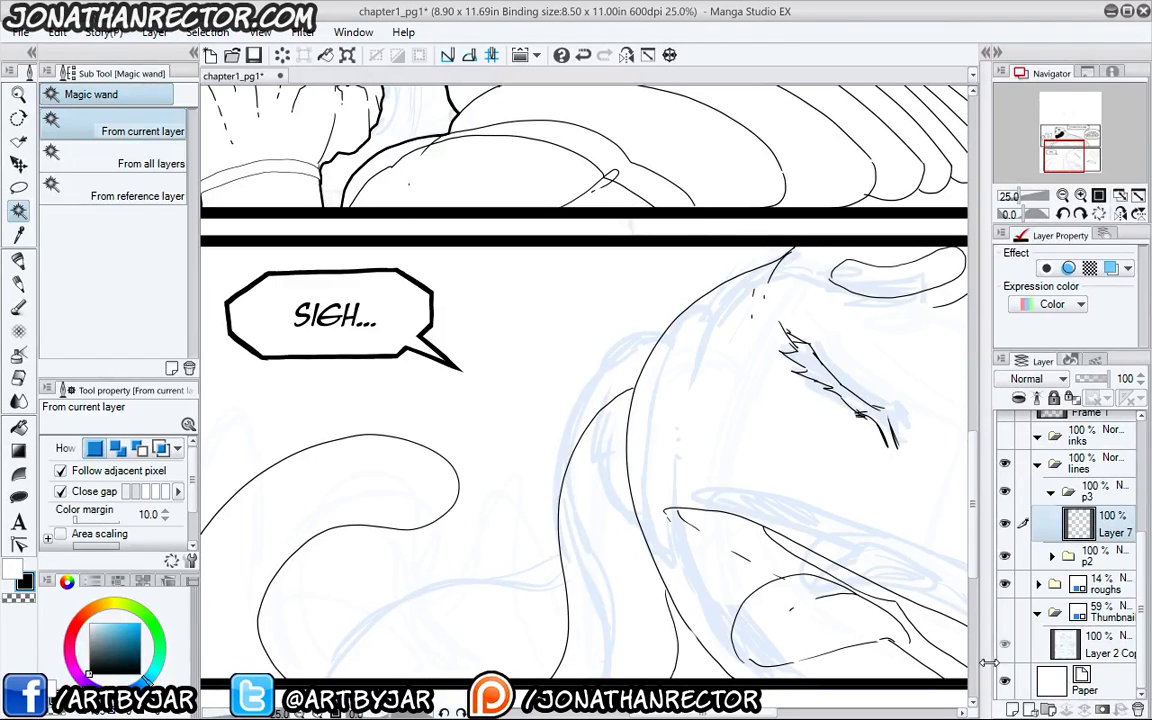
scroll(1020, 490, up, 5)
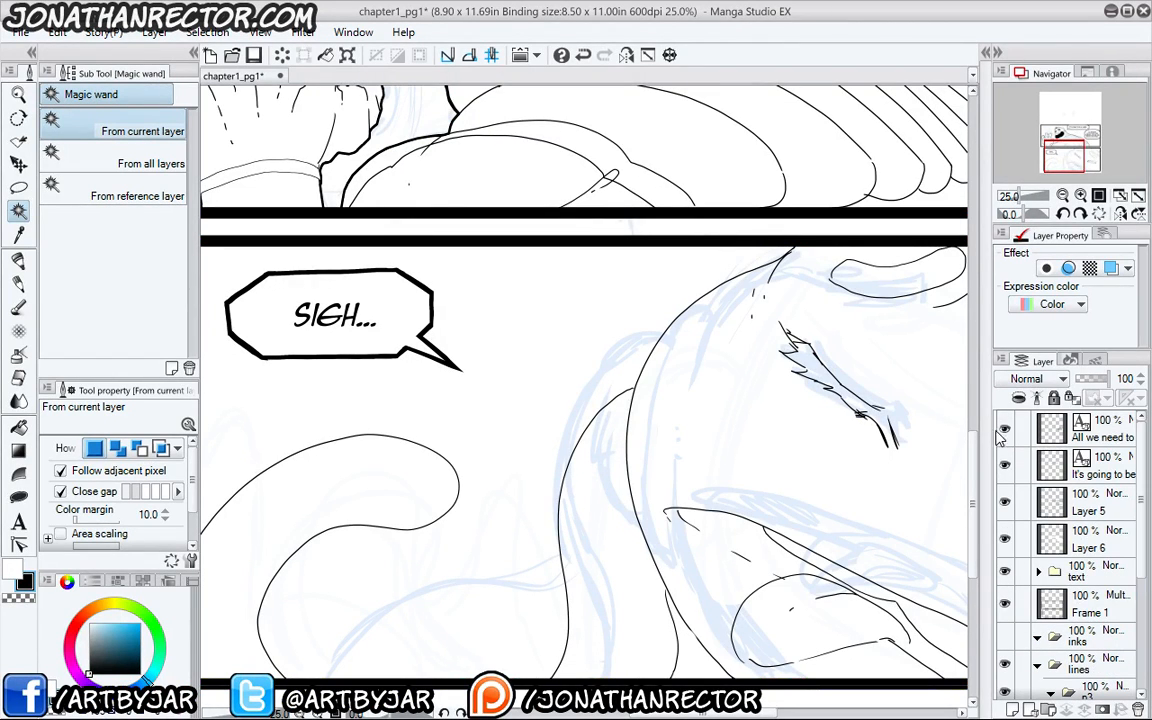
click(1005, 604)
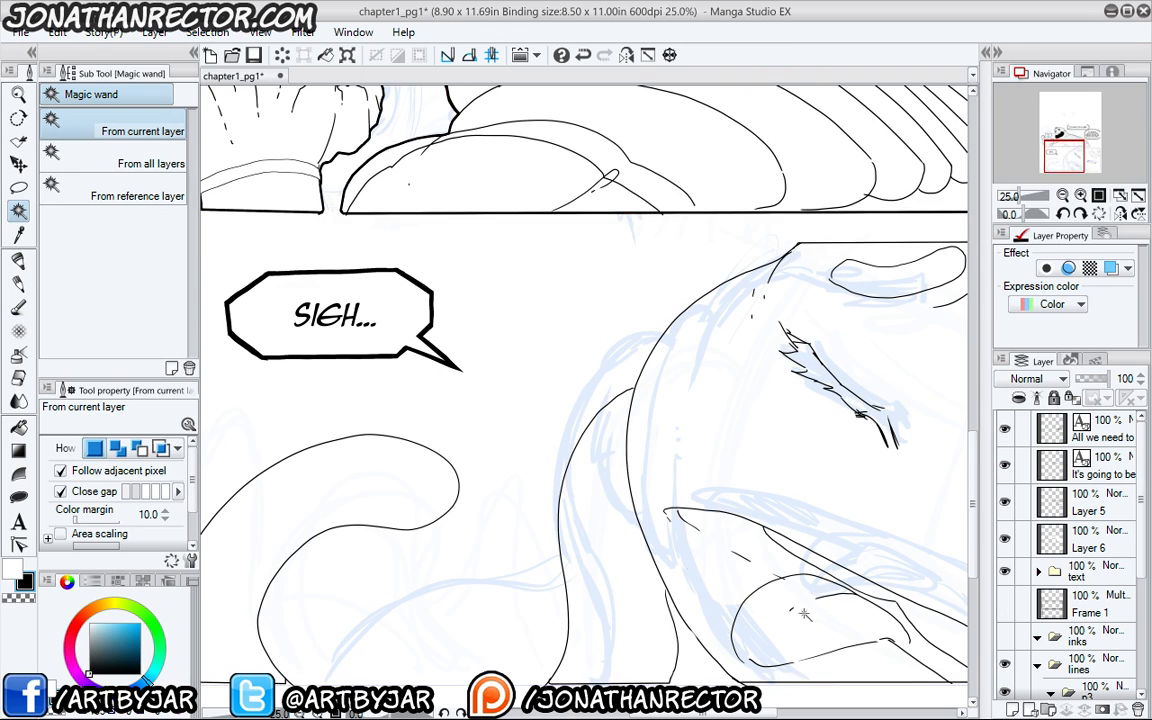
- Close the small gap on Layer 7 where the short curve near the panel's lower border meets the large outline, using the Dead Line 600dpi pen
drag(445, 550, 475, 447)
drag(391, 500, 418, 484)
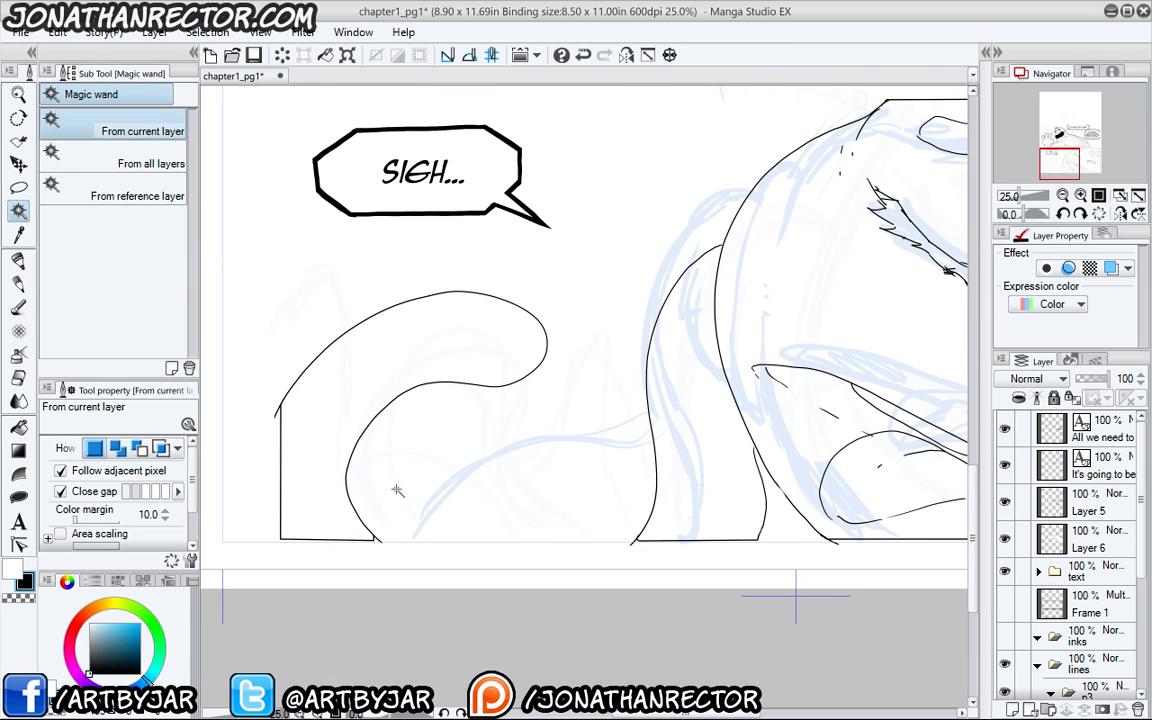
key(p)
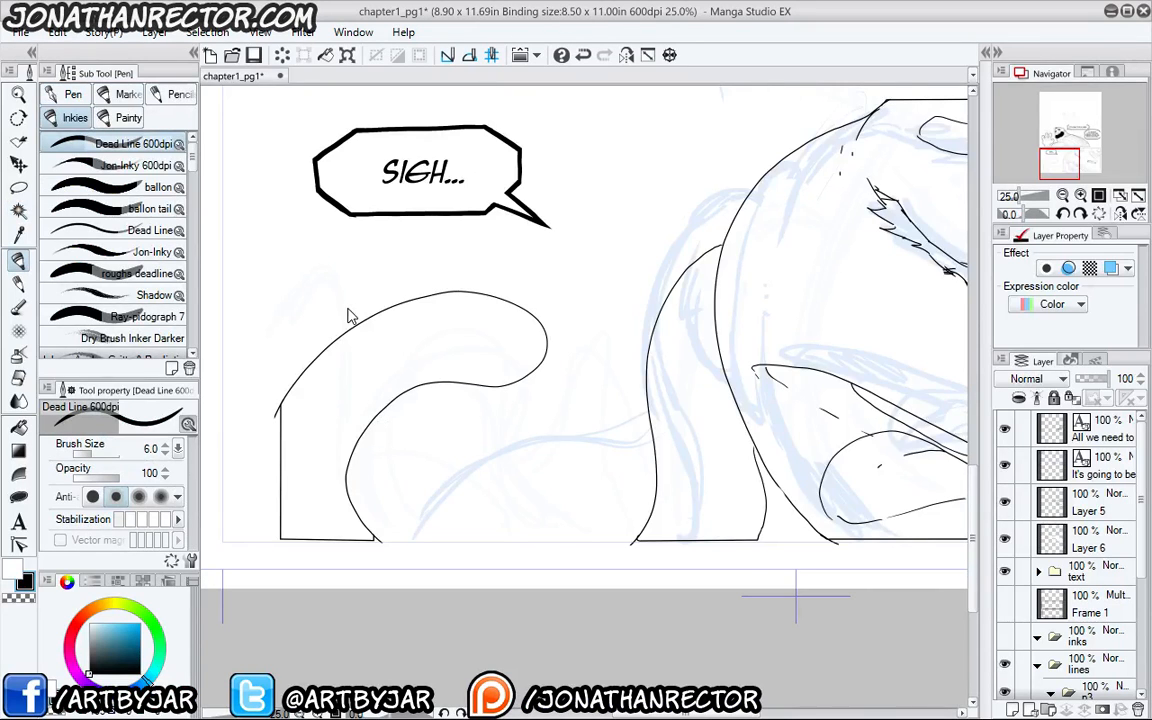
scroll(322, 424, up, 2)
drag(625, 518, 374, 414)
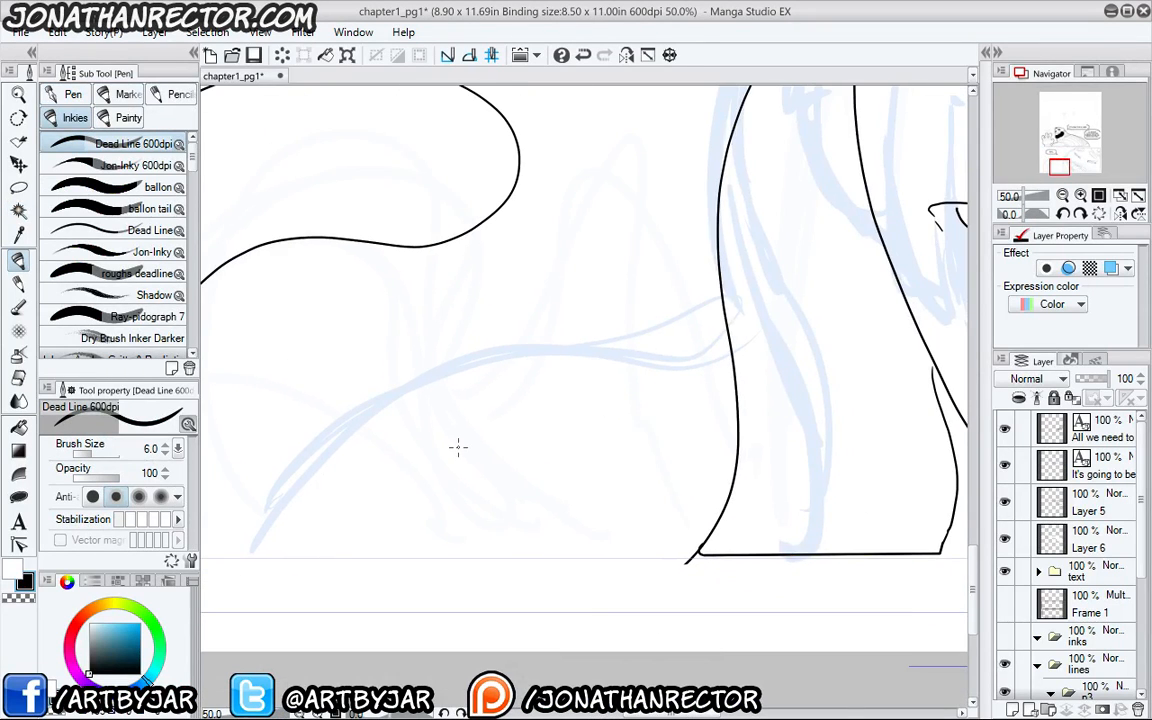
scroll(458, 447, up, 1)
drag(741, 548, 429, 594)
drag(1138, 538, 1134, 652)
drag(635, 433, 591, 479)
key(p)
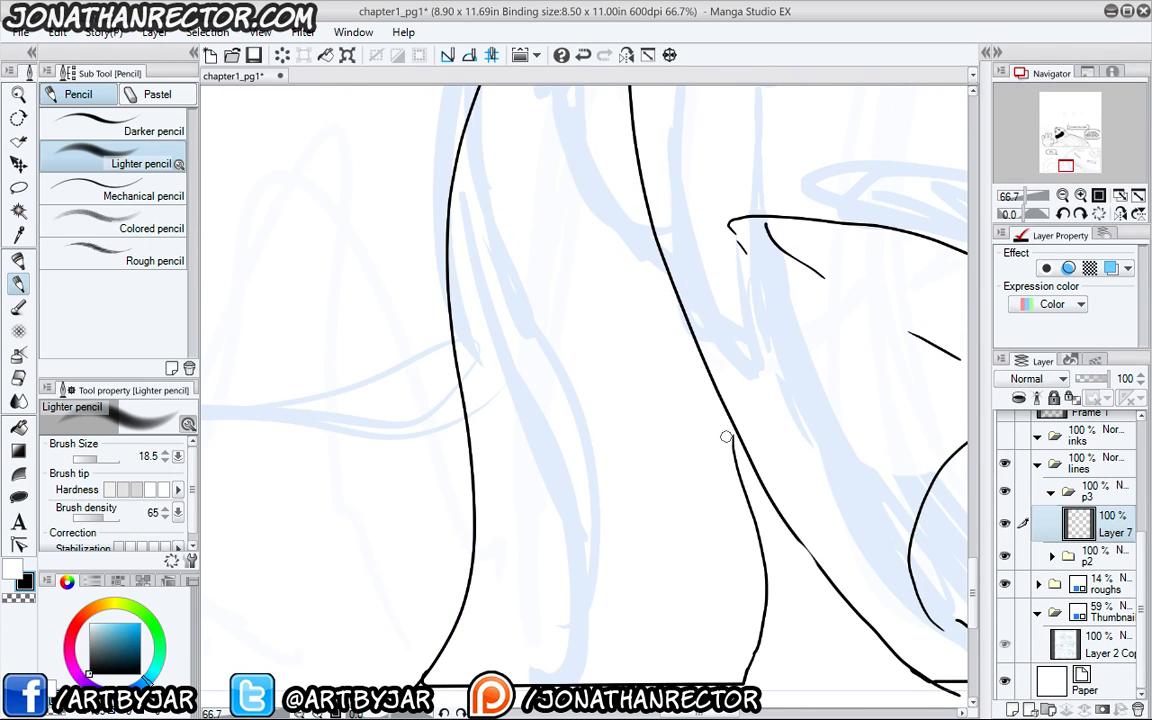
key(e)
key(p)
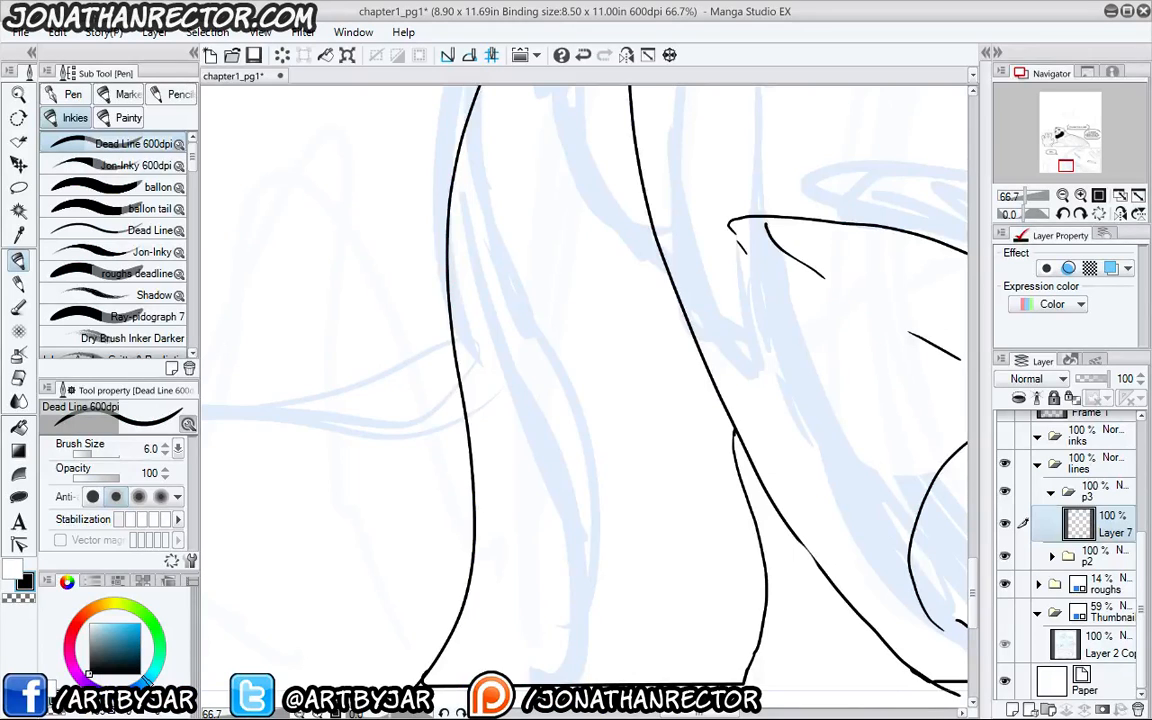
- Examine the final panel's closing lines and outline joins for remaining gaps, including where the narrow curve meets the large outline
drag(791, 540, 673, 438)
drag(686, 500, 500, 467)
drag(791, 525, 332, 566)
drag(906, 503, 517, 442)
drag(848, 456, 462, 696)
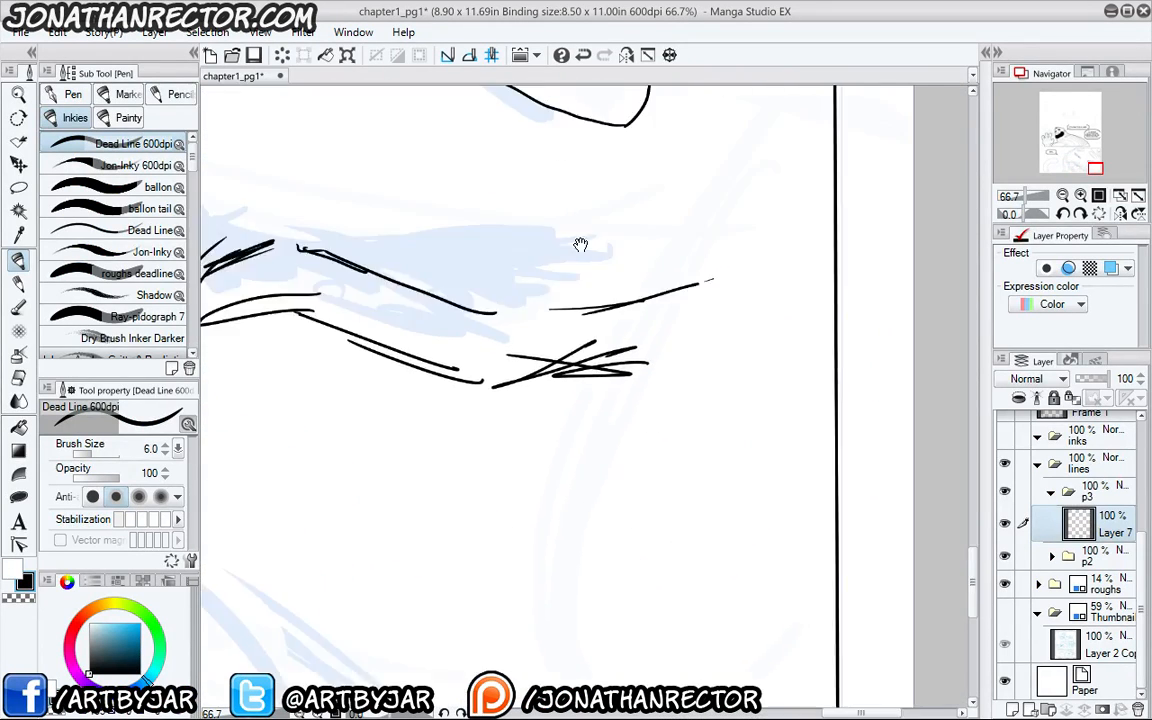
drag(537, 100, 663, 673)
drag(599, 609, 460, 532)
drag(305, 382, 538, 343)
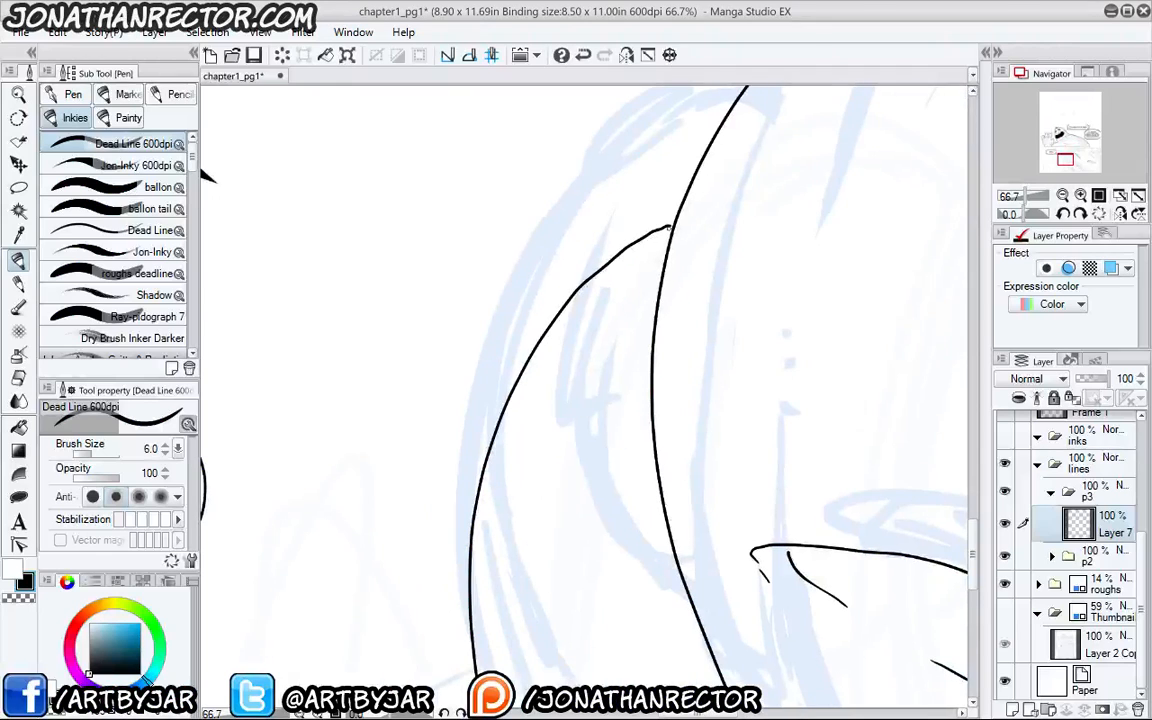
drag(670, 228, 589, 517)
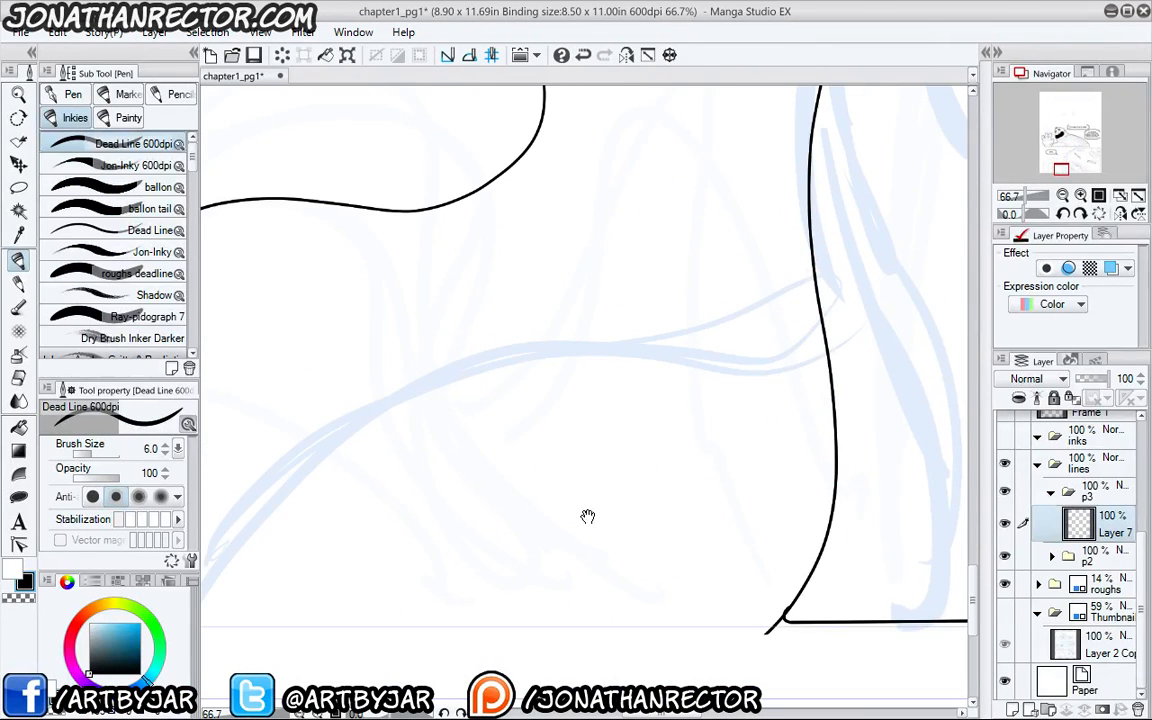
- Generate white fill and Contour layers from a Magic wand selection around the figures, and place both below Layer 7
key(w)
click(565, 517)
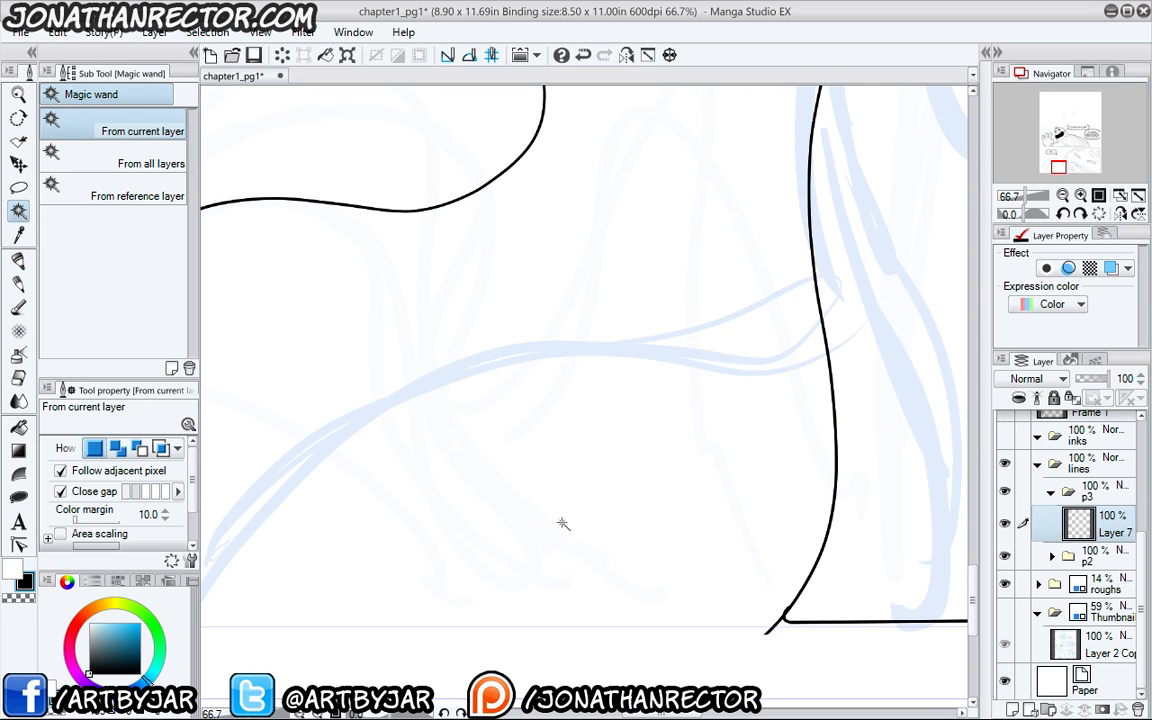
mouse_move(774, 538)
mouse_down()
mouse_move(586, 586)
mouse_move(504, 463)
mouse_move(532, 524)
mouse_up()
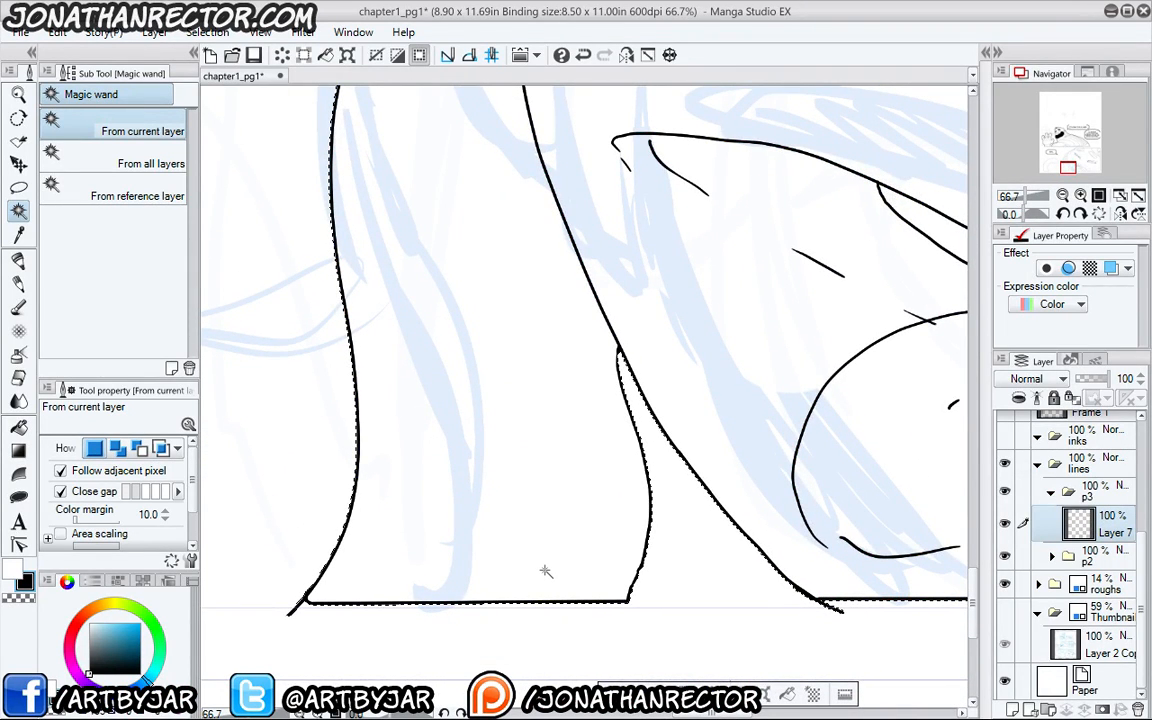
key(F1)
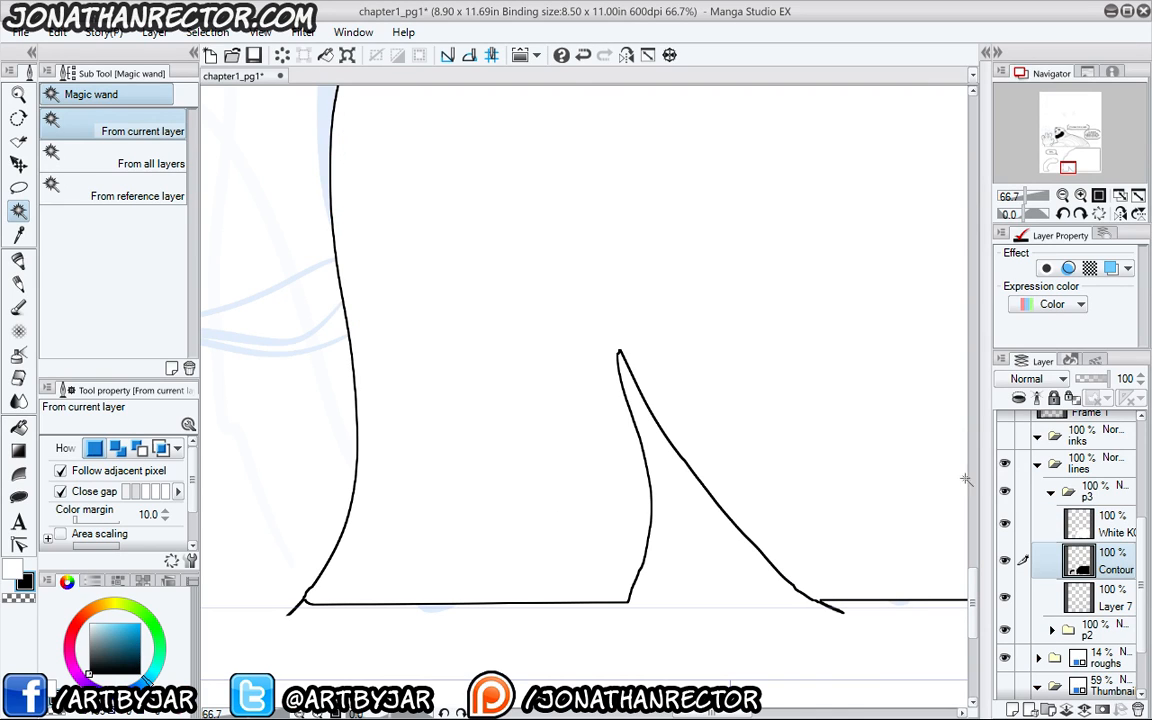
ctrl+click(1120, 533)
drag(1116, 570, 1114, 611)
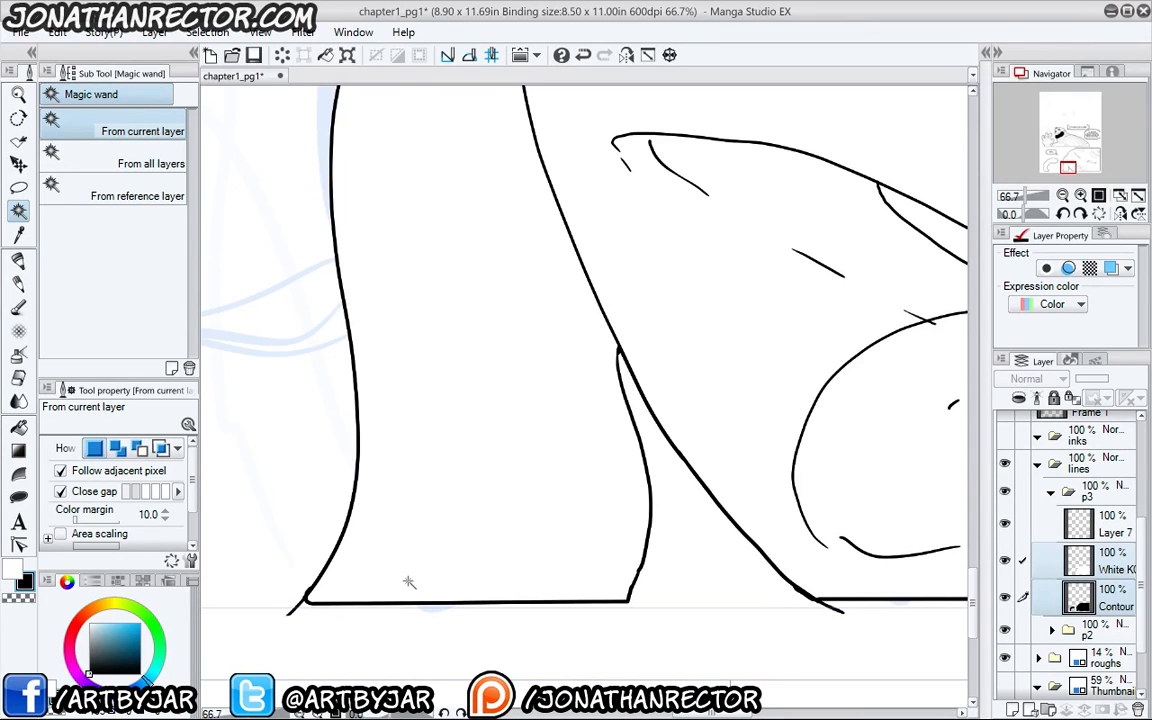
- Load the Contour layer's shapes as a selection, expand it by 5 px, fill it, and deselect
scroll(366, 458, down, 5)
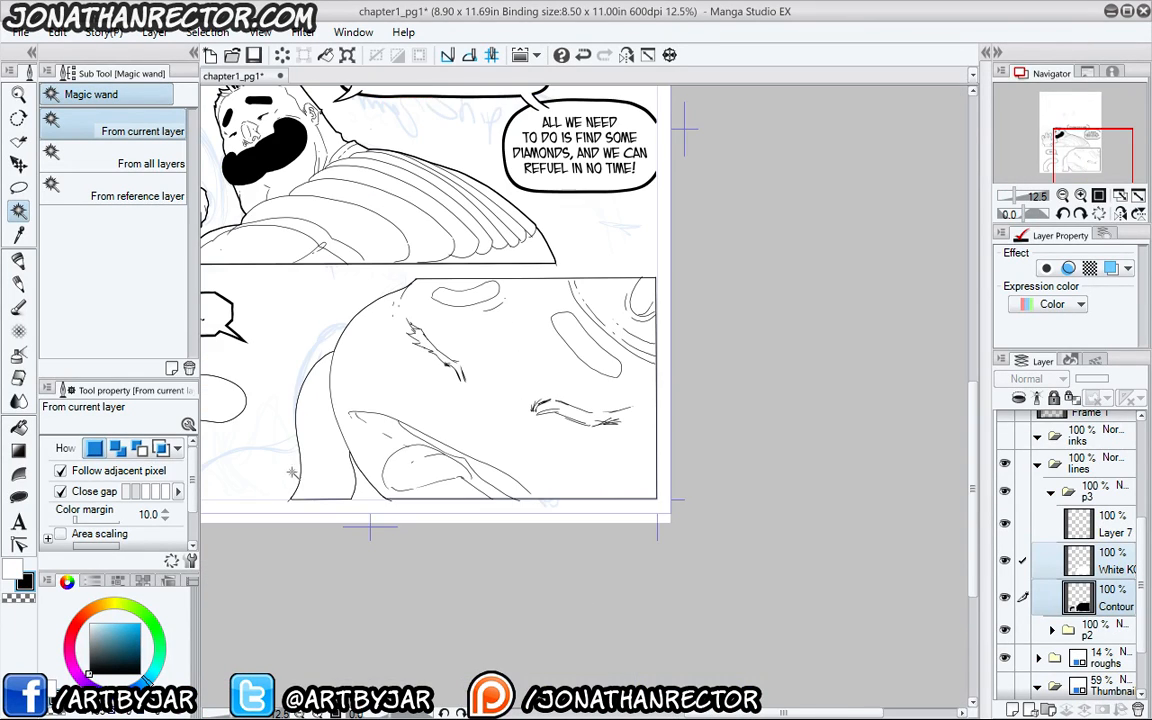
drag(343, 466, 507, 449)
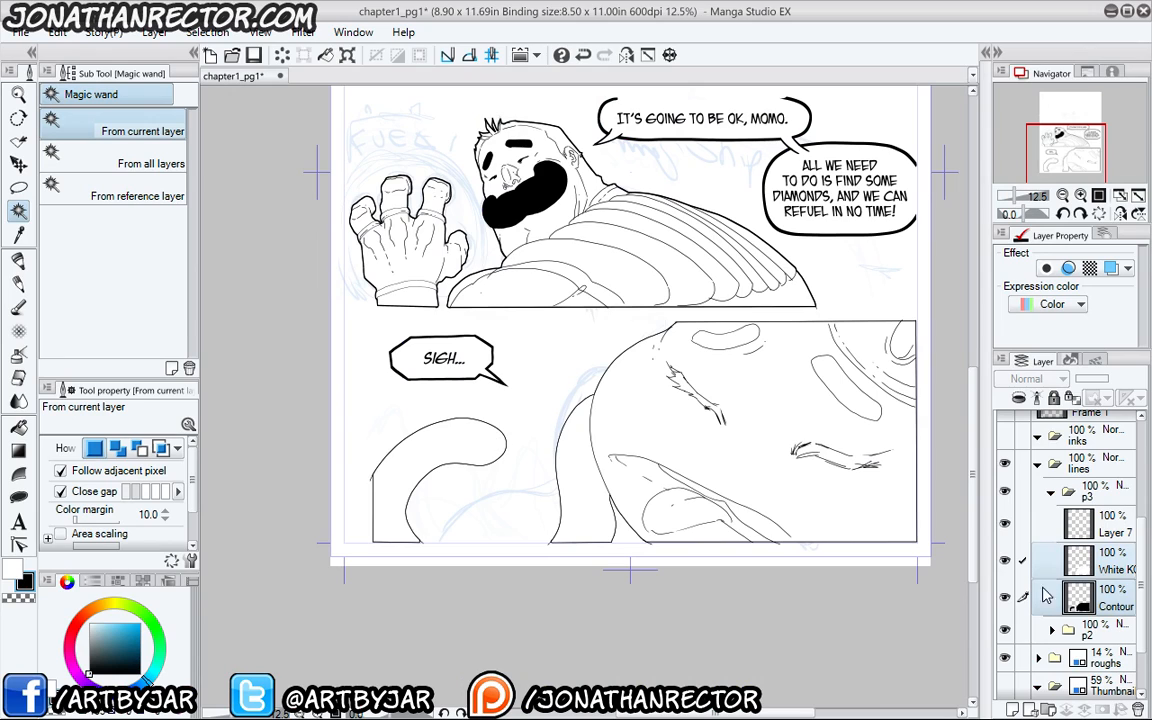
ctrl+click(1080, 602)
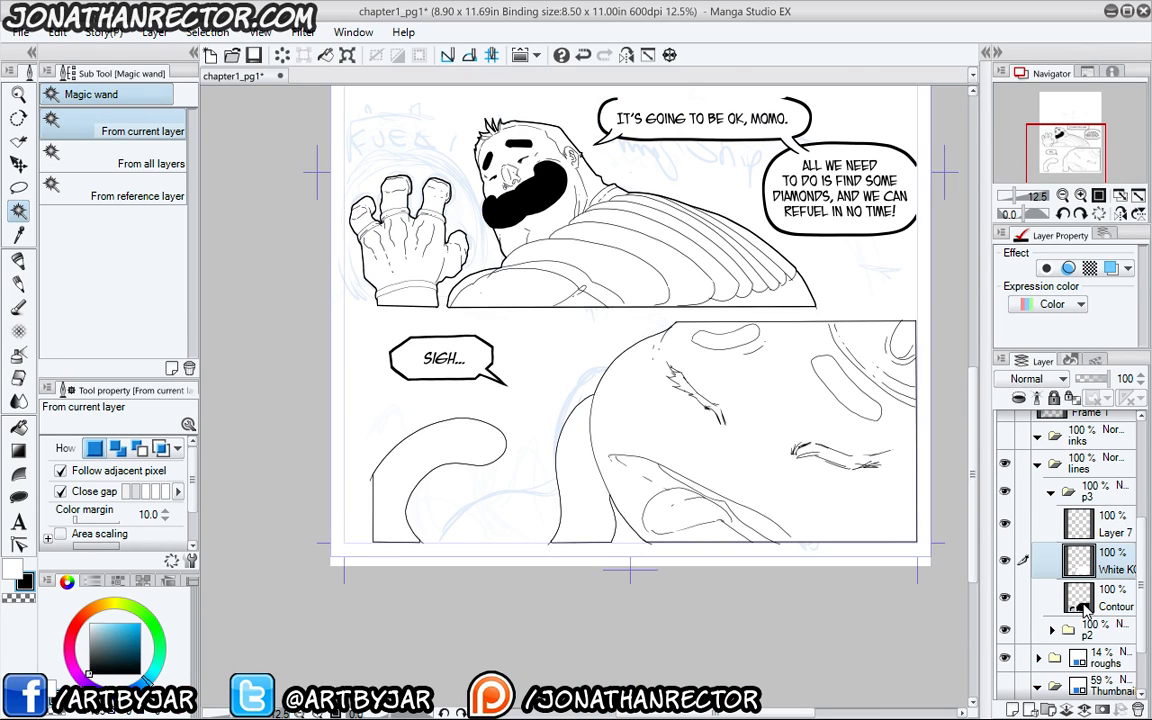
ctrl+click(1080, 605)
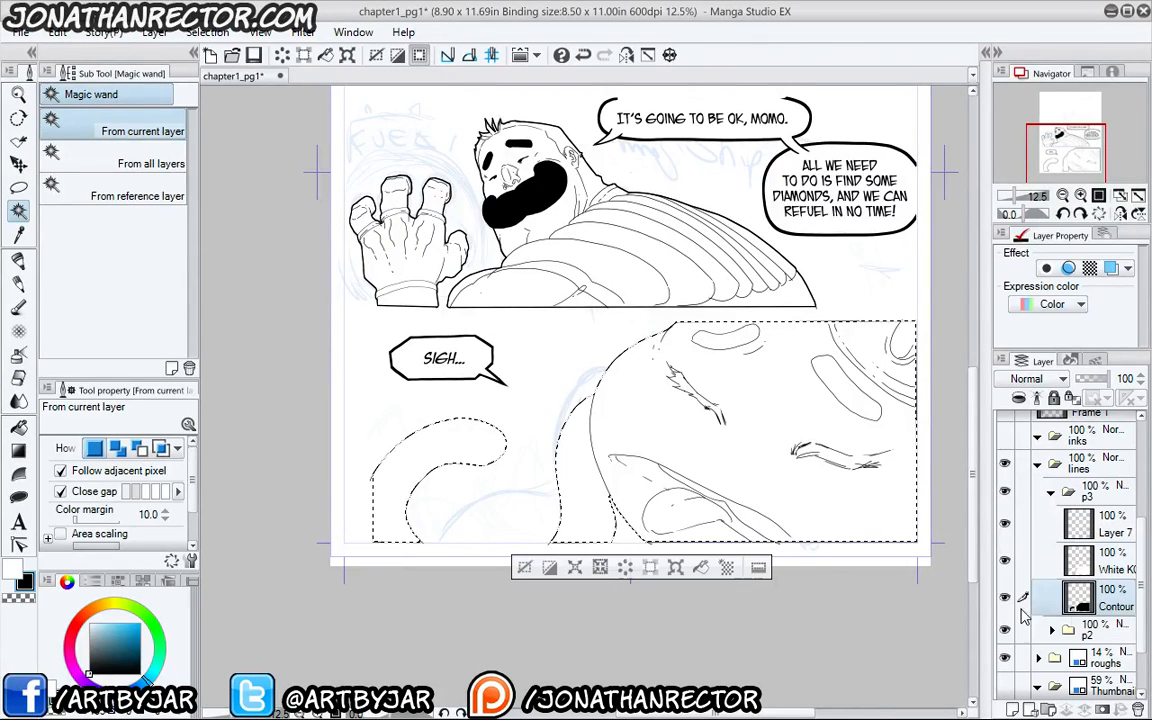
click(575, 568)
key(Return)
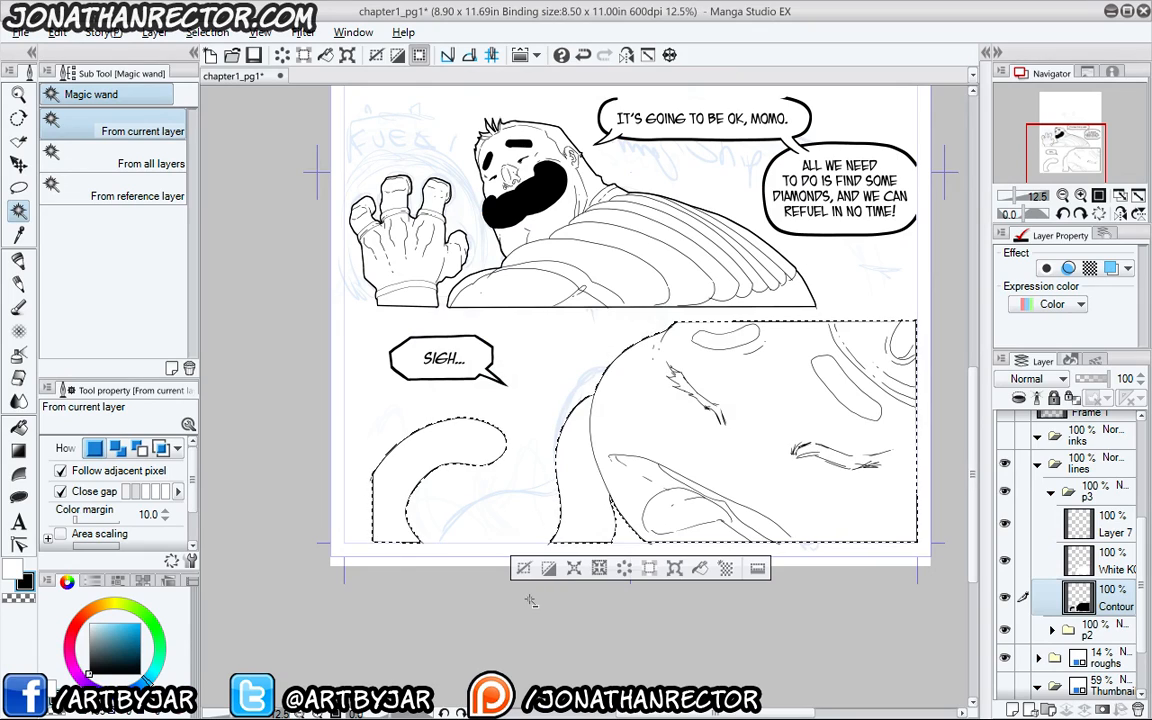
click(525, 568)
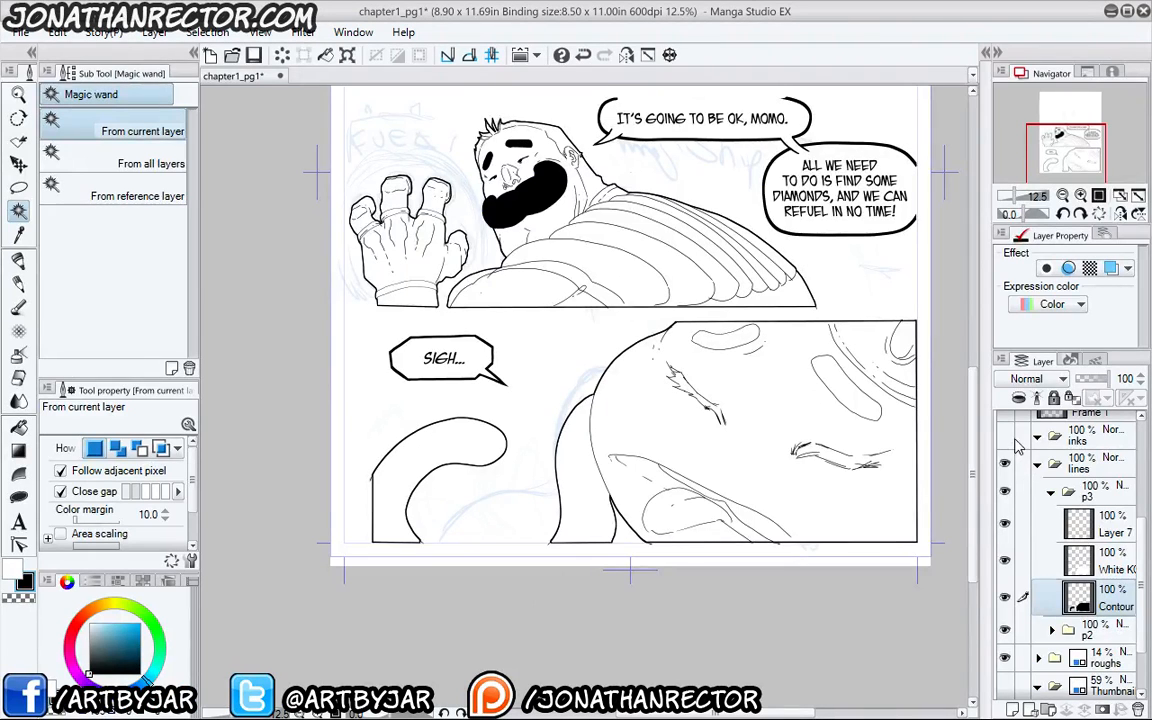
- Show the Frame 1 layer's panel borders again
scroll(1010, 495, up, 2)
click(1005, 504)
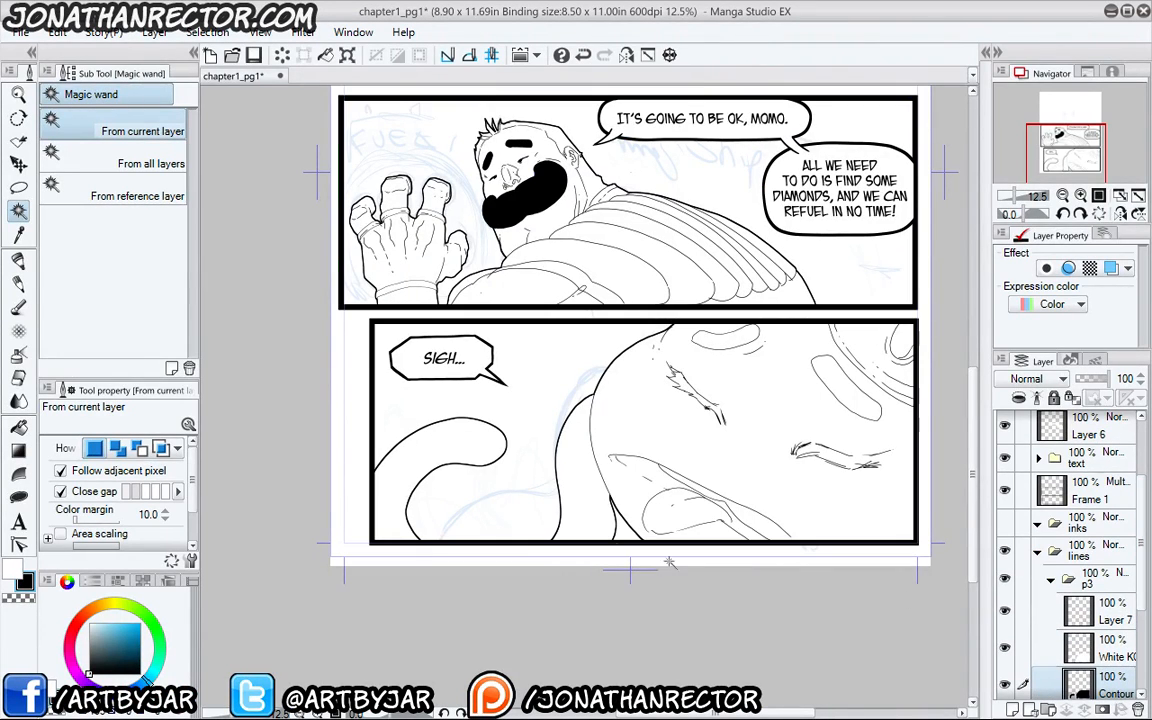
drag(427, 548, 437, 617)
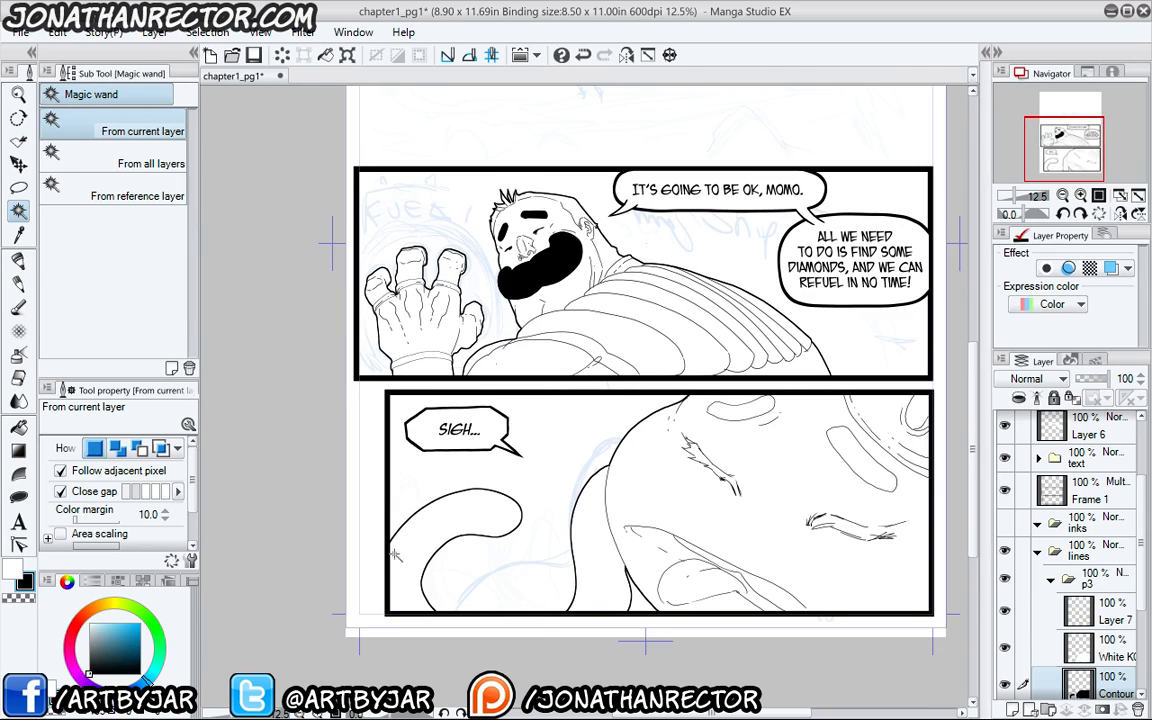
- Thicken the final panel's contour further by expanding the Contour layer's selection another 5 px, filling it, and deselecting
scroll(344, 467, up, 1)
drag(624, 518, 494, 641)
drag(541, 605, 447, 270)
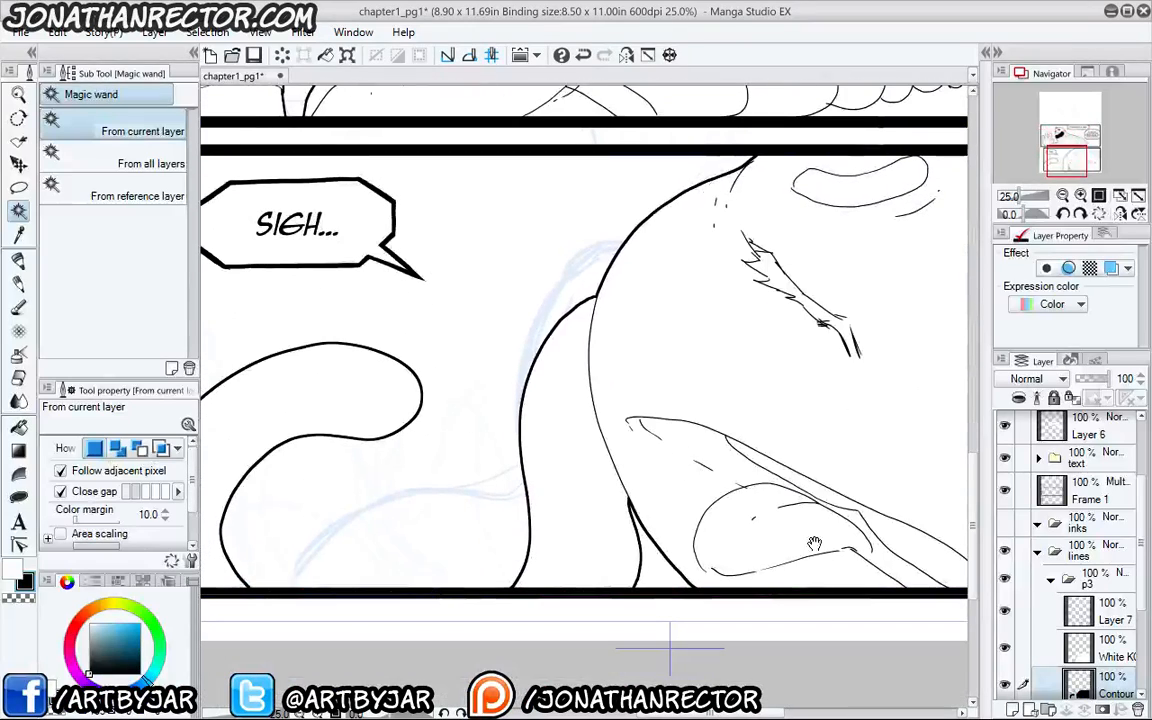
click(589, 571)
click(625, 621)
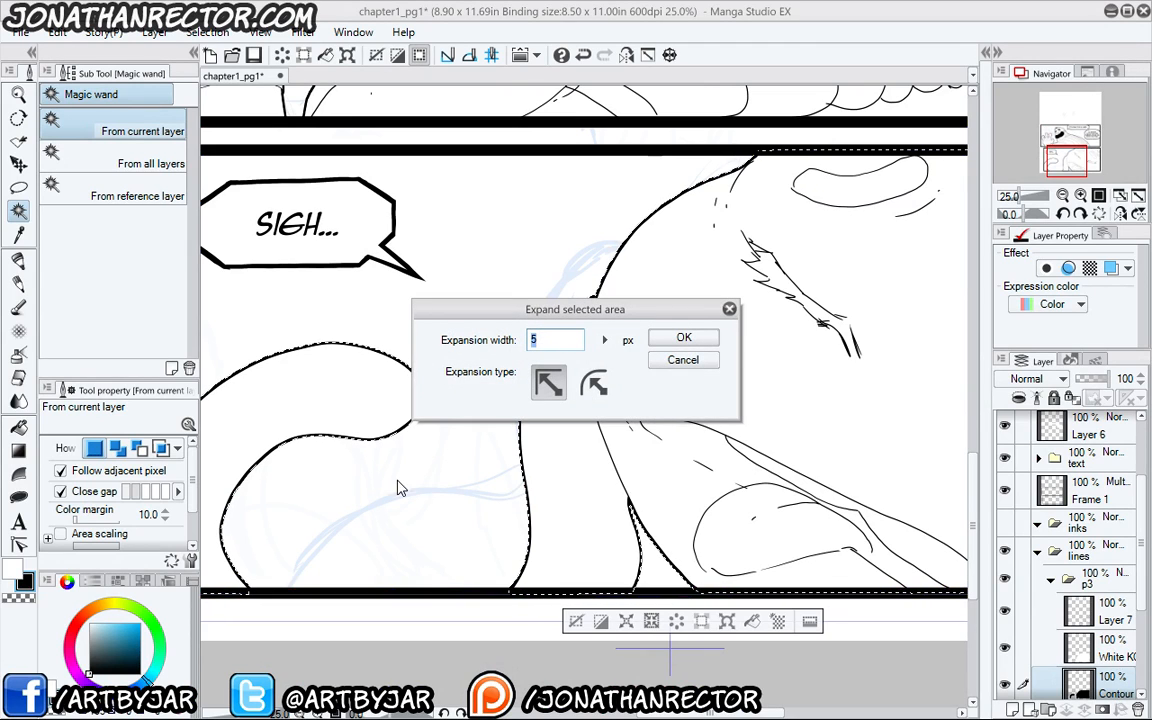
key(Return)
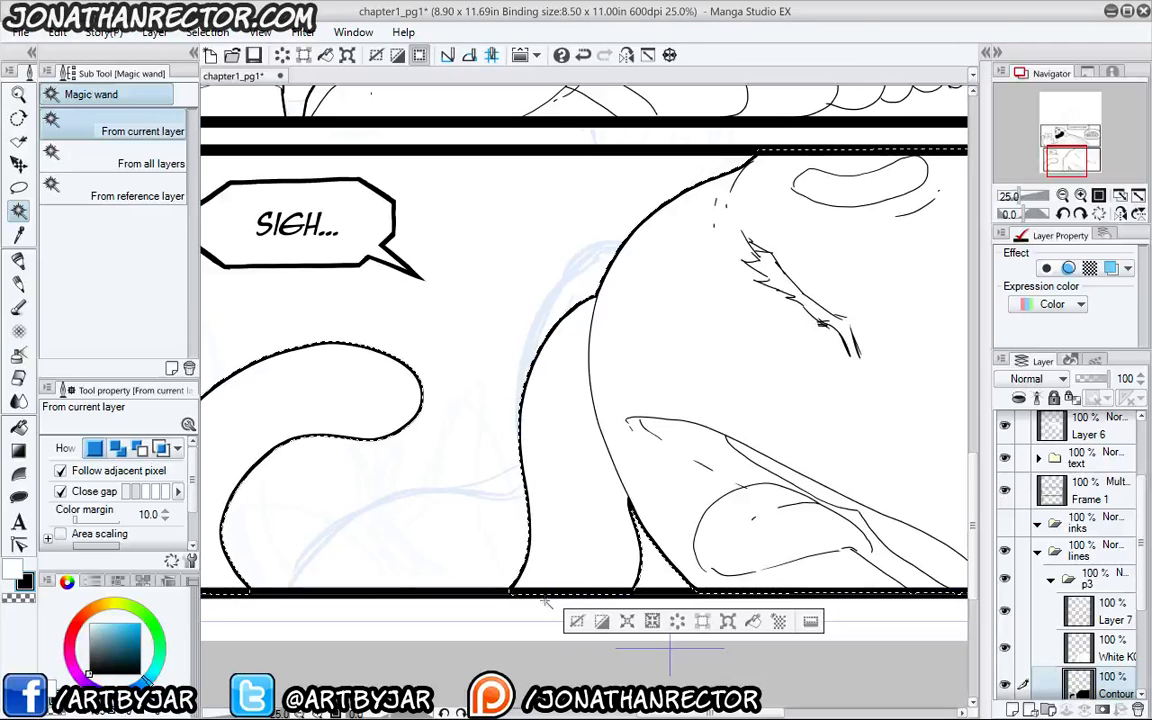
key(ctrl+d)
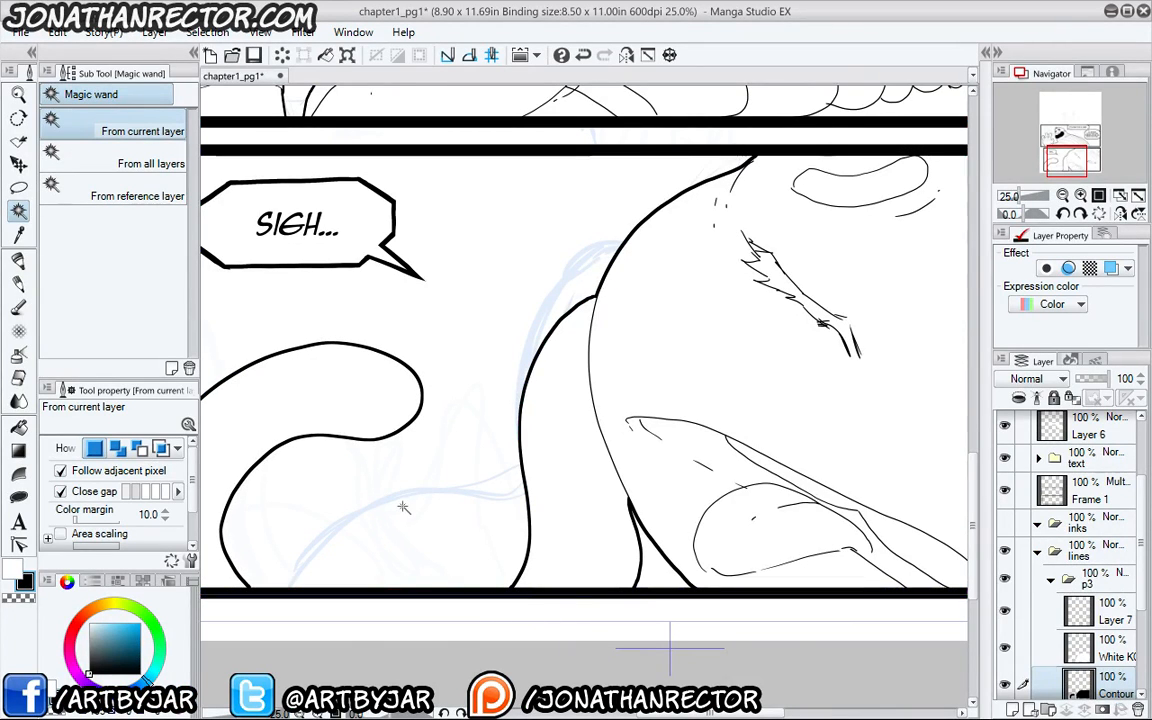
- Save the chapter1_pg1 page file
scroll(397, 488, down, 1)
drag(383, 486, 383, 598)
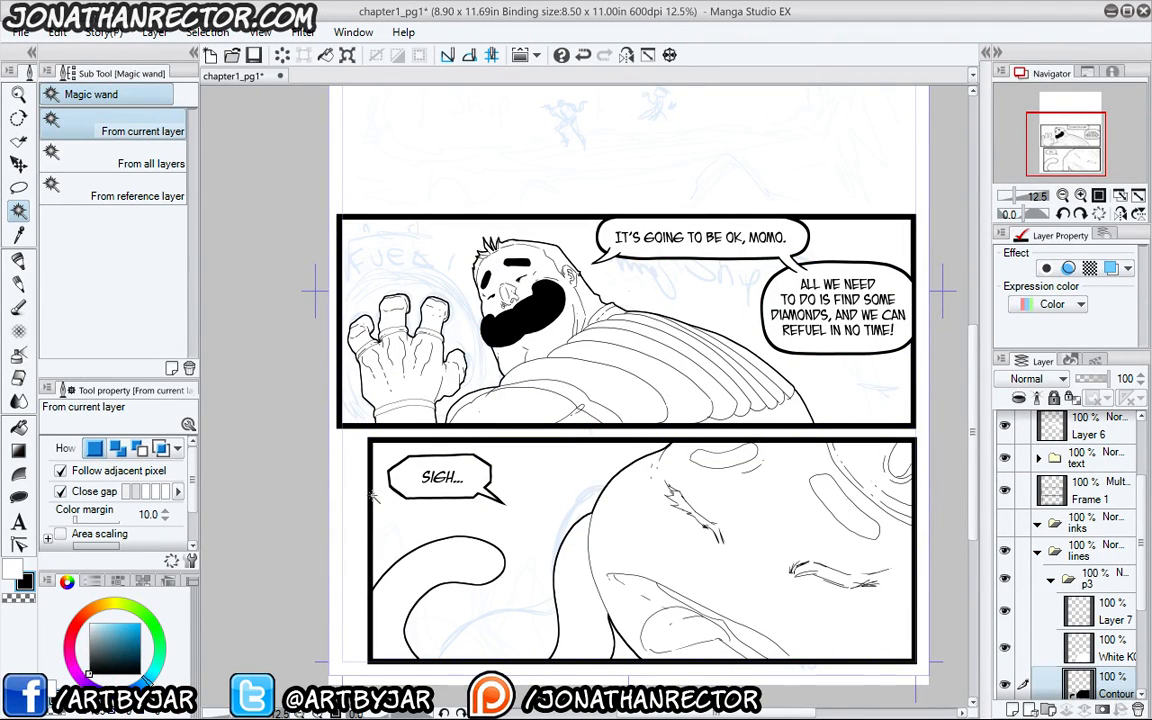
drag(420, 574, 385, 569)
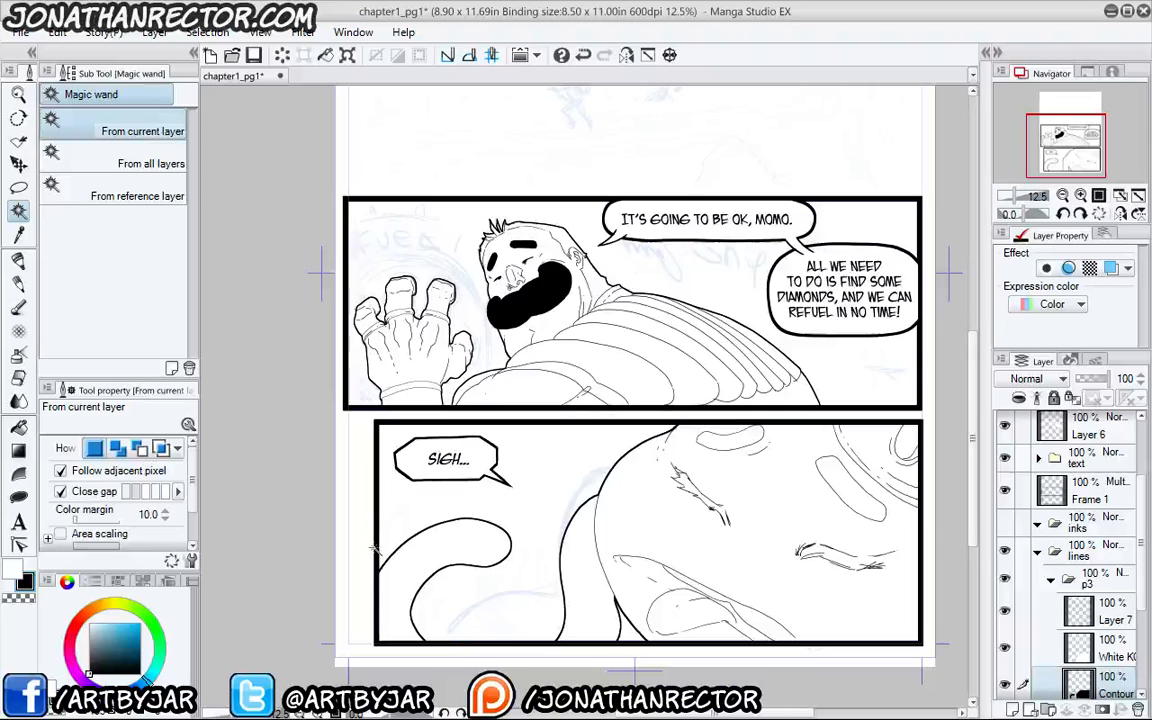
click(398, 562)
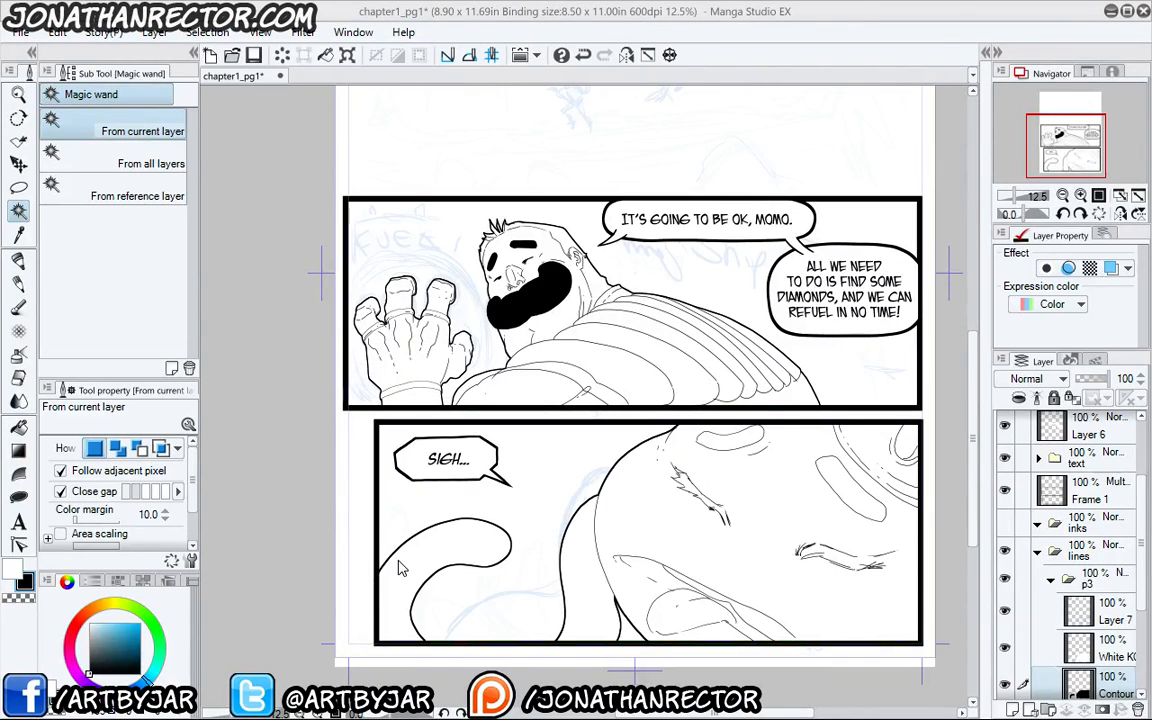
key(ctrl+s)
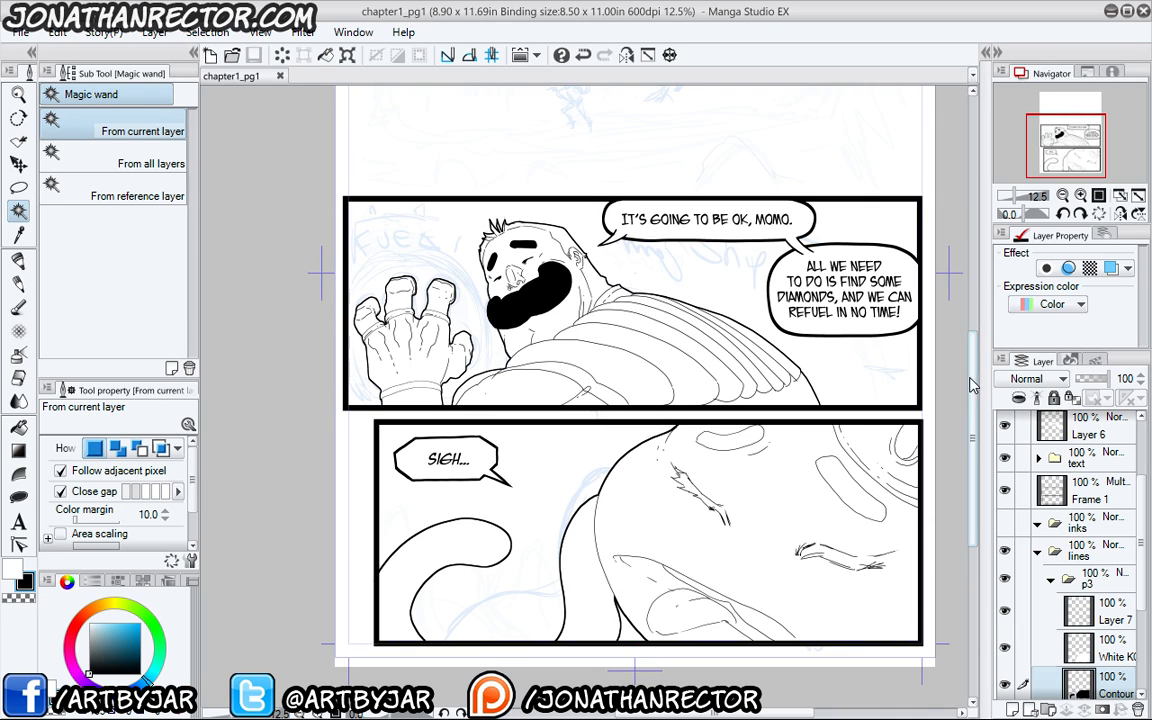
scroll(854, 172, up, 3)
drag(563, 471, 568, 447)
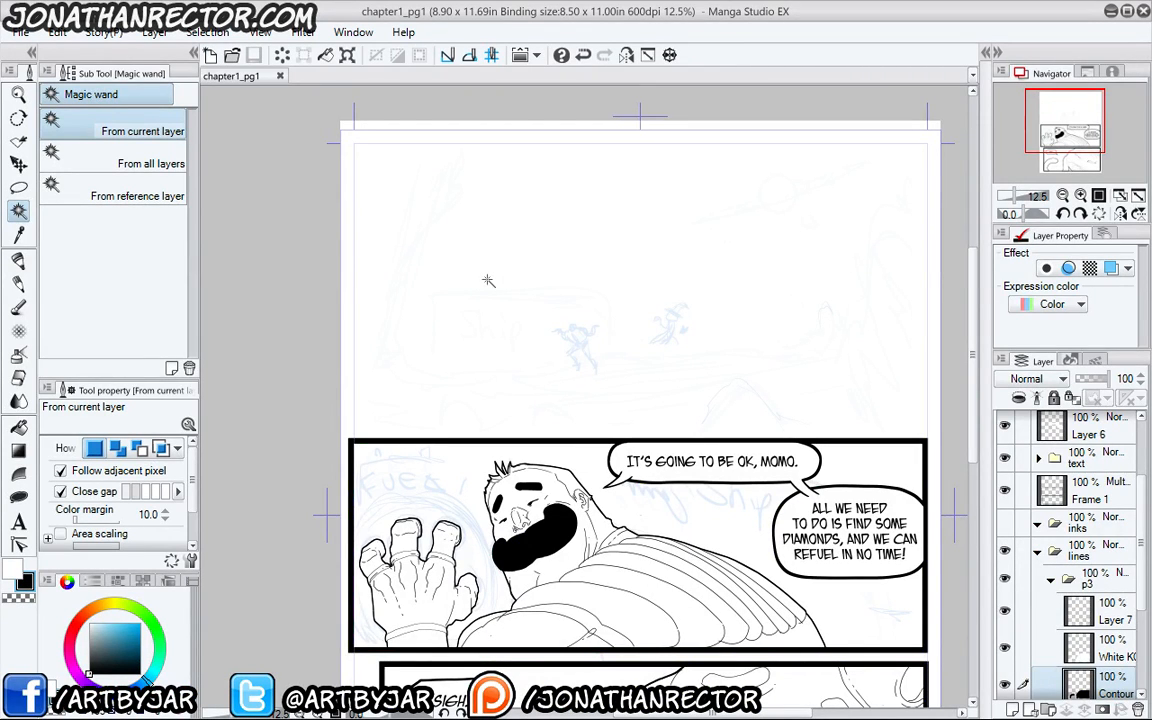
- Show the Layer 2 Copy thumbnail sketch and raise the Thumbnail and roughs folders to 100% opacity
scroll(460, 265, down, 3)
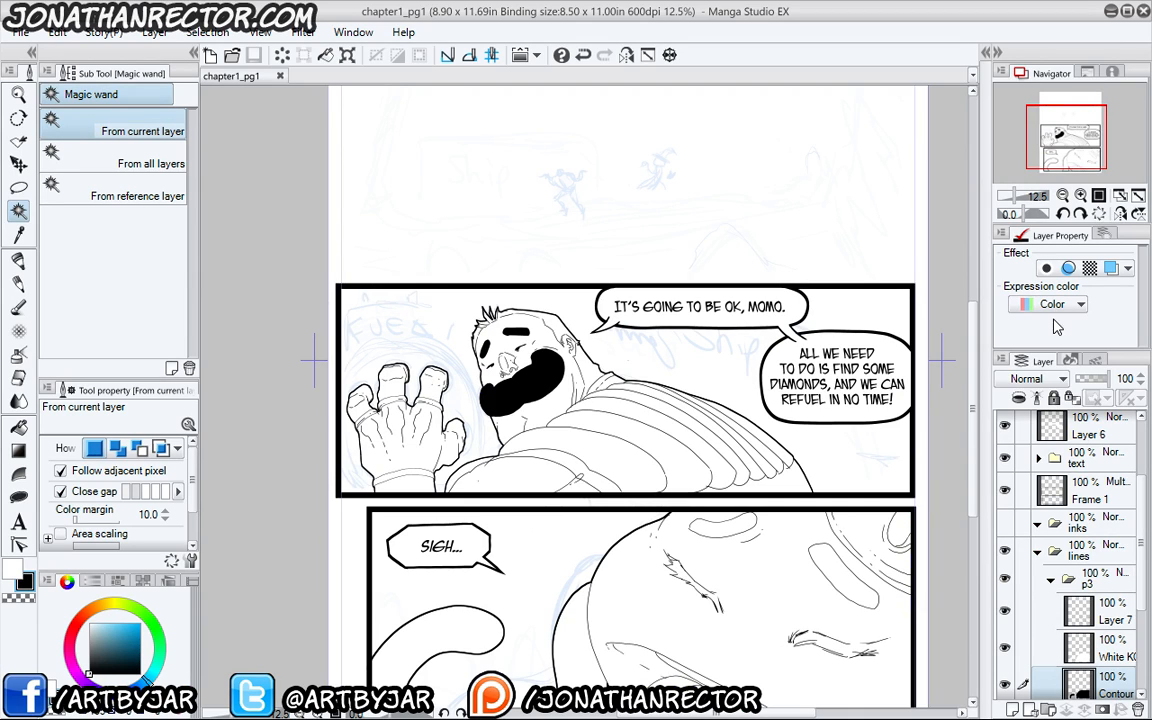
scroll(1025, 490, down, 3)
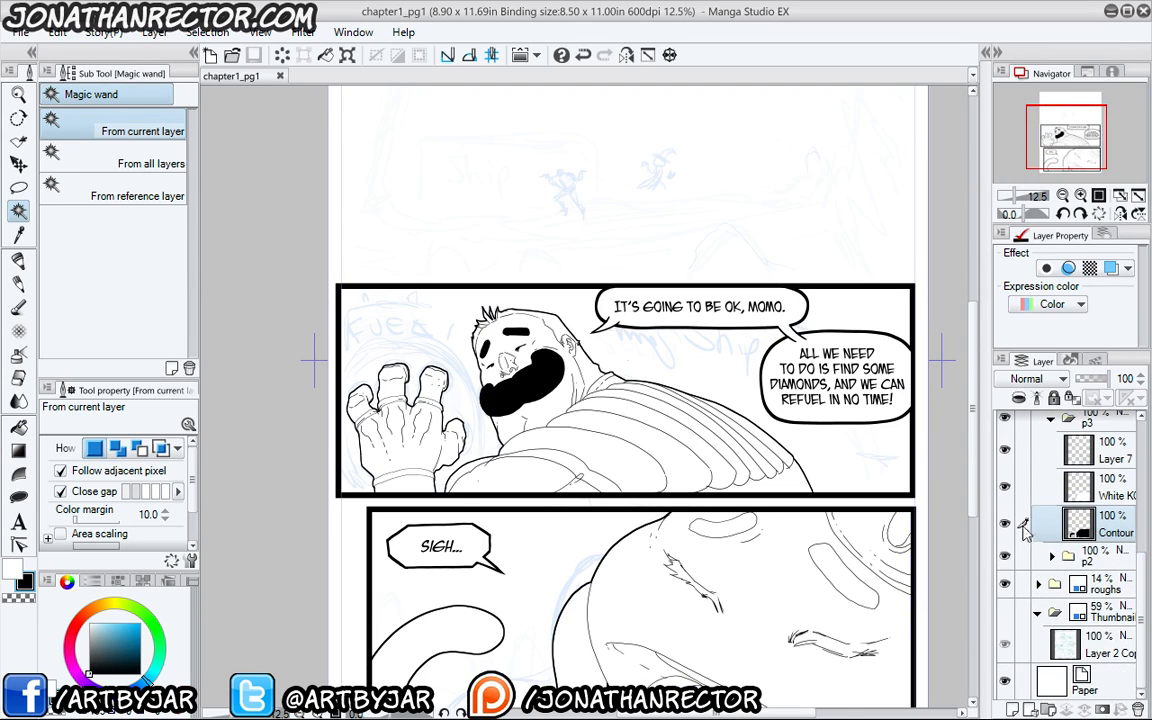
click(1006, 643)
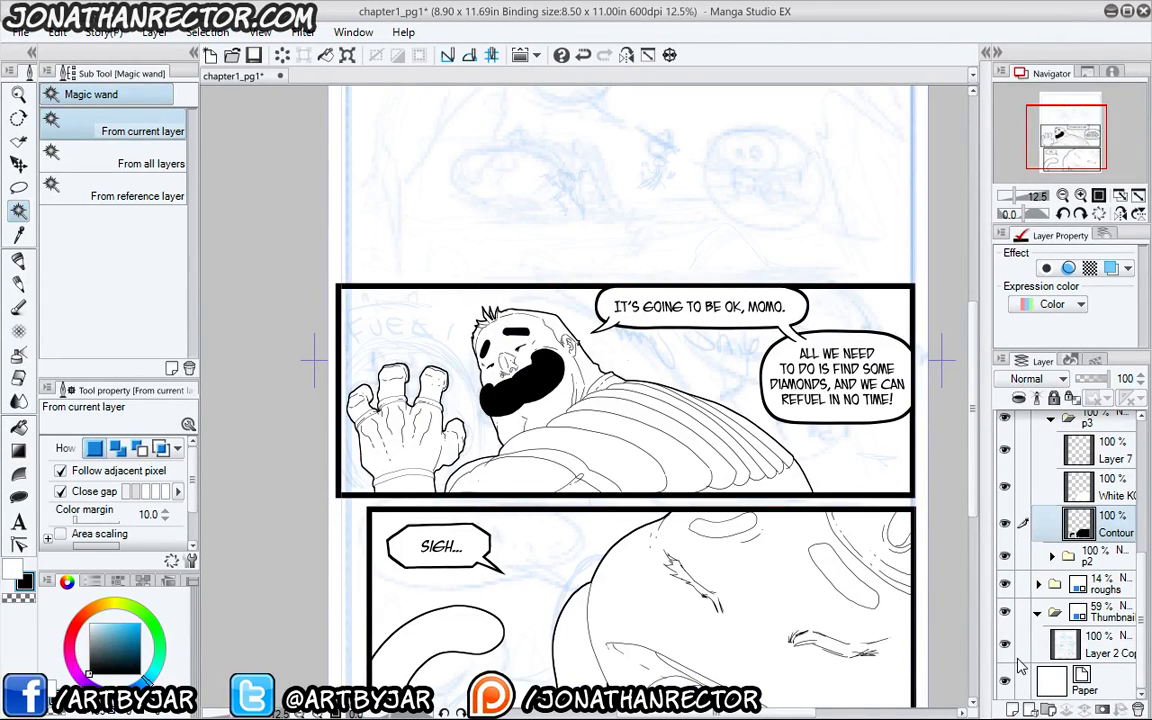
click(1088, 645)
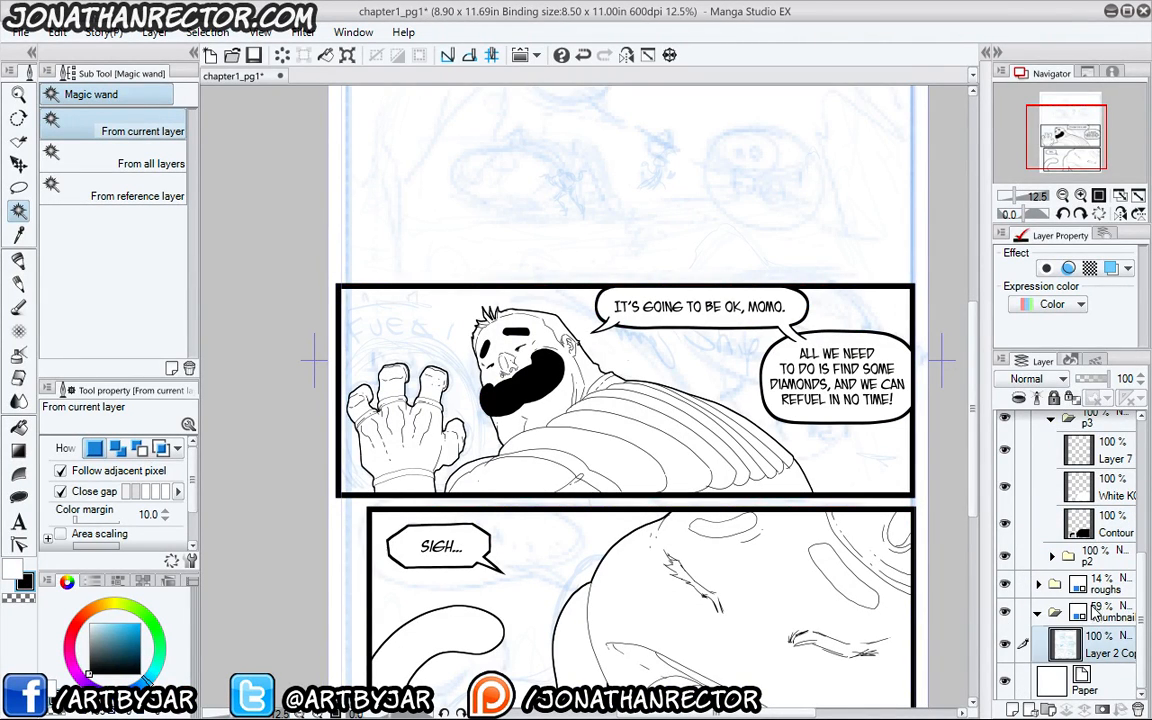
click(1105, 590)
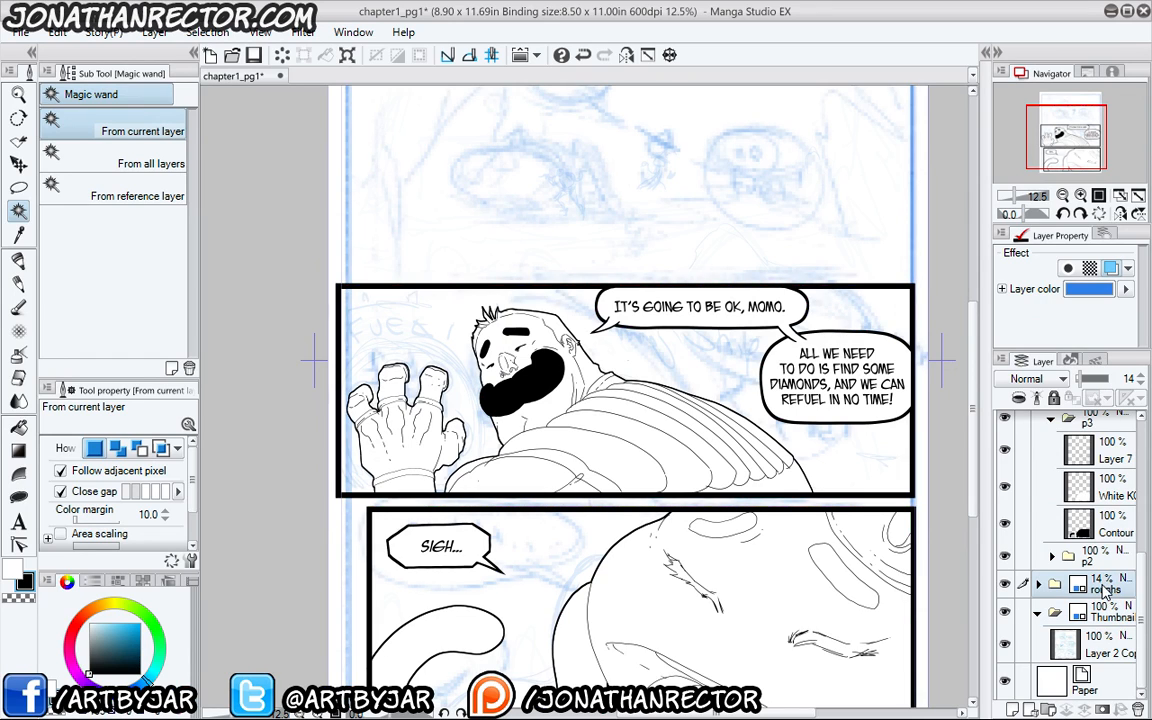
drag(1080, 379, 1130, 381)
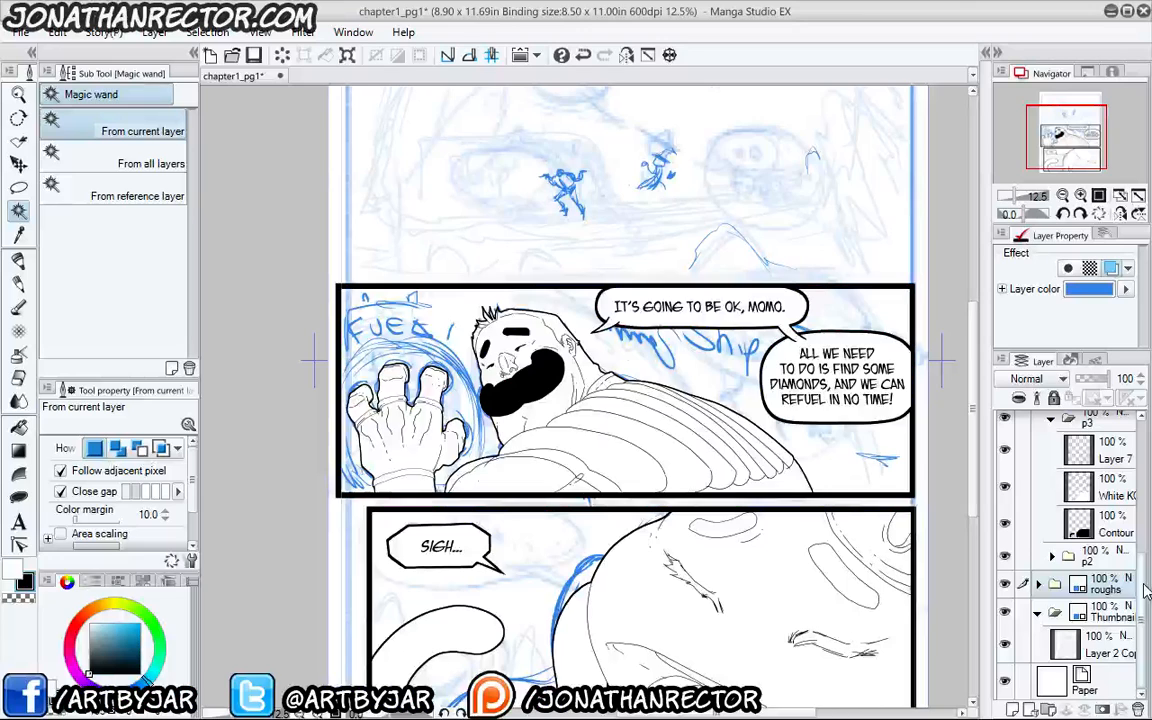
- Expand the roughs folder and make its New Lines layer active for reworking the first panel
drag(543, 283, 515, 481)
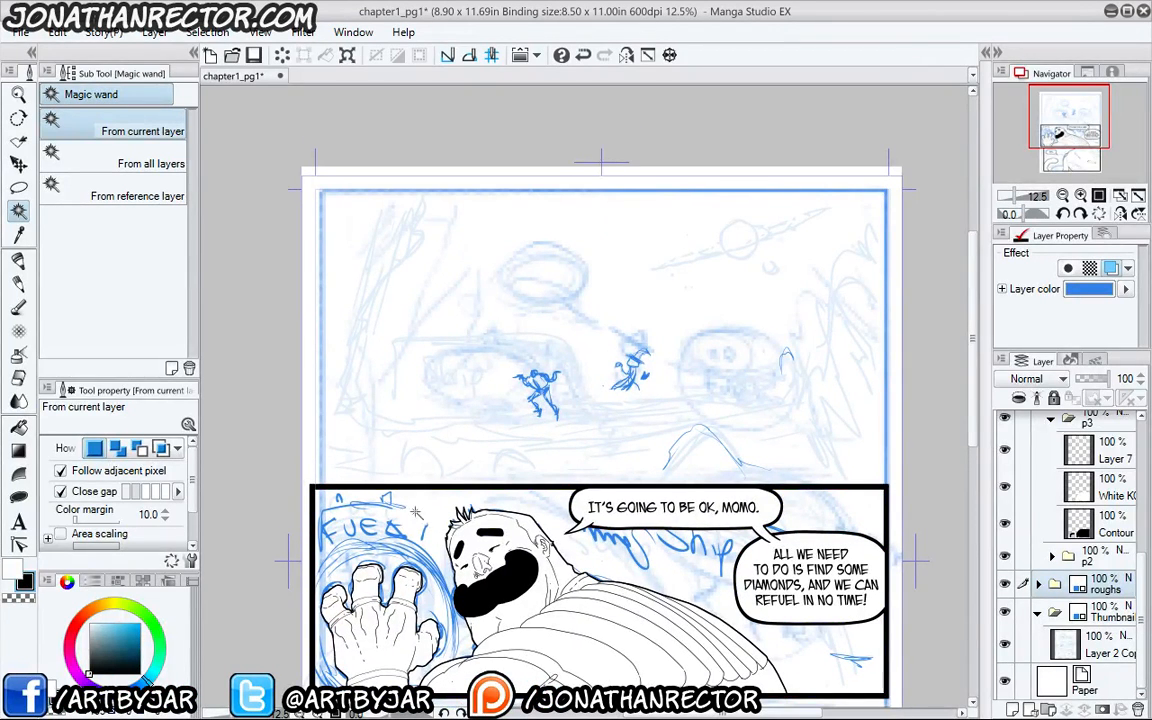
scroll(316, 303, up, 2)
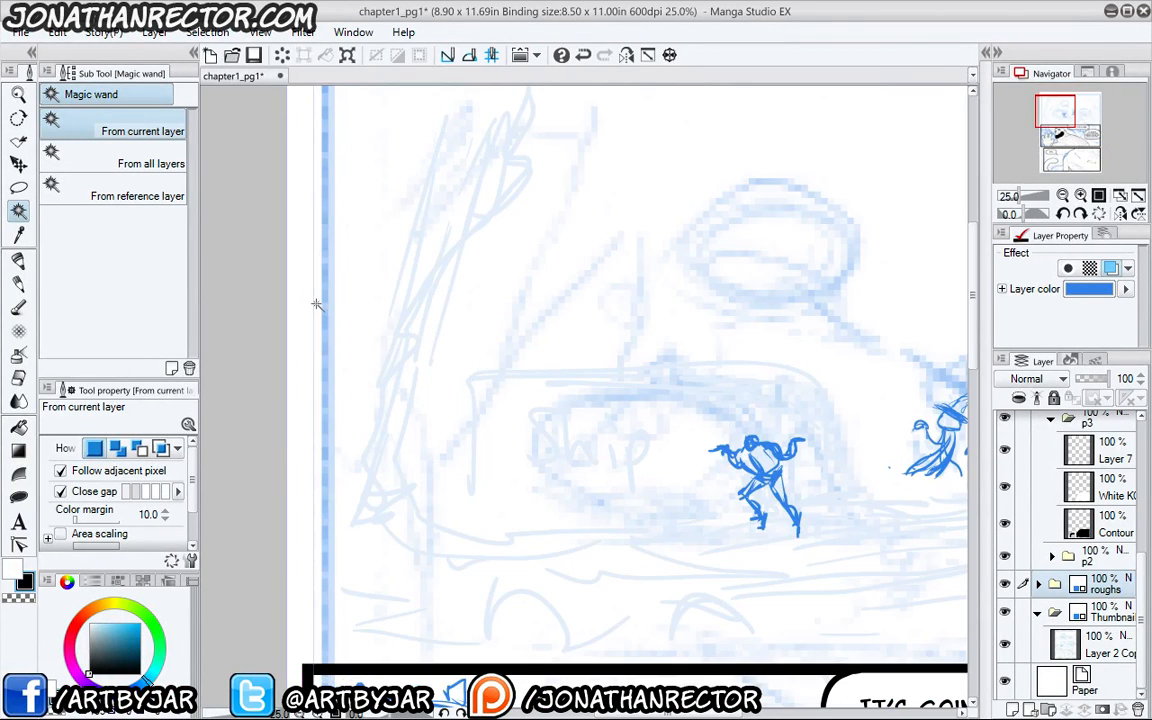
drag(600, 462, 410, 426)
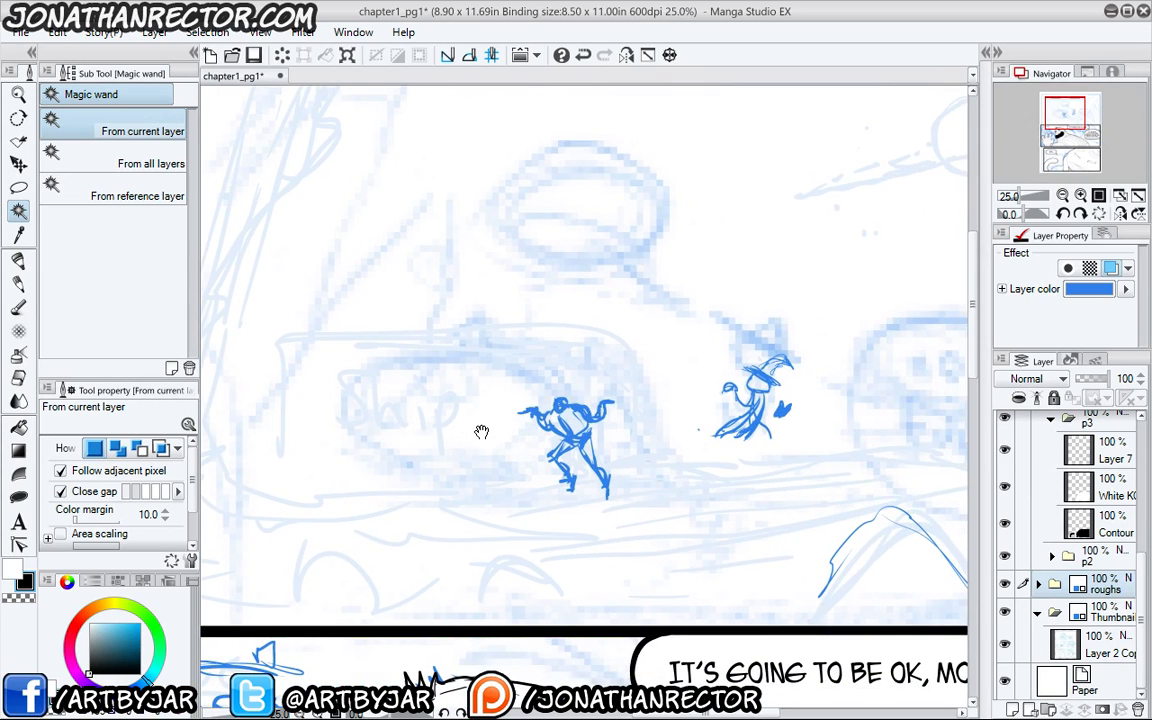
click(1038, 584)
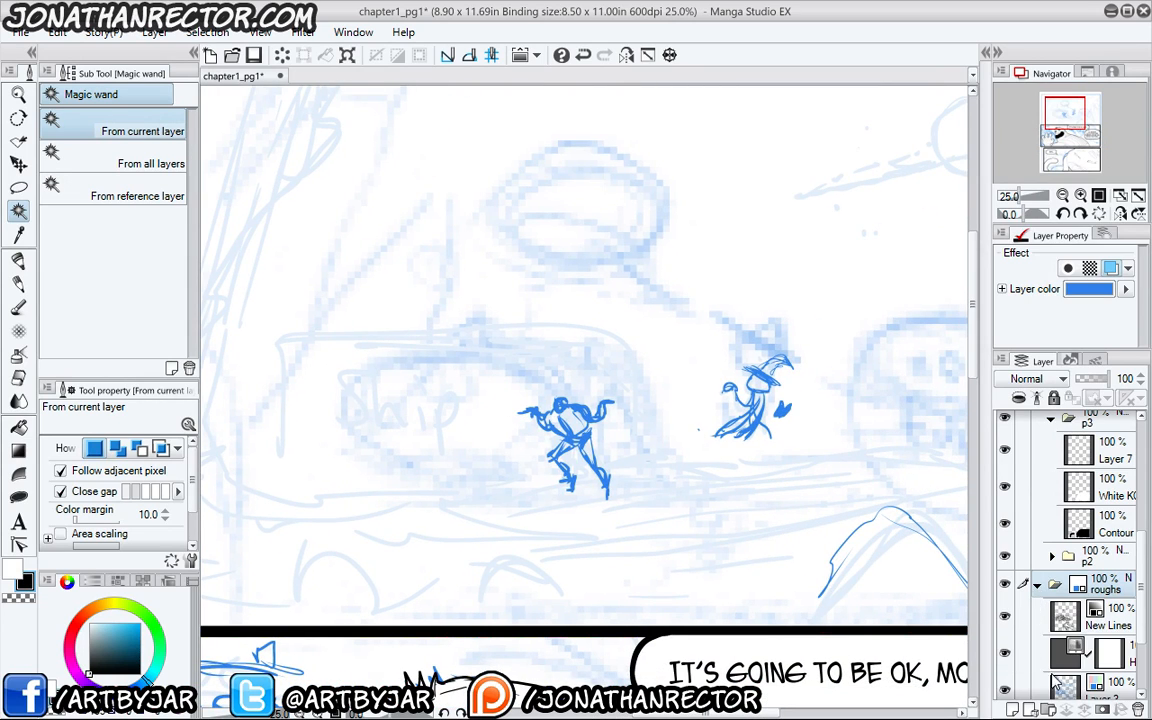
click(1120, 627)
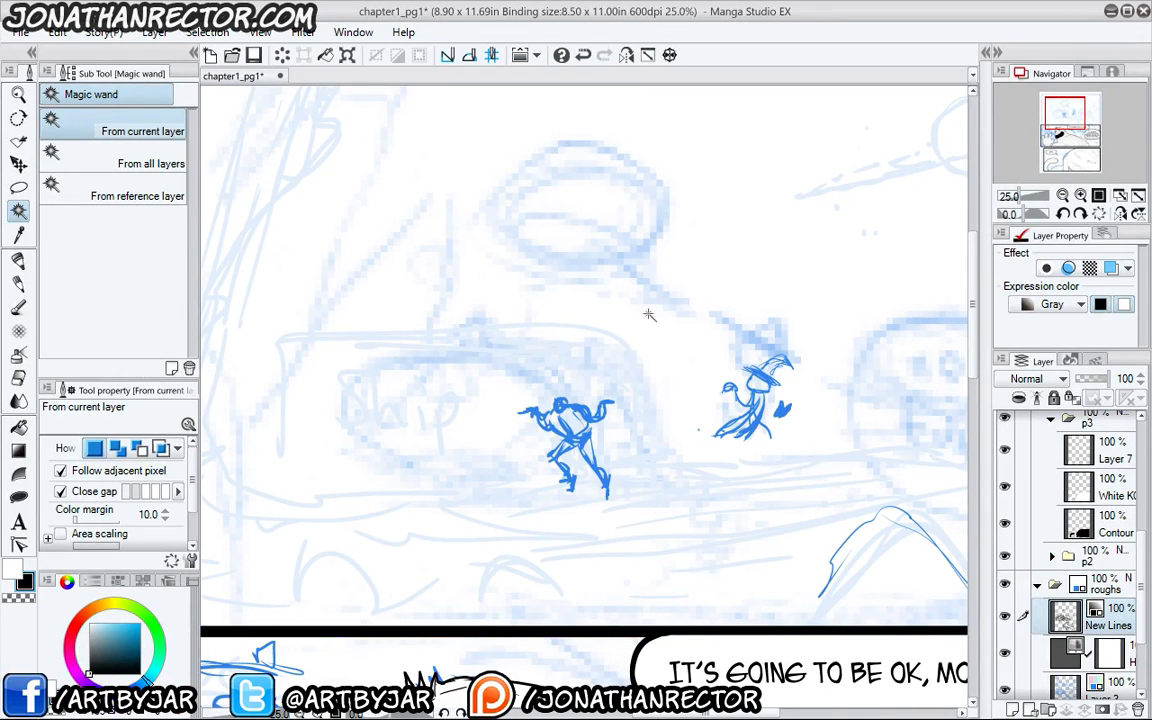
drag(421, 435, 447, 379)
key(p)
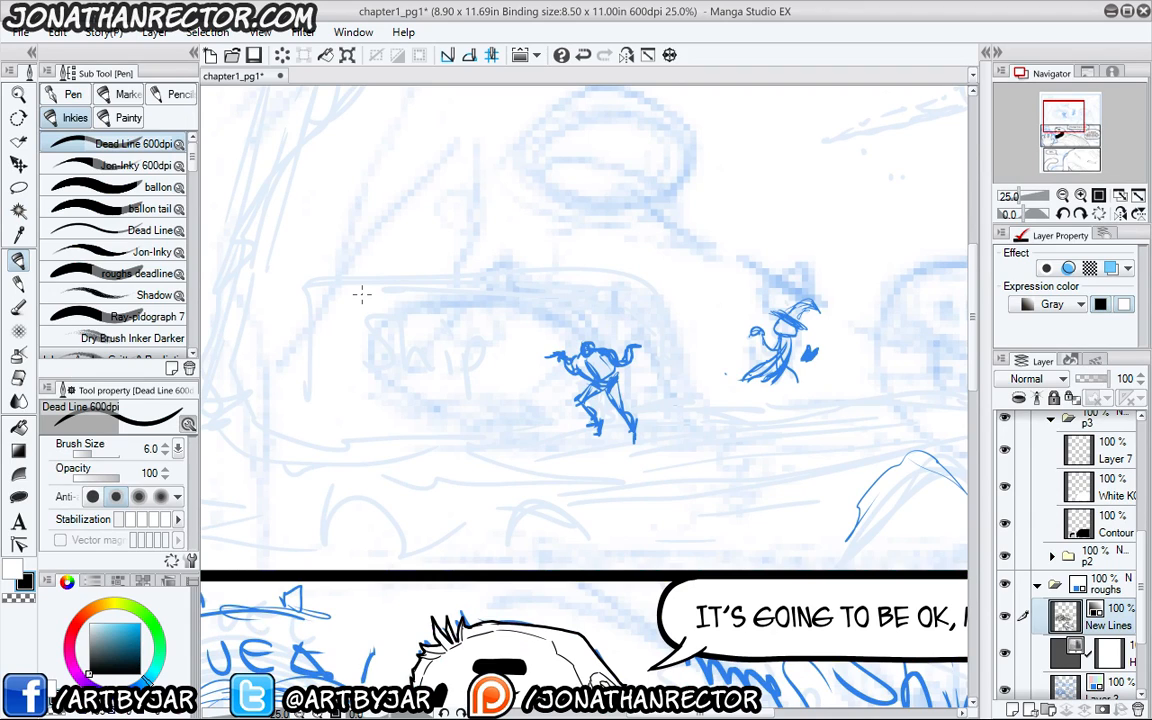
click(19, 280)
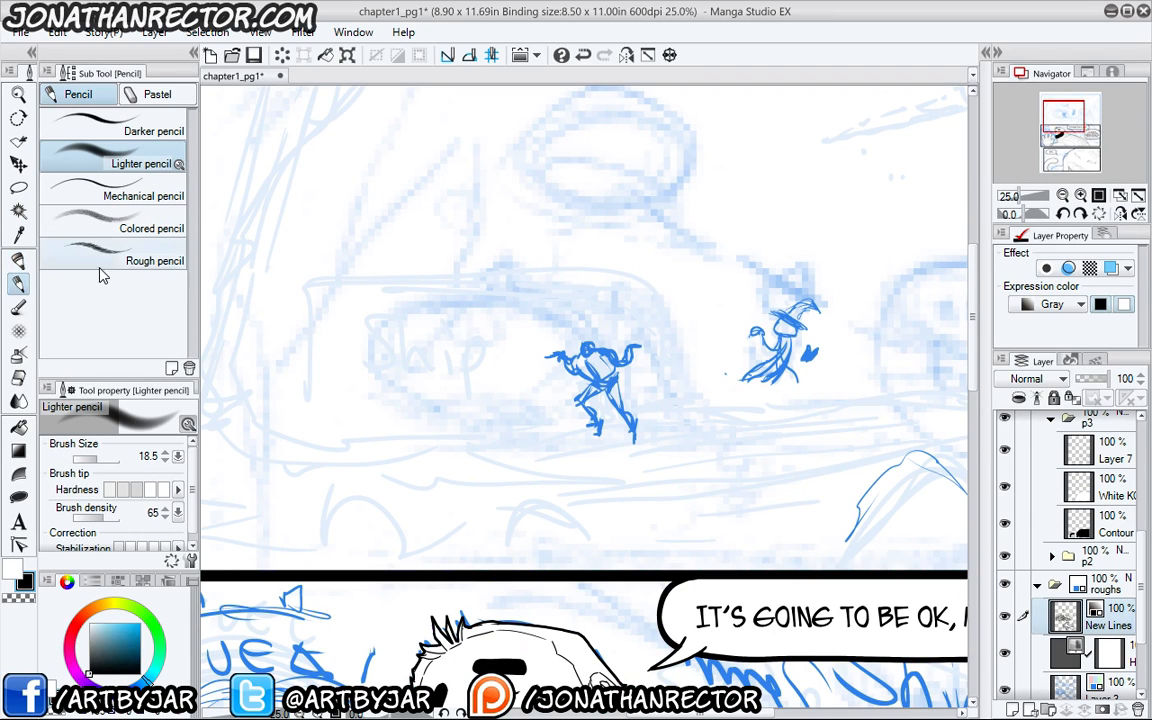
drag(508, 358, 512, 382)
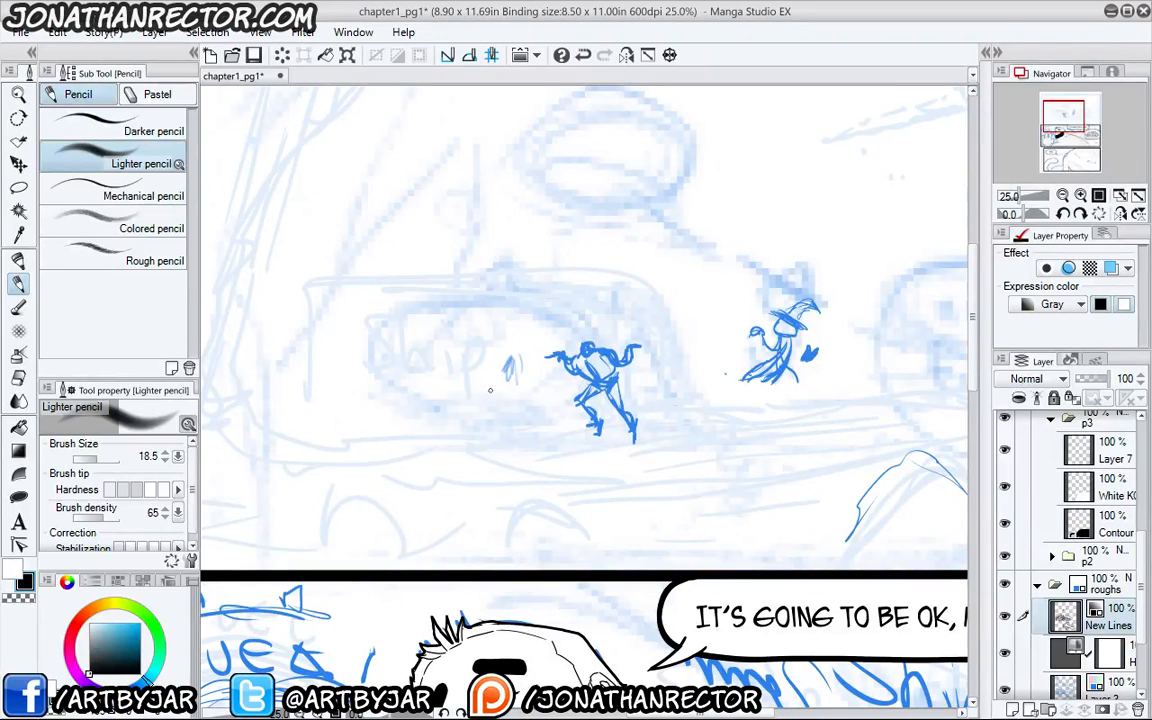
- Erase the two small figures from the first panel's rough with the Hard eraser, and hide the palettes to enlarge the canvas
key(e)
mouse_move(599, 343)
mouse_down()
mouse_move(561, 380)
mouse_move(600, 428)
mouse_move(680, 368)
mouse_move(815, 311)
mouse_move(688, 441)
mouse_move(459, 400)
mouse_move(508, 340)
mouse_move(600, 420)
mouse_up()
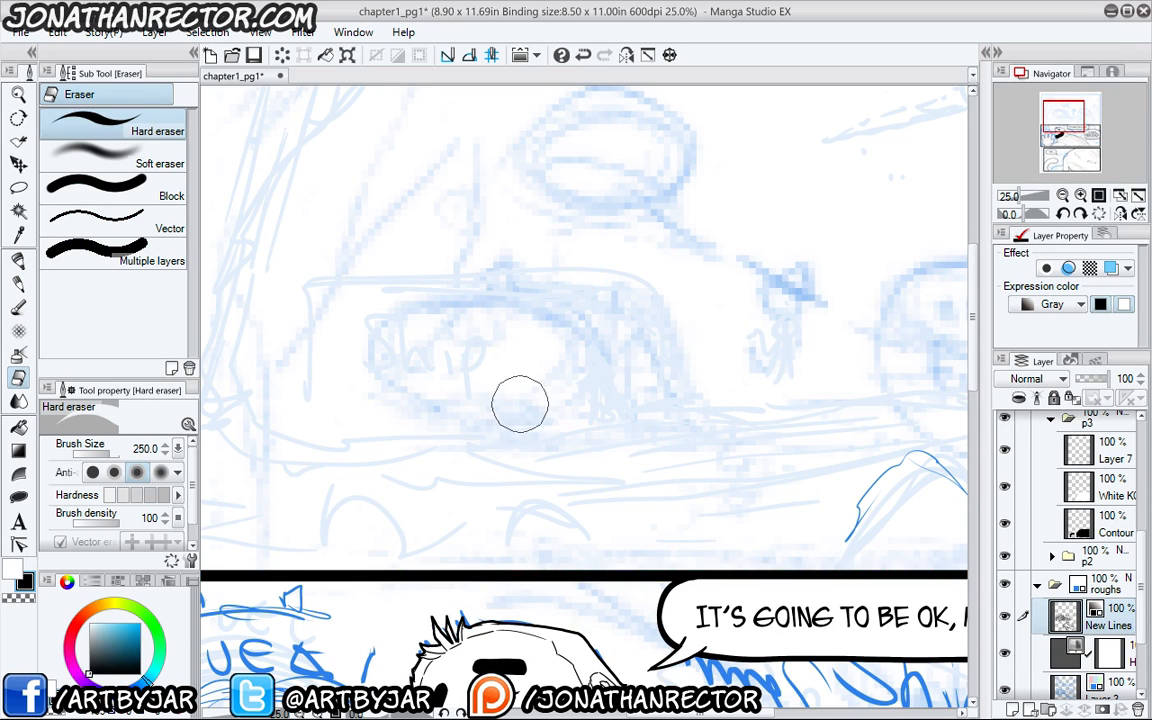
key(Tab)
drag(515, 483, 599, 501)
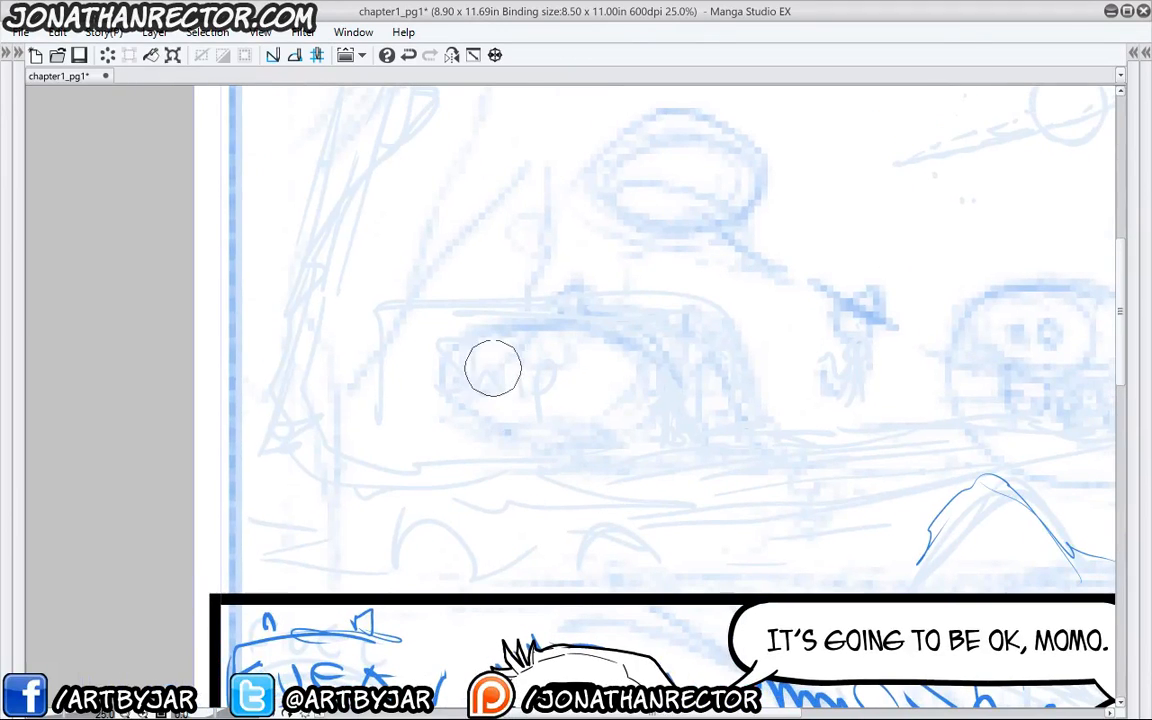
- Sketch a ground line across the first panel, with bushes along its right half and tall blades of foliage at the panel's right edge
drag(471, 326, 321, 432)
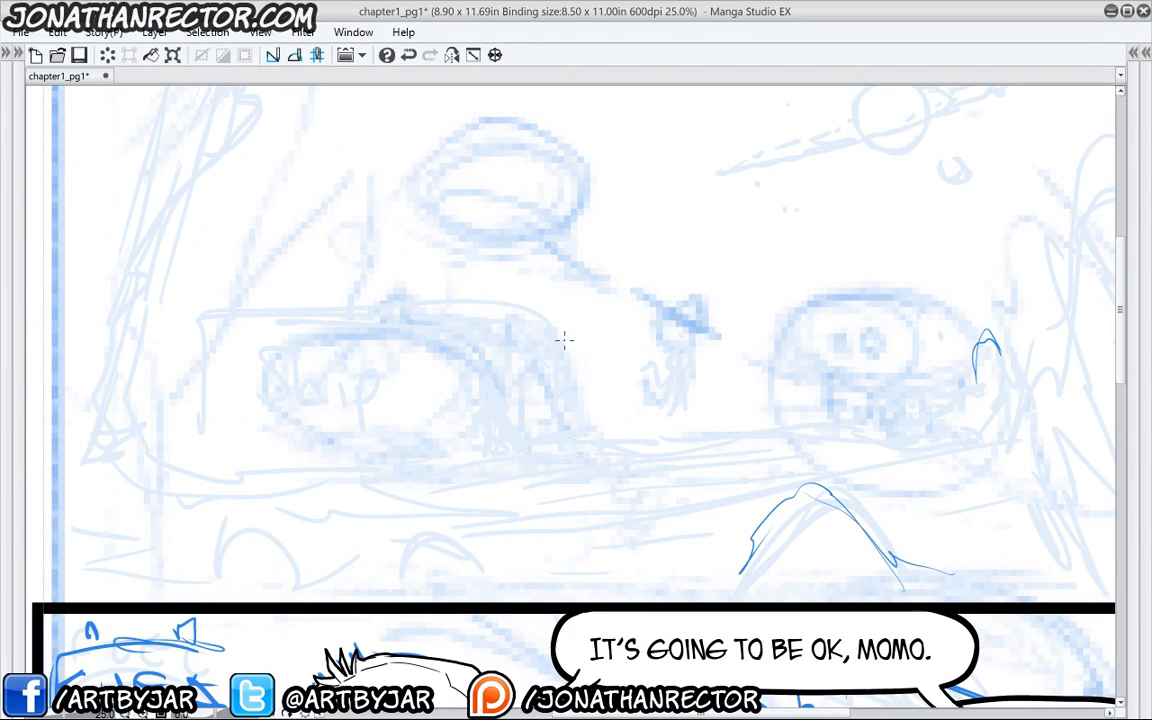
drag(592, 430, 581, 427)
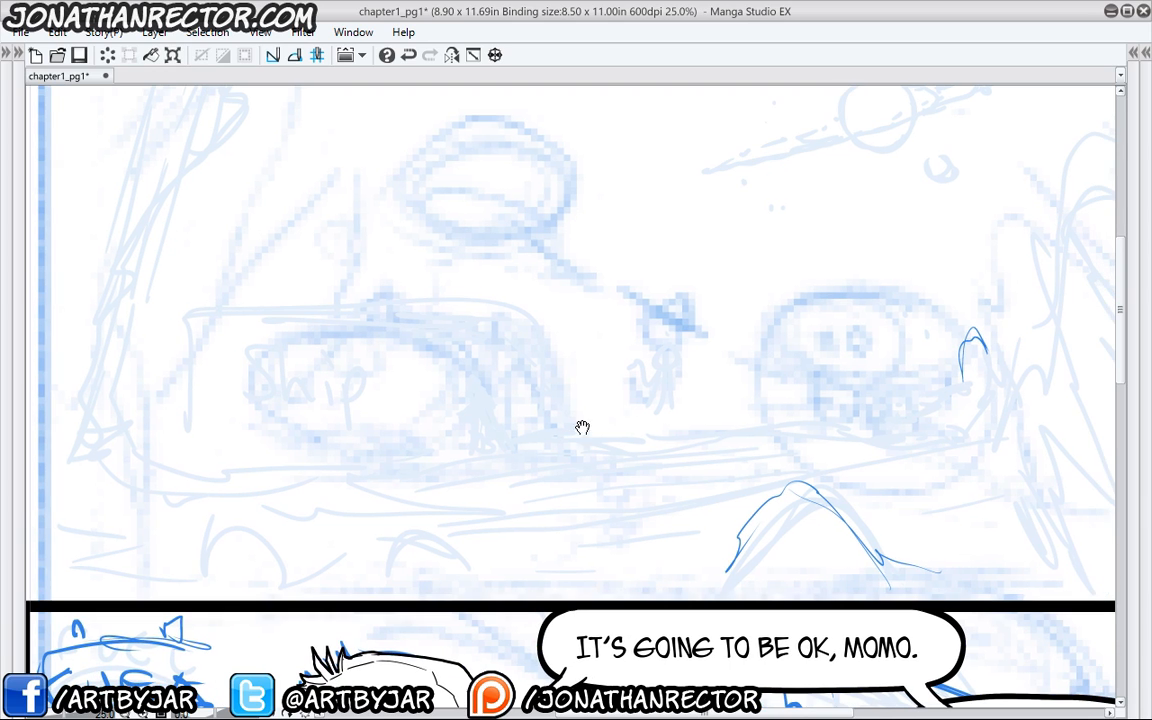
drag(790, 444, 716, 445)
mouse_move(1088, 406)
mouse_down()
mouse_move(398, 462)
mouse_move(175, 460)
mouse_up()
mouse_move(461, 447)
mouse_down()
mouse_move(822, 428)
mouse_move(862, 380)
mouse_move(886, 416)
mouse_move(999, 345)
mouse_up()
drag(964, 420, 1016, 330)
drag(979, 403, 1100, 264)
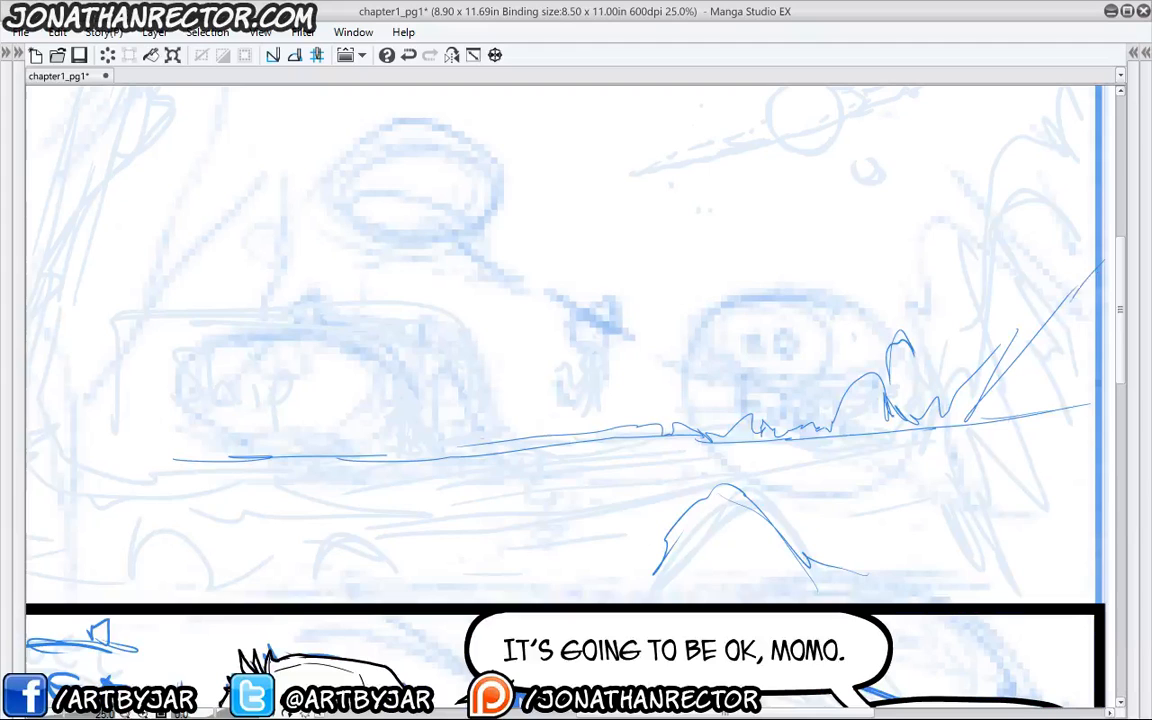
drag(976, 505, 1073, 300)
mouse_move(969, 600)
mouse_down()
mouse_move(1105, 315)
mouse_move(1095, 348)
mouse_up()
drag(1000, 540, 1090, 355)
- Sketch a hillside sloping down from the first panel's left edge to the ground line
drag(255, 340, 290, 335)
drag(242, 473, 137, 410)
drag(87, 414, 161, 441)
drag(229, 490, 74, 338)
mouse_move(90, 351)
mouse_down()
mouse_move(122, 351)
mouse_move(74, 341)
mouse_up()
- Sketch overlapping pointed leaves in the foreground at the first panel's lower left corner
drag(97, 511, 105, 524)
drag(196, 578, 86, 496)
drag(247, 613, 74, 478)
mouse_move(245, 612)
mouse_down()
mouse_move(59, 459)
mouse_move(163, 524)
mouse_up()
mouse_move(175, 522)
mouse_down()
mouse_move(267, 545)
mouse_move(188, 523)
mouse_up()
mouse_move(304, 580)
mouse_down()
mouse_move(176, 518)
mouse_move(182, 525)
mouse_up()
drag(257, 550, 182, 546)
drag(180, 530, 146, 517)
- Add tall grass blades and tufts on the left hillside and small bushes along the left part of the ground line
mouse_move(234, 455)
mouse_down()
mouse_move(200, 440)
mouse_move(95, 256)
mouse_up()
drag(155, 385, 80, 265)
drag(150, 352, 104, 270)
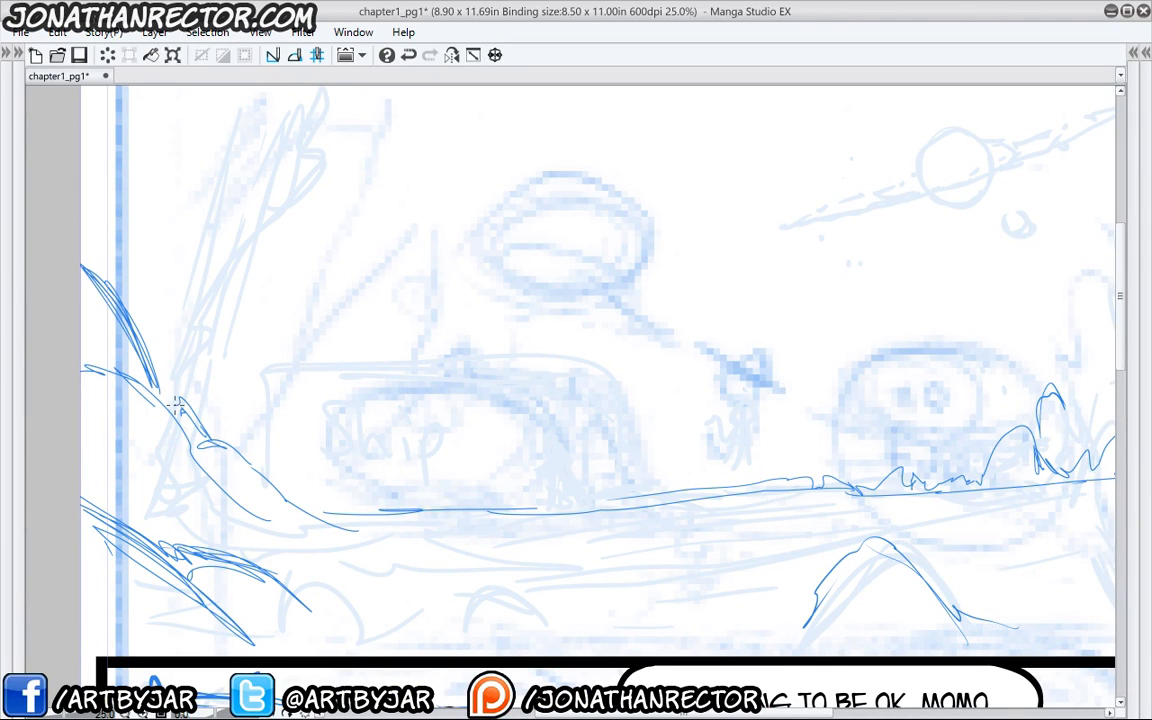
drag(176, 405, 200, 430)
drag(310, 413, 296, 437)
mouse_move(660, 518)
mouse_down()
mouse_move(451, 516)
mouse_move(330, 468)
mouse_move(290, 470)
mouse_move(210, 422)
mouse_up()
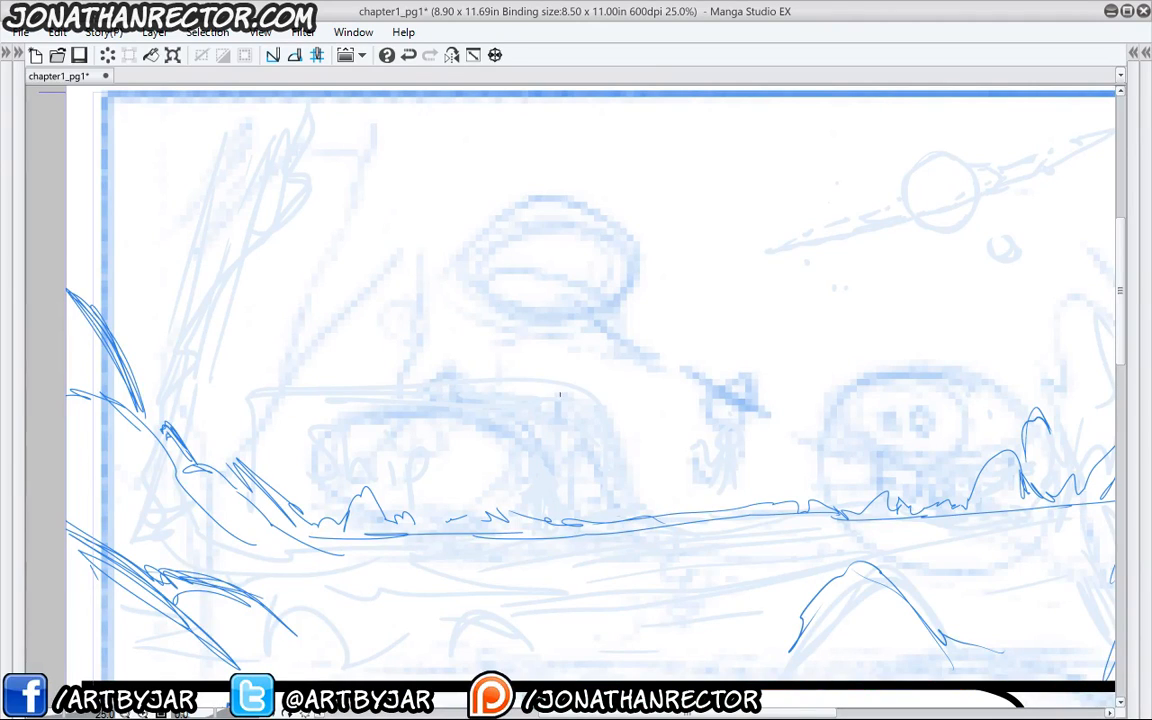
- Rough in a large round ship body resting on the ground line, left of the panel's centre, with repeated elliptical strokes
drag(495, 397, 485, 403)
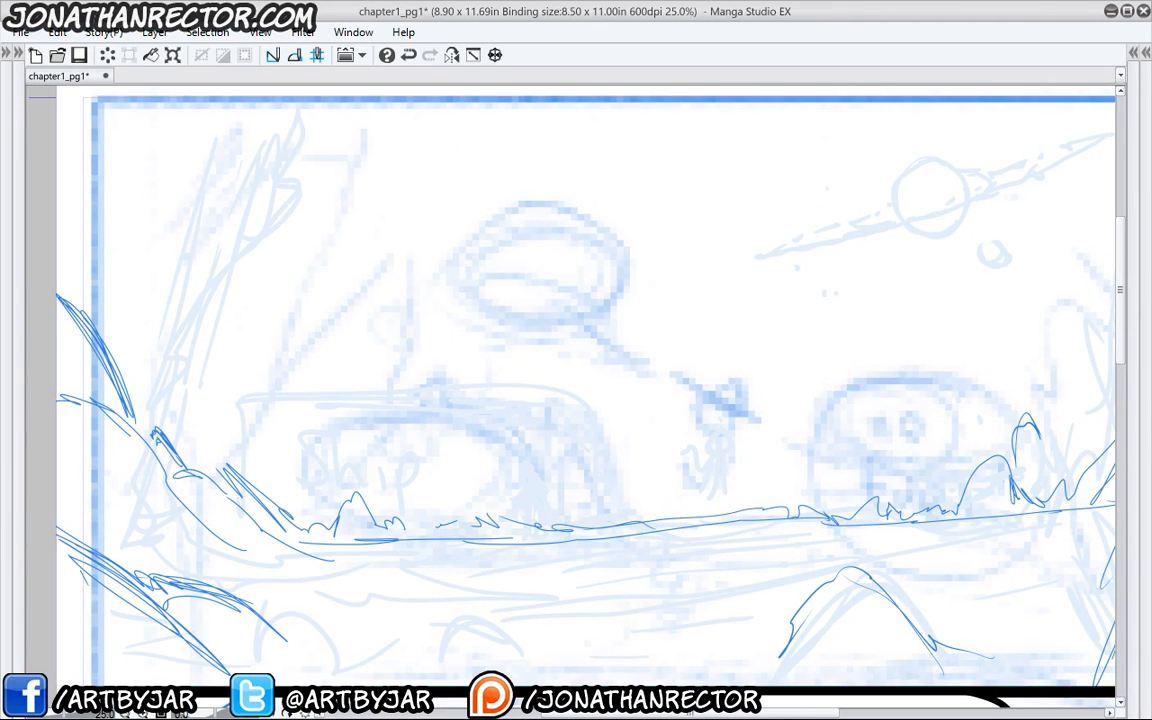
drag(584, 307, 626, 342)
mouse_move(529, 261)
mouse_down()
mouse_move(668, 405)
mouse_move(620, 496)
mouse_up()
drag(590, 267, 438, 290)
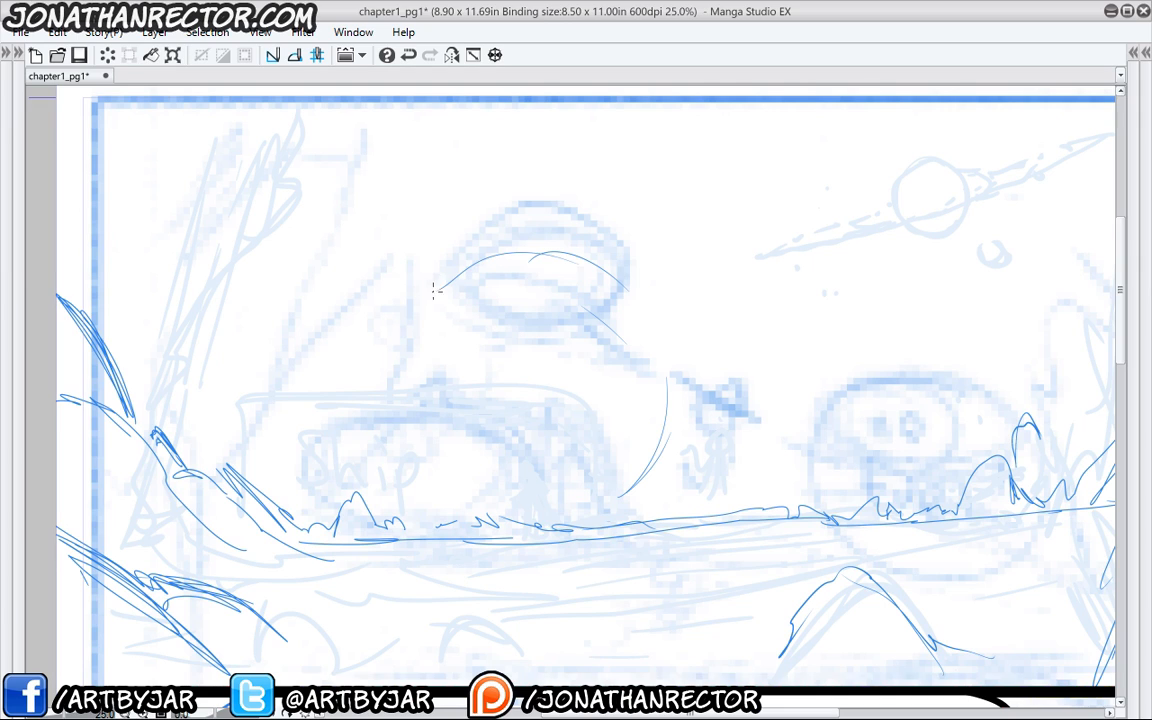
drag(464, 249, 566, 497)
drag(535, 238, 645, 477)
mouse_move(412, 256)
mouse_down()
mouse_move(638, 316)
mouse_move(440, 220)
mouse_move(330, 420)
mouse_move(520, 470)
mouse_move(470, 470)
mouse_up()
drag(640, 295, 592, 528)
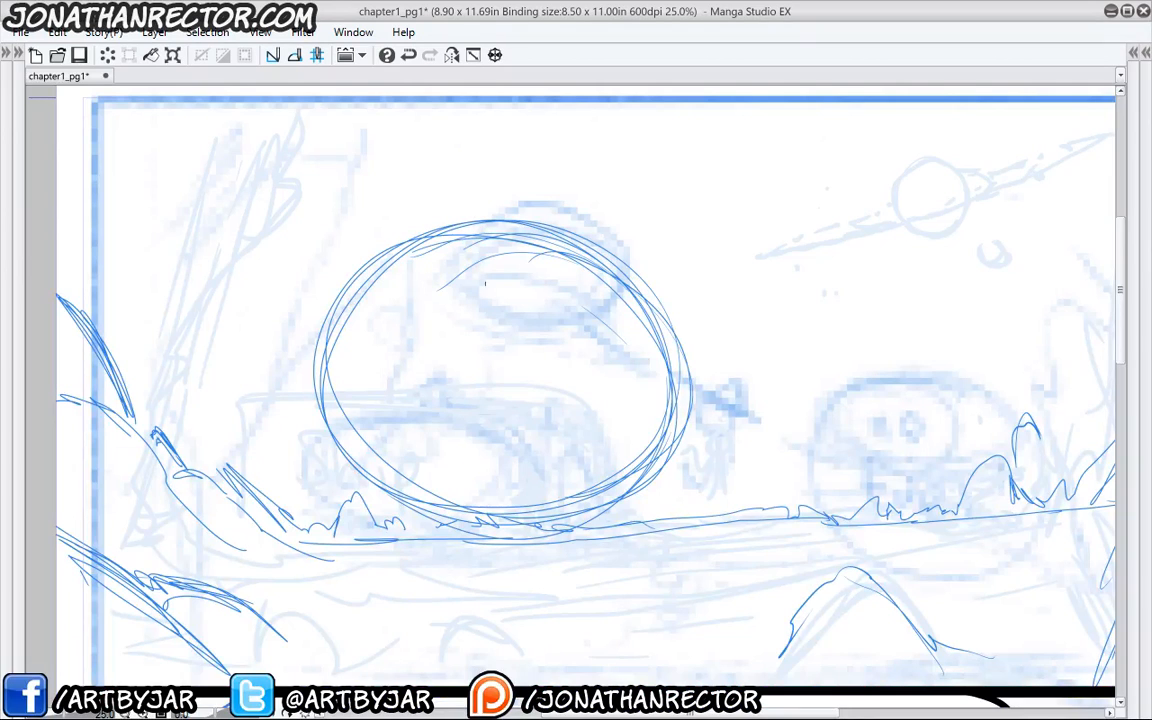
- Sketch a curved dividing line down the round ship body and a boxy section extending from it to the left
mouse_move(505, 422)
mouse_down()
mouse_move(461, 256)
mouse_move(499, 452)
mouse_up()
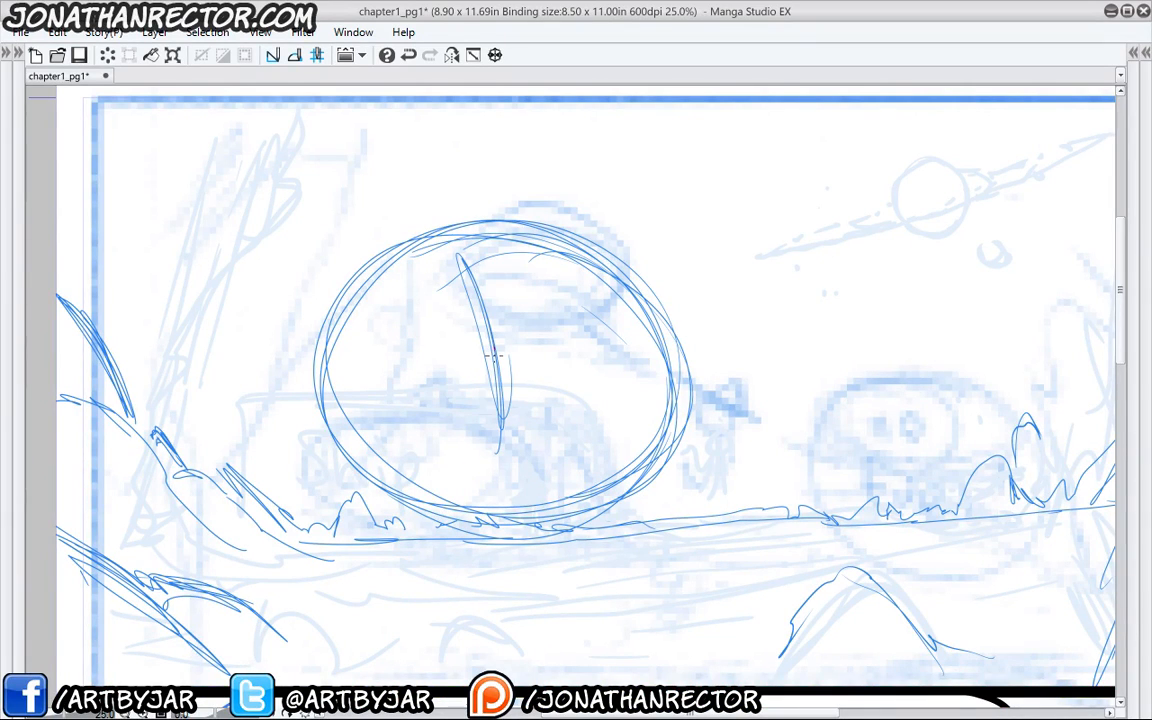
mouse_move(500, 400)
mouse_down()
mouse_move(511, 530)
mouse_move(388, 378)
mouse_up()
drag(496, 354, 310, 370)
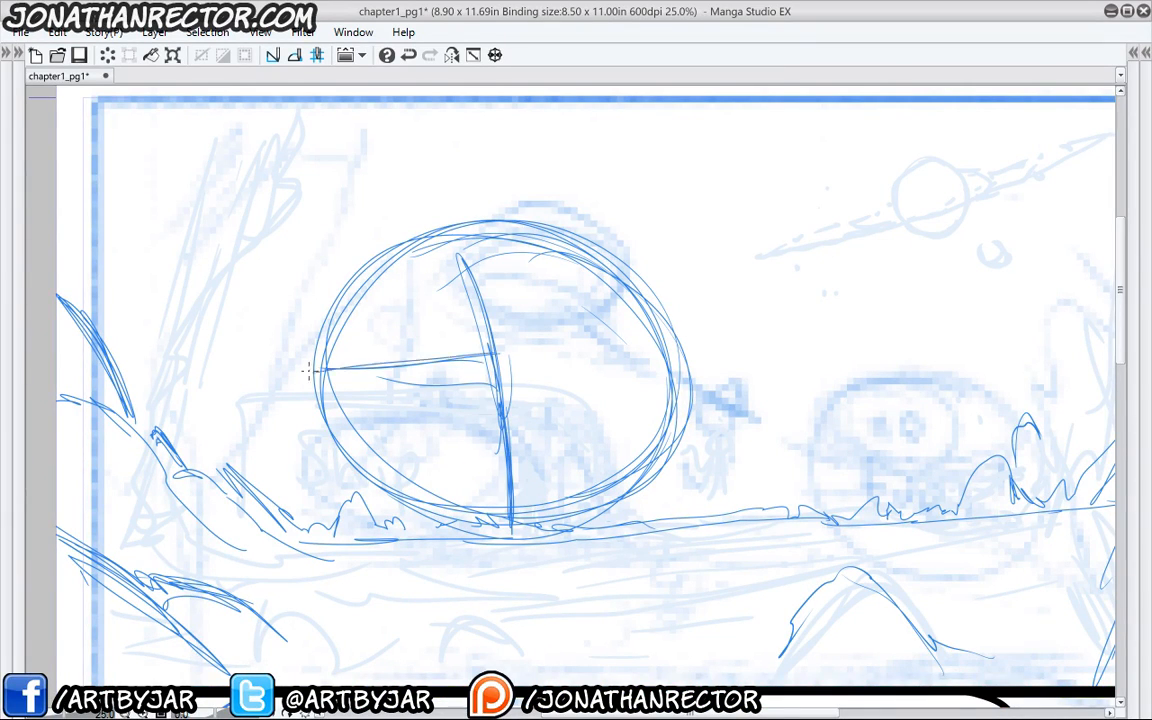
mouse_move(492, 348)
mouse_down()
mouse_move(276, 360)
mouse_move(290, 512)
mouse_up()
drag(505, 520, 300, 526)
drag(281, 390, 295, 502)
drag(283, 394, 296, 508)
drag(492, 349, 330, 369)
drag(501, 430, 508, 535)
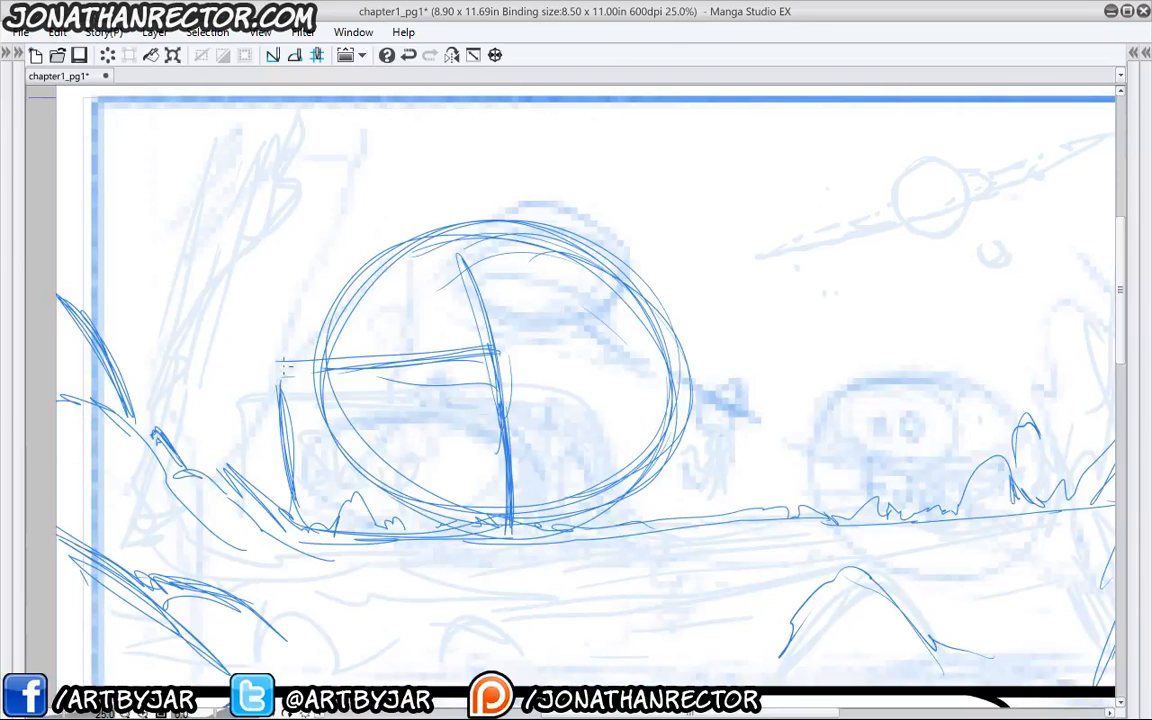
- Add thickness to the boxy section's top and right side, and strengthen the round body's outline
mouse_move(278, 360)
mouse_down()
mouse_move(487, 338)
mouse_move(385, 340)
mouse_up()
mouse_move(497, 332)
mouse_down()
mouse_move(512, 524)
mouse_move(524, 432)
mouse_up()
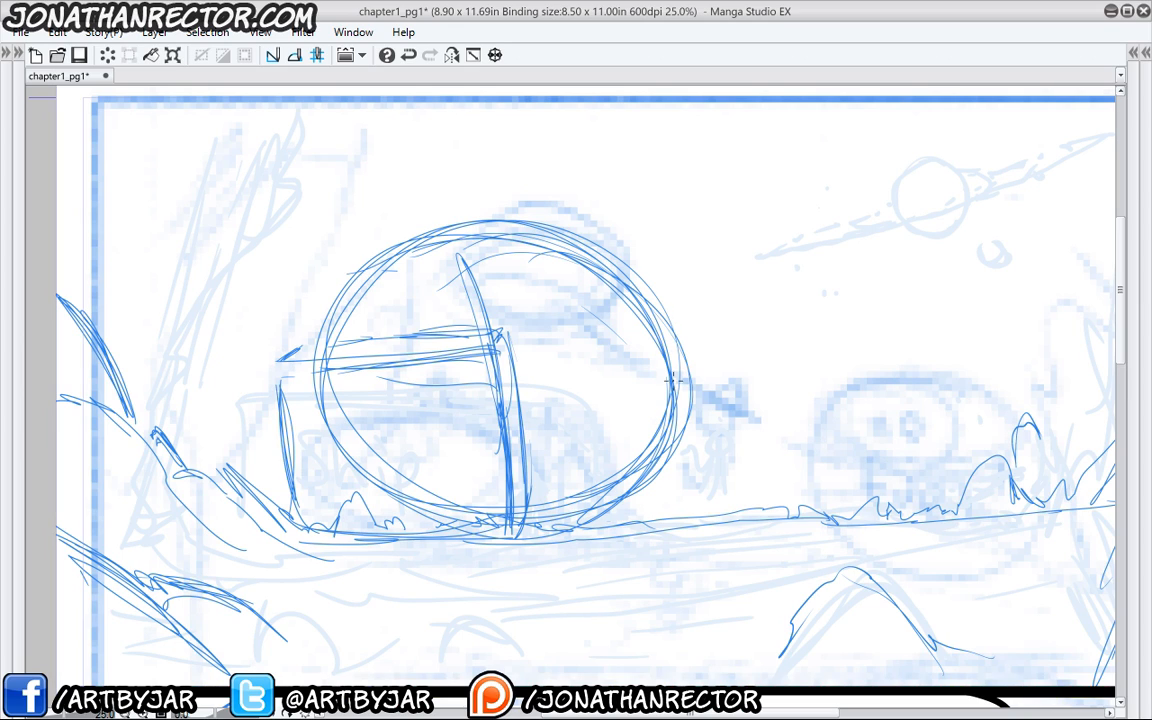
drag(348, 272, 395, 263)
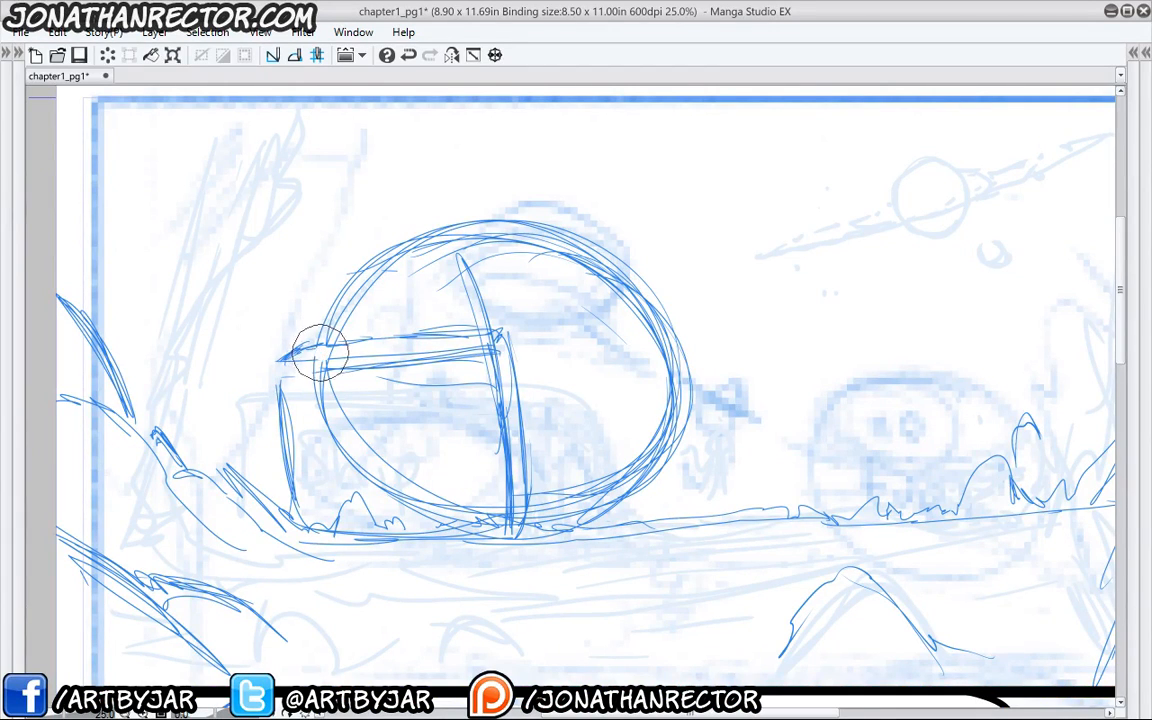
- Erase the circle lines crossing the boxy section, redraw its right edge with a parallel line, and add a curve inside the dome
mouse_move(314, 347)
mouse_down()
mouse_move(321, 405)
mouse_move(470, 481)
mouse_up()
mouse_move(455, 390)
mouse_down()
mouse_move(373, 447)
mouse_move(483, 504)
mouse_move(504, 442)
mouse_move(497, 408)
mouse_up()
drag(500, 335, 516, 530)
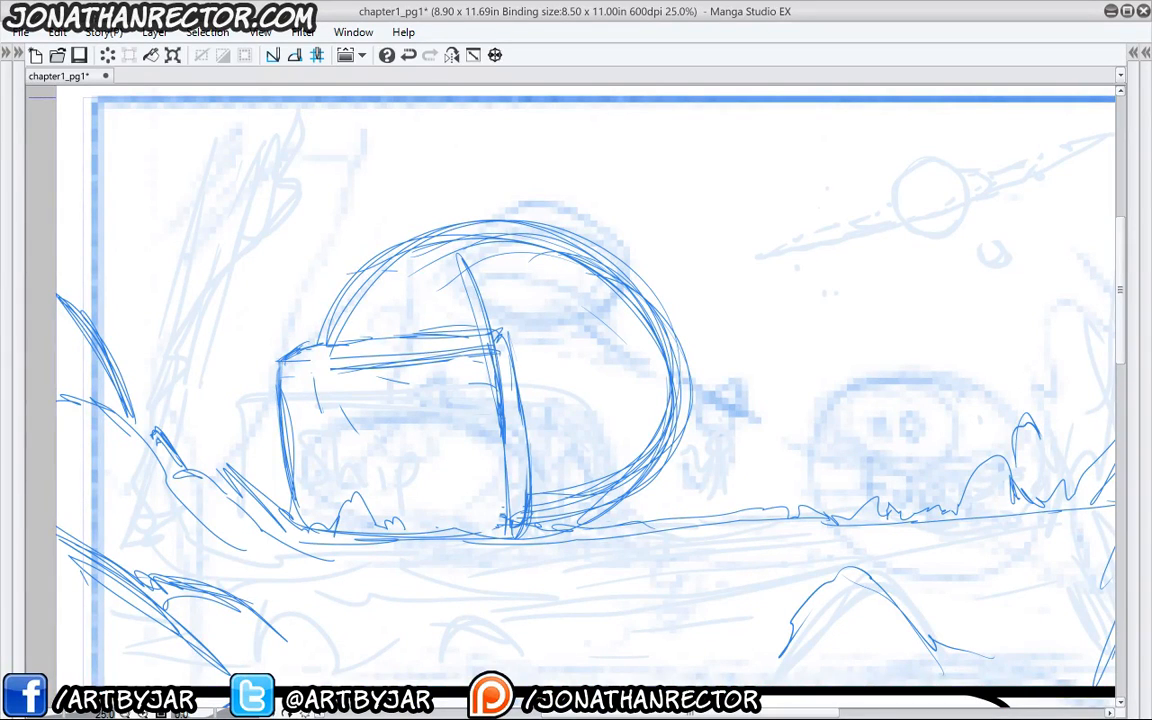
drag(528, 338, 540, 528)
mouse_move(600, 330)
mouse_down()
mouse_move(385, 222)
mouse_move(335, 290)
mouse_up()
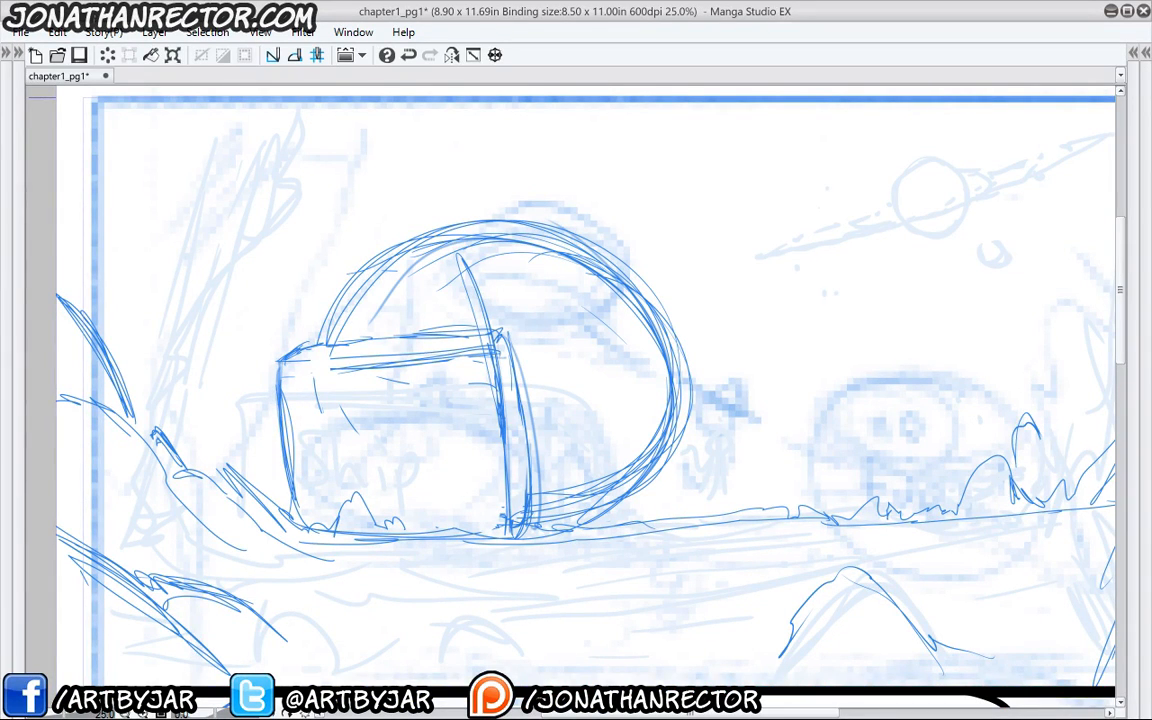
- Redraw the ship's front block as a box in perspective with a wide front face and narrow side face, erasing the old edges
drag(448, 525, 434, 390)
mouse_move(424, 336)
mouse_down()
mouse_move(446, 526)
mouse_move(426, 340)
mouse_up()
mouse_move(378, 260)
mouse_down()
mouse_move(347, 200)
mouse_move(349, 230)
mouse_up()
drag(473, 308, 494, 490)
drag(492, 476, 468, 294)
drag(494, 392, 462, 282)
drag(465, 285, 394, 267)
mouse_move(396, 276)
mouse_down()
mouse_move(408, 366)
mouse_move(391, 273)
mouse_move(283, 281)
mouse_move(238, 300)
mouse_move(262, 488)
mouse_move(241, 305)
mouse_up()
mouse_move(300, 279)
mouse_down()
mouse_move(238, 298)
mouse_move(365, 337)
mouse_up()
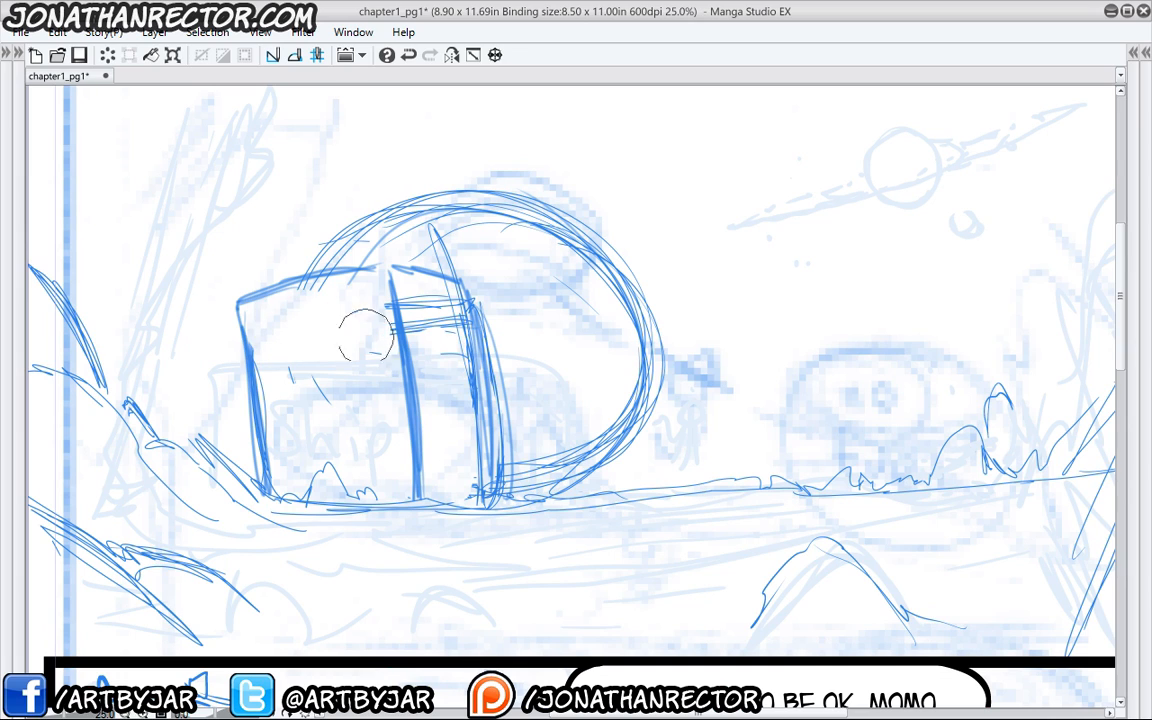
- Erase leftover lines around the box's side face and sketch the rear block's edges and base beyond the round hull
mouse_move(425, 305)
mouse_down()
mouse_move(450, 355)
mouse_move(464, 480)
mouse_up()
mouse_move(494, 316)
mouse_down()
mouse_move(508, 476)
mouse_move(420, 497)
mouse_move(488, 495)
mouse_move(478, 360)
mouse_move(450, 290)
mouse_move(540, 280)
mouse_move(664, 328)
mouse_move(656, 490)
mouse_move(545, 440)
mouse_move(507, 440)
mouse_up()
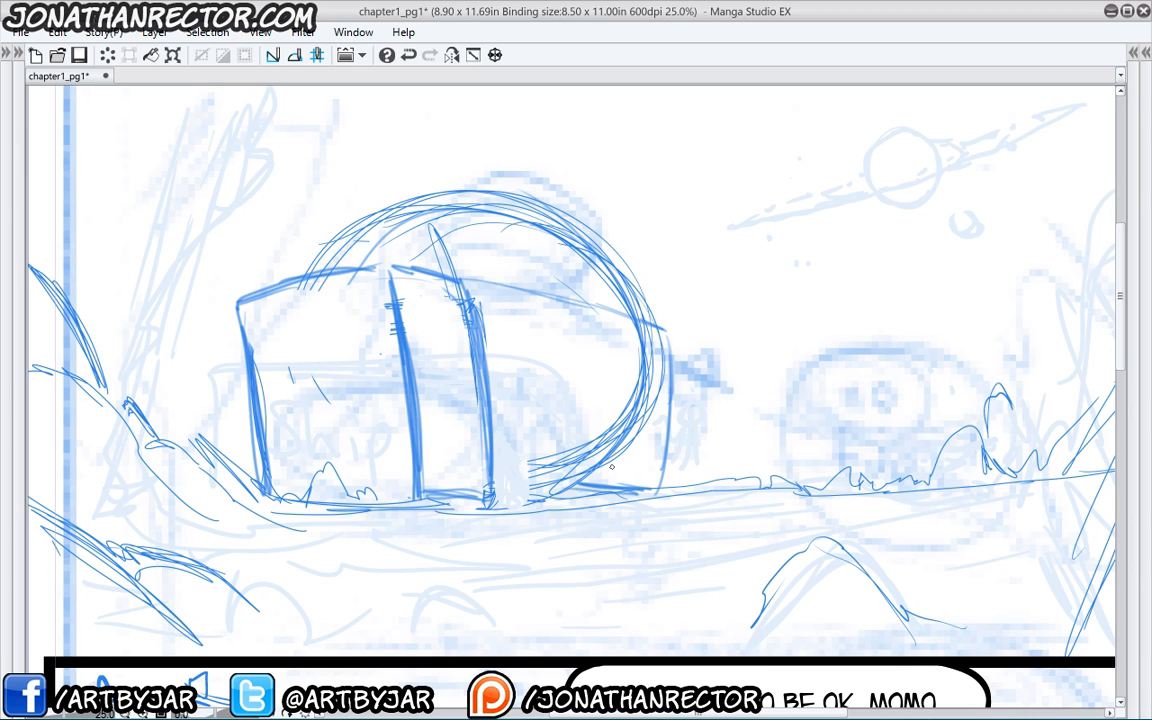
drag(607, 468, 587, 487)
- Sketch the hull's curved contours, adding an inner arc behind the box and a bulge along the upper rear
mouse_move(512, 242)
mouse_down()
mouse_move(390, 194)
mouse_move(295, 226)
mouse_move(425, 195)
mouse_up()
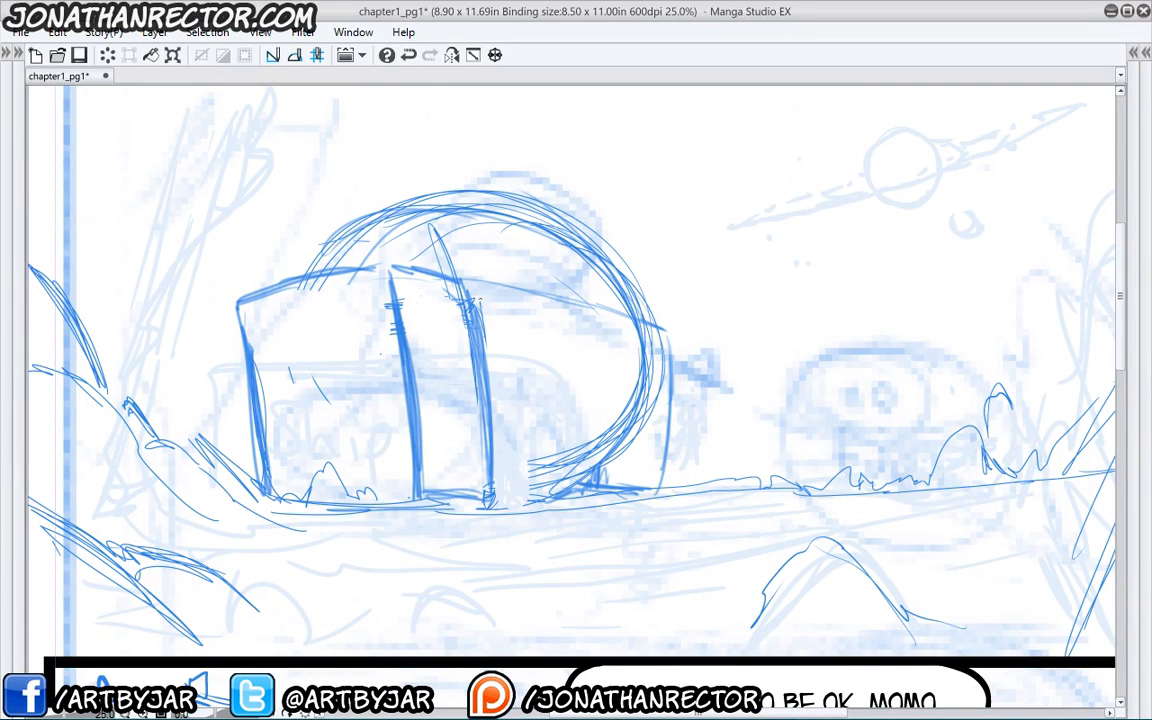
drag(498, 441, 528, 482)
mouse_move(405, 249)
mouse_down()
mouse_move(492, 382)
mouse_move(489, 369)
mouse_up()
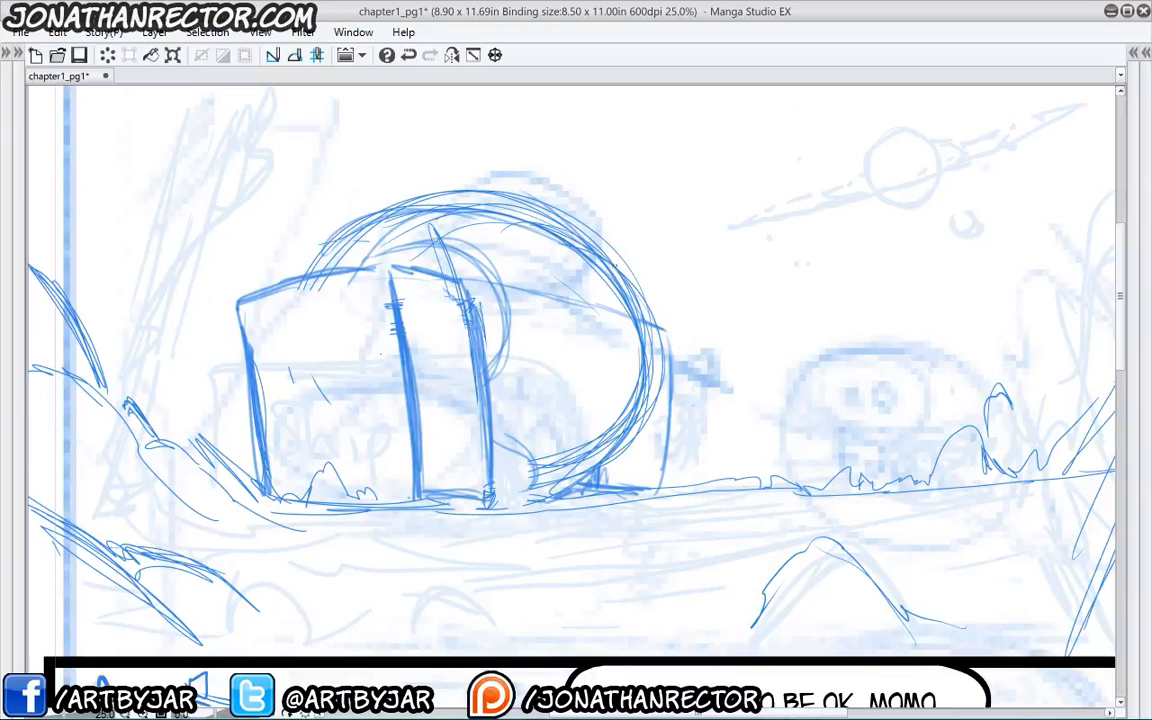
drag(622, 258, 665, 404)
drag(500, 243, 676, 309)
mouse_move(628, 277)
mouse_down()
mouse_move(668, 398)
mouse_move(621, 416)
mouse_move(640, 410)
mouse_up()
drag(376, 256, 500, 342)
mouse_move(318, 244)
mouse_down()
mouse_move(384, 208)
mouse_move(455, 250)
mouse_up()
- Draw concentric circles on the box's front face and three stacked rectangular vents on its side face
mouse_move(308, 296)
mouse_down()
mouse_move(345, 301)
mouse_move(365, 330)
mouse_move(350, 394)
mouse_move(270, 380)
mouse_up()
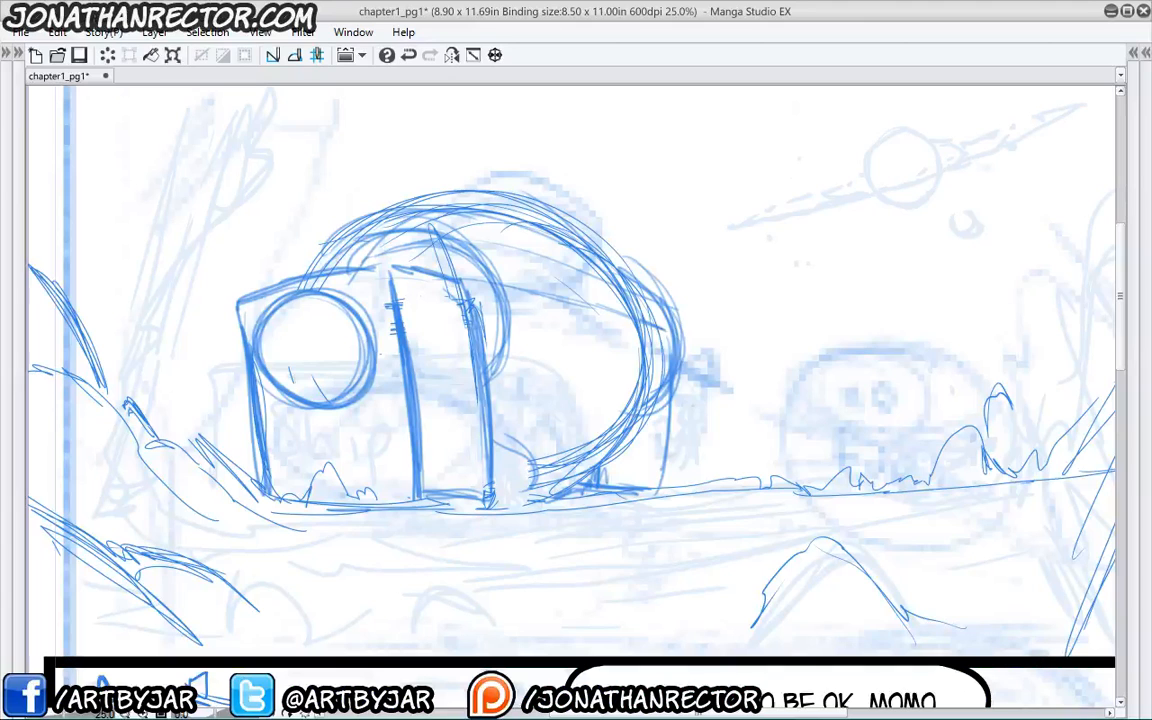
mouse_move(305, 300)
mouse_down()
mouse_move(278, 335)
mouse_move(345, 340)
mouse_move(285, 332)
mouse_move(250, 300)
mouse_move(262, 320)
mouse_up()
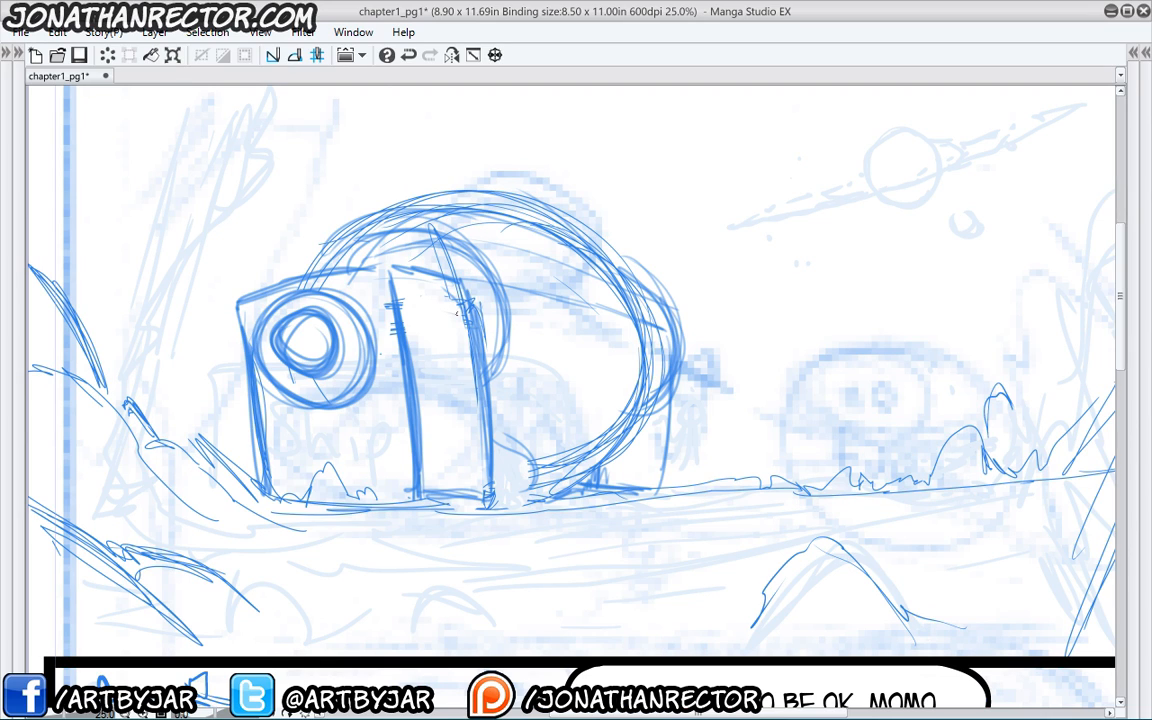
mouse_move(376, 272)
mouse_down()
mouse_move(415, 284)
mouse_move(425, 322)
mouse_up()
mouse_move(436, 401)
mouse_down()
mouse_move(477, 410)
mouse_move(469, 396)
mouse_move(426, 387)
mouse_move(426, 397)
mouse_up()
drag(469, 354, 418, 356)
mouse_move(418, 356)
mouse_down()
mouse_move(421, 341)
mouse_move(465, 351)
mouse_up()
mouse_move(459, 312)
mouse_down()
mouse_move(450, 325)
mouse_move(412, 316)
mouse_move(411, 302)
mouse_up()
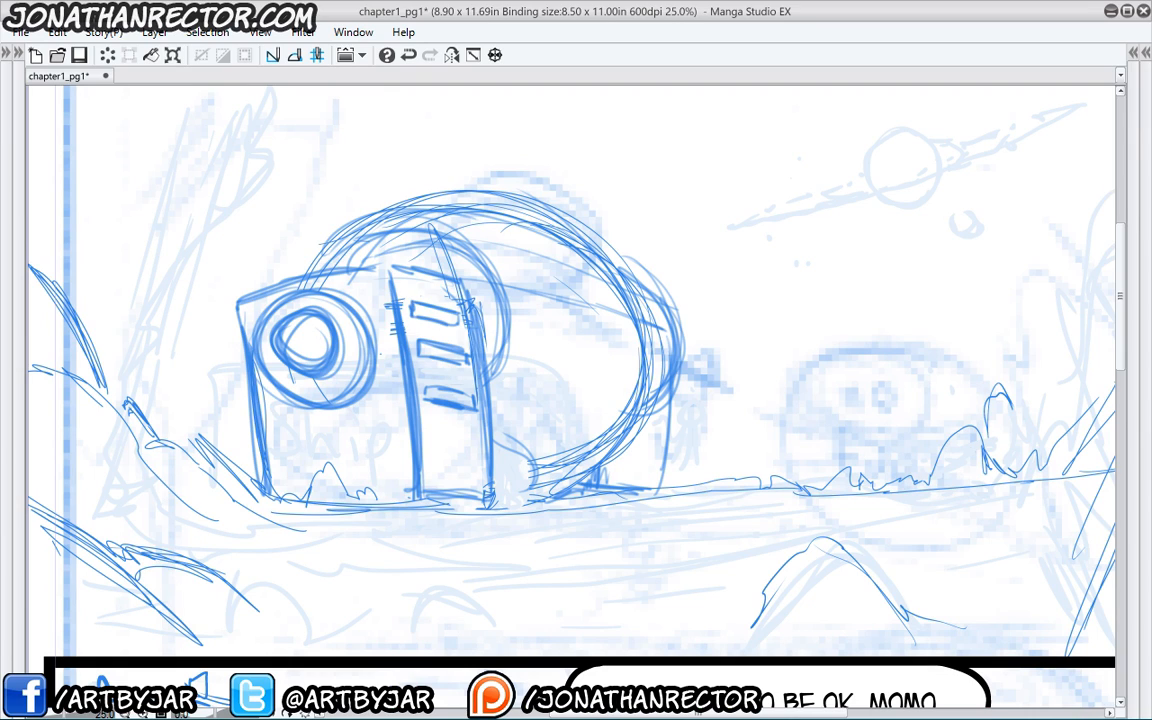
- Add curved contour lines inside the hull's rear edge, from its top down to the underside
mouse_move(587, 305)
mouse_down()
mouse_move(604, 303)
mouse_move(604, 405)
mouse_move(562, 449)
mouse_up()
drag(646, 427, 657, 429)
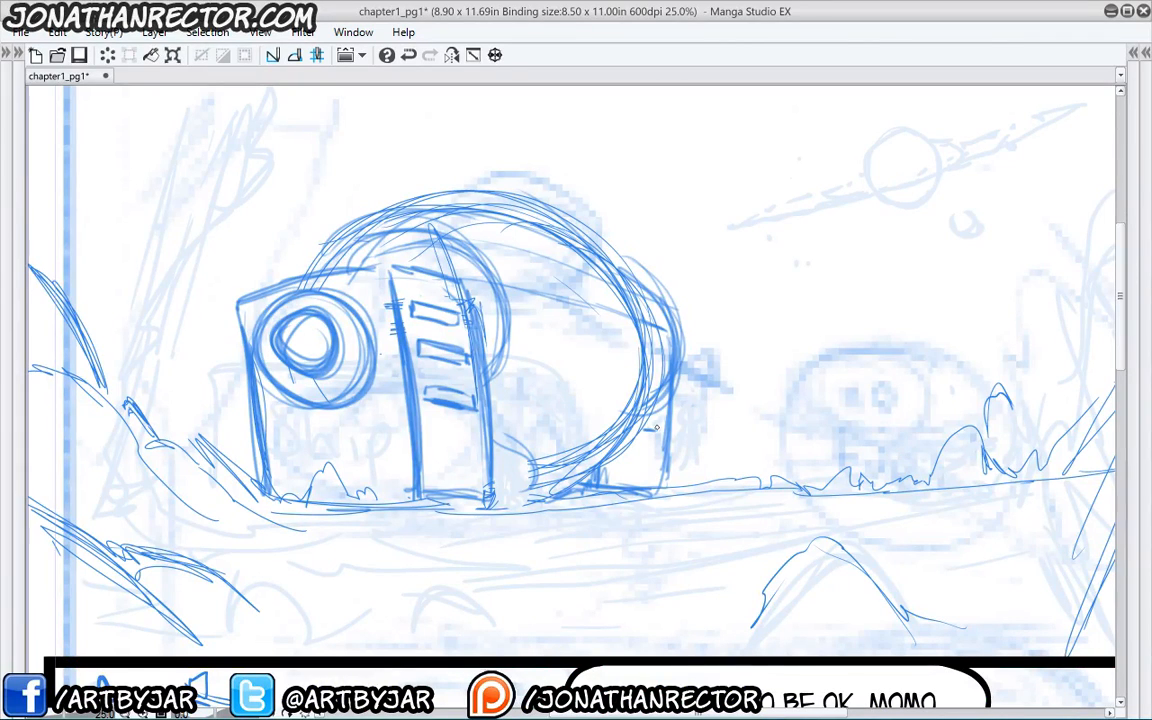
mouse_move(436, 206)
mouse_down()
mouse_move(549, 236)
mouse_move(612, 312)
mouse_move(618, 368)
mouse_move(590, 424)
mouse_up()
mouse_move(470, 210)
mouse_down()
mouse_move(635, 420)
mouse_move(645, 410)
mouse_move(630, 425)
mouse_up()
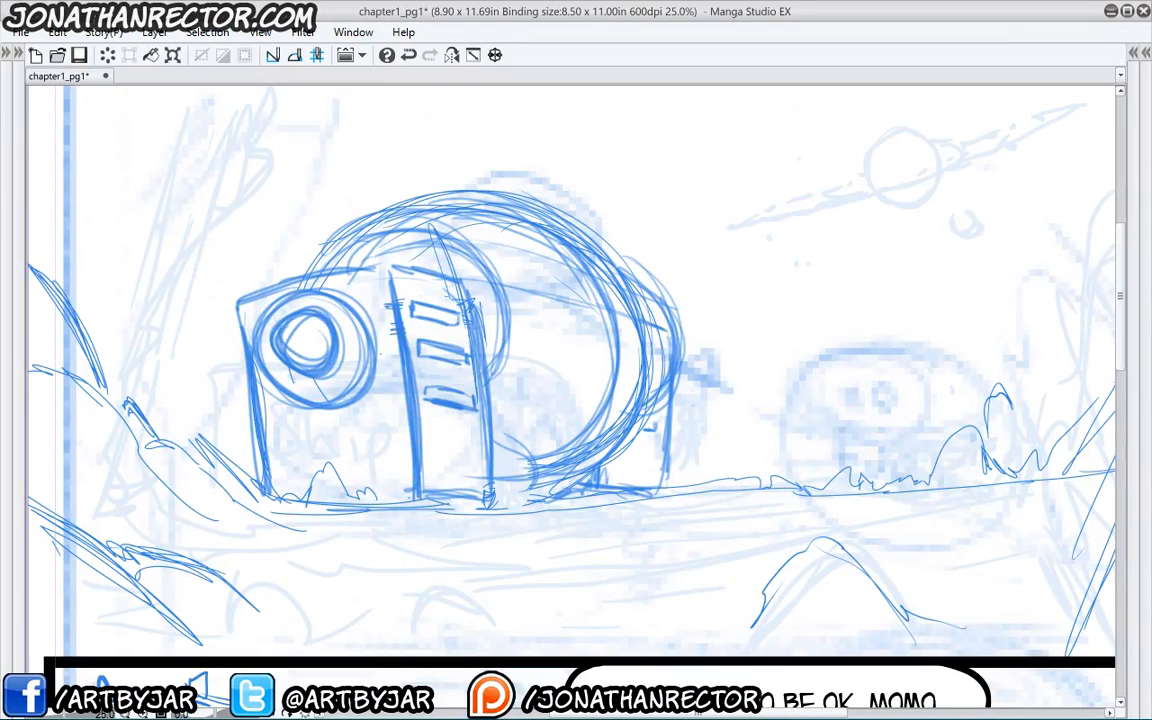
- Draw a large slanted oval window on the hull's upper rear, erase the lines inside it and darken its outline
mouse_move(527, 242)
mouse_down()
mouse_move(636, 342)
mouse_move(590, 352)
mouse_move(505, 280)
mouse_move(560, 320)
mouse_up()
key(e)
drag(503, 242, 586, 283)
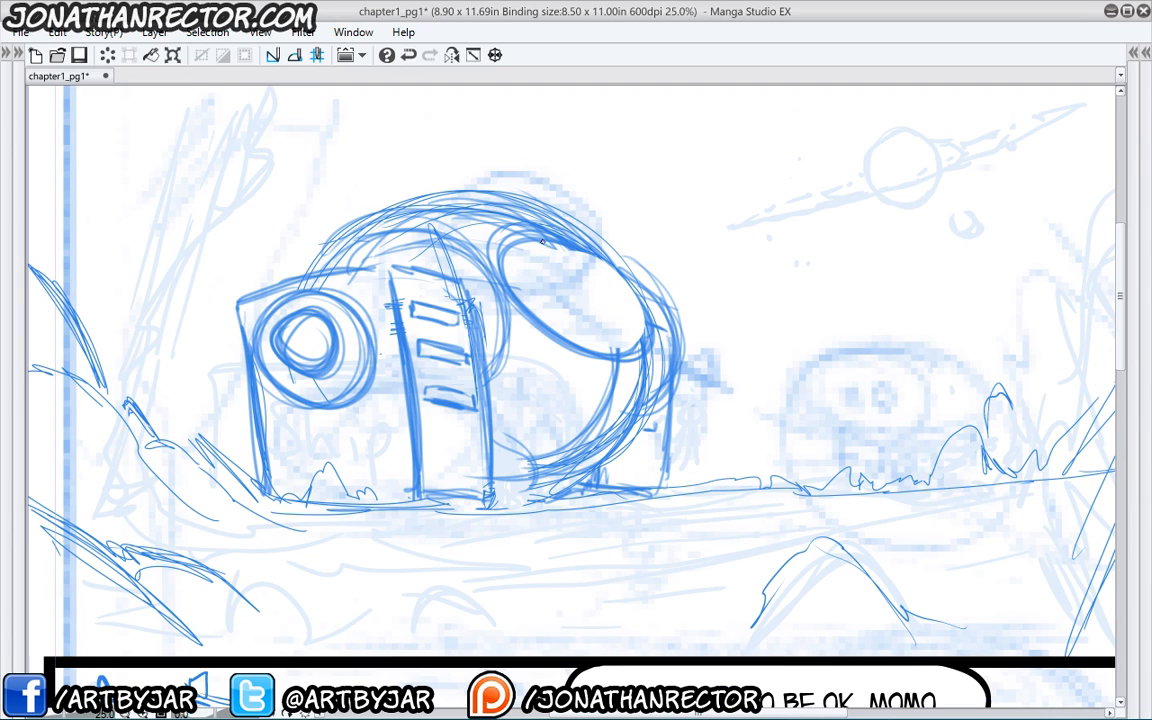
mouse_move(542, 241)
mouse_down()
mouse_move(516, 302)
mouse_move(583, 240)
mouse_move(590, 349)
mouse_up()
drag(578, 241, 396, 214)
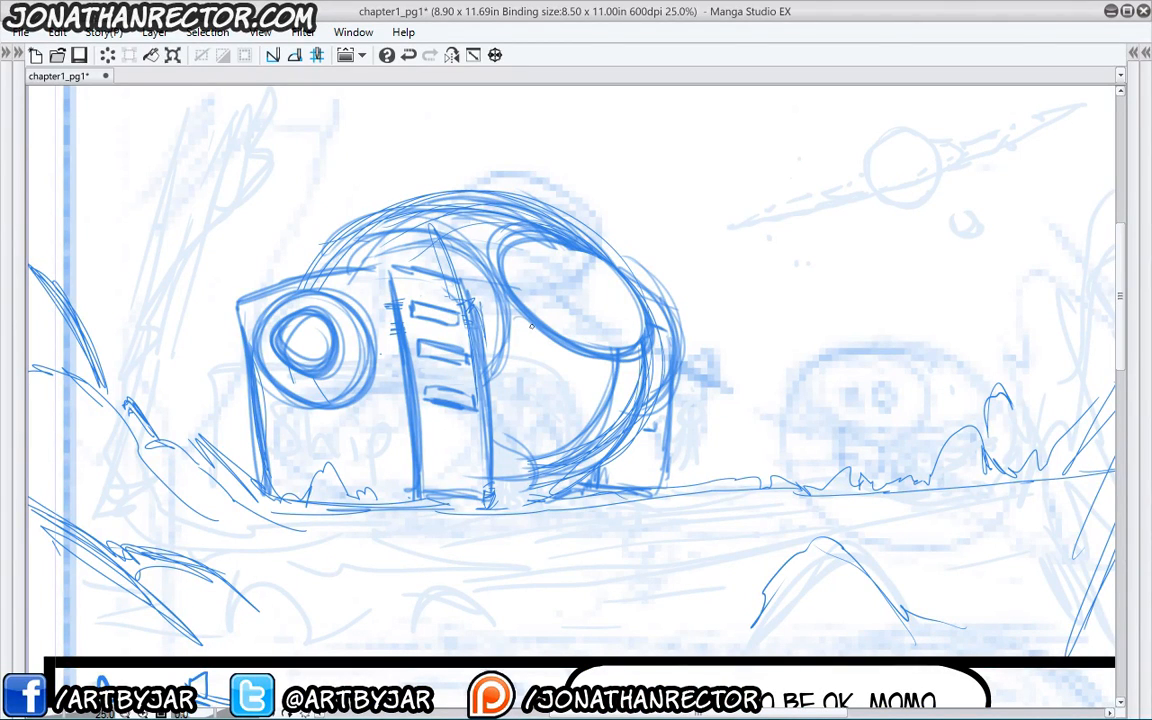
- Erase the extra contour lines on the lower hull and redraw its underside curve from the window around to the box
mouse_move(617, 389)
mouse_down()
mouse_move(601, 418)
mouse_move(568, 436)
mouse_up()
key(p)
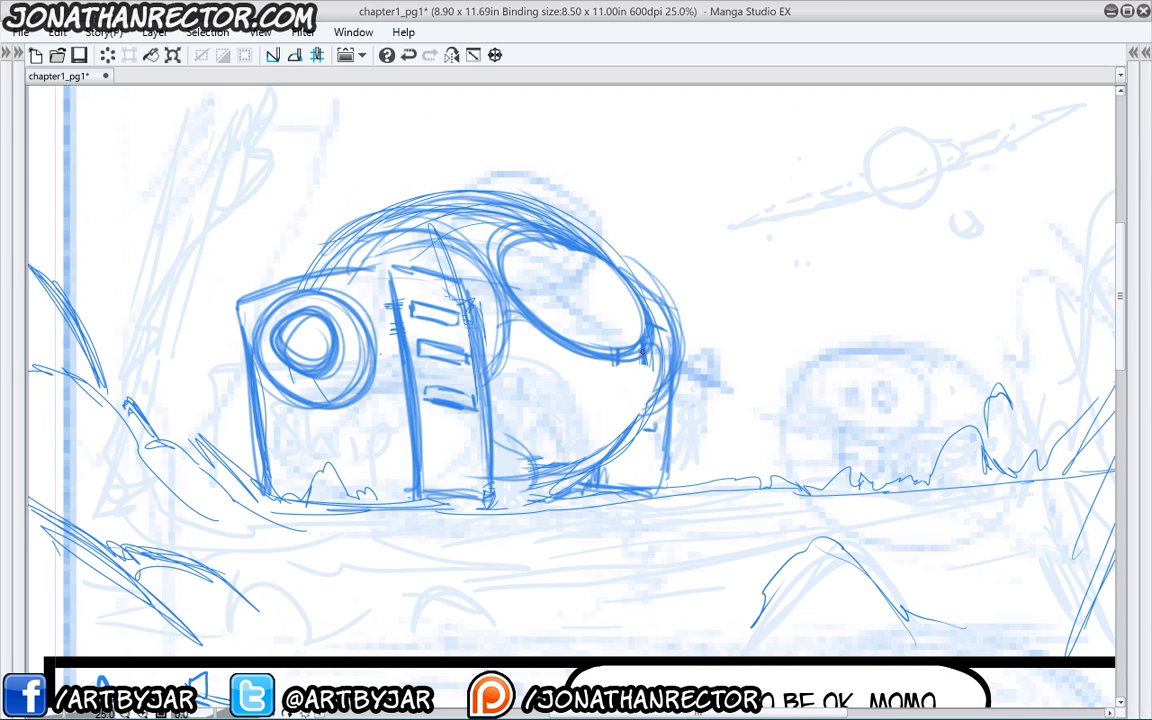
mouse_move(664, 372)
mouse_down()
mouse_move(652, 424)
mouse_move(603, 466)
mouse_up()
drag(657, 398, 601, 466)
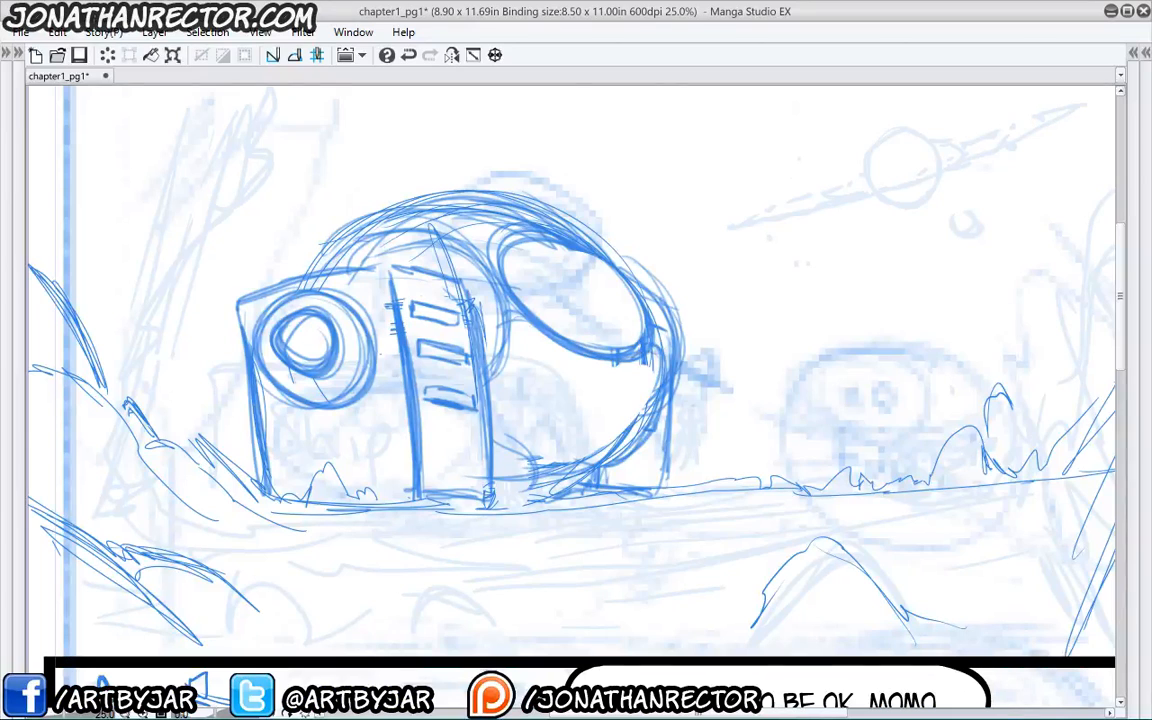
drag(550, 340, 512, 316)
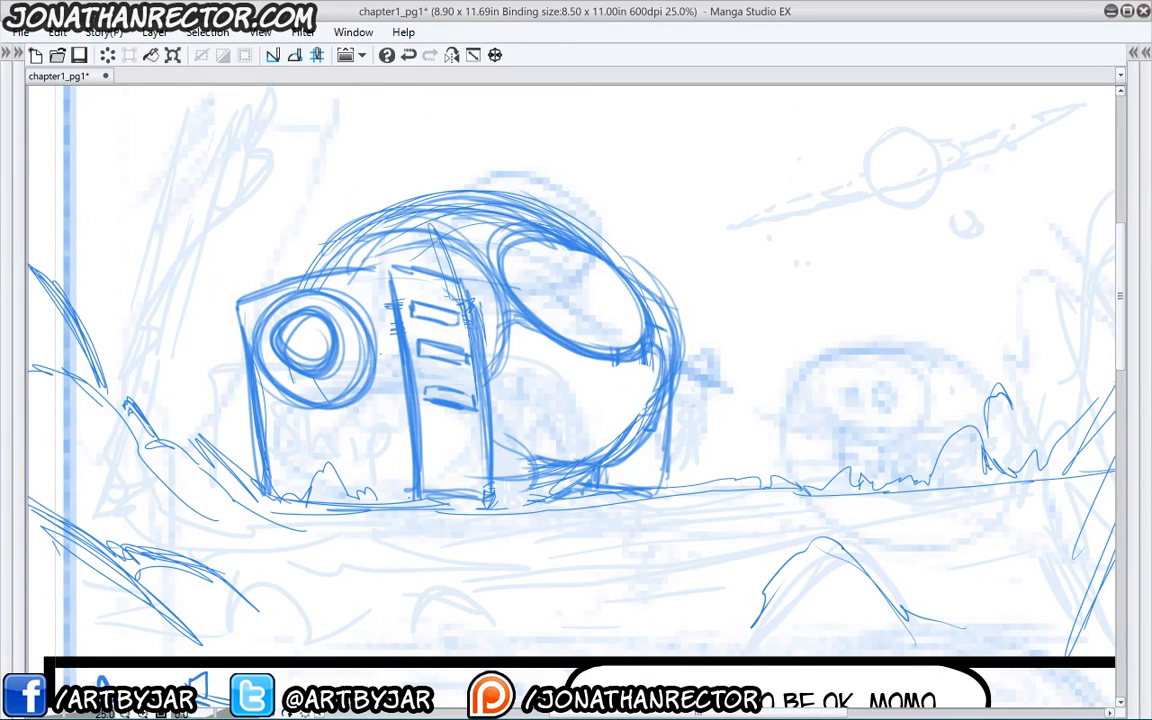
drag(492, 392, 520, 456)
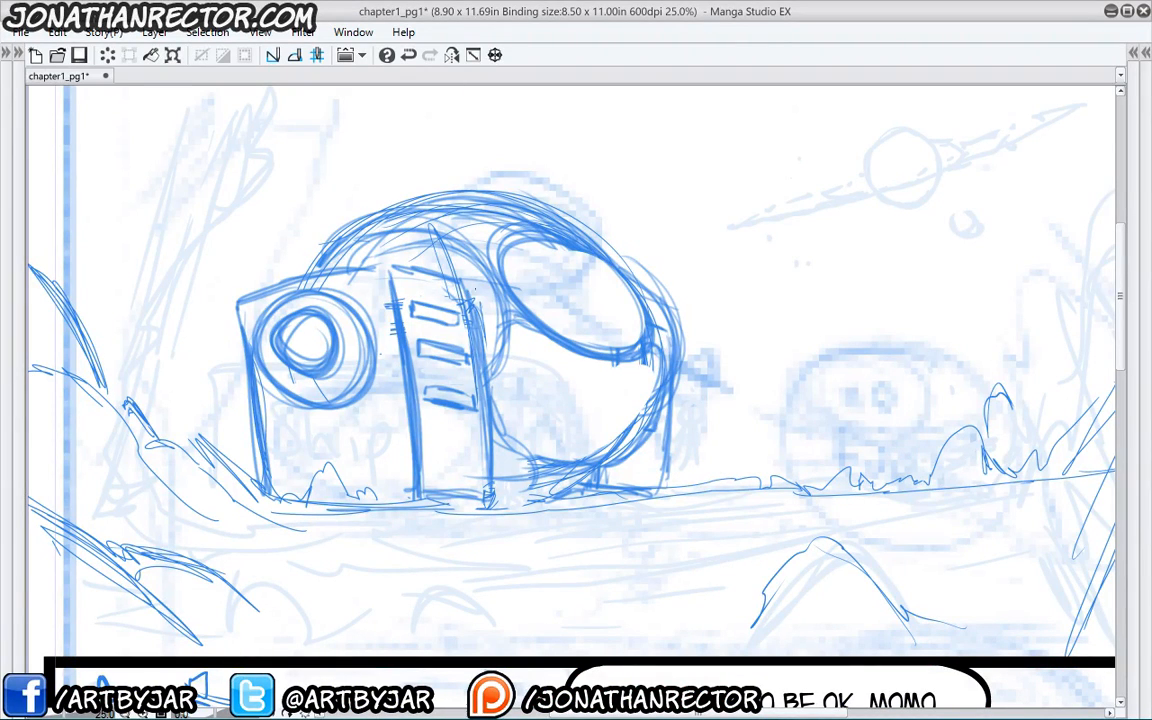
- Draw two short connectors between the box's side face and the hull, and an arc over the top of the box
mouse_move(463, 289)
mouse_down()
mouse_move(504, 304)
mouse_move(519, 292)
mouse_up()
mouse_move(449, 254)
mouse_down()
mouse_move(393, 242)
mouse_move(448, 253)
mouse_move(388, 225)
mouse_move(328, 231)
mouse_move(385, 214)
mouse_up()
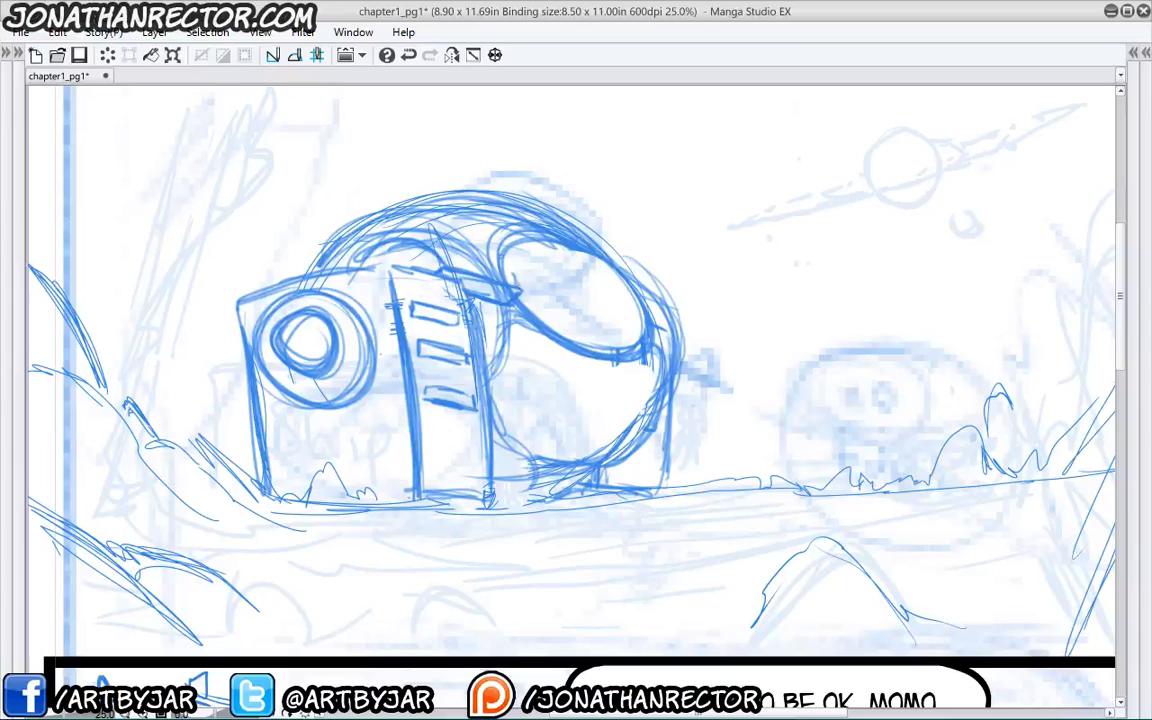
mouse_move(462, 255)
mouse_down()
mouse_move(425, 216)
mouse_move(375, 206)
mouse_move(325, 212)
mouse_move(308, 245)
mouse_up()
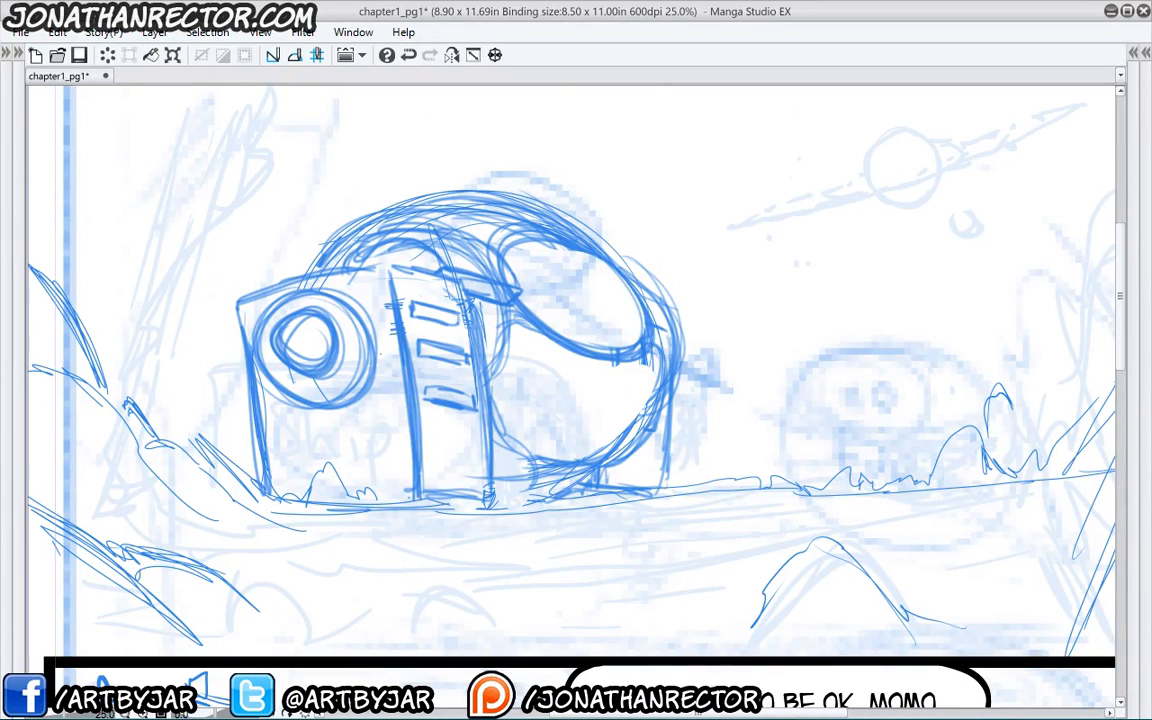
drag(485, 336, 521, 349)
mouse_move(460, 315)
mouse_down()
mouse_move(471, 344)
mouse_move(437, 334)
mouse_up()
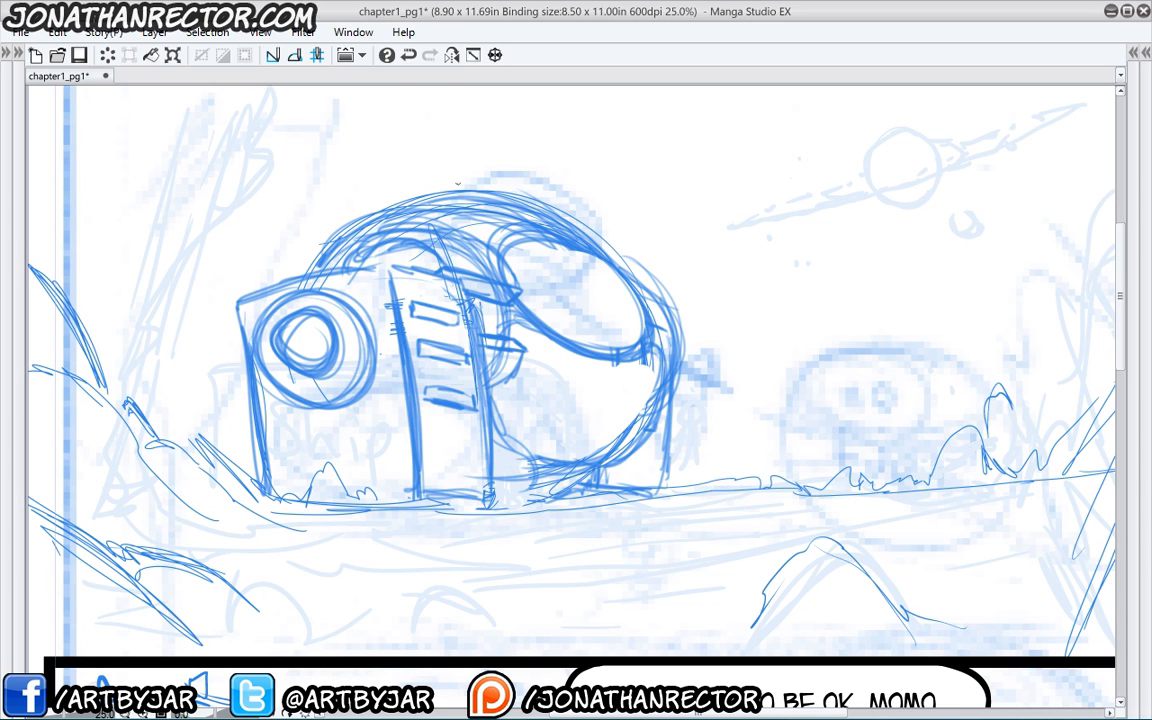
- Erase the inner arcs crossing above and beside the box, and redraw the short contours next to the window and connectors
key(e)
mouse_move(450, 240)
mouse_down()
mouse_move(392, 219)
mouse_move(357, 224)
mouse_up()
drag(488, 288, 497, 294)
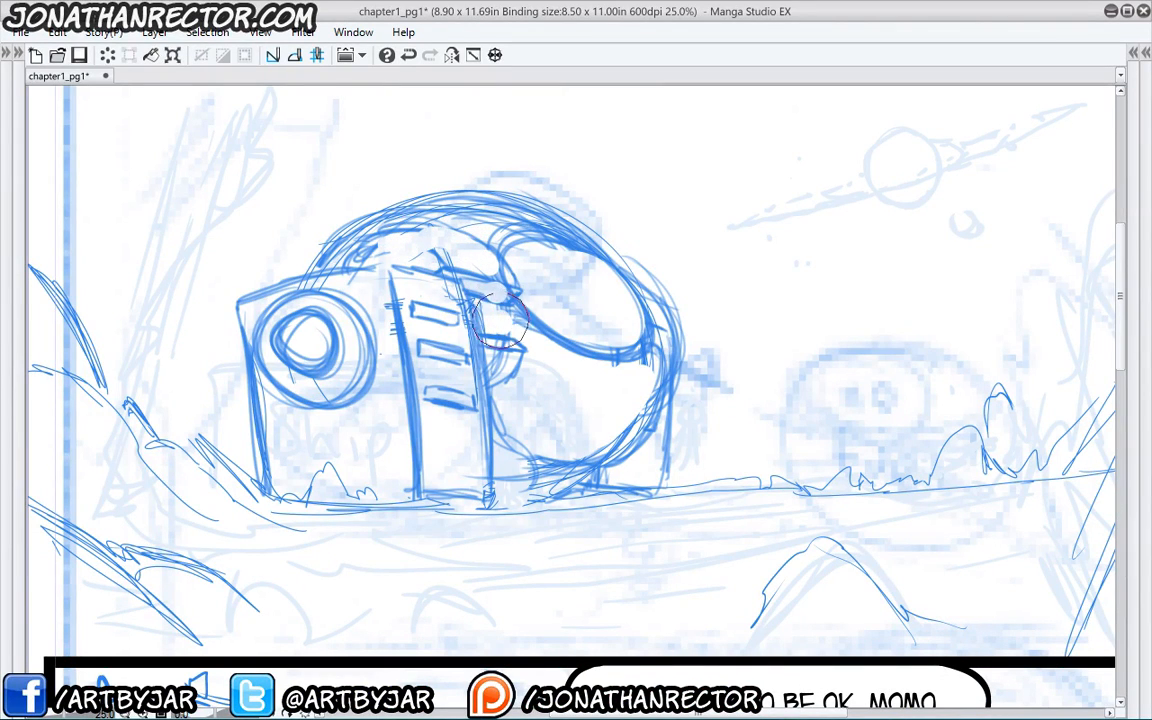
key(p)
drag(470, 237, 497, 260)
drag(494, 306, 498, 336)
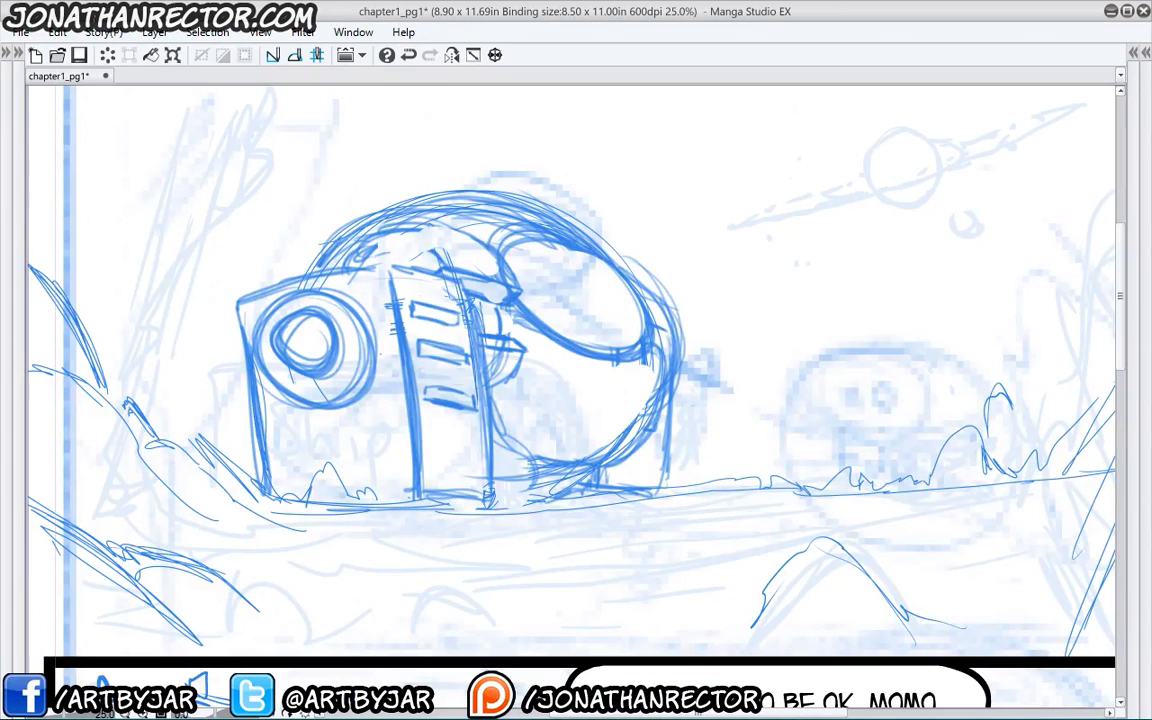
- Darken the hull's upper outline and redraw the rear block farther out with a new vertical edge and base
drag(362, 235, 331, 260)
mouse_move(628, 271)
mouse_down()
mouse_move(666, 320)
mouse_move(662, 310)
mouse_up()
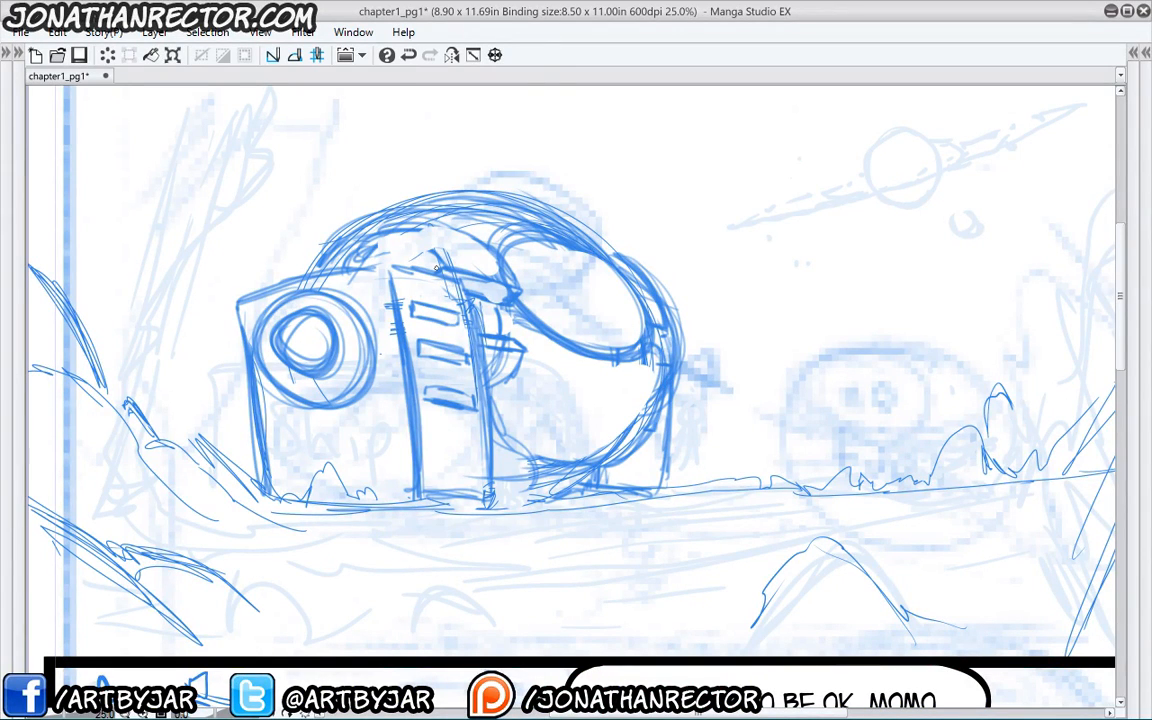
mouse_move(440, 270)
mouse_down()
mouse_move(682, 335)
mouse_move(684, 474)
mouse_up()
drag(686, 416, 684, 485)
mouse_move(650, 493)
mouse_down()
mouse_move(671, 491)
mouse_move(621, 486)
mouse_up()
mouse_move(621, 489)
mouse_down()
mouse_move(620, 465)
mouse_move(669, 426)
mouse_move(665, 462)
mouse_up()
- Erase the rear block's old edge and redraw the hull's lower rear curve
key(e)
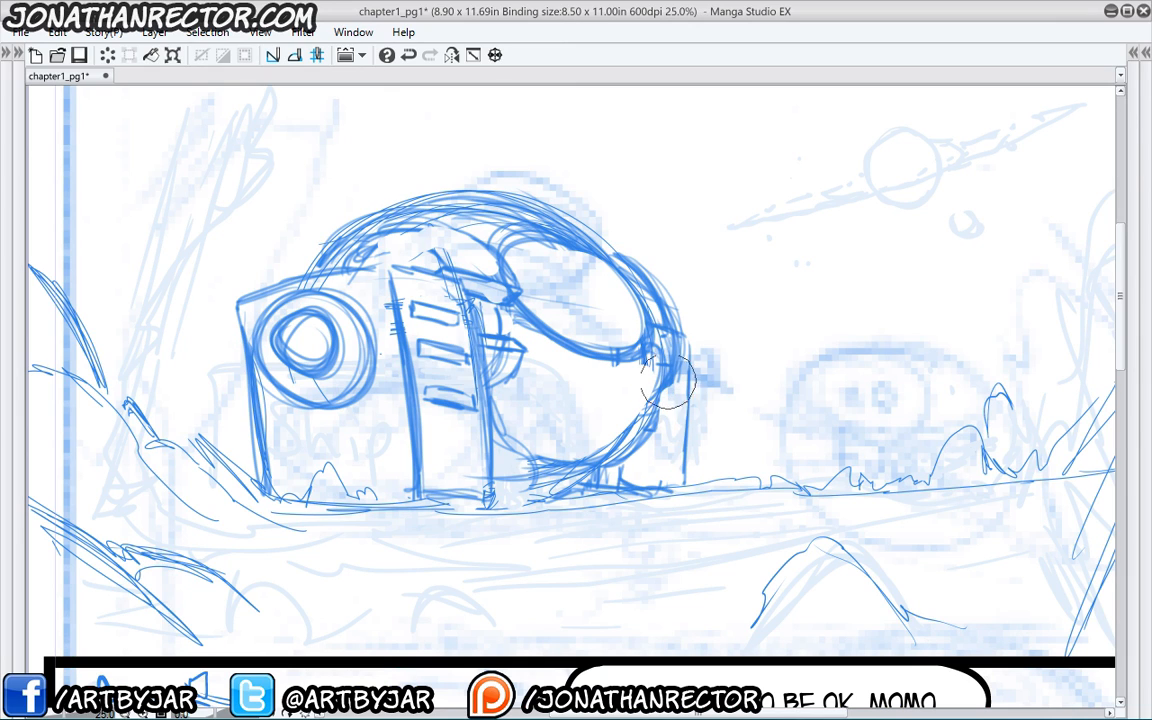
key(p)
drag(669, 386, 640, 445)
key(e)
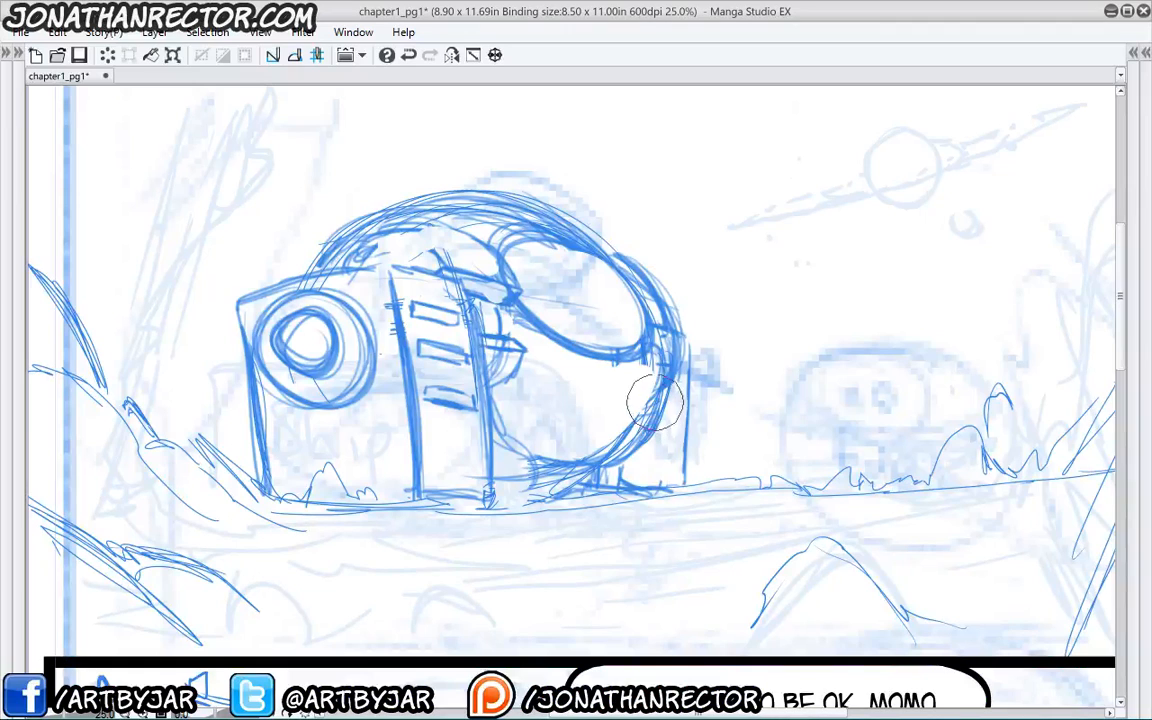
key(p)
- Draw a vertical contour below the window, a small oval port on the lower hull and a curved line across the window
drag(601, 348, 556, 418)
mouse_move(620, 334)
mouse_down()
mouse_move(614, 421)
mouse_move(563, 416)
mouse_up()
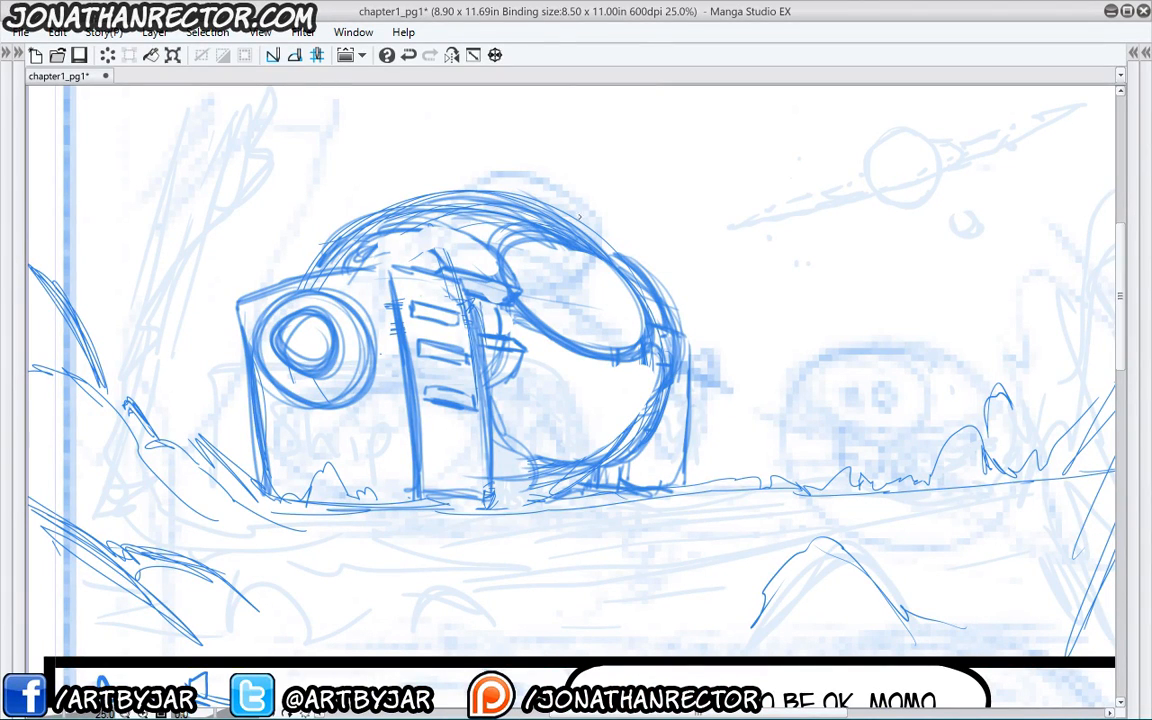
drag(627, 368, 608, 445)
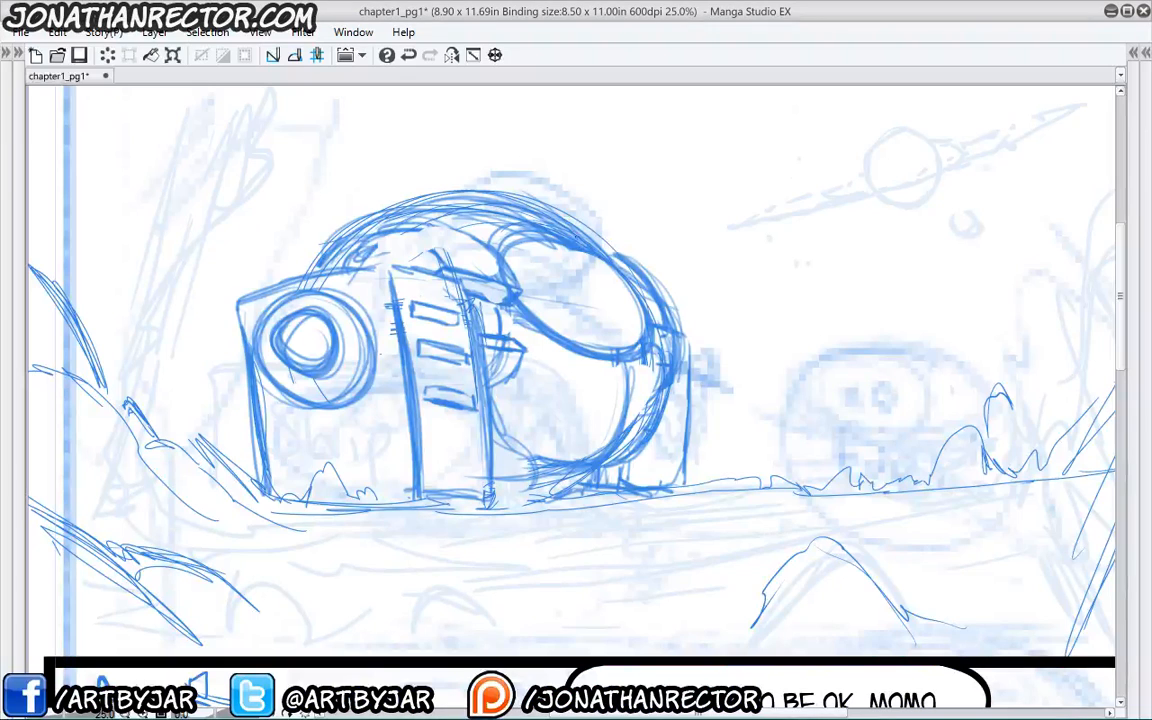
mouse_move(541, 421)
mouse_down()
mouse_move(554, 455)
mouse_move(562, 440)
mouse_move(545, 453)
mouse_up()
mouse_move(655, 428)
mouse_down()
mouse_move(639, 451)
mouse_move(657, 424)
mouse_up()
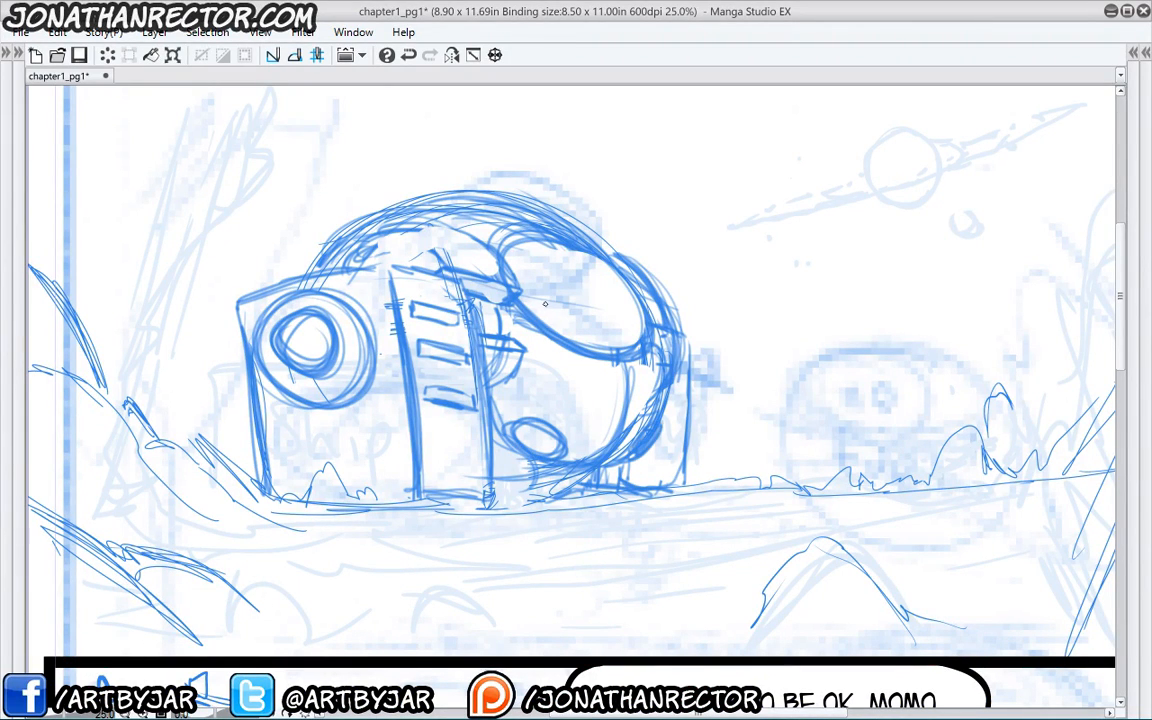
mouse_move(635, 356)
mouse_down()
mouse_move(560, 405)
mouse_move(520, 240)
mouse_move(562, 300)
mouse_move(450, 185)
mouse_up()
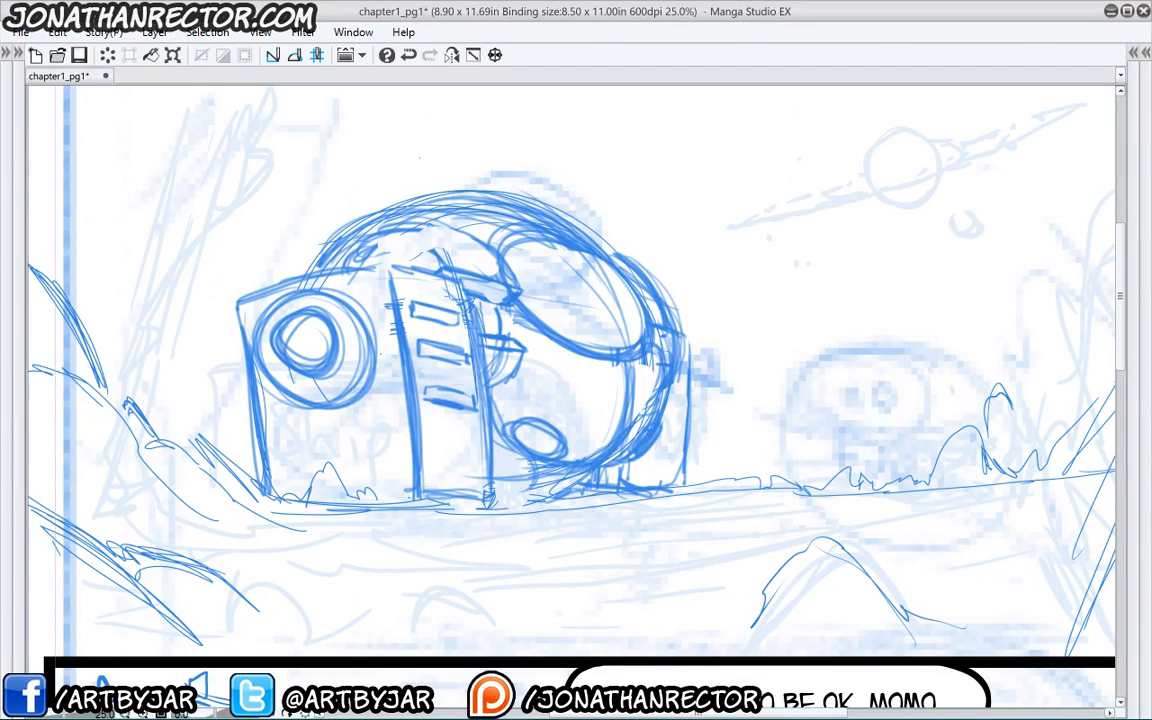
- Redraw the front face's top and bottom edges with rounded corners at the side face
mouse_move(415, 245)
mouse_down()
mouse_move(264, 245)
mouse_move(220, 290)
mouse_move(237, 436)
mouse_move(268, 485)
mouse_up()
drag(415, 485, 262, 497)
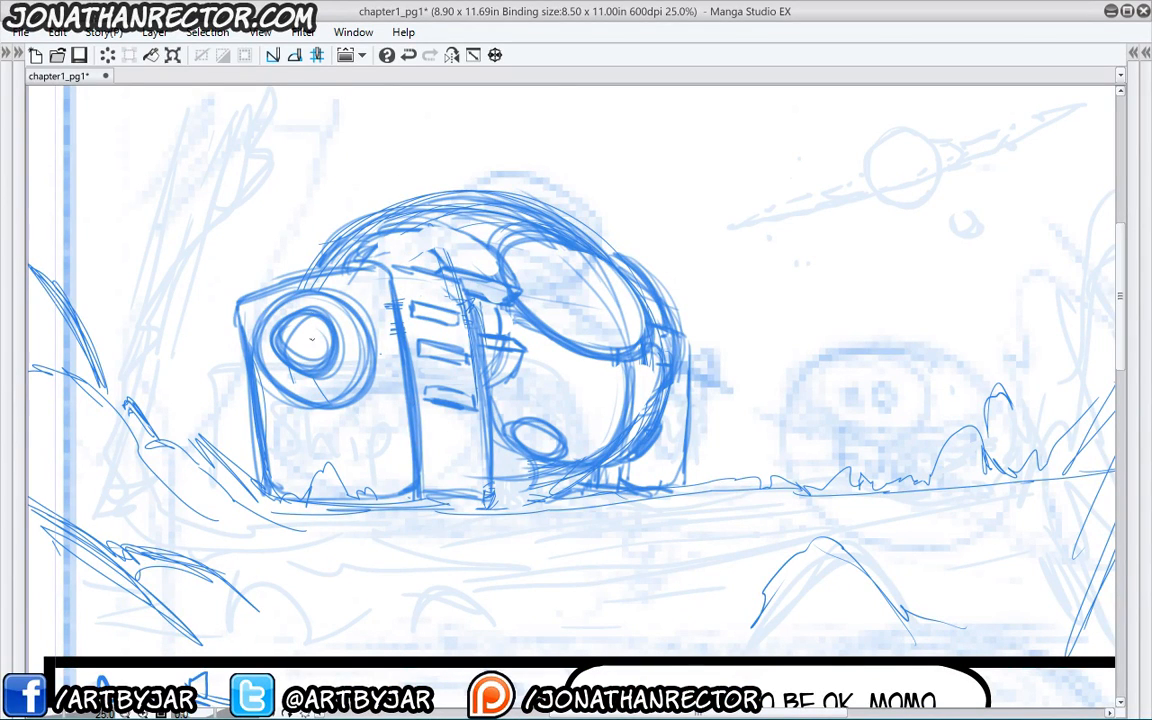
- Select the concentric circles on the front face, stretch and tilt them to fill the face in perspective, and deselect
mouse_move(320, 287)
mouse_down()
mouse_move(353, 282)
mouse_move(393, 365)
mouse_move(341, 412)
mouse_move(284, 398)
mouse_move(265, 371)
mouse_move(255, 325)
mouse_move(318, 286)
mouse_up()
key(ctrl+t)
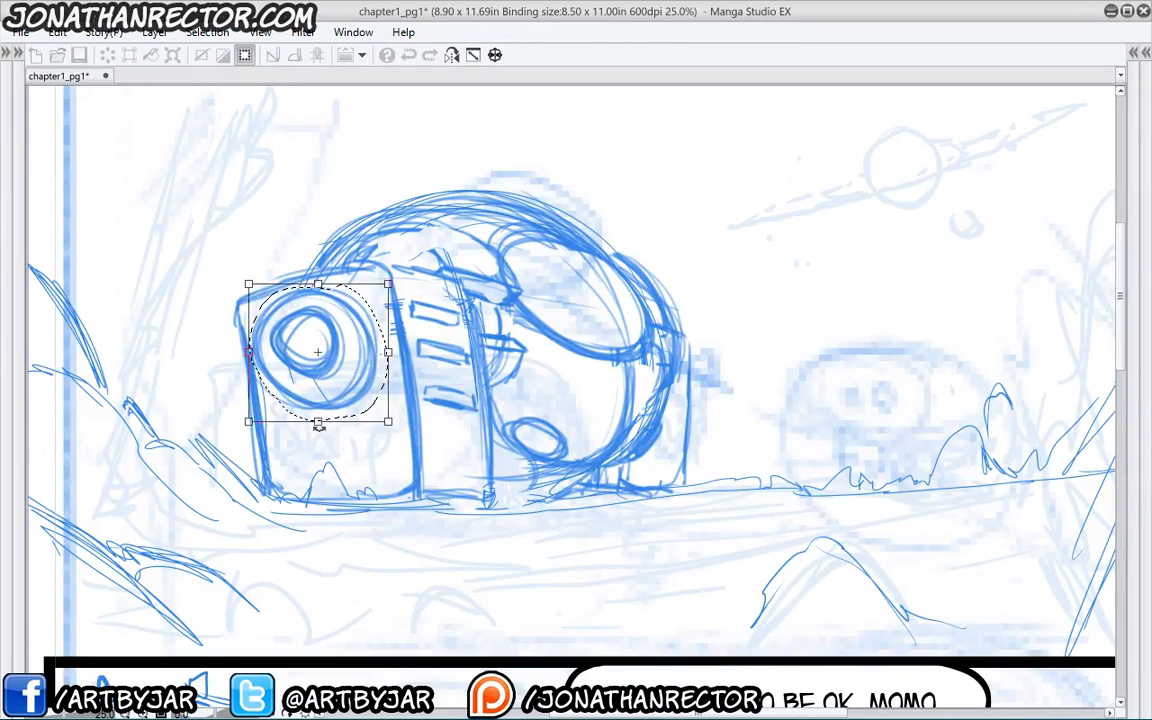
drag(320, 429, 324, 467)
drag(301, 417, 288, 419)
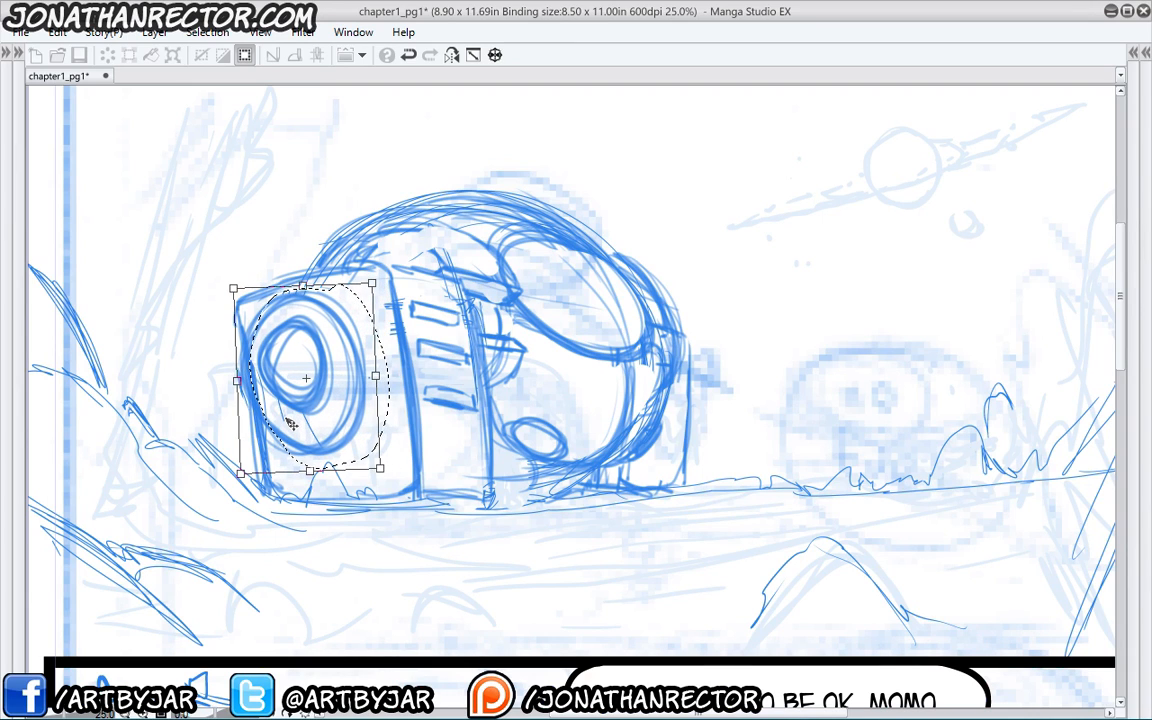
drag(376, 376, 400, 378)
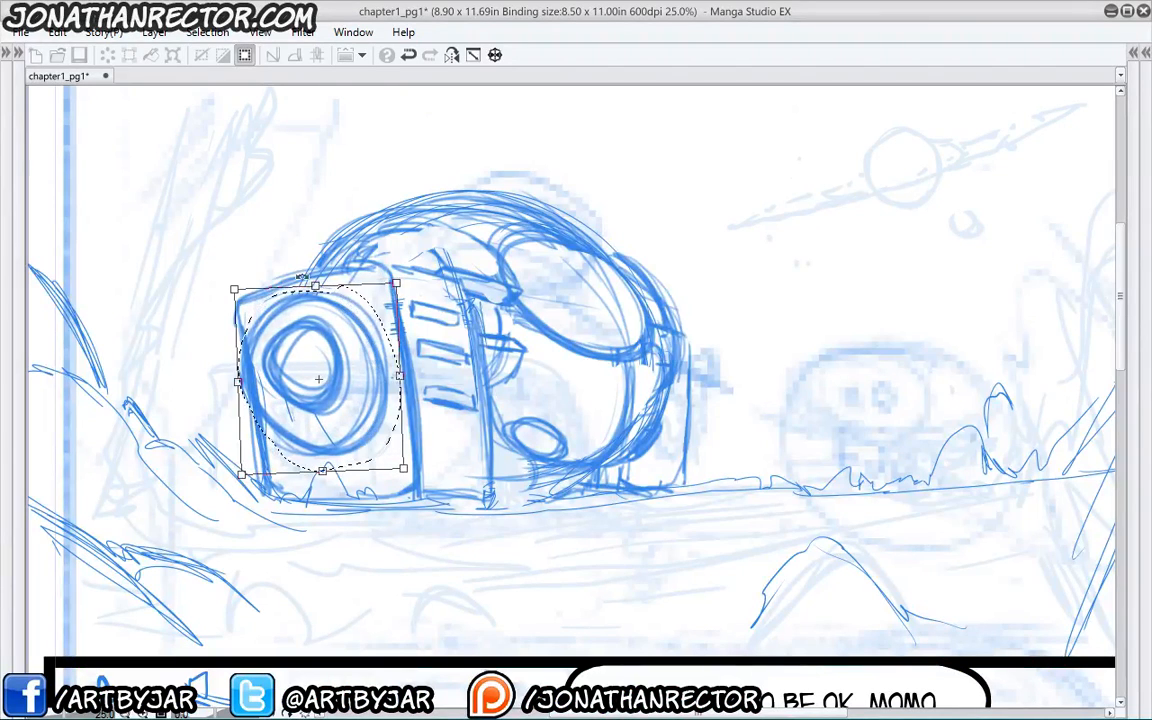
drag(314, 285, 313, 275)
drag(296, 407, 297, 414)
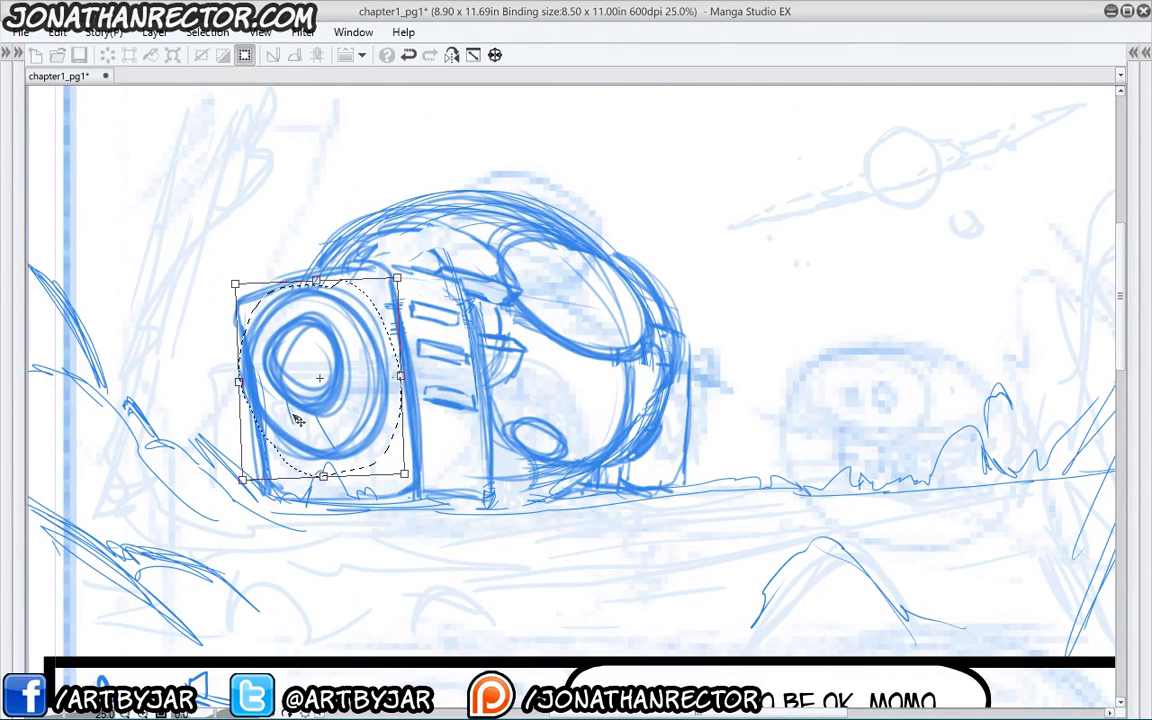
key(Return)
click(202, 498)
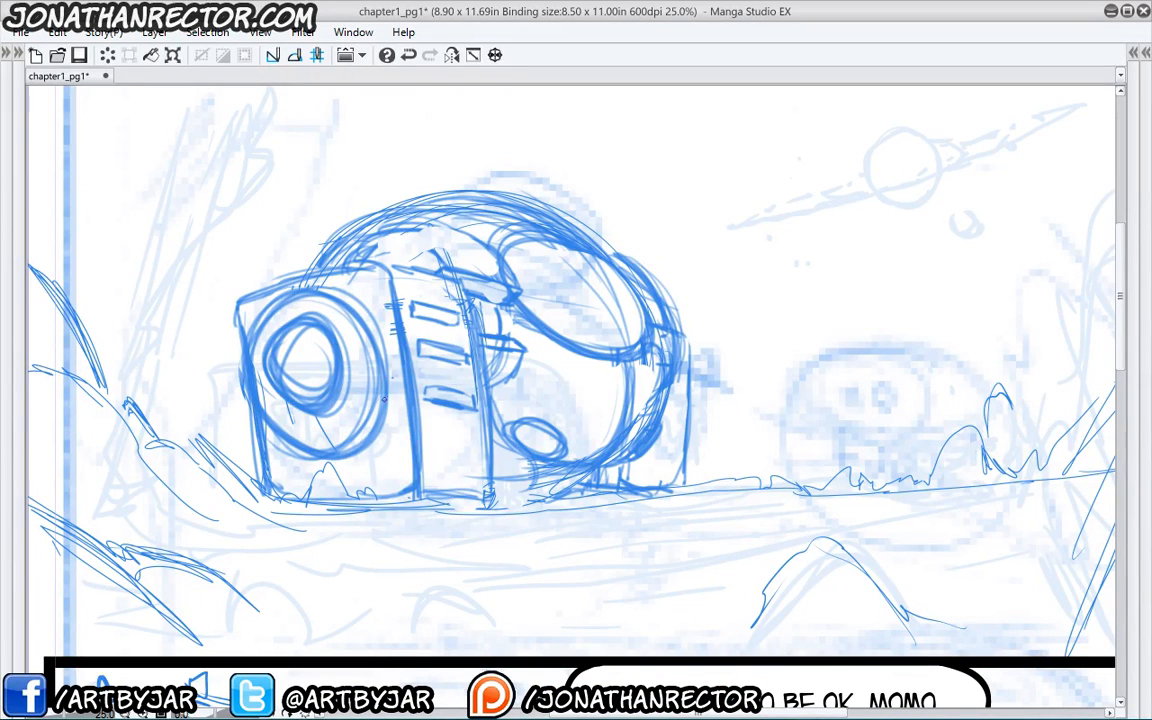
- Add an inner oval and short segment lines inside the front face's central ring, and darken the box's top edge
mouse_move(310, 331)
mouse_down()
mouse_move(303, 368)
mouse_move(320, 383)
mouse_up()
mouse_move(302, 334)
mouse_down()
mouse_move(316, 388)
mouse_move(295, 396)
mouse_up()
mouse_move(299, 379)
mouse_down()
mouse_move(286, 387)
mouse_move(279, 375)
mouse_up()
drag(291, 361, 273, 359)
drag(287, 348, 276, 331)
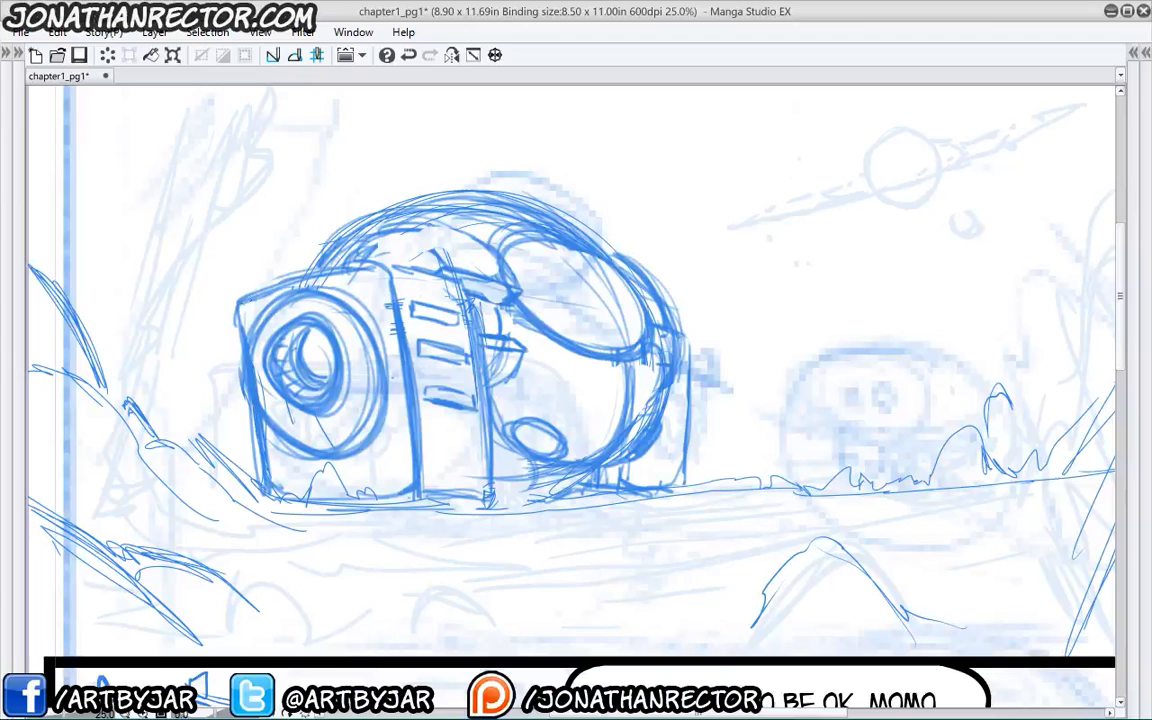
mouse_move(216, 294)
mouse_down()
mouse_move(268, 251)
mouse_move(362, 239)
mouse_move(411, 255)
mouse_up()
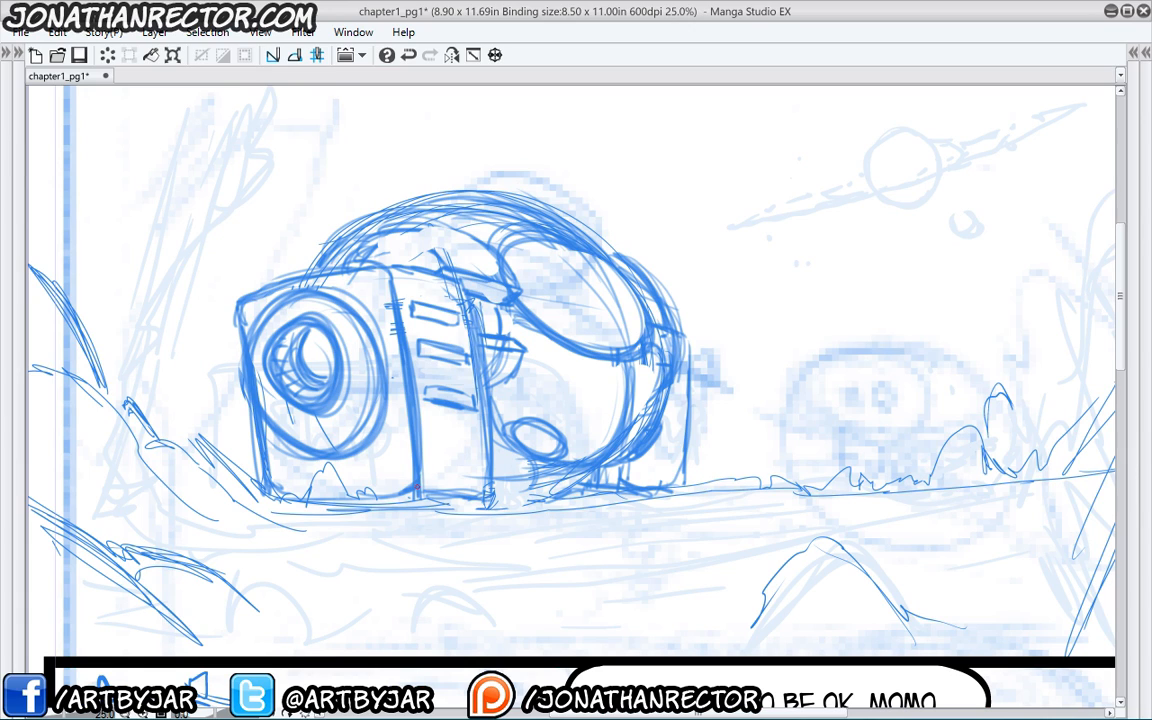
- Sketch grass tufts along the slope beside the ship's front box, plus a rounded plant and long curved strokes near the panel's left border
drag(376, 447, 296, 445)
drag(312, 420, 269, 446)
mouse_move(275, 436)
mouse_down()
mouse_move(224, 456)
mouse_move(189, 428)
mouse_up()
mouse_move(208, 450)
mouse_down()
mouse_move(120, 330)
mouse_move(131, 374)
mouse_up()
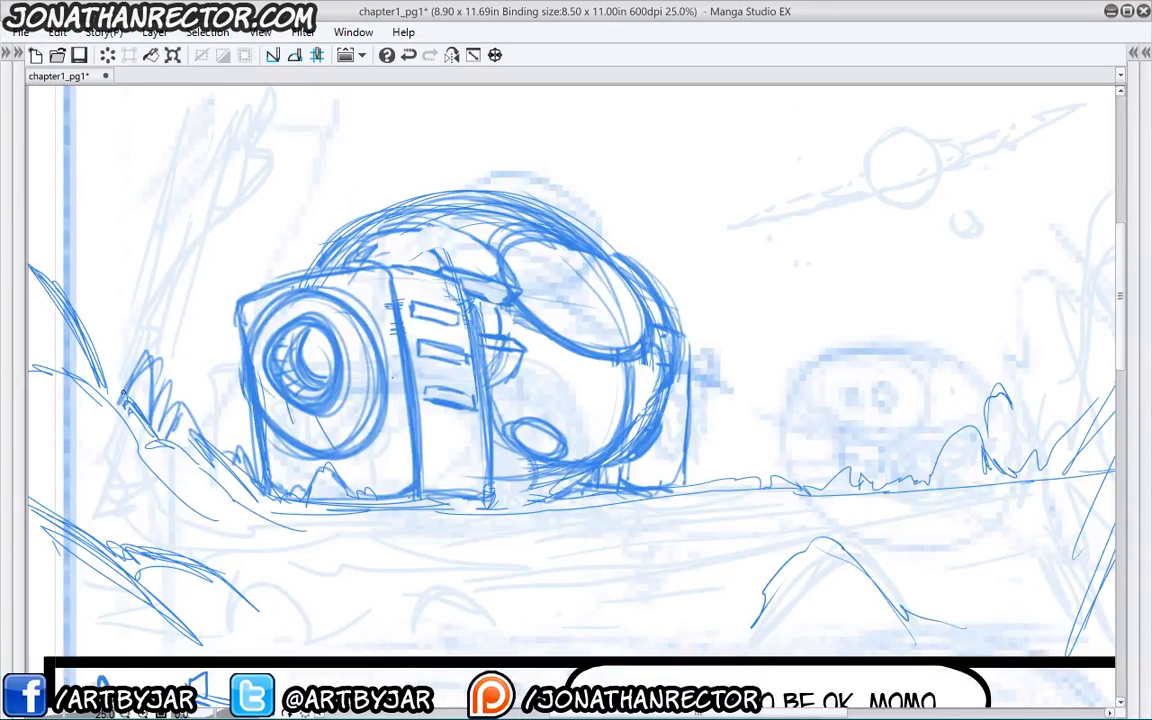
mouse_move(123, 393)
mouse_down()
mouse_move(119, 290)
mouse_move(77, 242)
mouse_move(60, 262)
mouse_move(135, 306)
mouse_move(120, 336)
mouse_move(95, 282)
mouse_move(112, 305)
mouse_move(75, 268)
mouse_move(115, 312)
mouse_up()
drag(119, 326, 127, 356)
mouse_move(139, 515)
mouse_down()
mouse_move(57, 420)
mouse_move(165, 534)
mouse_up()
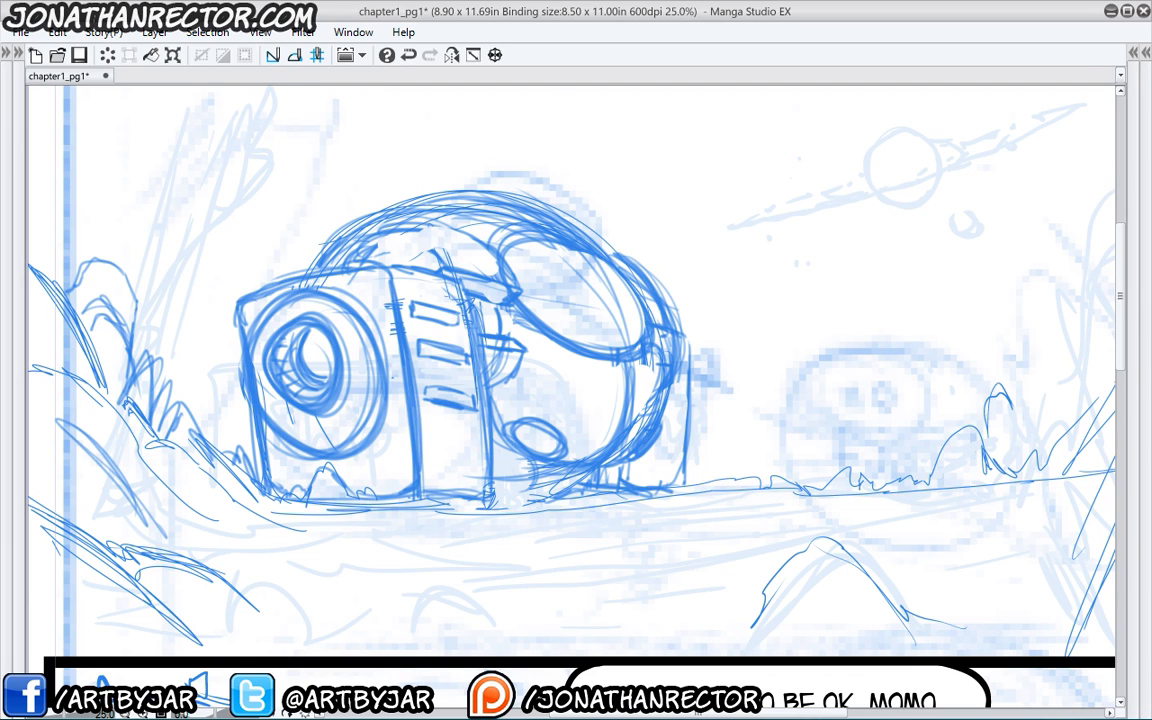
- Sketch loose foreground plants and grass blades along the panel's lower border
mouse_move(729, 634)
mouse_down()
mouse_move(622, 598)
mouse_move(597, 630)
mouse_up()
mouse_move(398, 648)
mouse_down()
mouse_move(330, 612)
mouse_move(334, 598)
mouse_up()
drag(302, 606, 362, 628)
drag(272, 570, 304, 632)
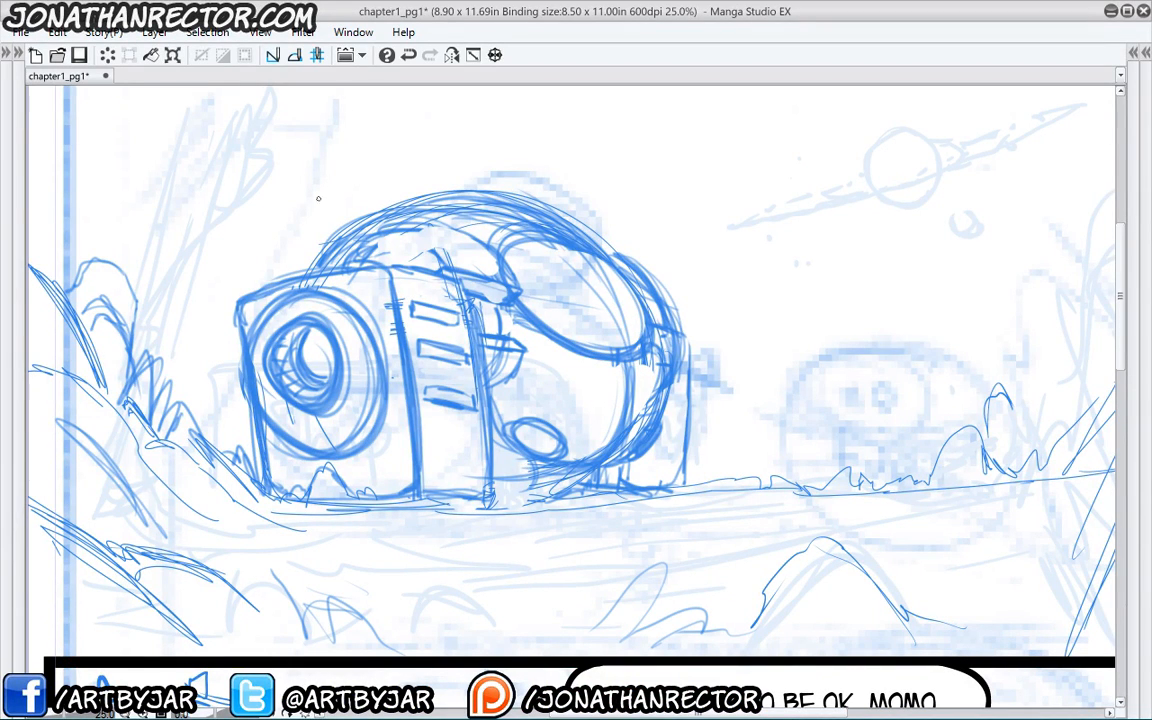
- Draw a smaller oval inside the lower hull's port and an arched detail on top of the front box
drag(485, 498, 325, 506)
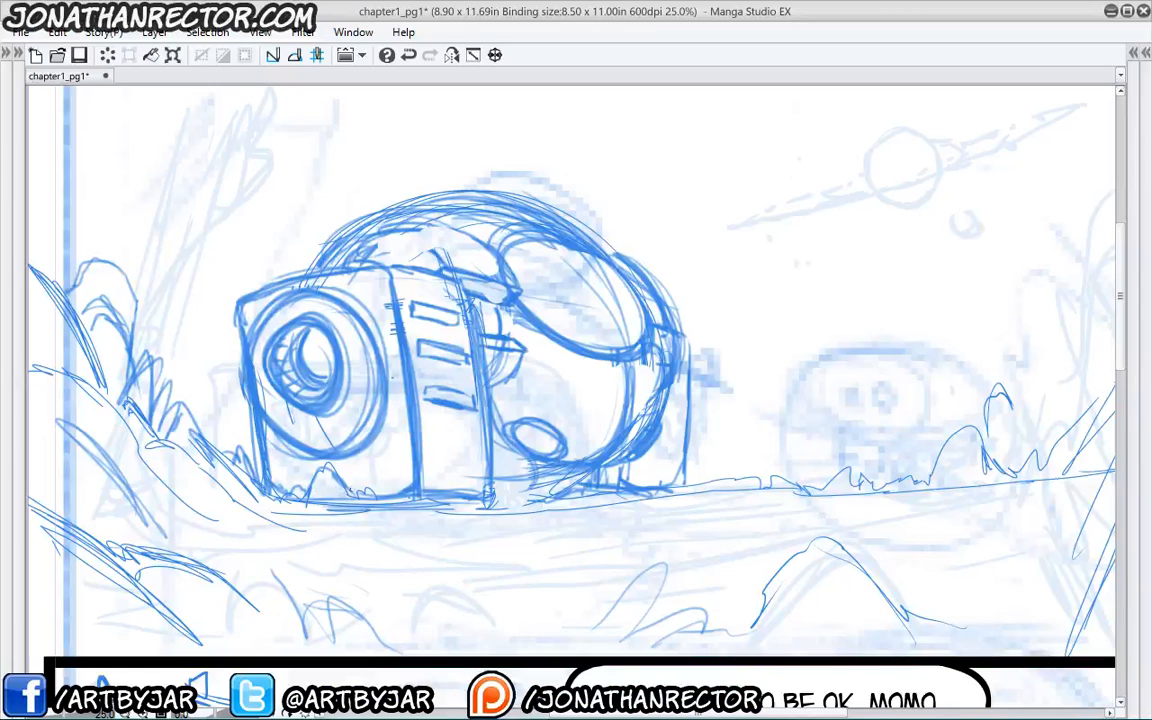
mouse_move(300, 228)
mouse_down()
mouse_move(531, 210)
mouse_move(600, 320)
mouse_move(490, 416)
mouse_move(460, 414)
mouse_up()
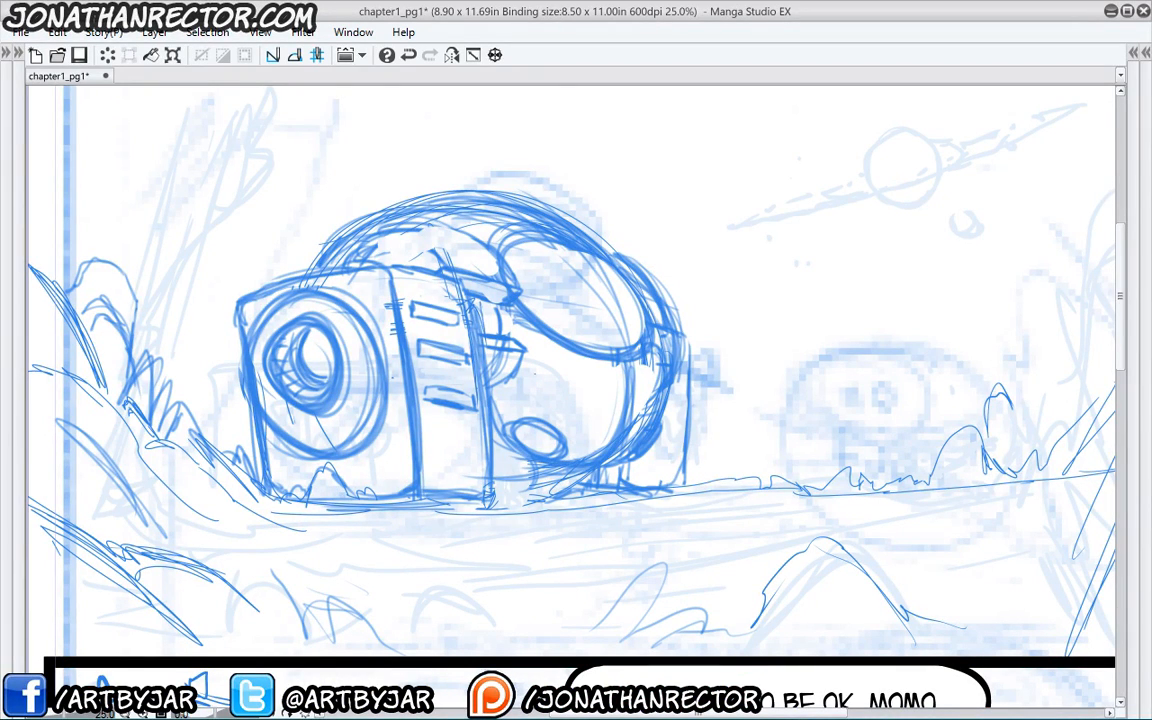
mouse_move(535, 434)
mouse_down()
mouse_move(552, 443)
mouse_move(536, 444)
mouse_up()
mouse_move(444, 265)
mouse_down()
mouse_move(400, 249)
mouse_move(366, 260)
mouse_up()
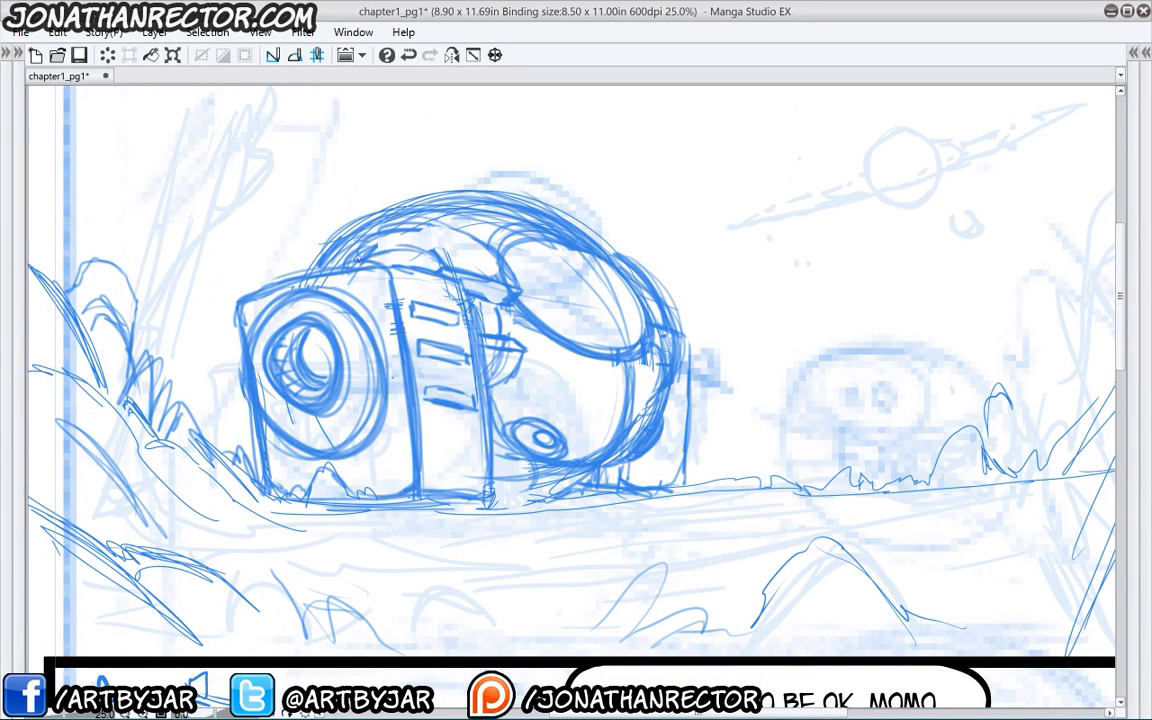
mouse_move(455, 240)
mouse_down()
mouse_move(310, 200)
mouse_move(292, 248)
mouse_up()
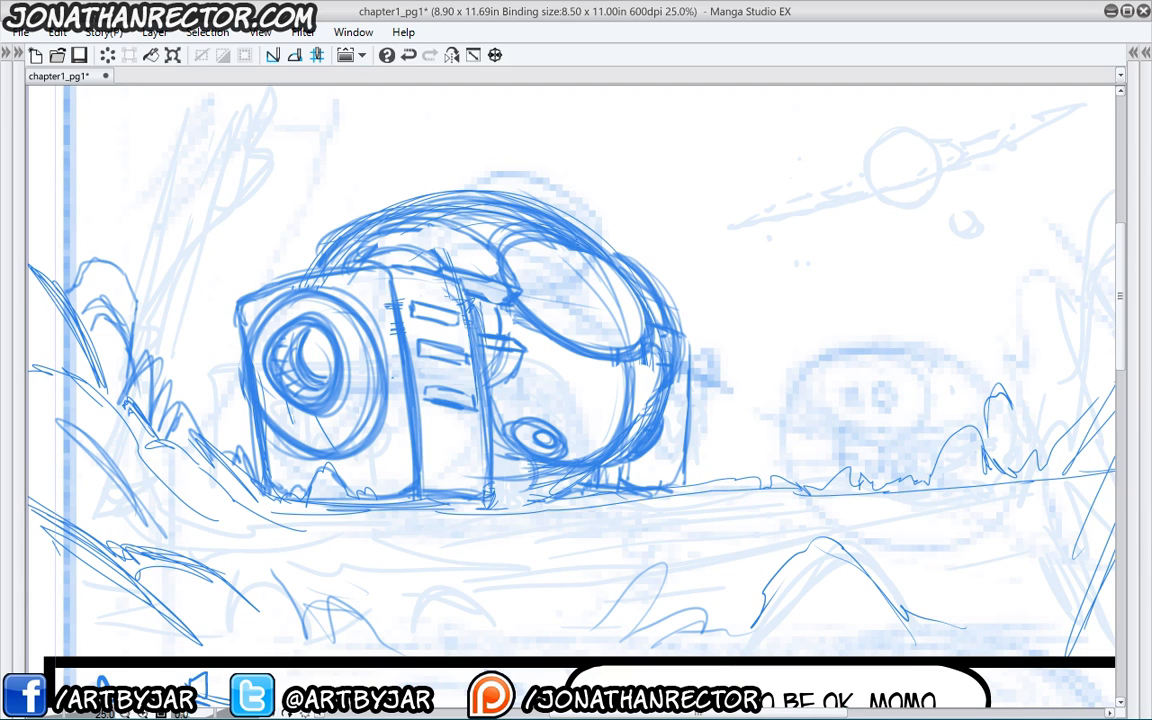
- Strengthen the hull's outer curve behind the window and draw a curved panel line across the hull between the window and port
drag(535, 216, 631, 264)
drag(643, 430, 676, 354)
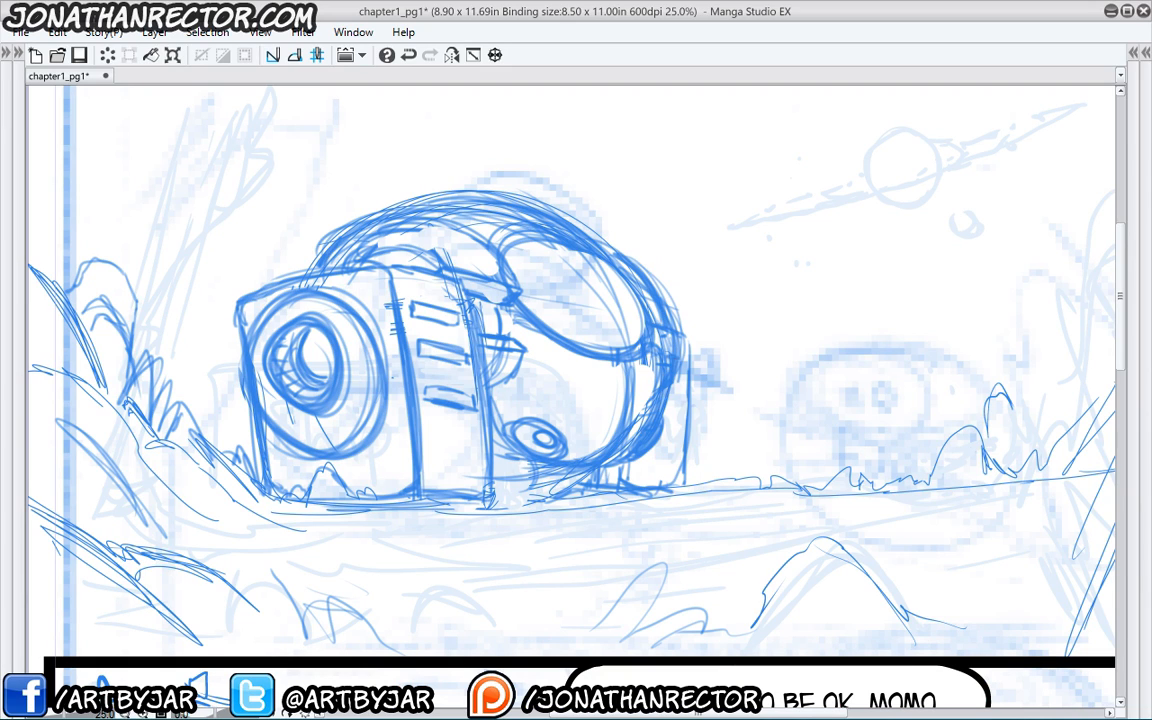
mouse_move(604, 290)
mouse_down()
mouse_move(620, 310)
mouse_move(615, 377)
mouse_move(590, 438)
mouse_move(567, 438)
mouse_up()
drag(625, 465, 622, 483)
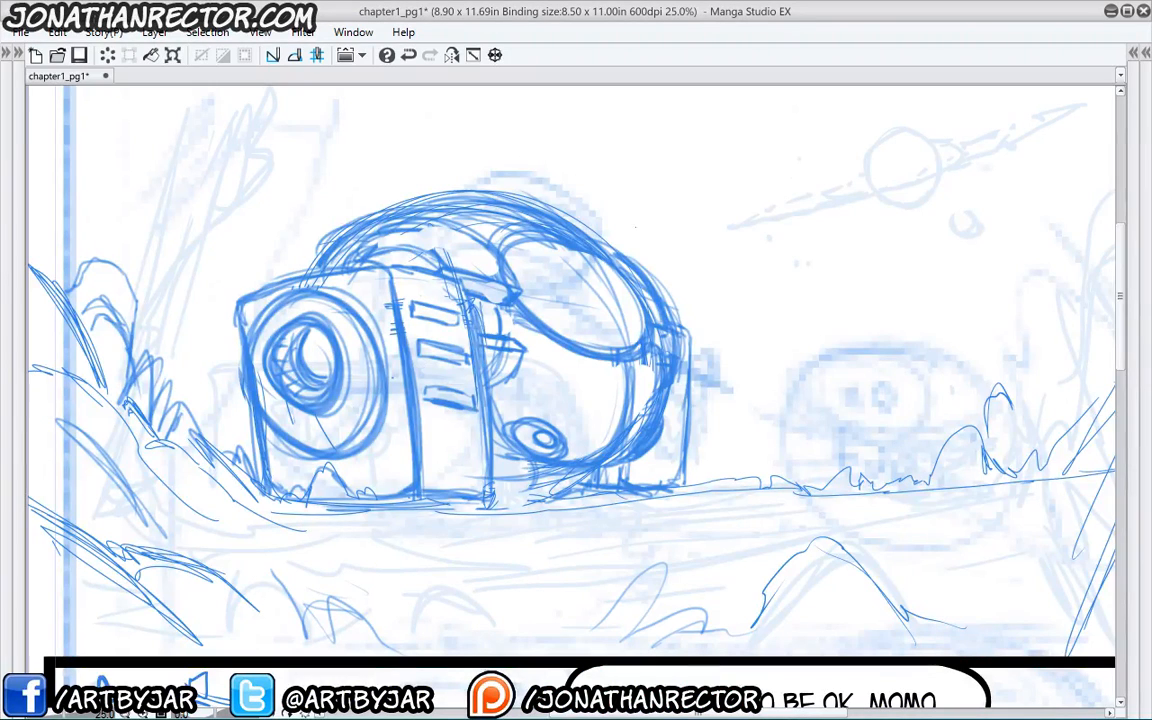
mouse_move(568, 232)
mouse_down()
mouse_move(530, 308)
mouse_move(535, 272)
mouse_up()
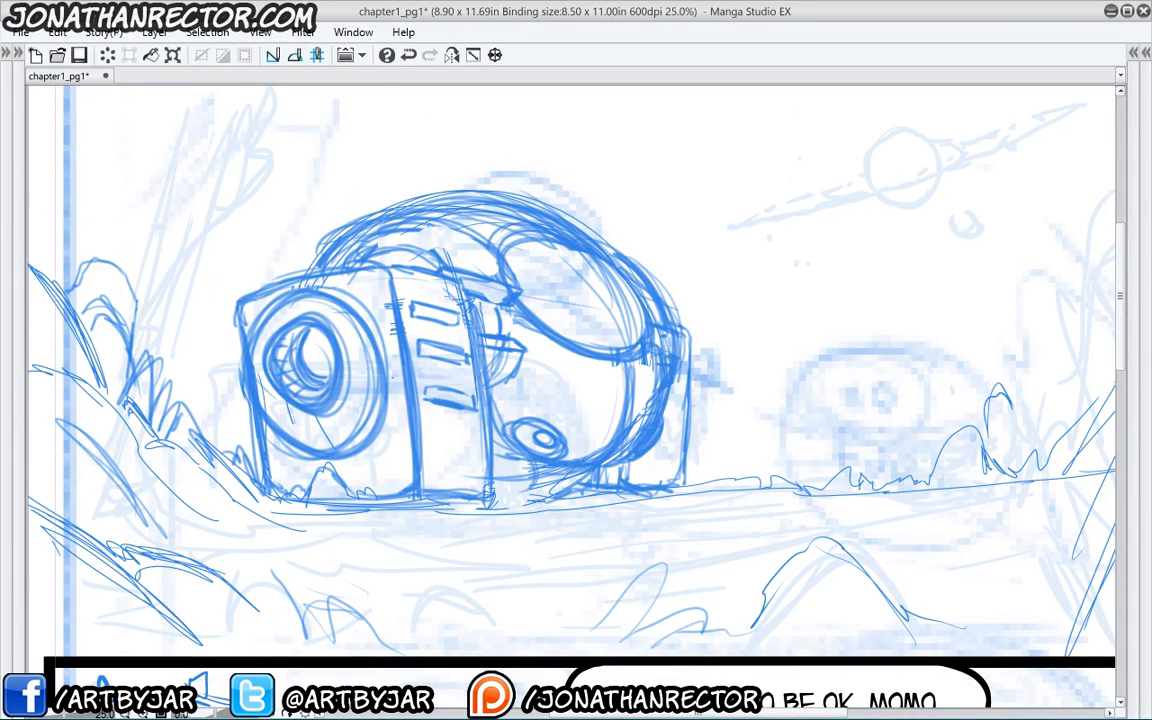
mouse_move(590, 366)
mouse_down()
mouse_move(452, 382)
mouse_move(500, 392)
mouse_up()
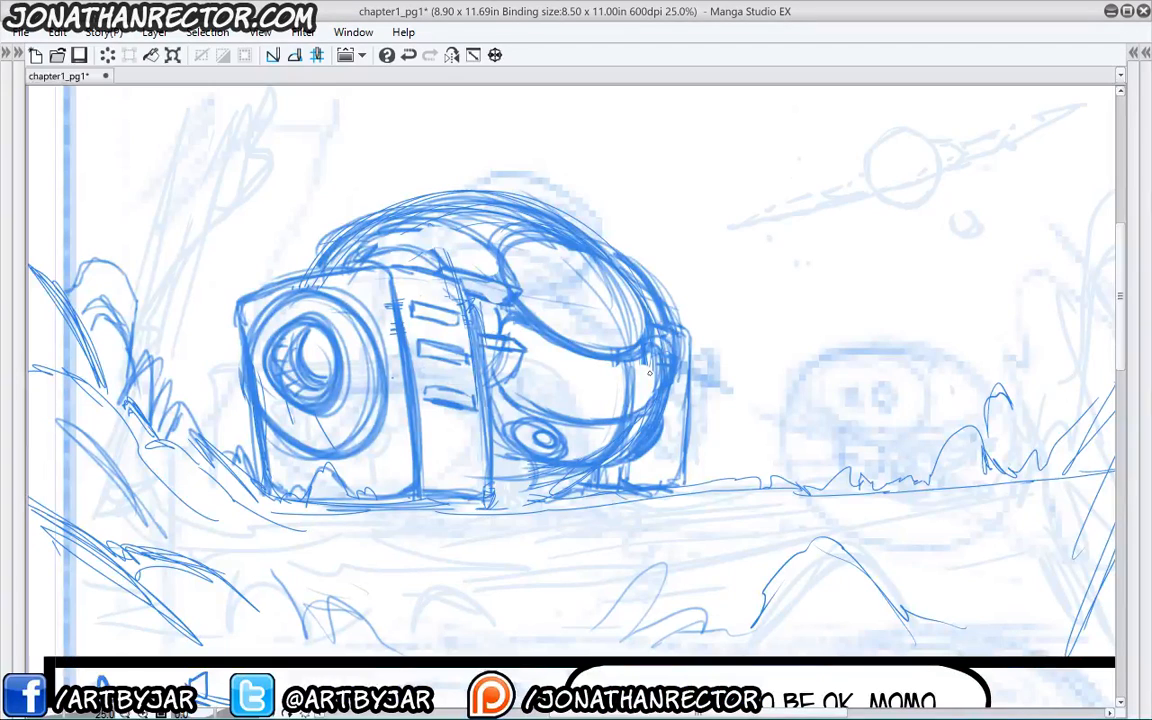
- Flip the canvas view horizontally and go over the hull's upper contour
click(451, 54)
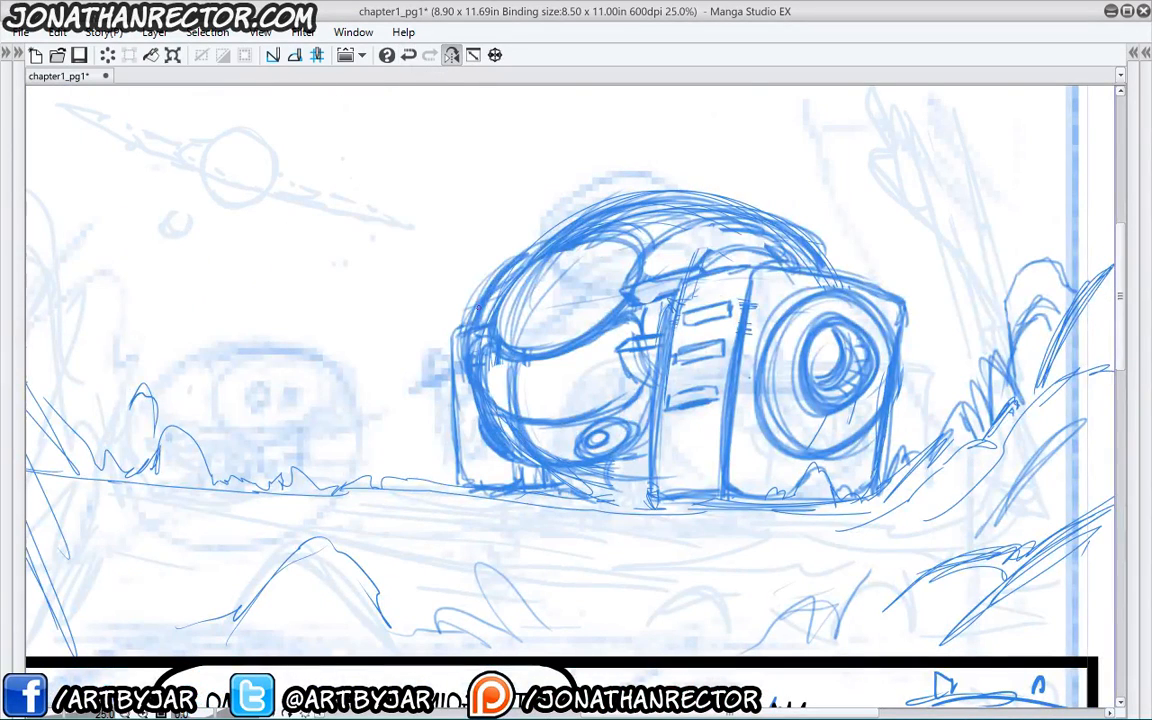
drag(566, 218, 680, 204)
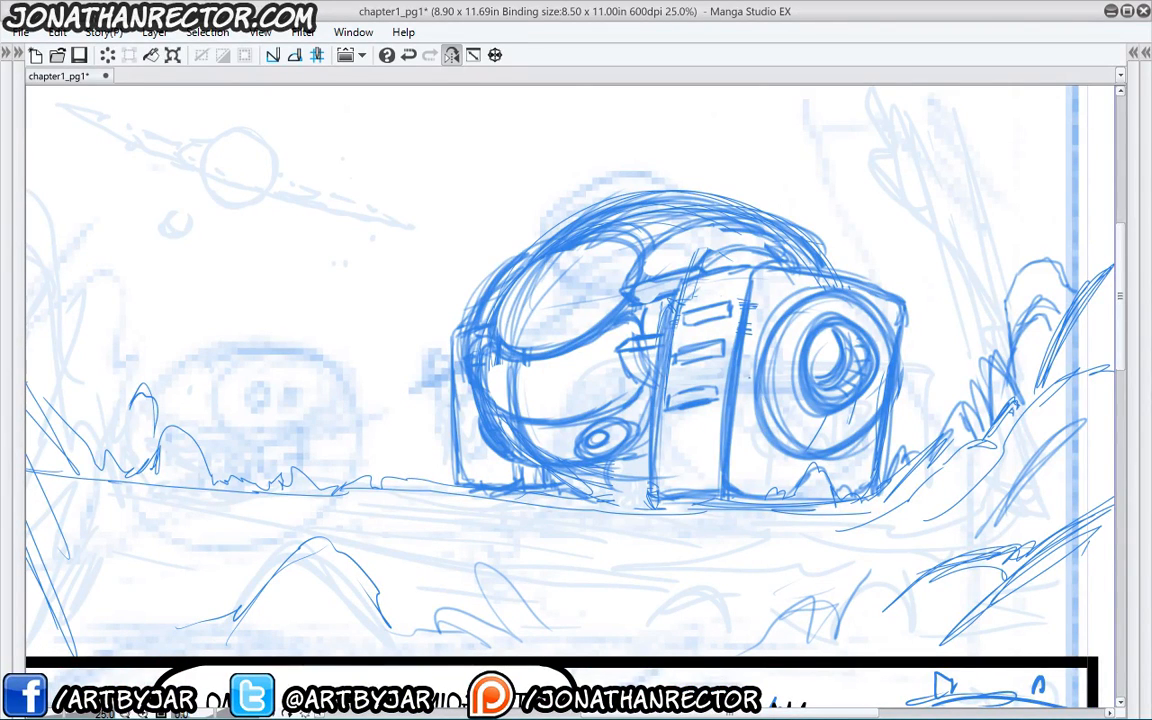
- Try a darkened base line and a curved ground shadow beneath the front box, and undo those strokes
mouse_move(622, 455)
mouse_down()
mouse_move(750, 442)
mouse_move(735, 451)
mouse_up()
drag(666, 450, 755, 440)
drag(614, 456, 753, 443)
mouse_move(648, 463)
mouse_down()
mouse_move(761, 455)
mouse_move(743, 447)
mouse_up()
drag(739, 498, 838, 489)
drag(612, 450, 580, 486)
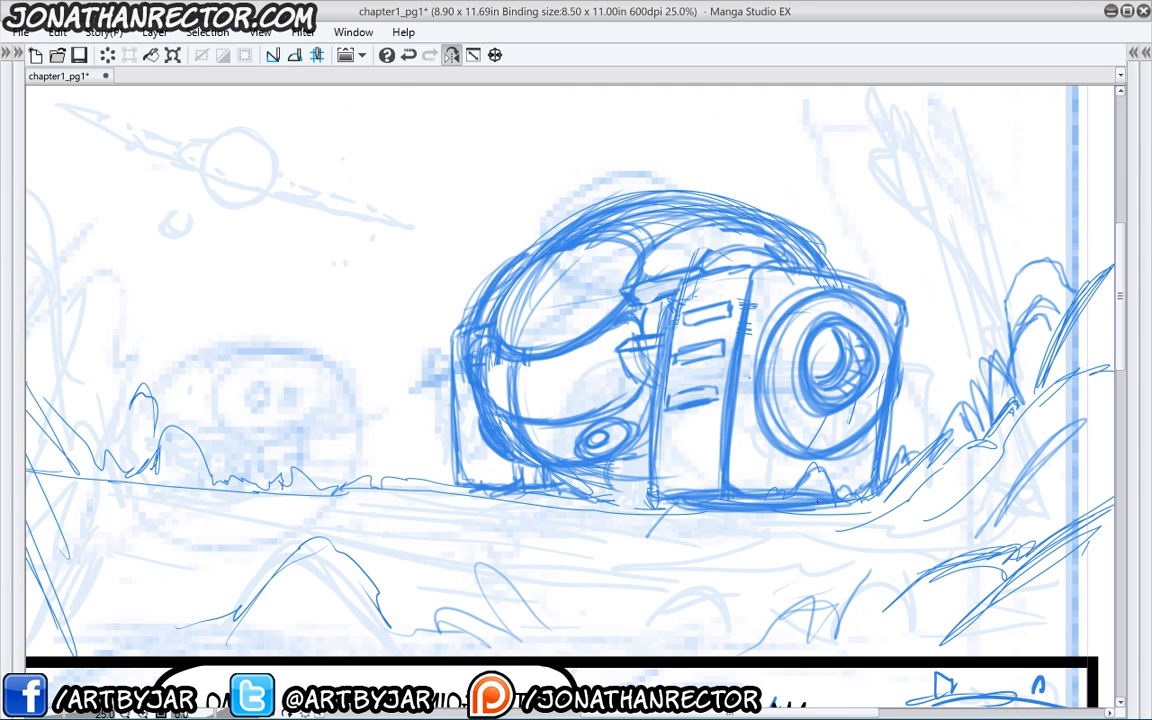
drag(745, 472, 769, 456)
drag(718, 498, 776, 478)
drag(586, 500, 716, 484)
drag(648, 532, 860, 528)
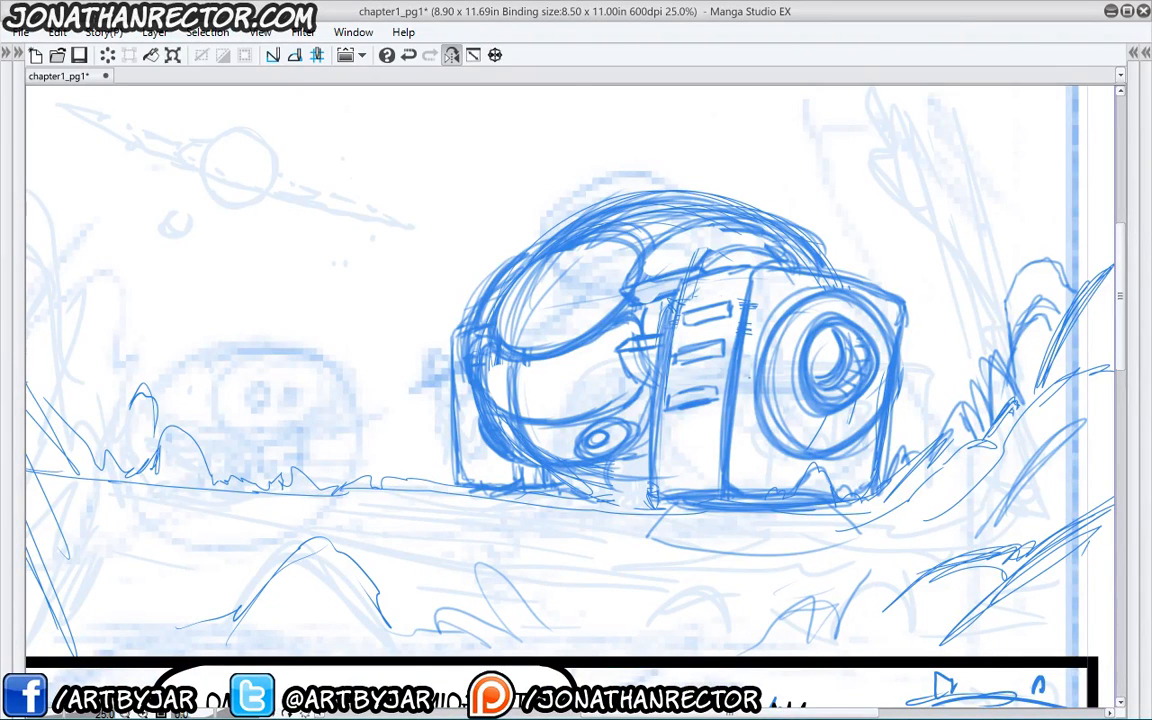
key(ctrl+z)
key(ctrl+z)
key(ctrl+z)
key(ctrl+z)
- Add small dents and specks along the front face's lower edge by the side panel, and flip the canvas view back
drag(476, 487, 481, 497)
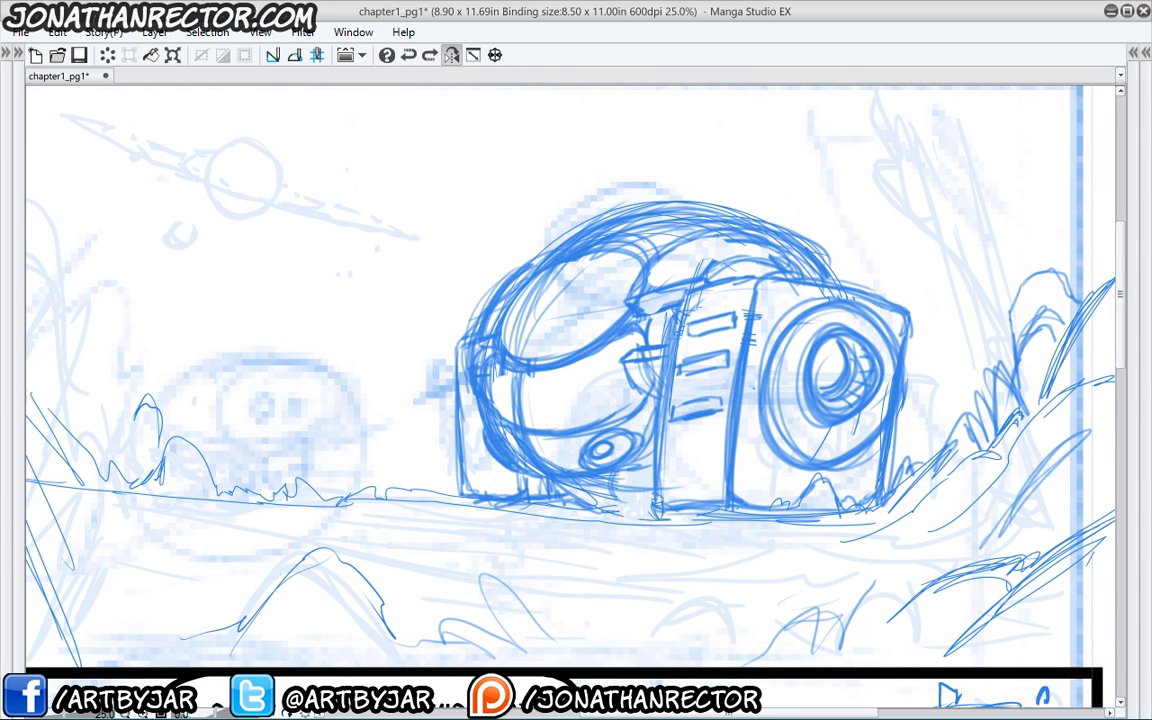
drag(725, 295, 697, 400)
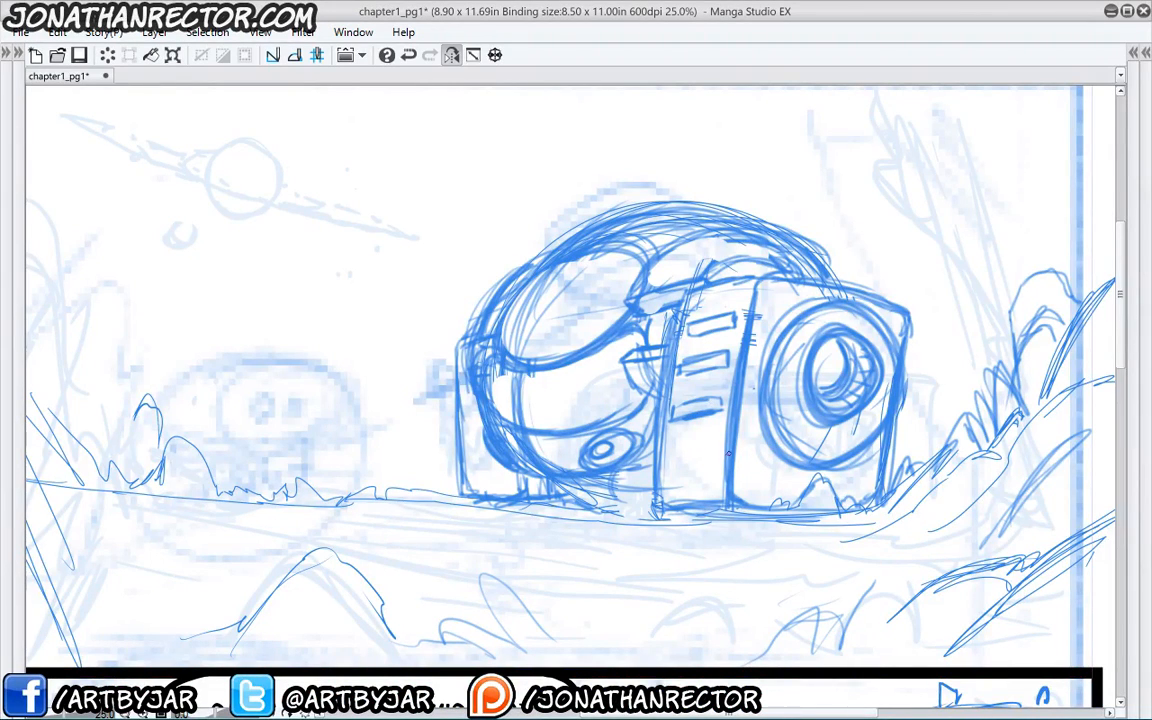
drag(750, 429, 746, 482)
click(760, 447)
click(762, 478)
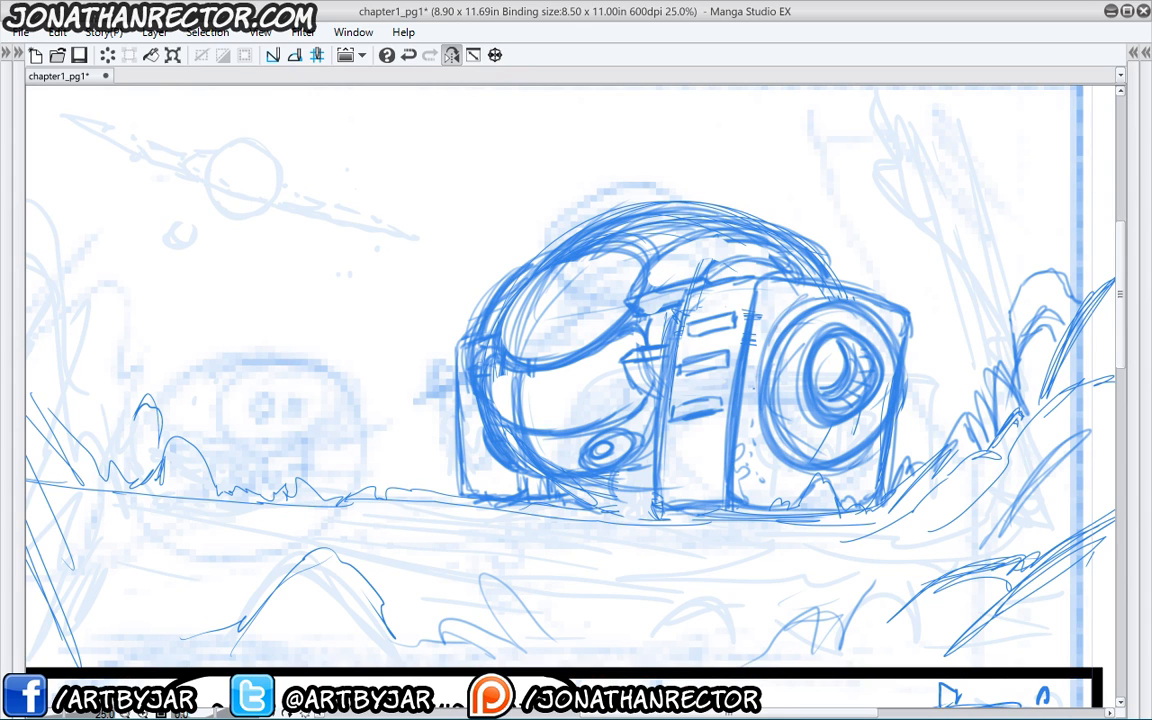
click(450, 55)
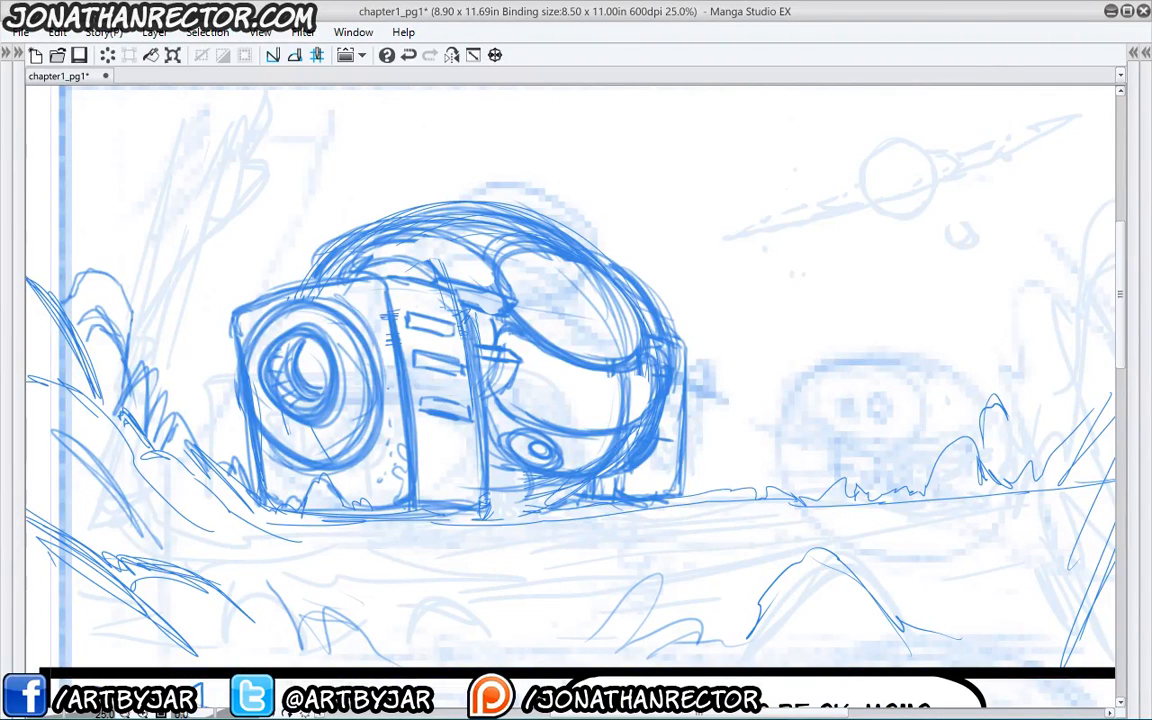
- Add short notch lines to the rear box's side and inner depth lines to the front box's three side vents
mouse_move(659, 423)
mouse_down()
mouse_move(675, 427)
mouse_move(676, 414)
mouse_up()
mouse_move(663, 398)
mouse_down()
mouse_move(675, 402)
mouse_move(669, 437)
mouse_up()
drag(416, 308, 458, 305)
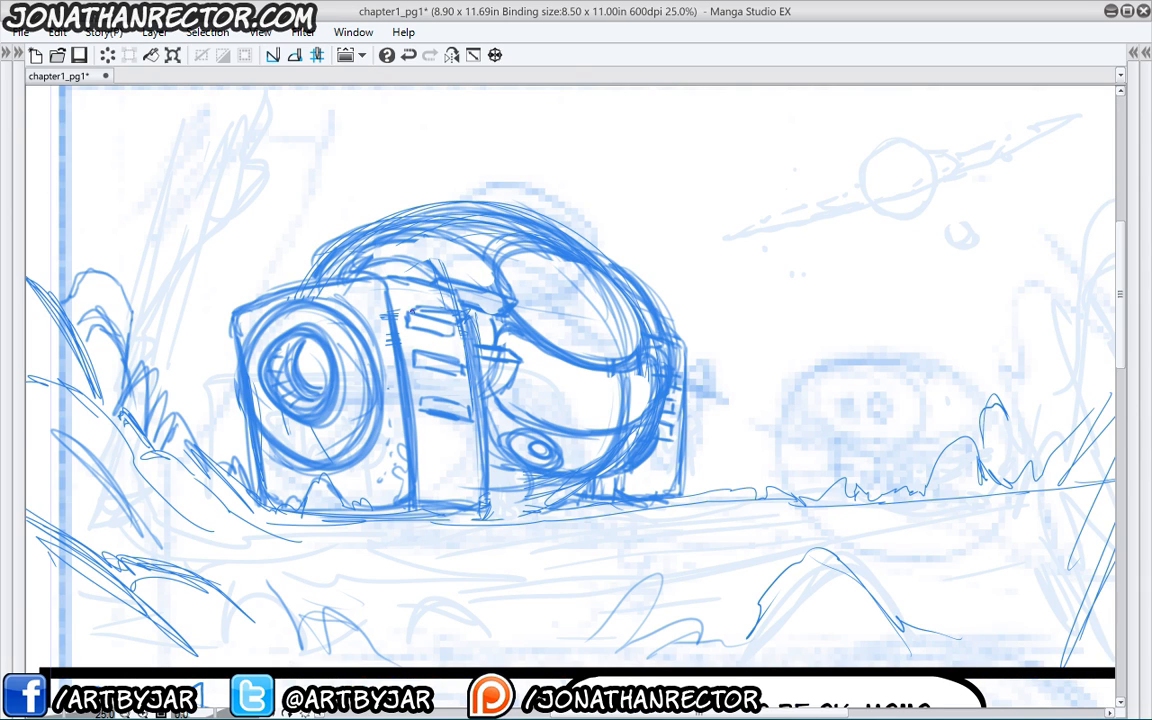
drag(378, 316, 428, 314)
mouse_move(420, 362)
mouse_down()
mouse_move(434, 354)
mouse_move(425, 351)
mouse_up()
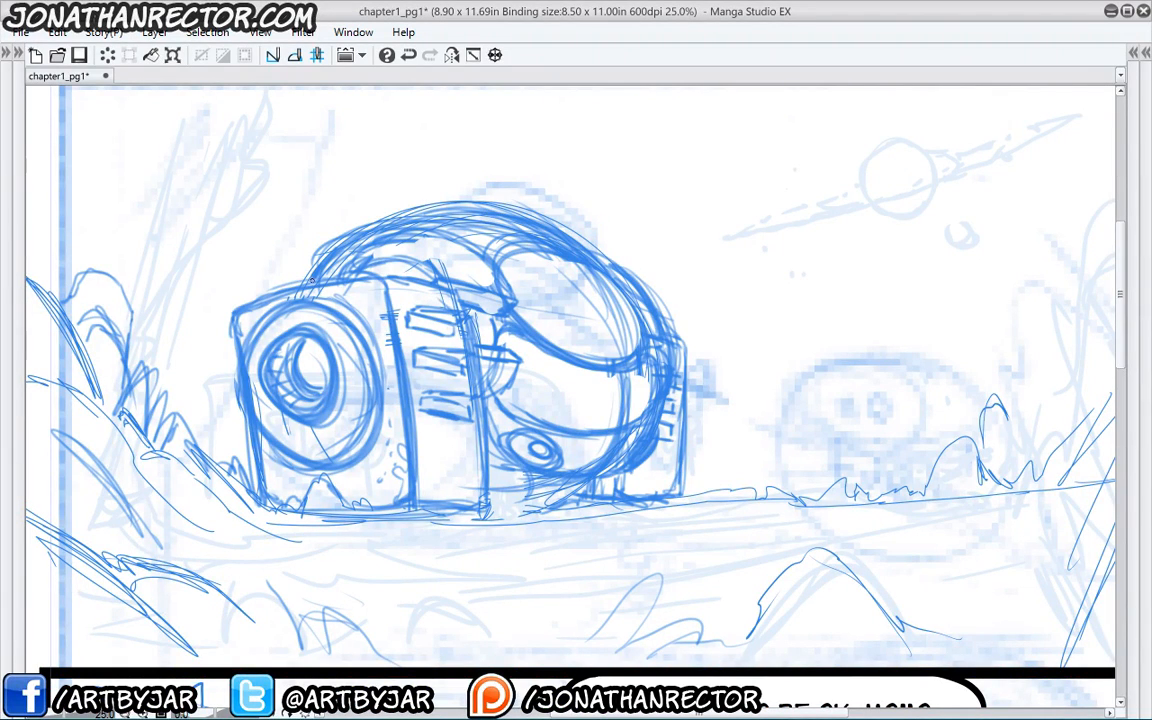
- Darken the arched detail on top of the front box and save the page
mouse_move(311, 281)
mouse_down()
mouse_move(351, 246)
mouse_move(430, 266)
mouse_move(437, 279)
mouse_up()
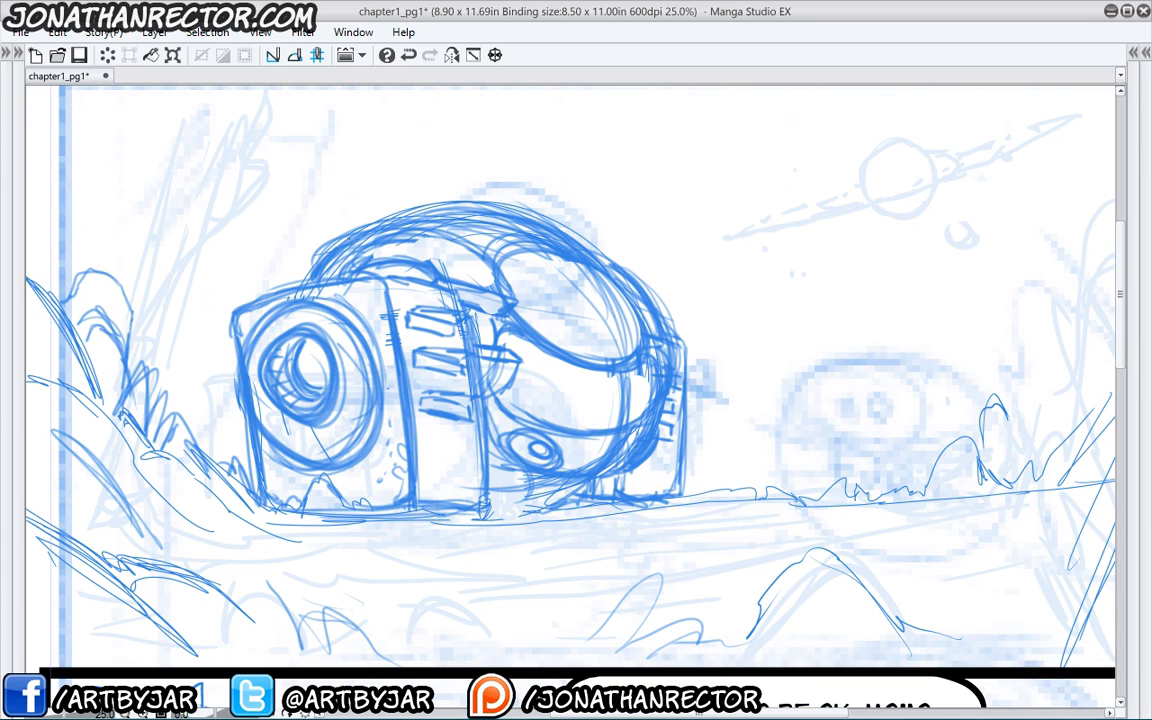
mouse_move(334, 212)
mouse_down()
mouse_move(421, 208)
mouse_move(446, 252)
mouse_up()
drag(393, 222, 423, 205)
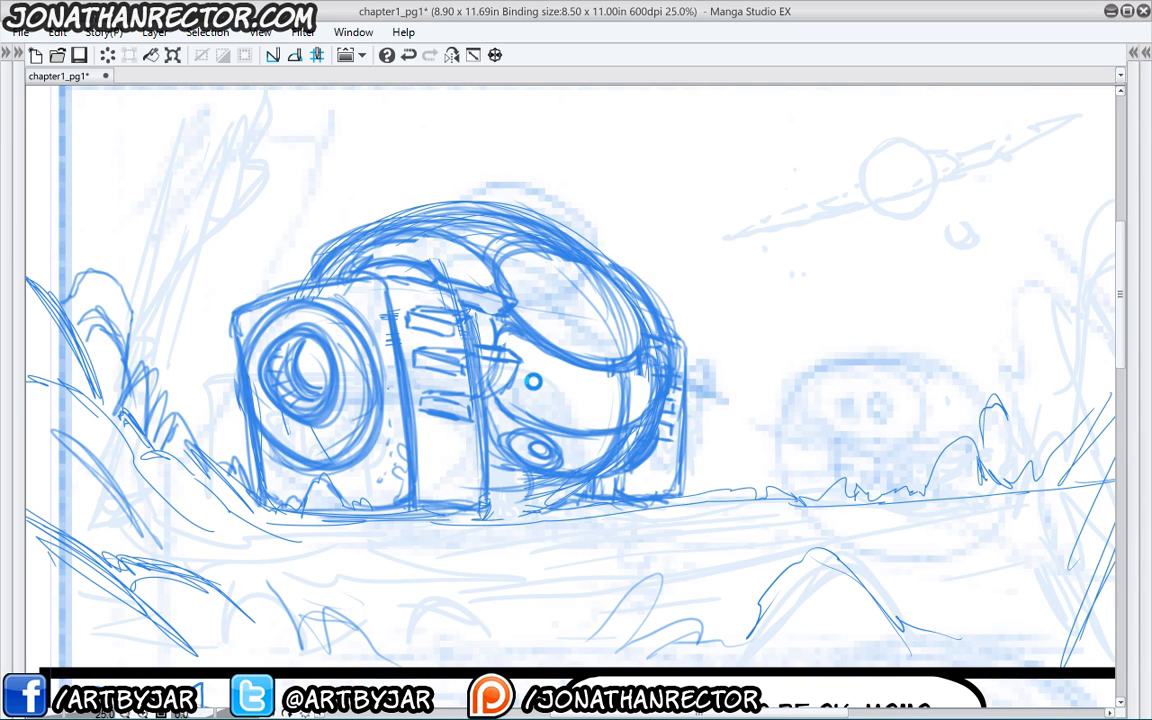
key(ctrl+s)
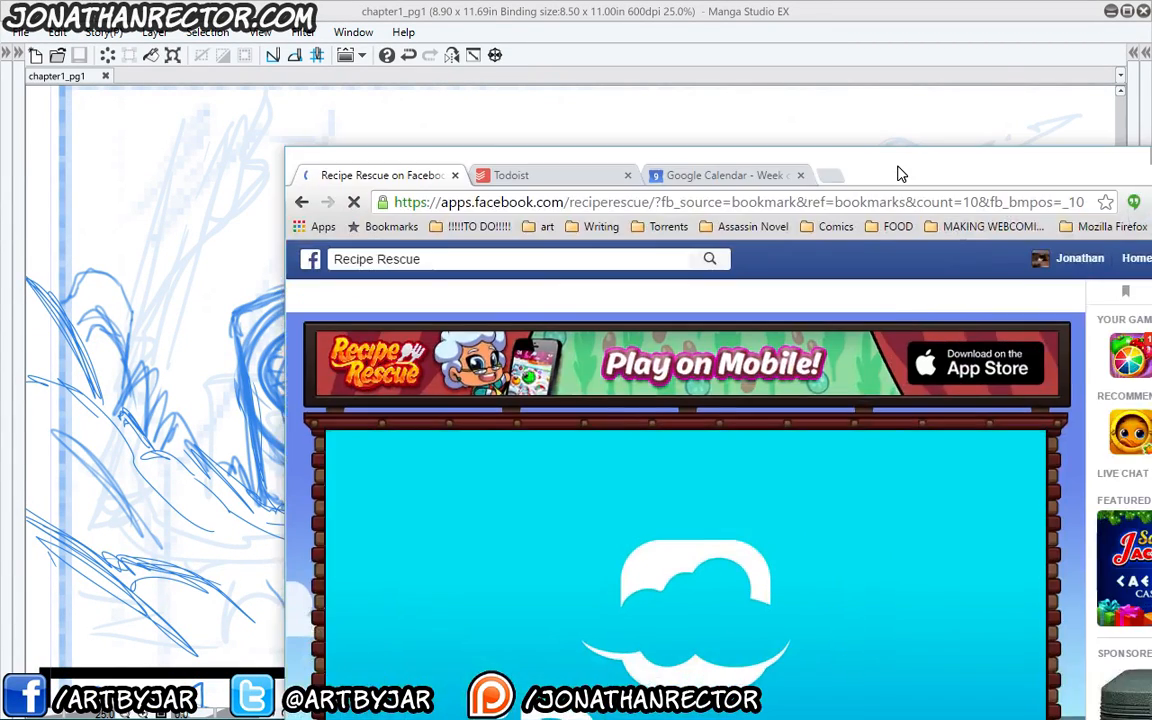
- Switch to the Chrome window with Recipe Rescue, maximize it, and dismiss the Send Lives and Bonus Deal pop-ups
double_click(900, 172)
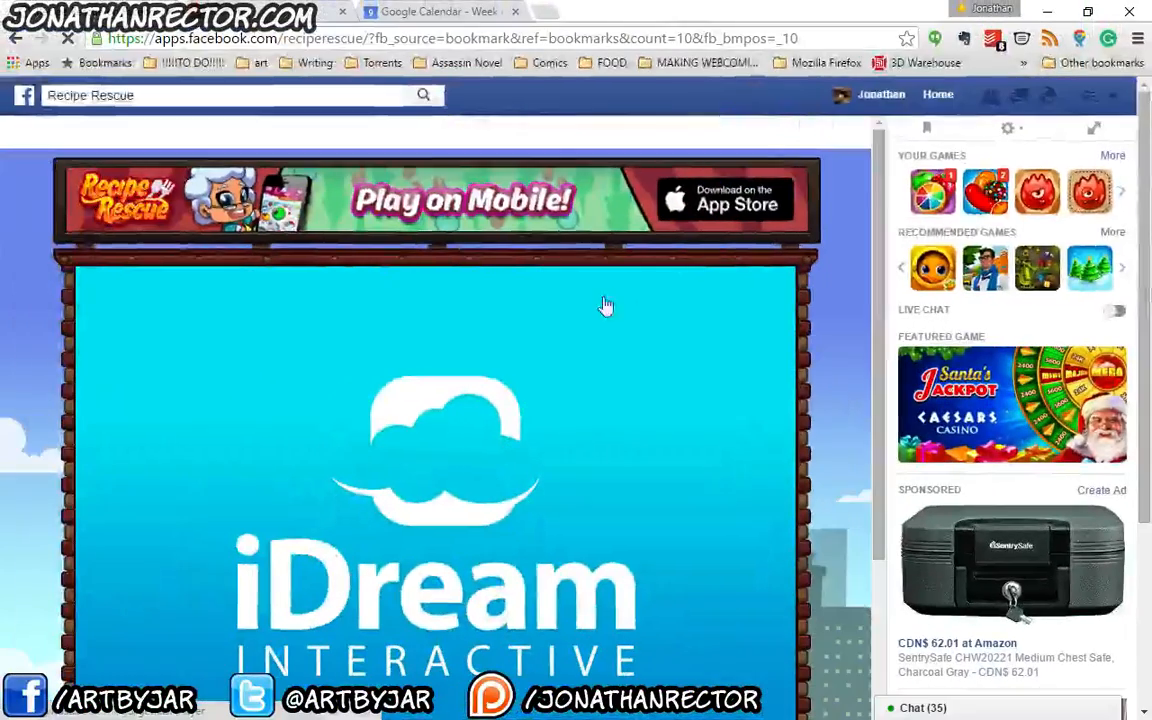
scroll(590, 335, down, 2)
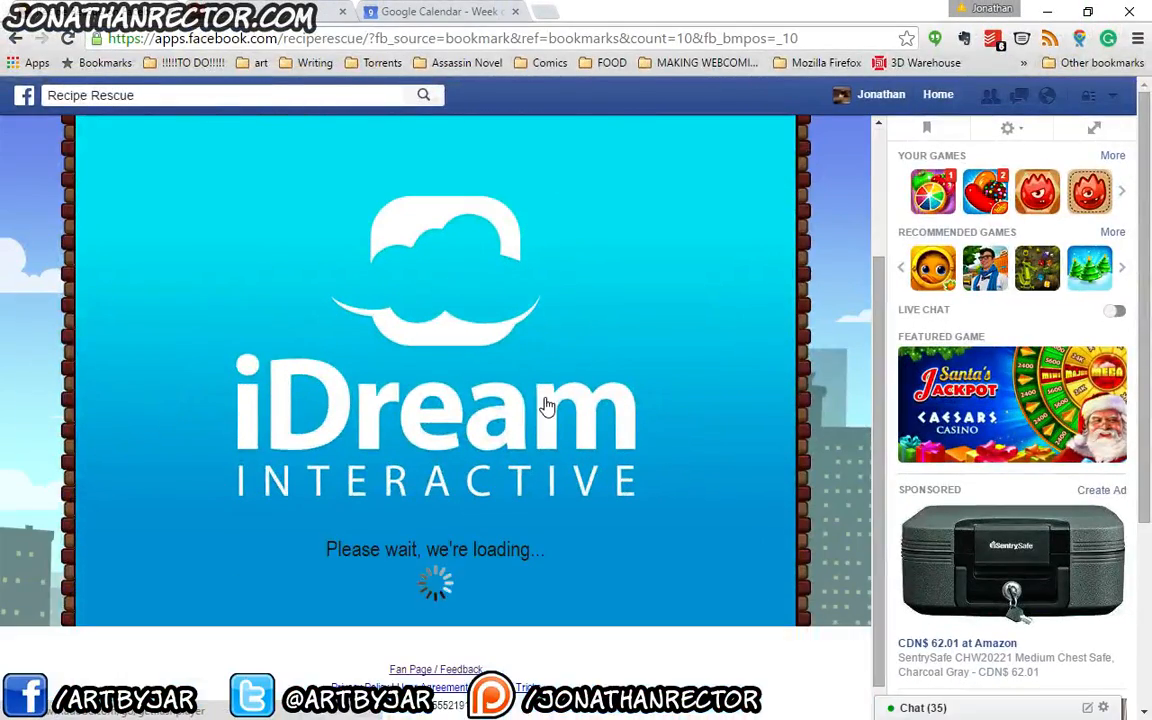
scroll(547, 409, up, 1)
scroll(547, 409, up, 1)
scroll(550, 410, down, 2)
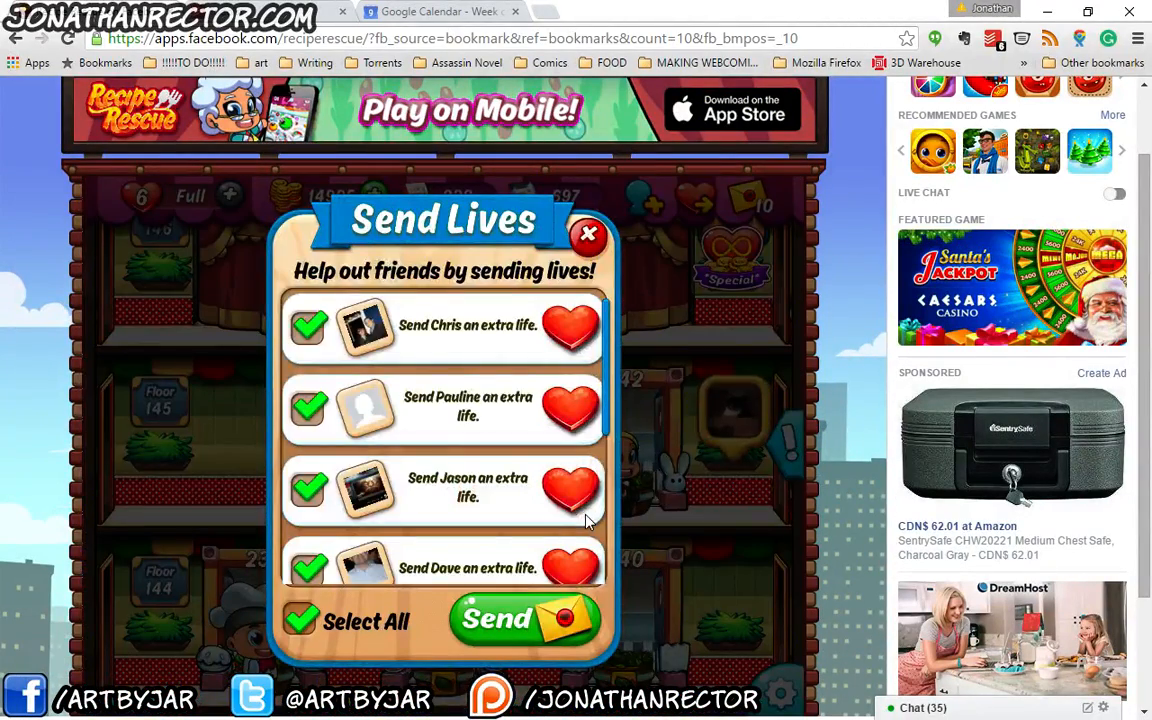
click(588, 233)
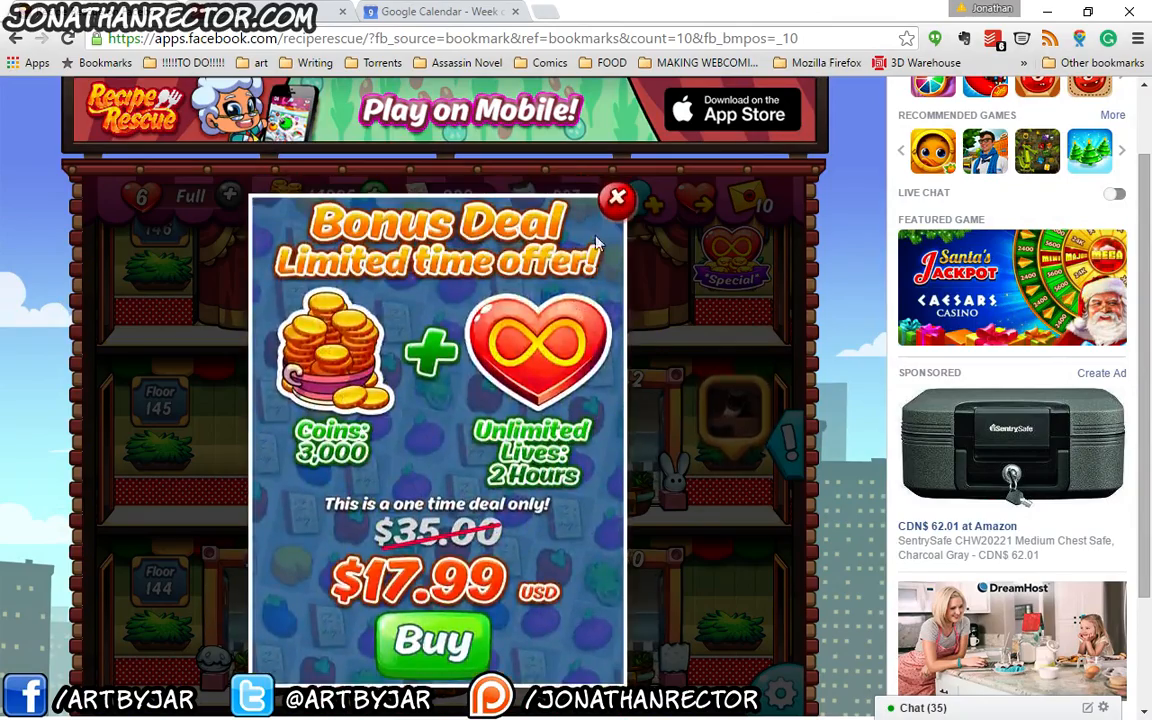
click(614, 196)
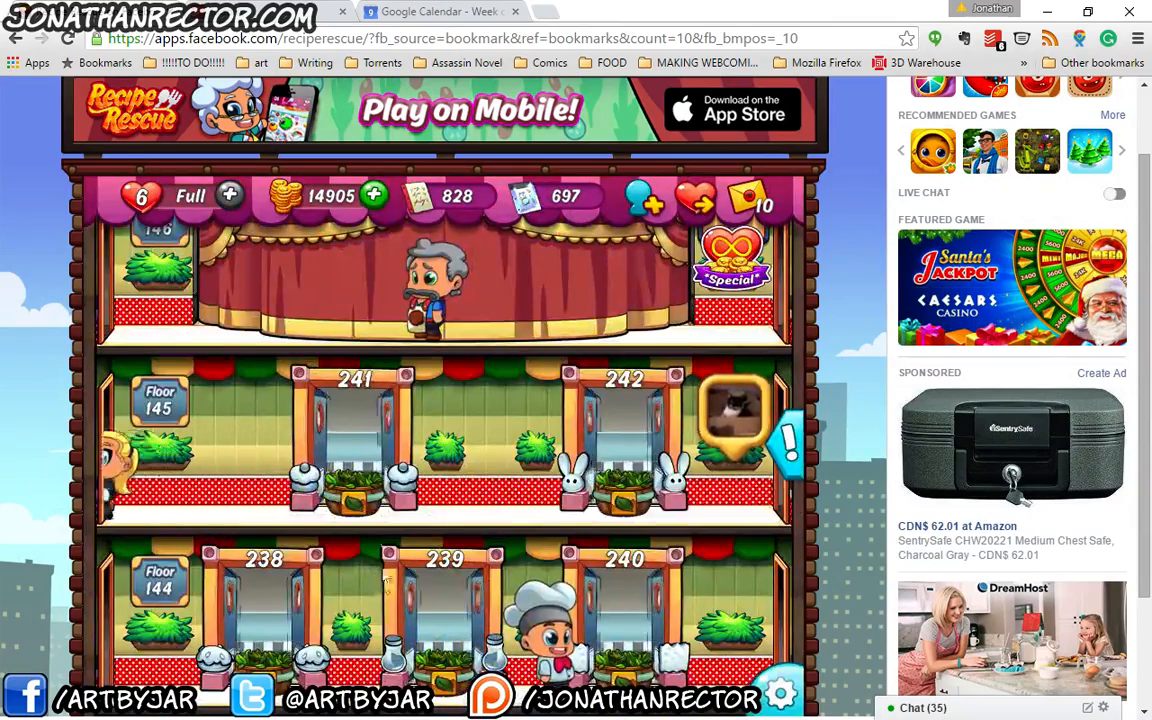
- Look down through the floors of the Recipe Rescue tower to the lower levels
scroll(392, 461, down, 2)
scroll(392, 461, down, 5)
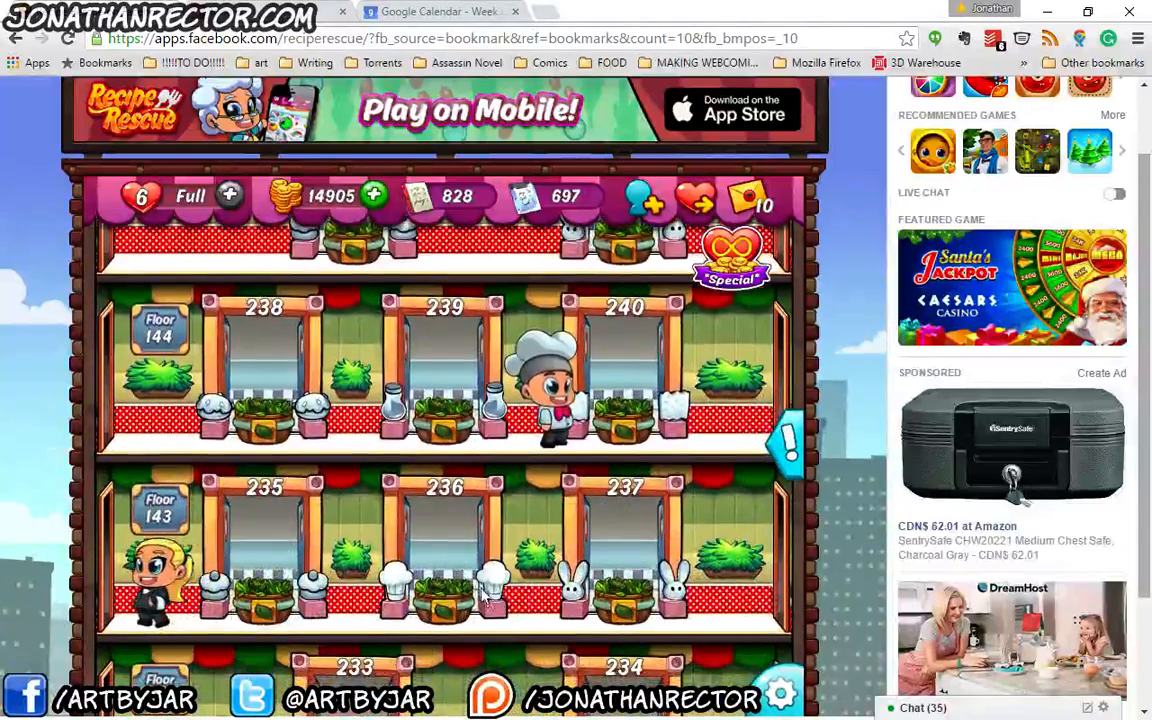
scroll(491, 430, down, 10)
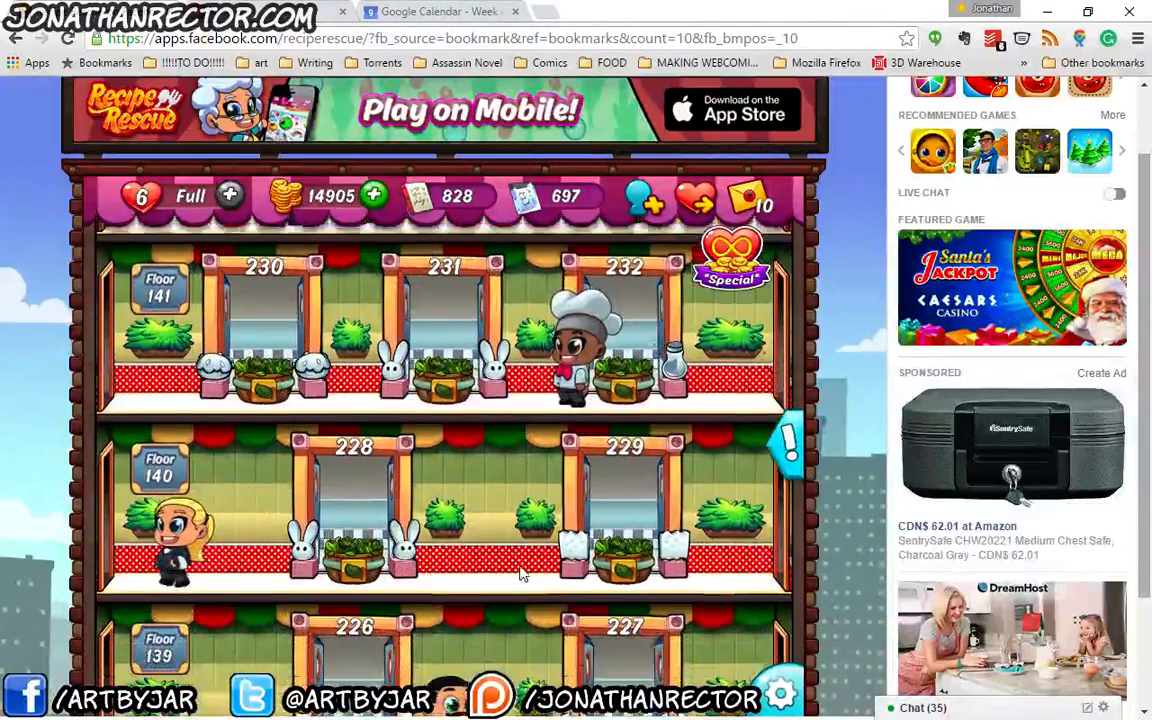
scroll(508, 432, down, 5)
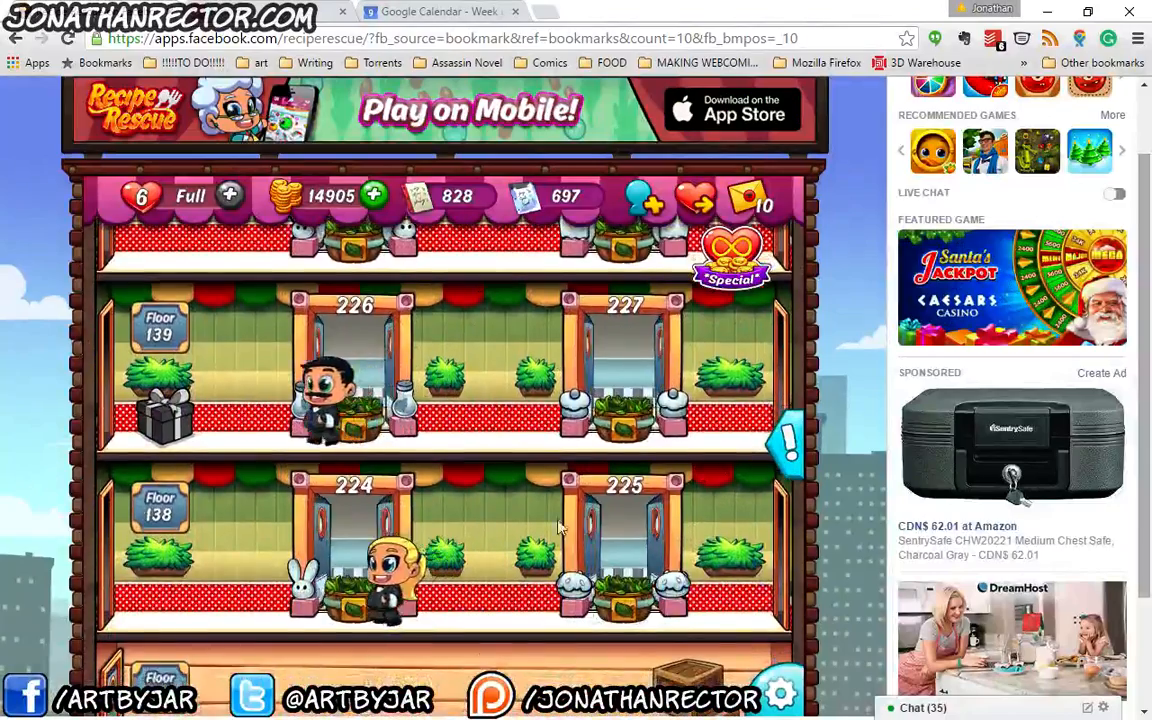
scroll(542, 468, down, 7)
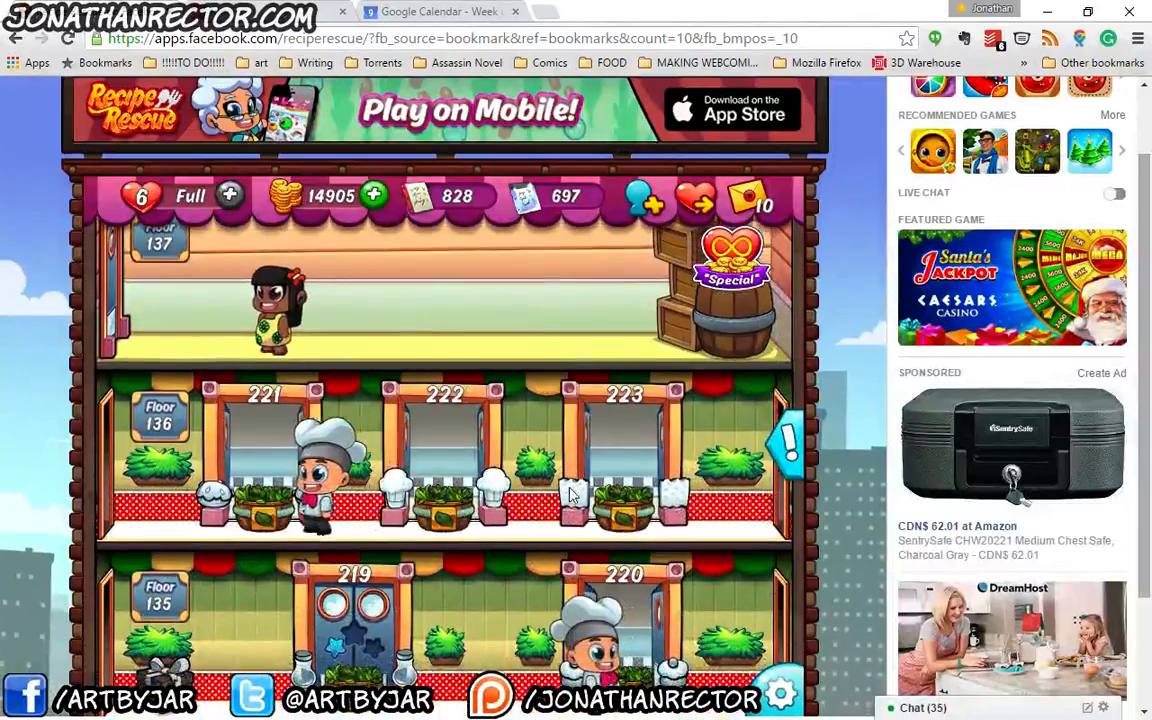
scroll(572, 378, down, 8)
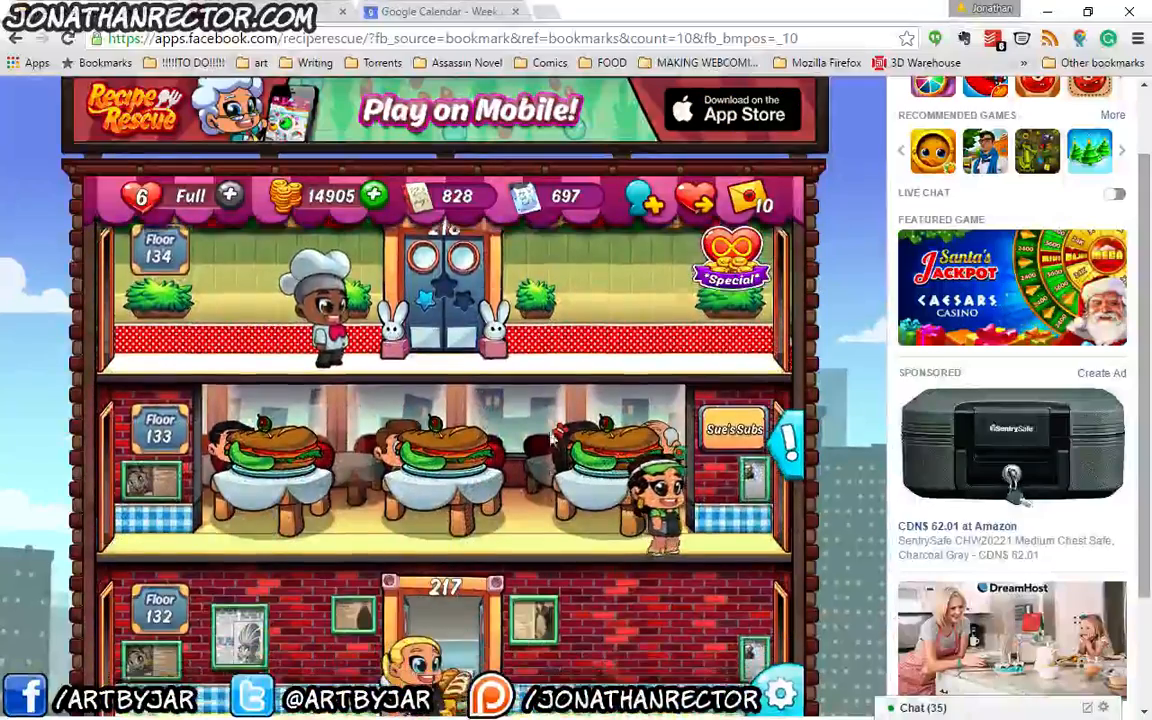
scroll(545, 490, down, 15)
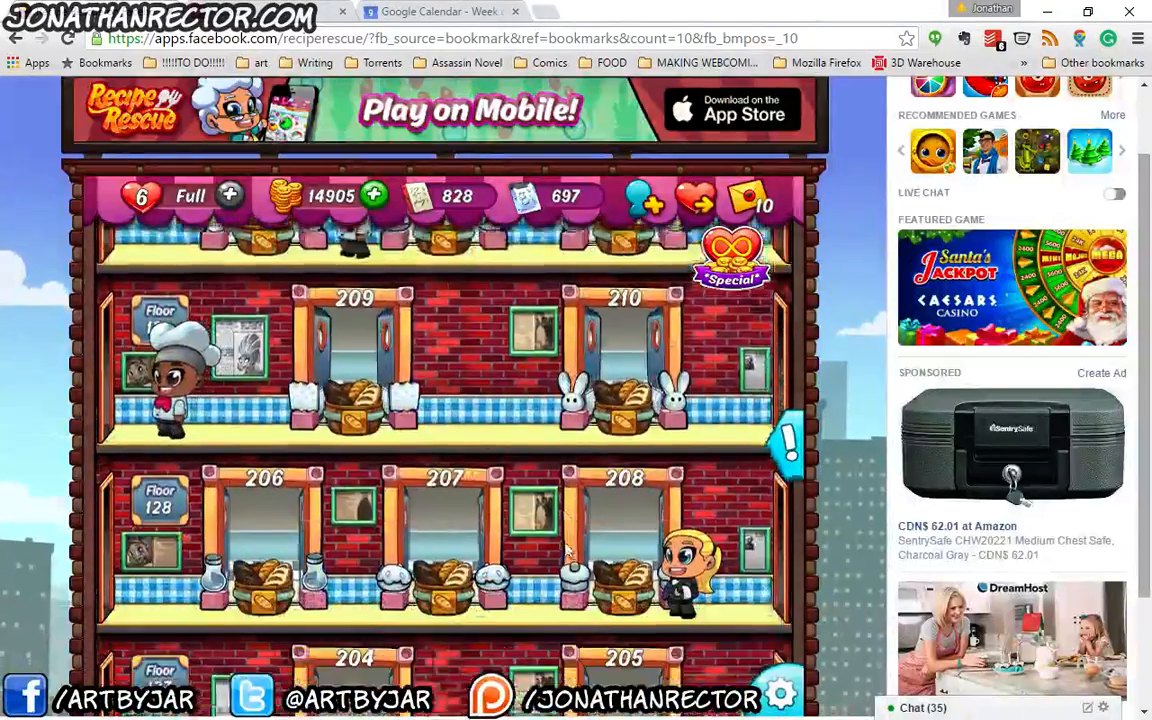
- Find level 193 on floor 119 of the Recipe Rescue tower and start playing it without a booster
scroll(568, 545, down, 10)
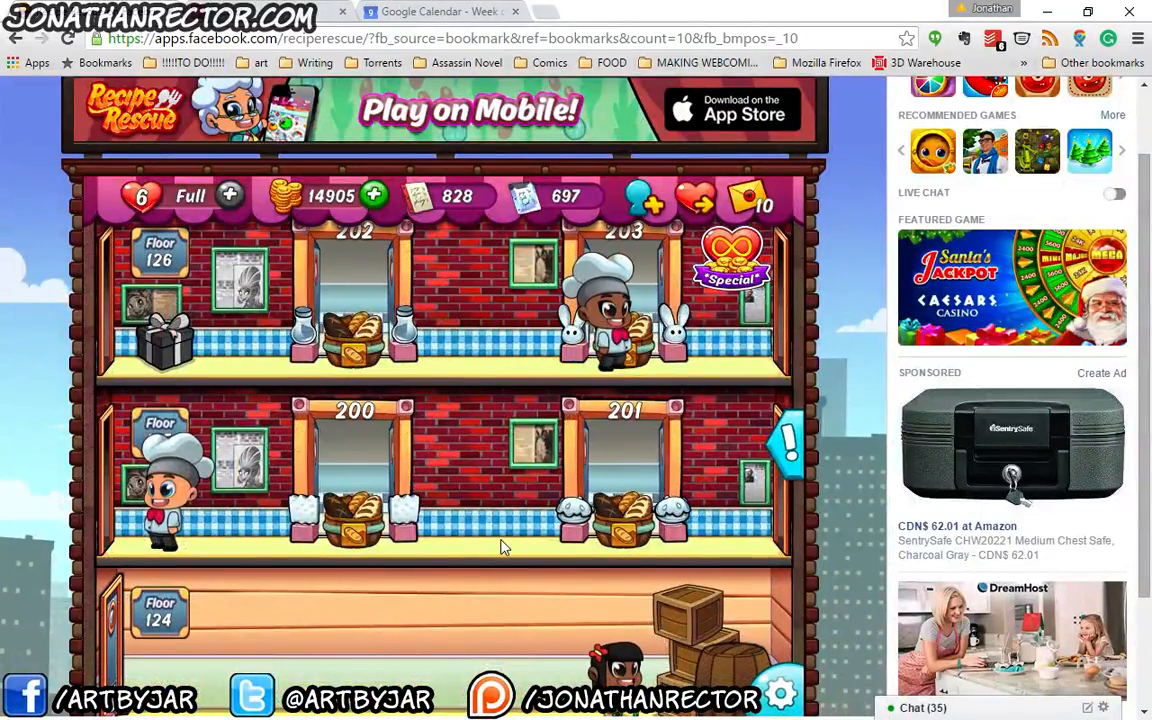
scroll(519, 478, down, 9)
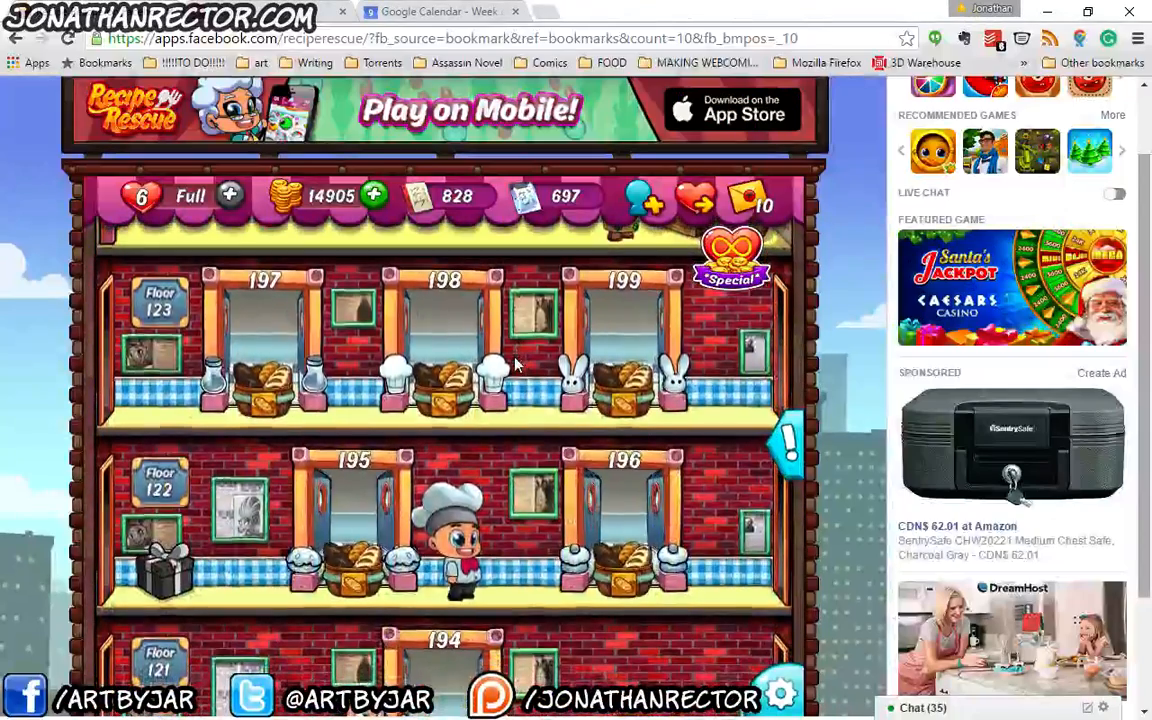
scroll(535, 432, down, 6)
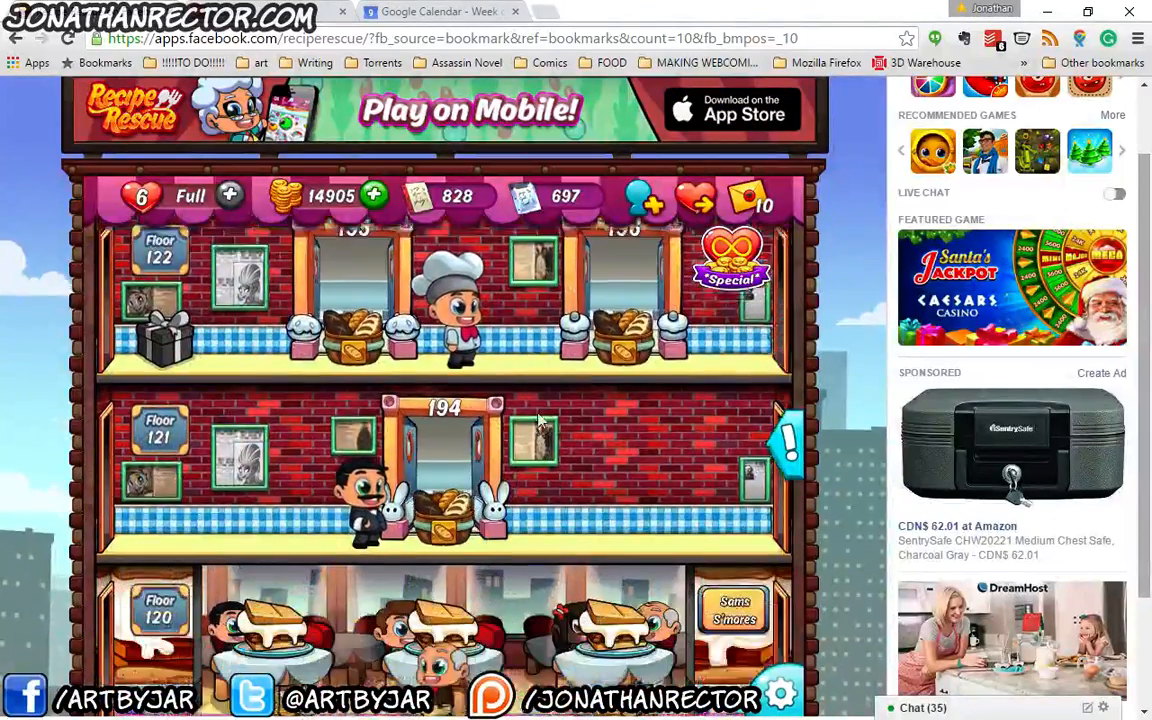
scroll(580, 320, down, 5)
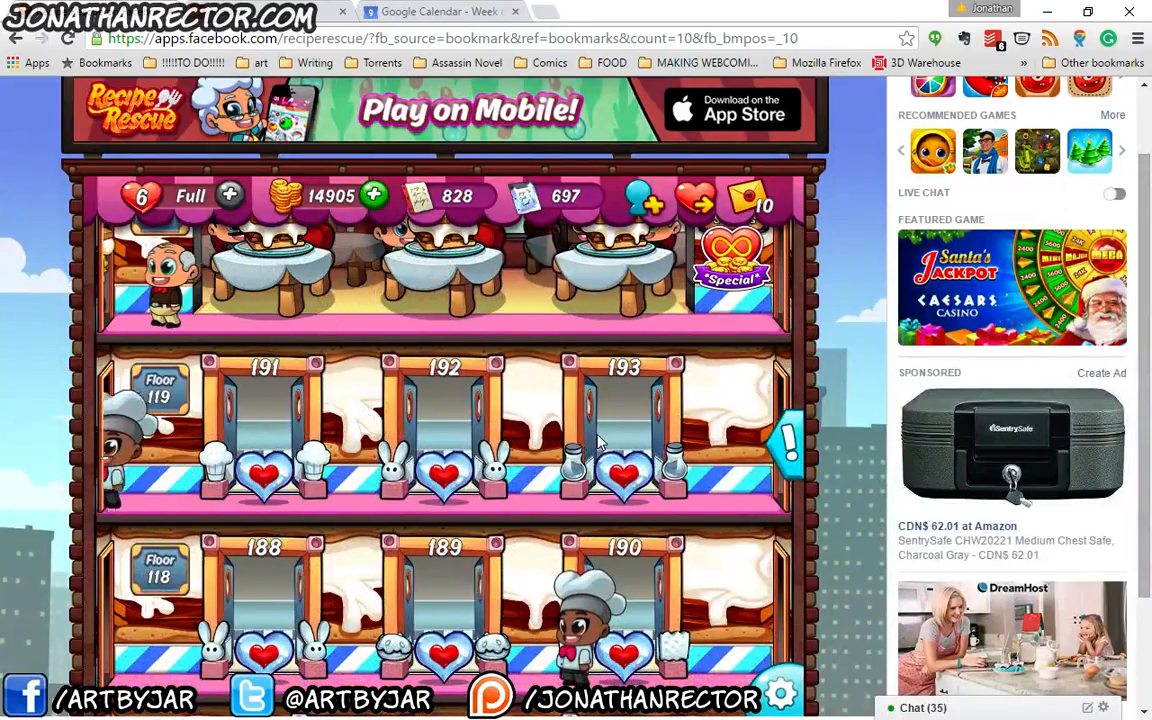
click(600, 430)
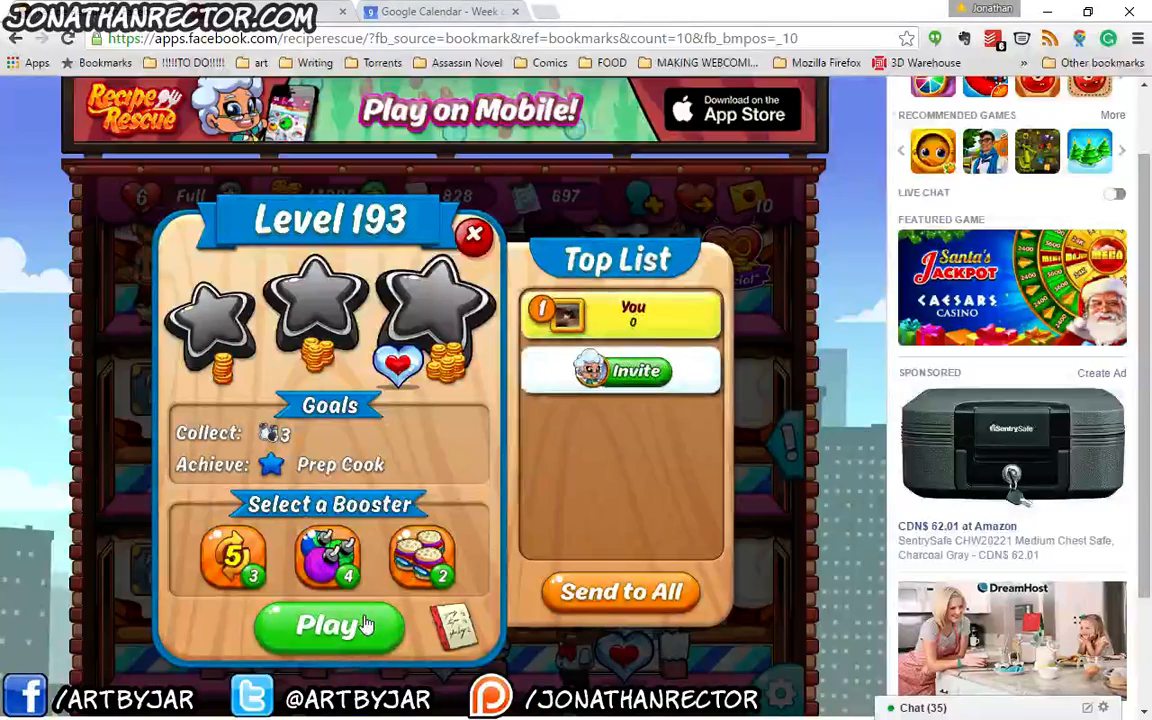
click(365, 627)
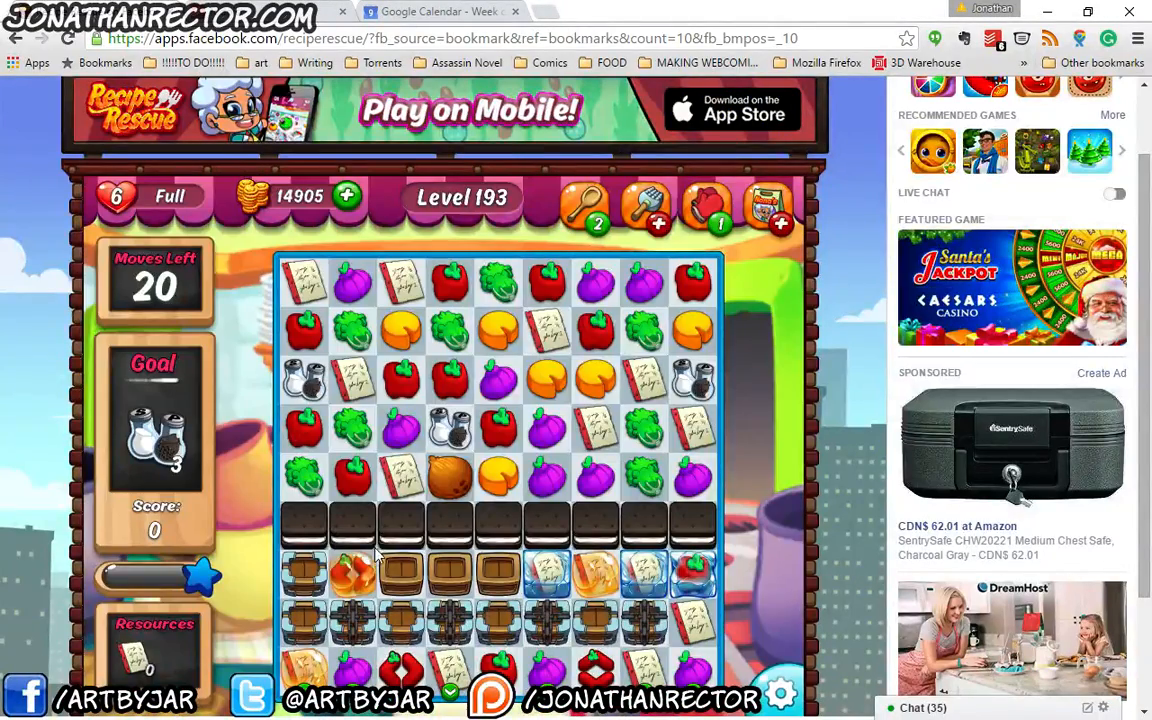
- Make four swaps on the level 193 board, matching vegetables and recipe cards and pairing the striped card with the lettuce bomb
click(496, 396)
click(497, 427)
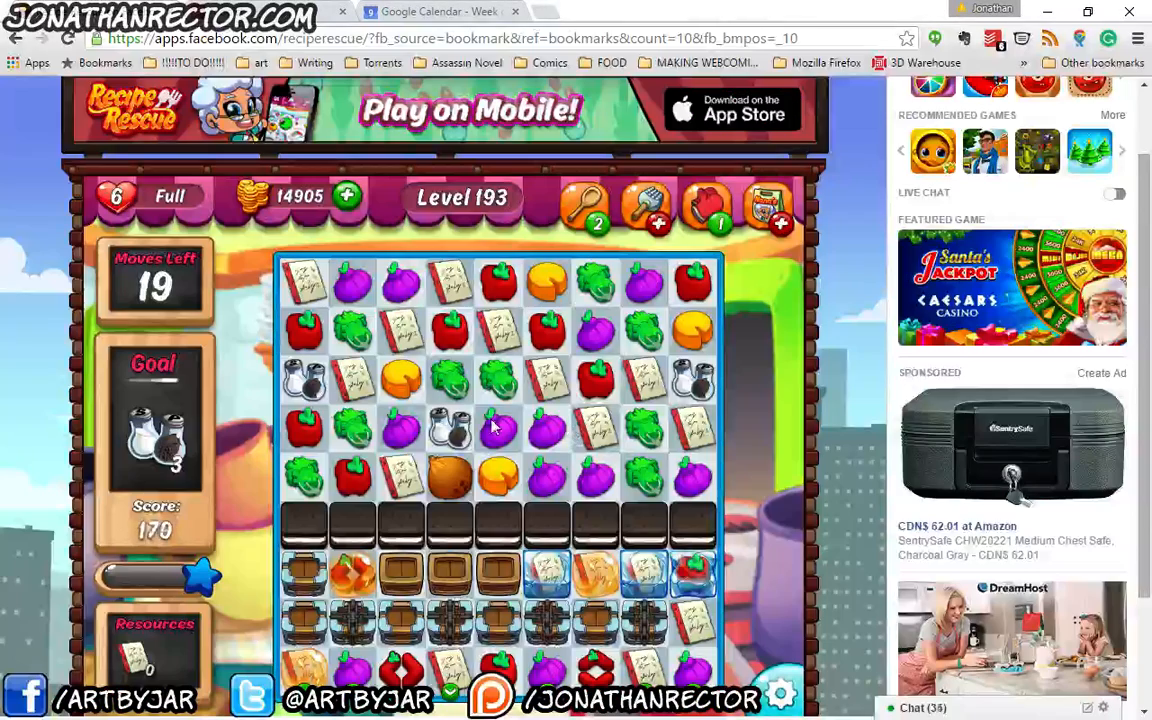
click(449, 430)
click(400, 430)
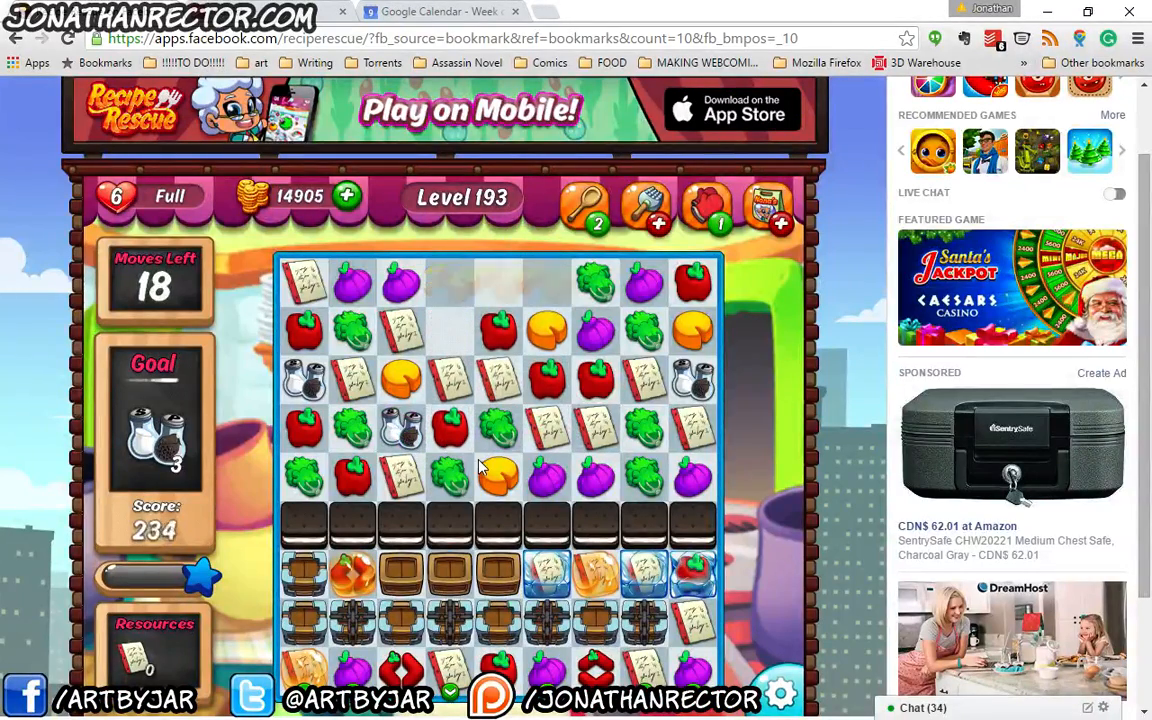
click(355, 372)
click(402, 388)
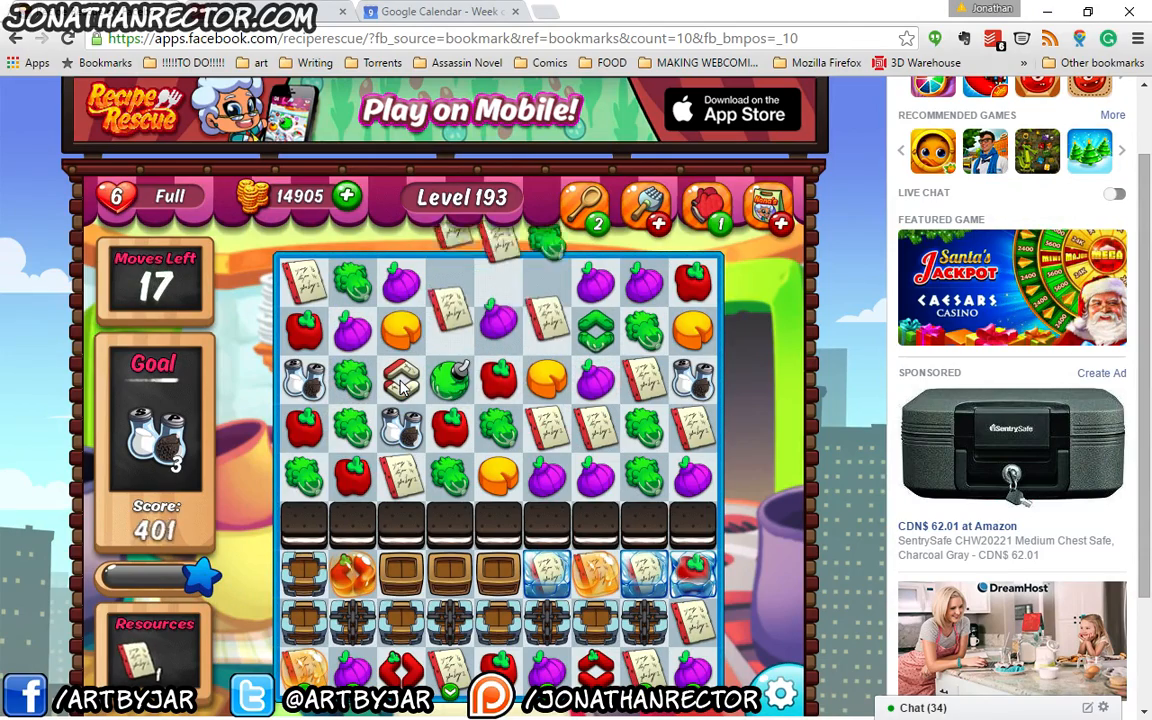
click(400, 388)
click(463, 390)
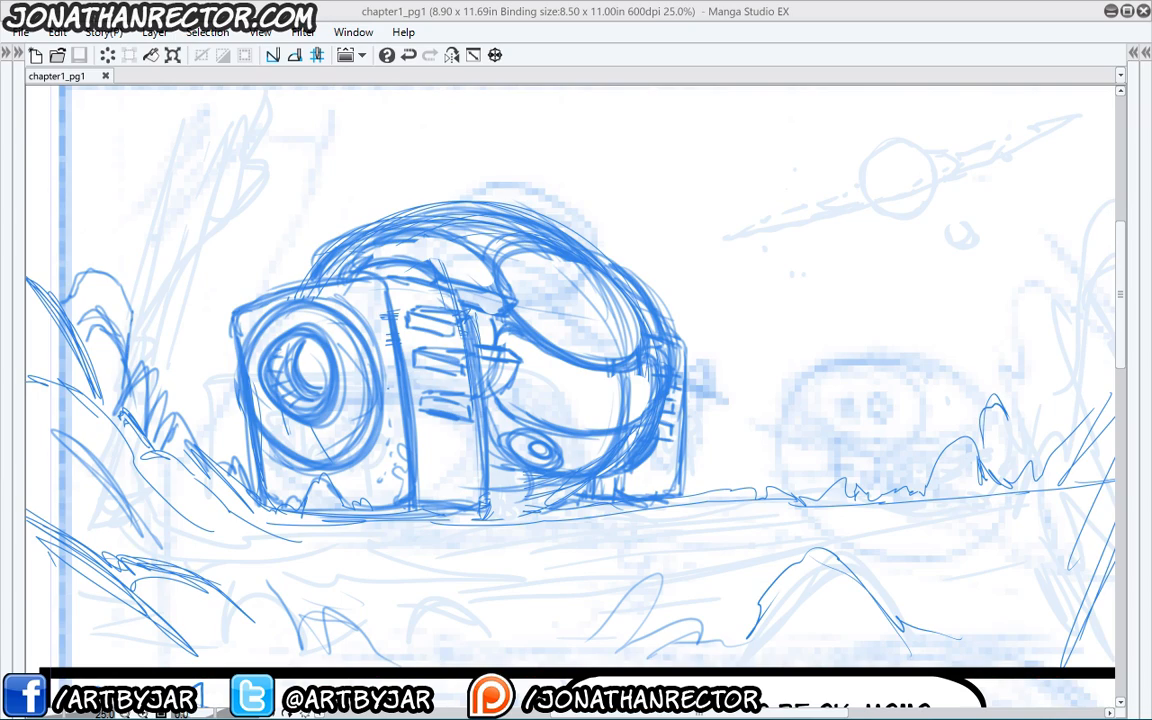
- Switch to the Chrome window with Todoist, maximize it, and open the Inbox task list
drag(1150, 186, 611, 182)
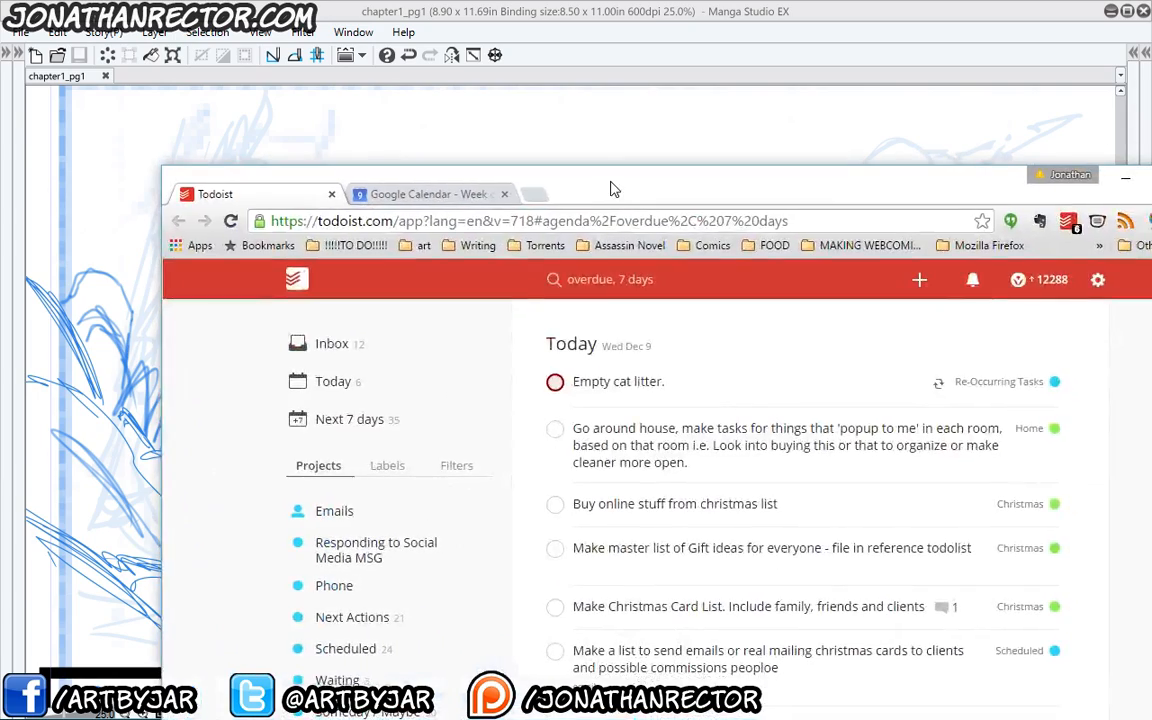
double_click(614, 182)
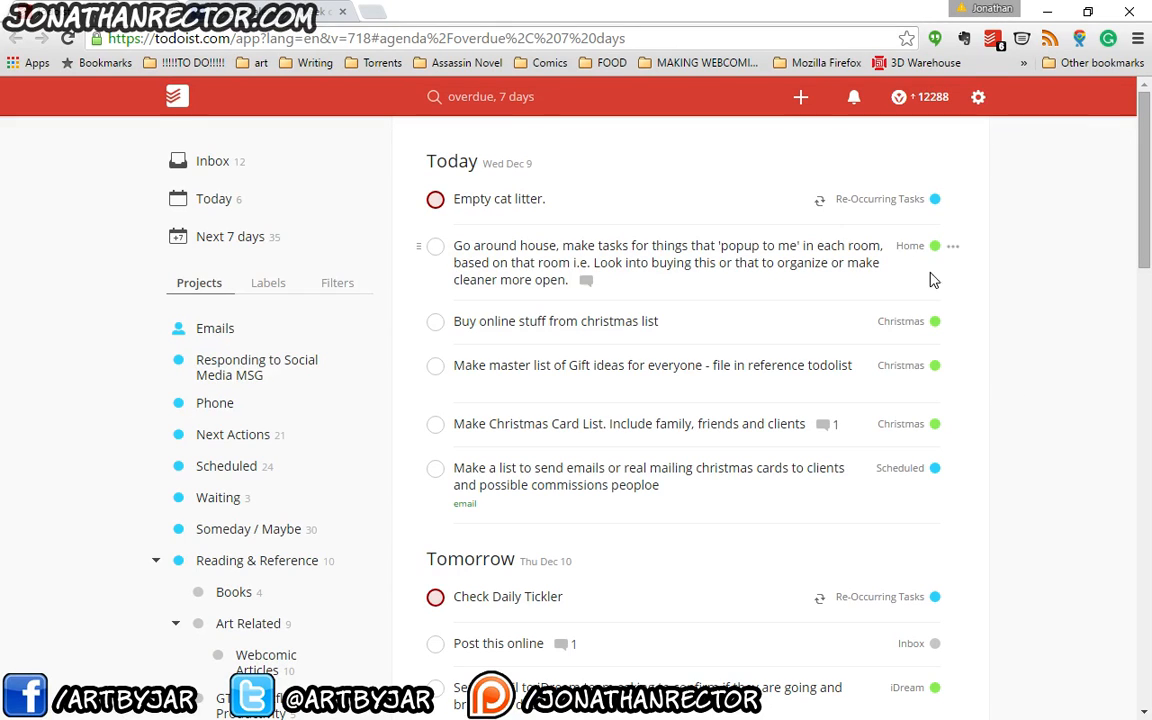
click(228, 170)
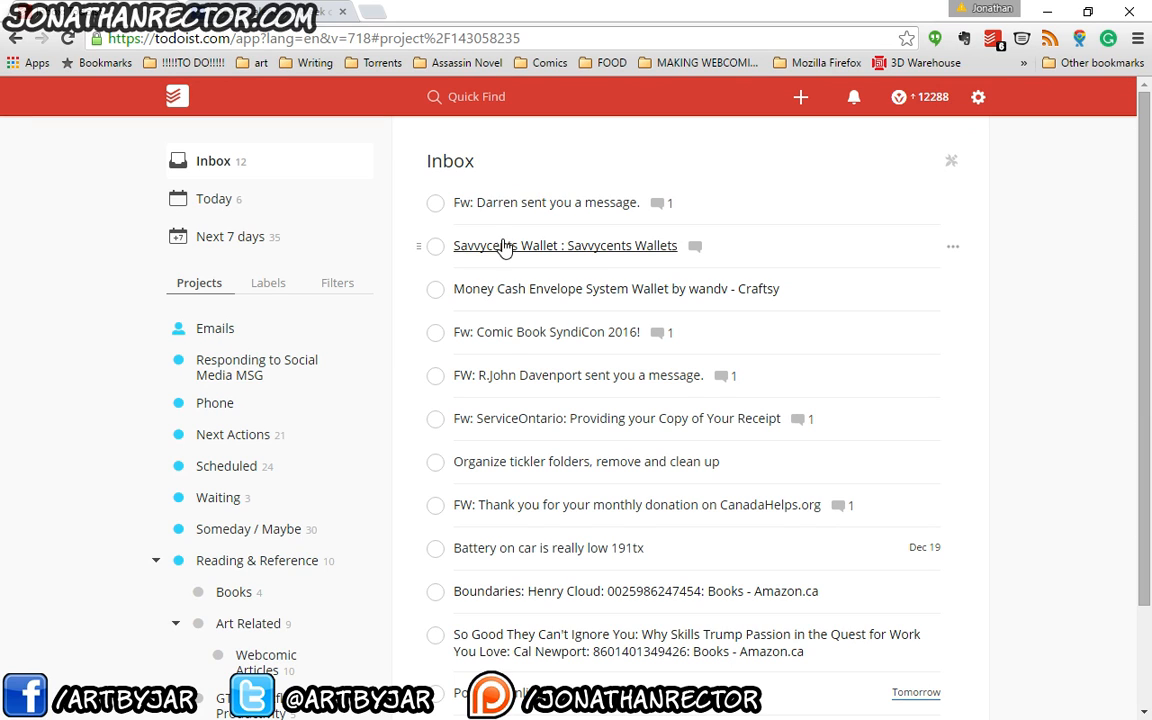
scroll(795, 329, down, 1)
scroll(795, 318, up, 1)
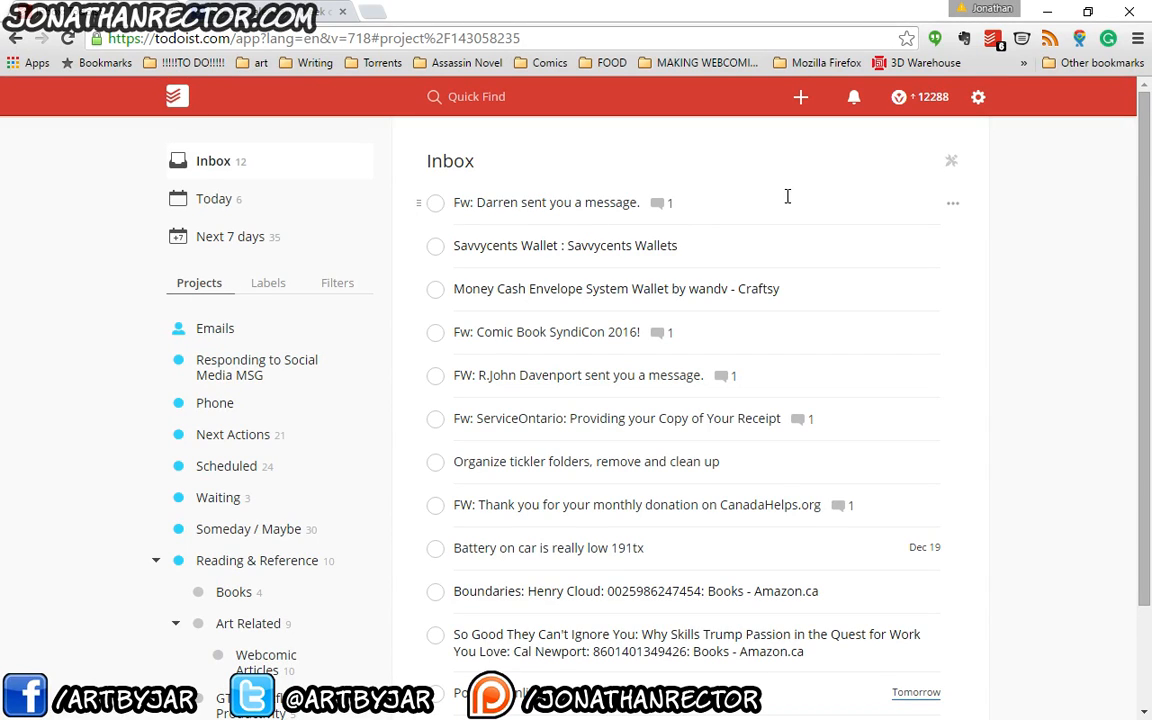
- Schedule the first Inbox task for today and move it to the Responding to Social Media MSG project
click(952, 210)
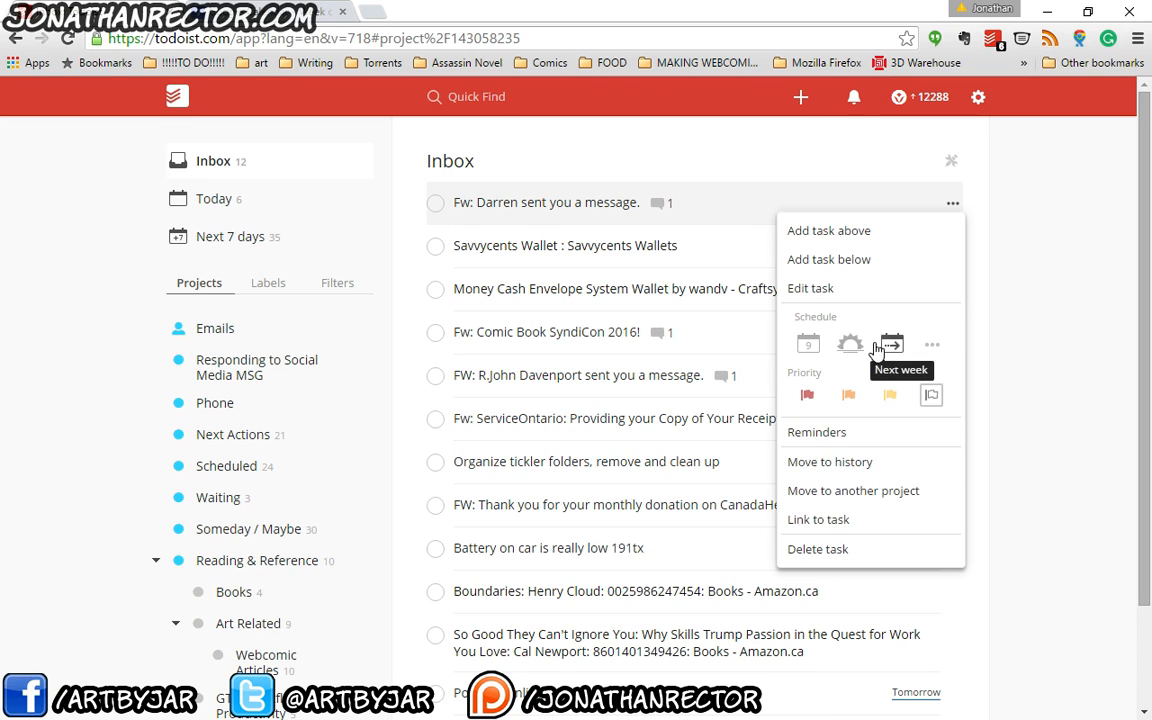
click(808, 345)
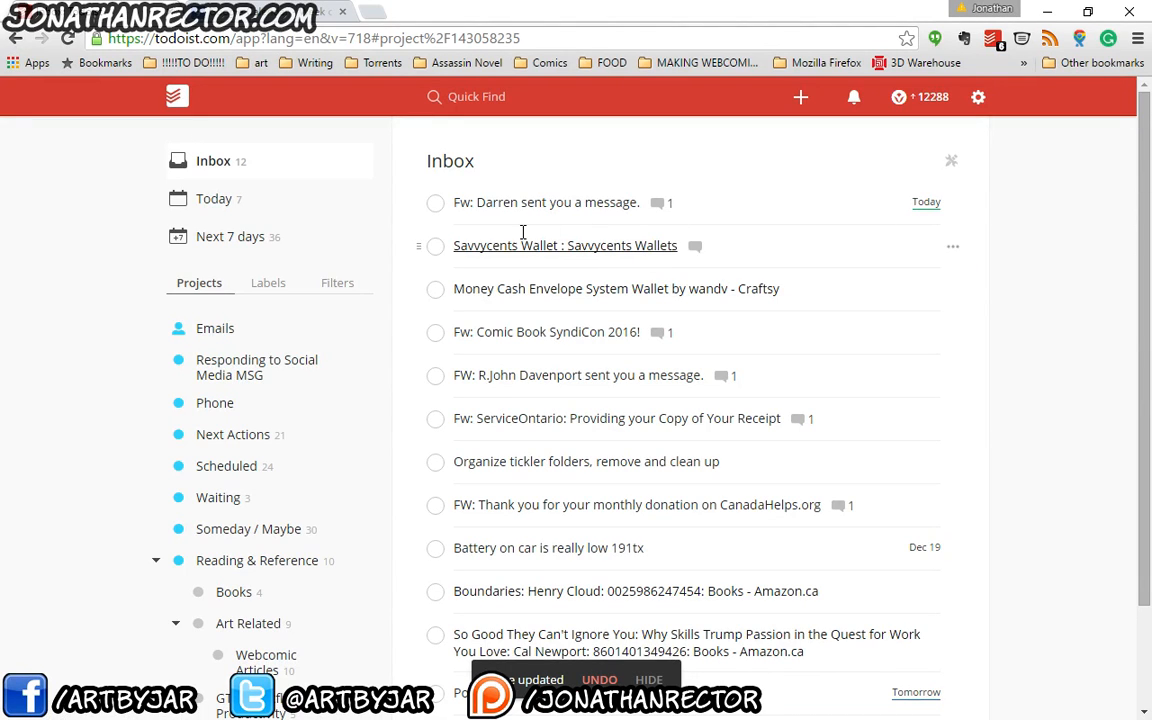
drag(414, 203, 260, 377)
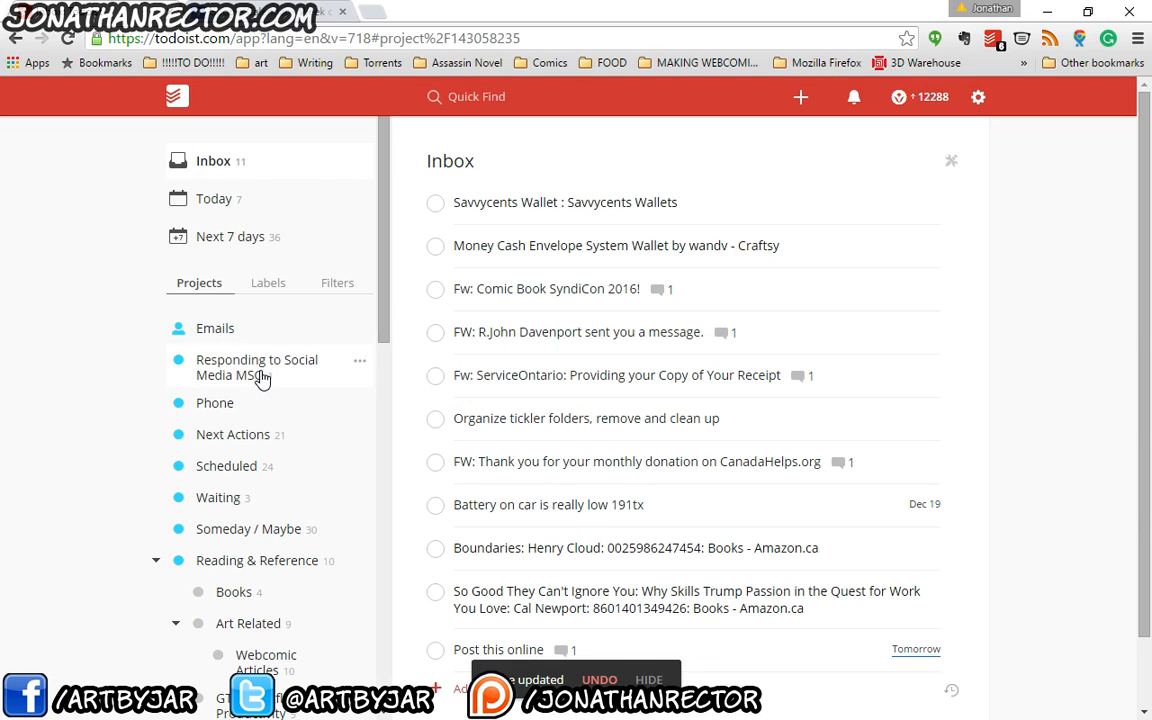
- Review the tasks under Today, Reading & Reference, Webcomic Articles and Commissions in Todoist
click(226, 197)
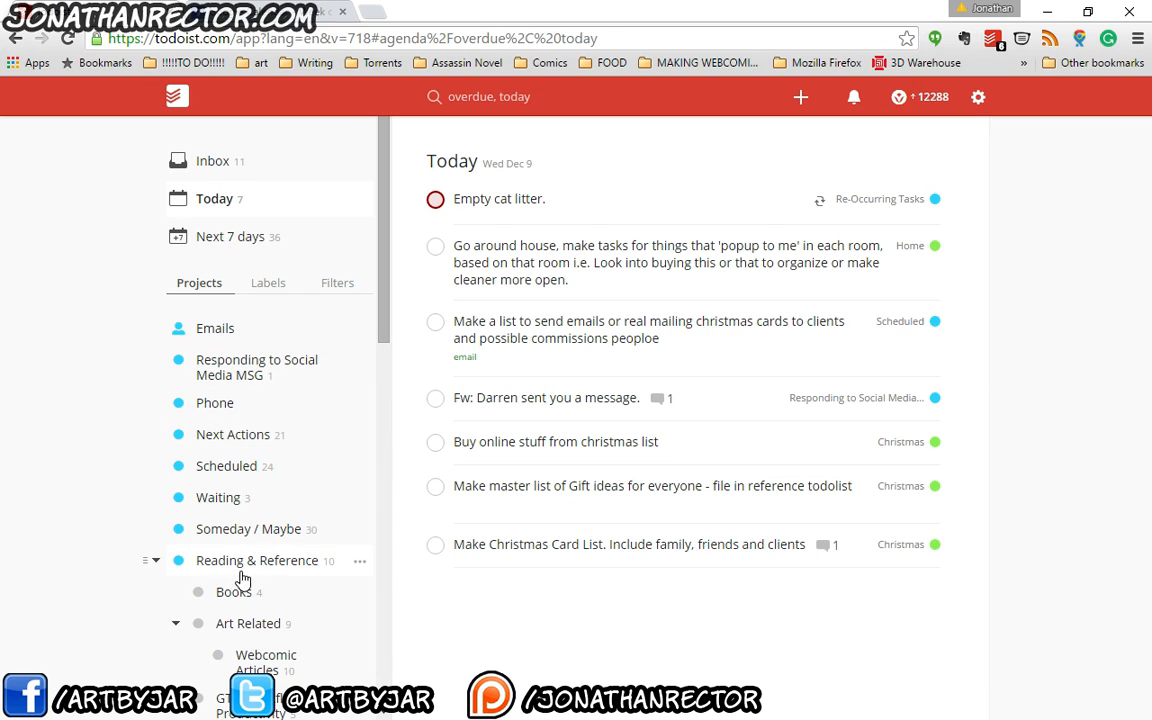
scroll(240, 550, down, 1)
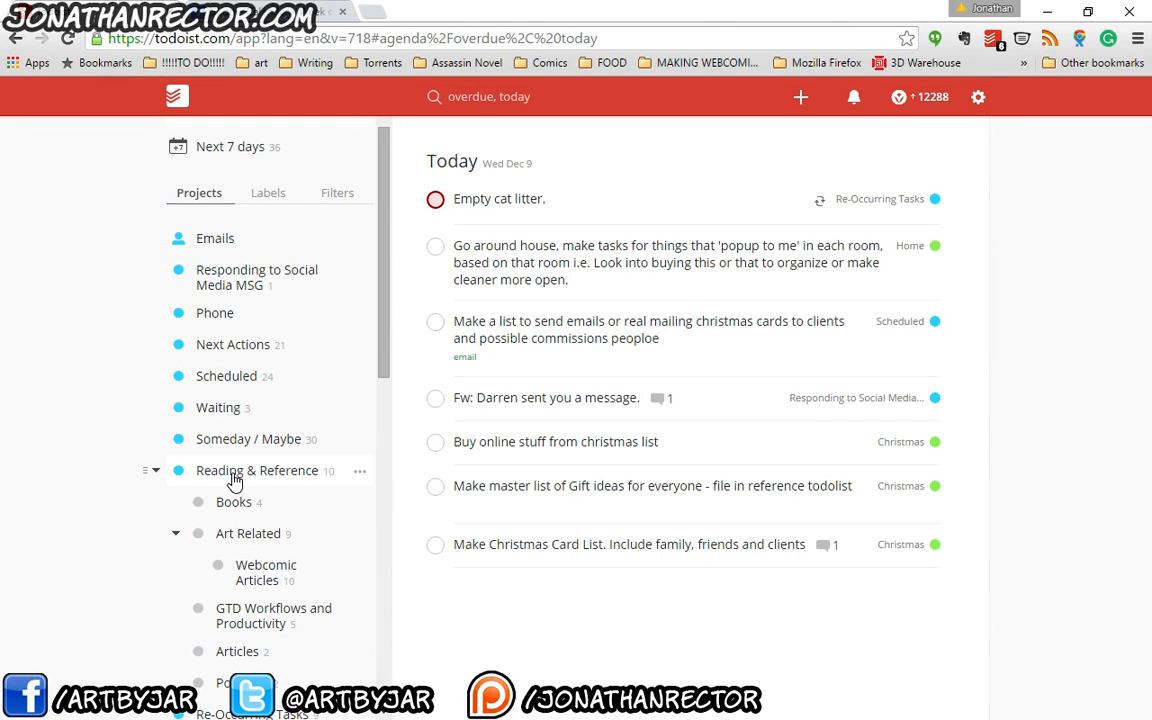
click(233, 478)
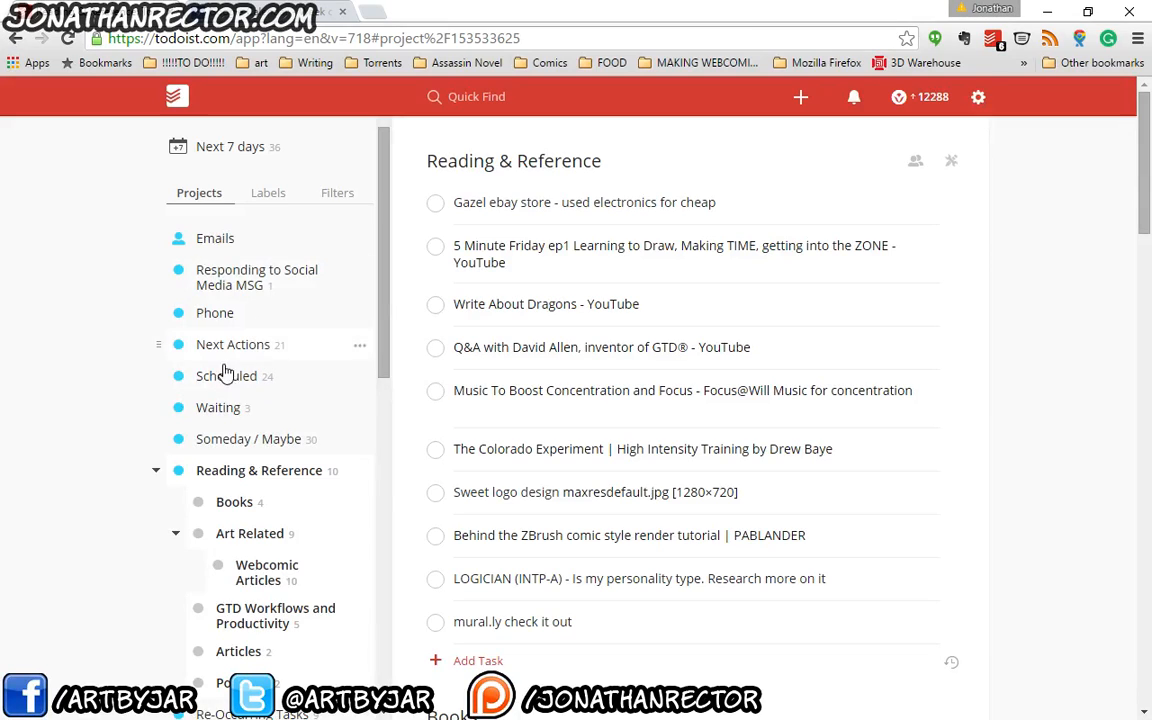
click(262, 572)
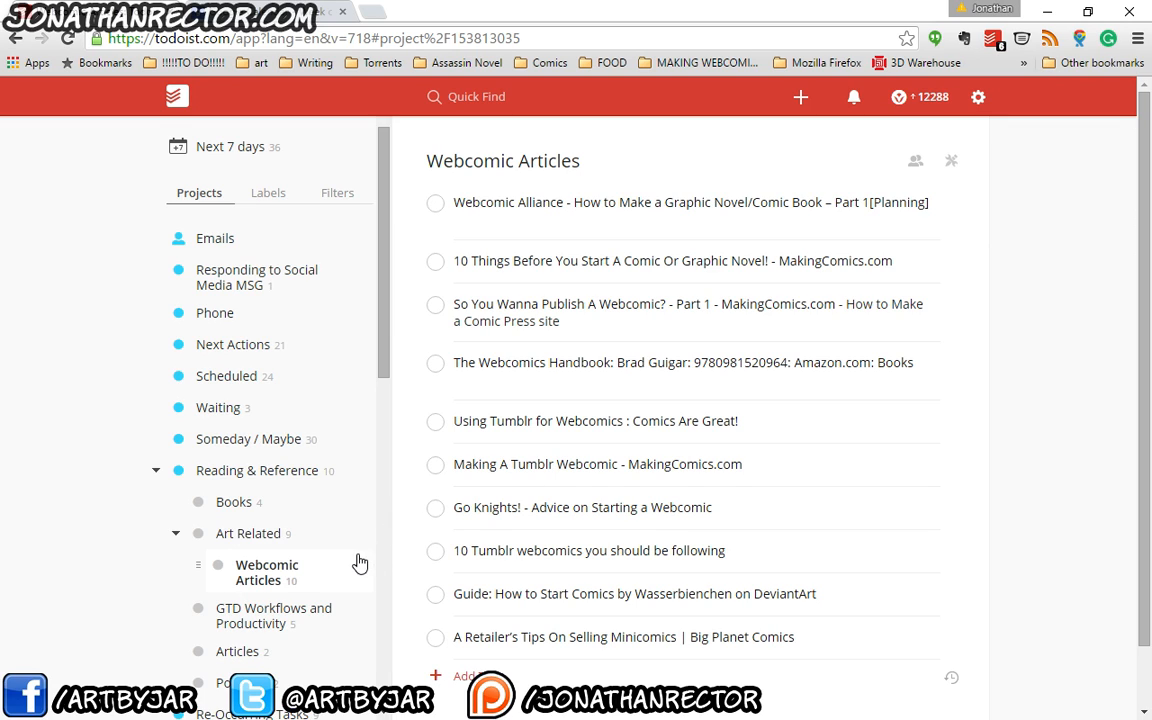
scroll(283, 507, down, 2)
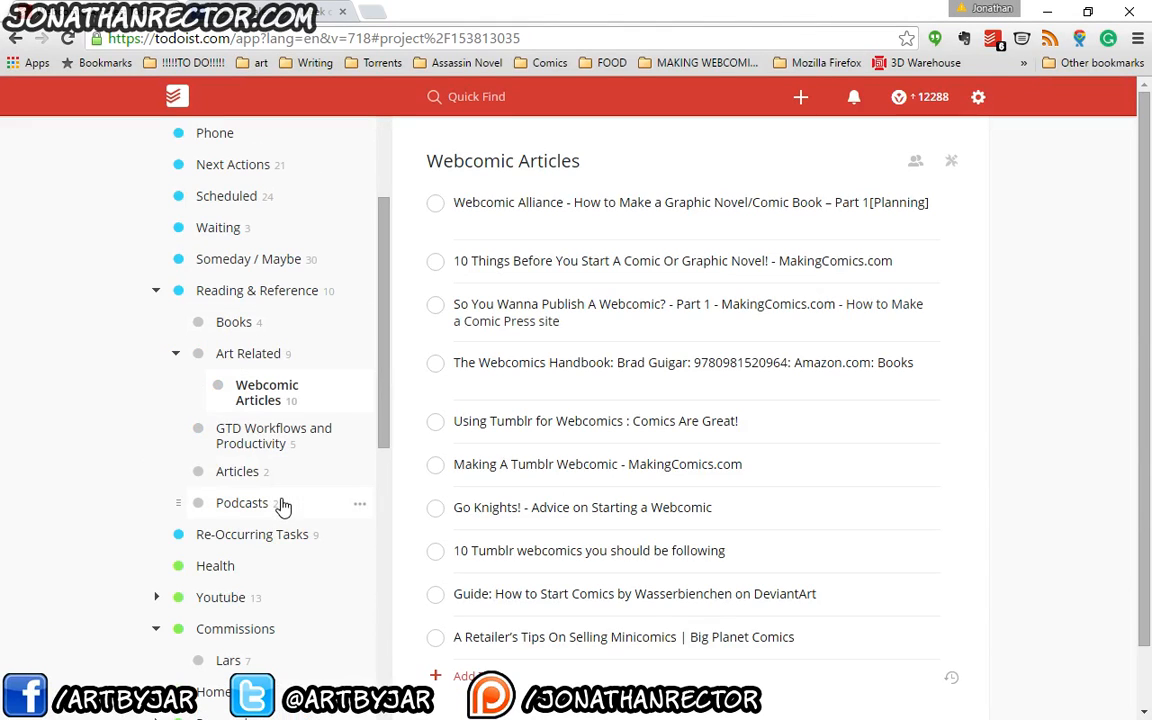
click(247, 631)
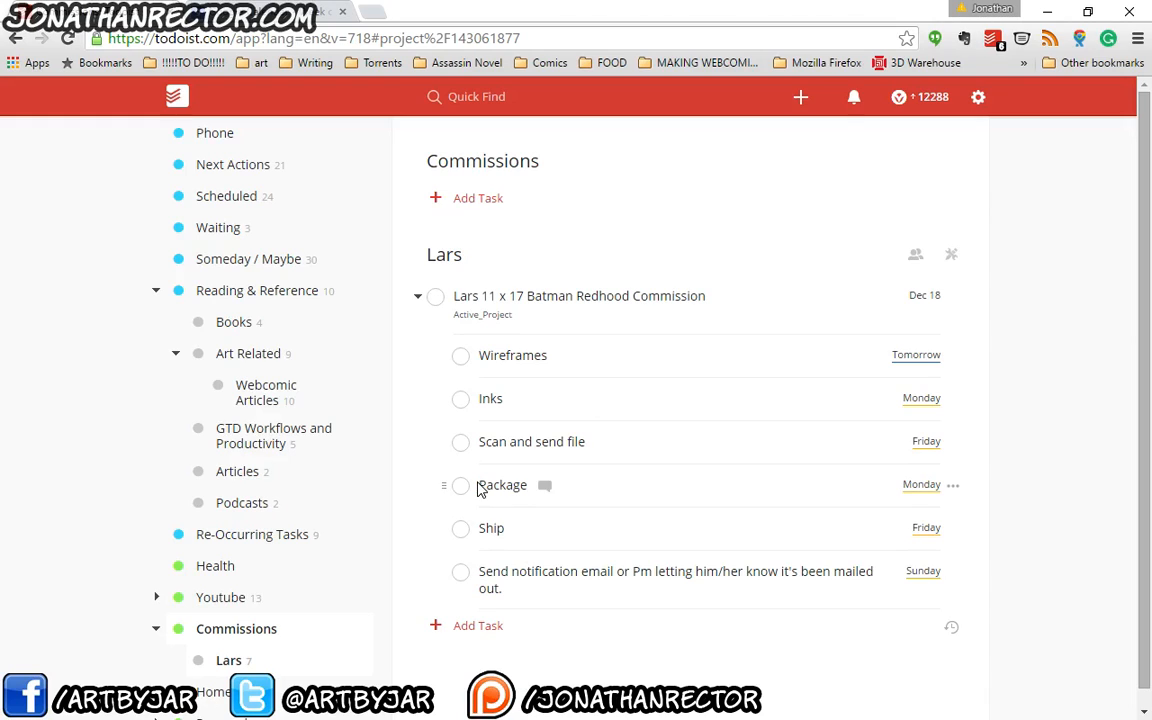
scroll(334, 380, up, 3)
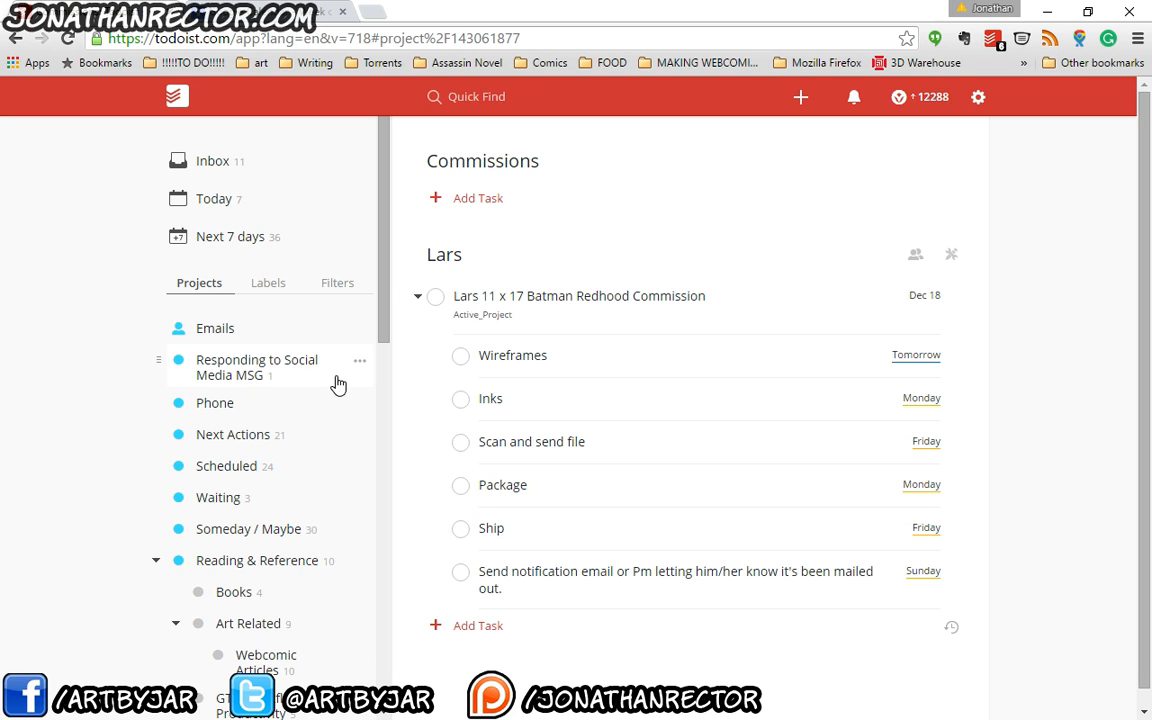
scroll(388, 476, down, 2)
scroll(318, 455, up, 2)
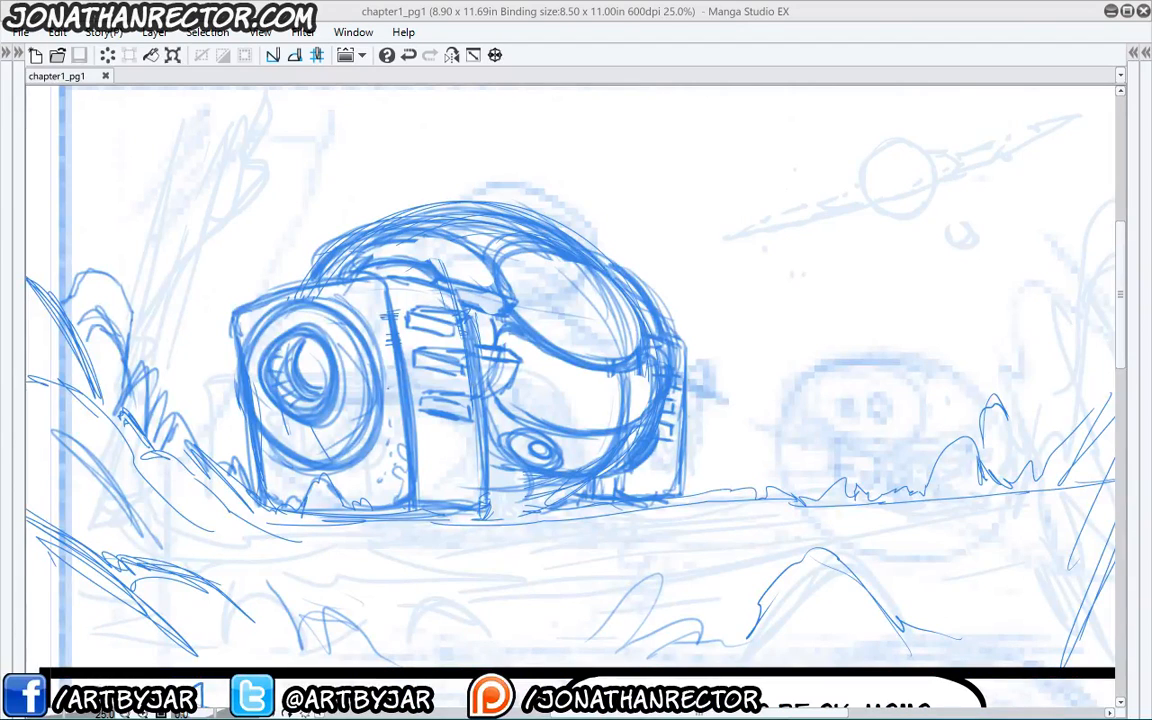
- Back in Manga Studio, clear the vertical lines from the ship's lower hull band and carry the hull's underside curve through the front box
click(797, 272)
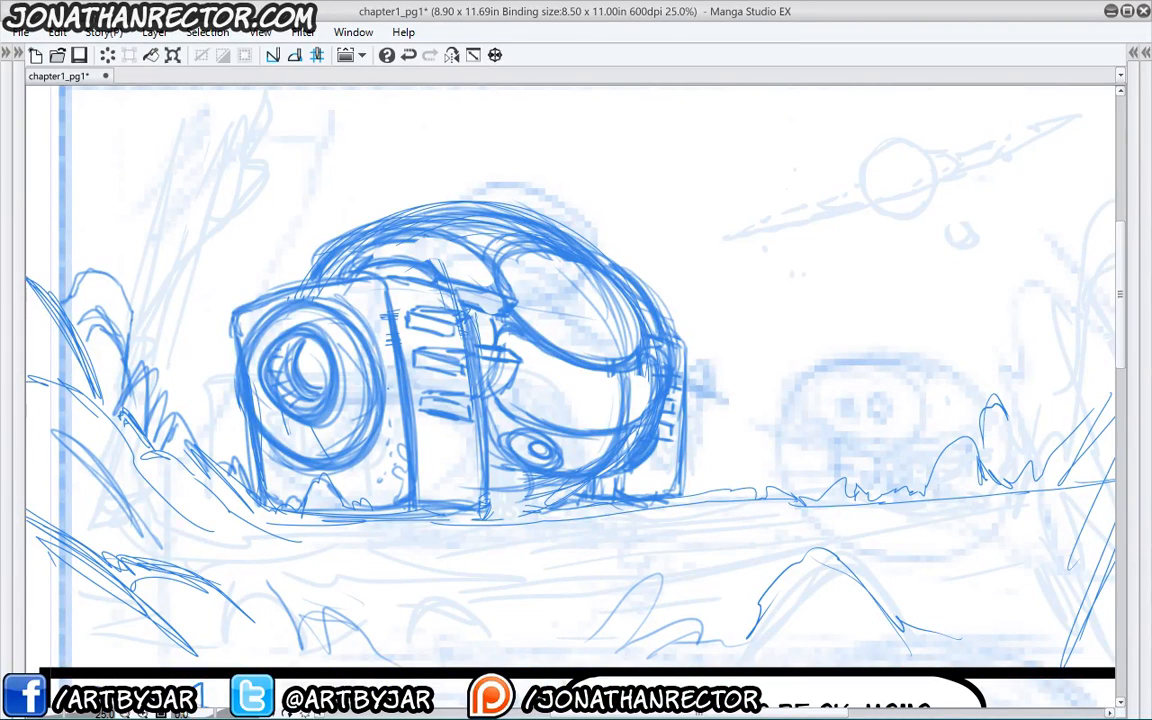
mouse_move(621, 362)
mouse_down()
mouse_move(616, 418)
mouse_move(689, 438)
mouse_up()
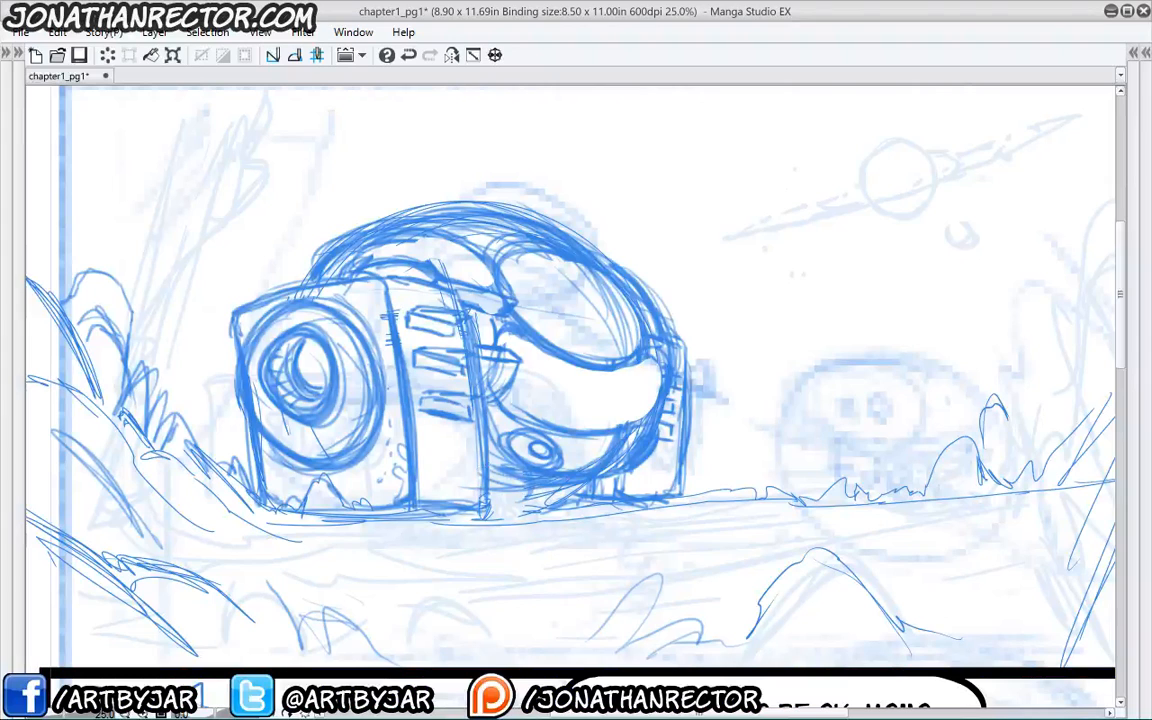
drag(428, 474, 484, 477)
mouse_move(372, 448)
mouse_down()
mouse_move(484, 476)
mouse_move(472, 474)
mouse_up()
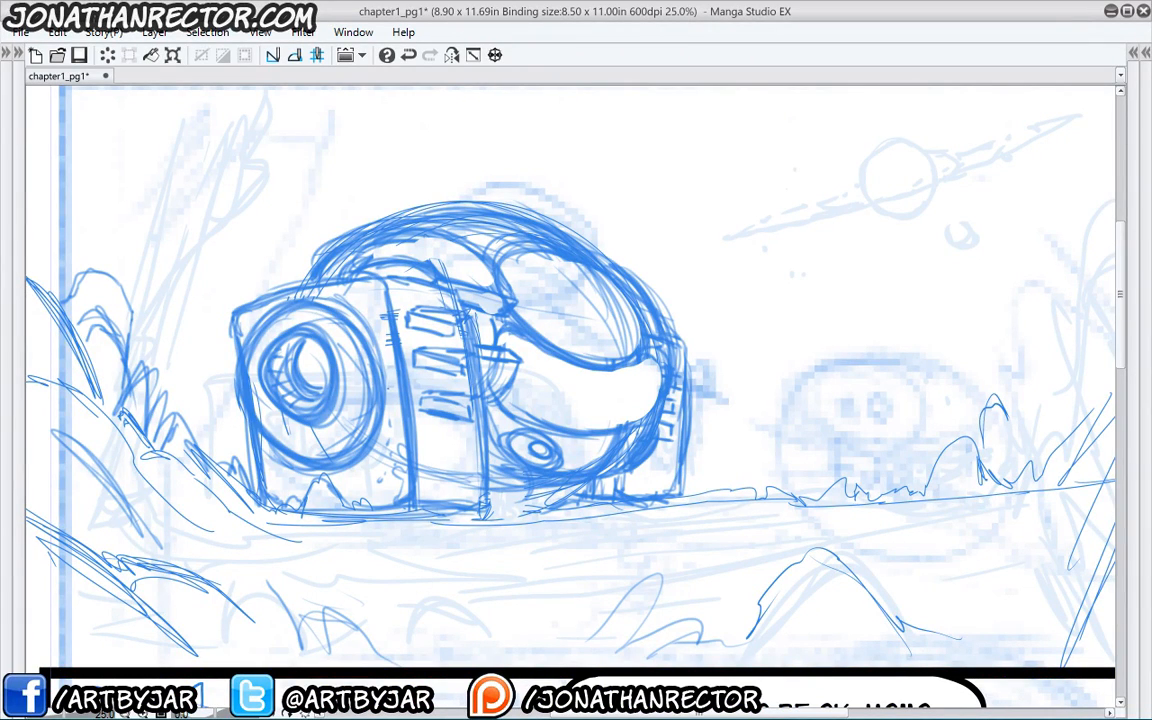
- Strengthen the ground line under the ship and sketch small grass tufts along the horizon behind it
drag(462, 519, 540, 515)
mouse_move(712, 494)
mouse_down()
mouse_move(862, 496)
mouse_move(896, 476)
mouse_move(908, 490)
mouse_up()
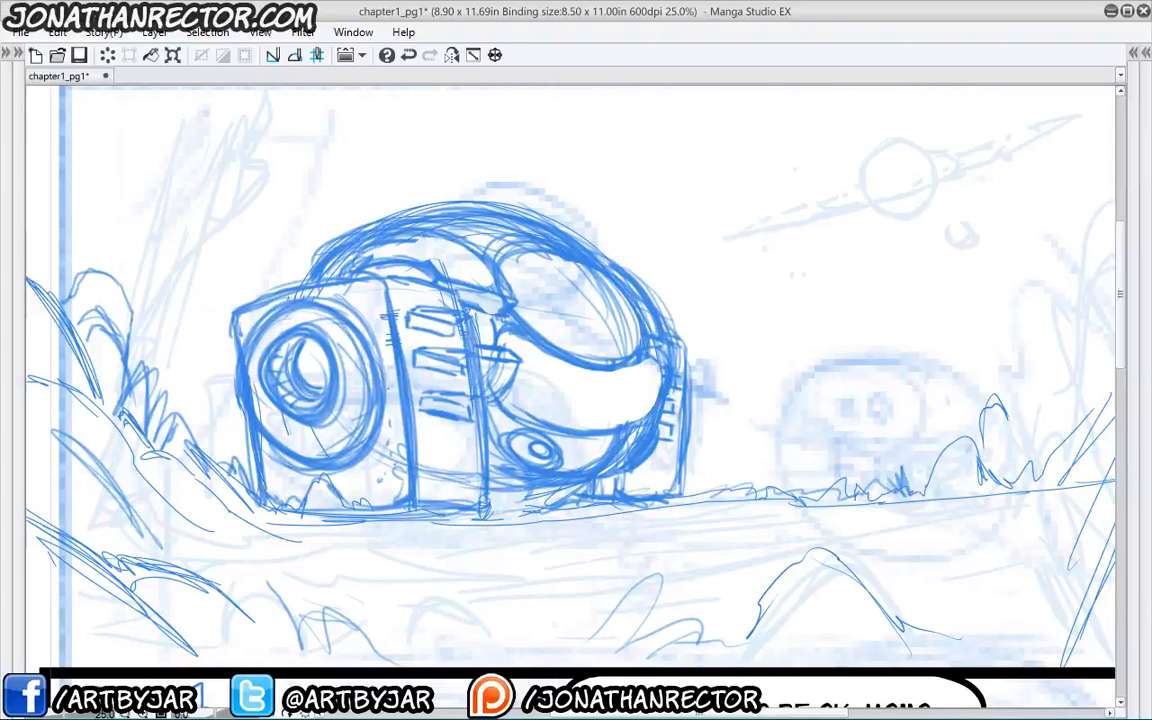
- Sketch a tall thin stalk and a large jagged overhanging shape beside the first panel's right border
drag(551, 532, 341, 510)
drag(980, 108, 885, 388)
mouse_move(963, 121)
mouse_down()
mouse_move(883, 424)
mouse_move(869, 564)
mouse_up()
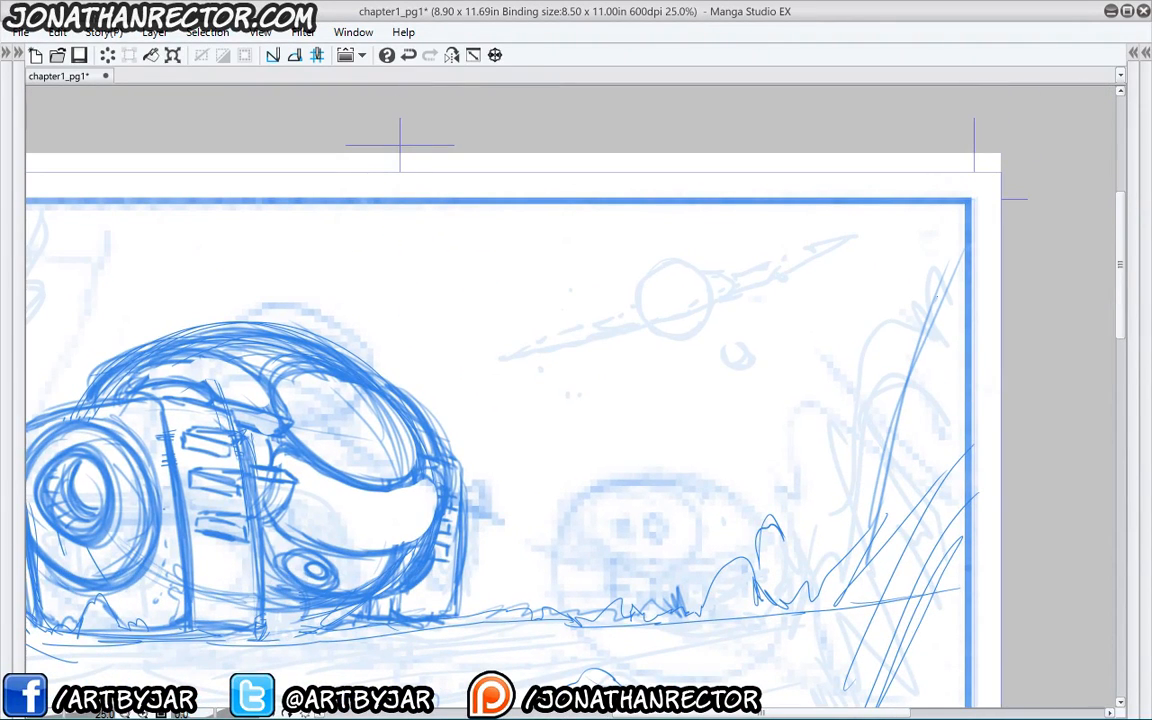
mouse_move(935, 258)
mouse_down()
mouse_move(772, 386)
mouse_move(846, 431)
mouse_move(849, 491)
mouse_move(800, 545)
mouse_up()
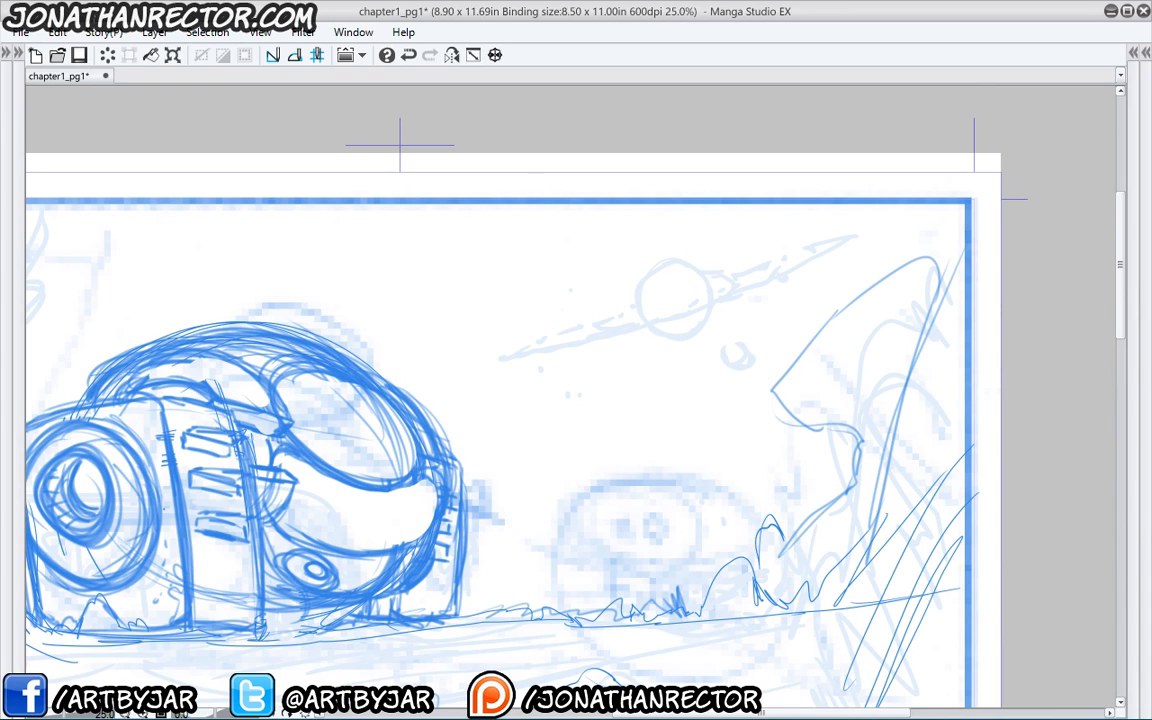
drag(773, 391, 932, 258)
- Add a rounded mound below the overhanging shape, a small bump on its upper edge, and short spikes at its base
drag(767, 450, 809, 402)
mouse_move(796, 475)
mouse_down()
mouse_move(789, 459)
mouse_move(694, 529)
mouse_move(745, 415)
mouse_up()
mouse_move(858, 276)
mouse_down()
mouse_move(875, 242)
mouse_move(898, 258)
mouse_up()
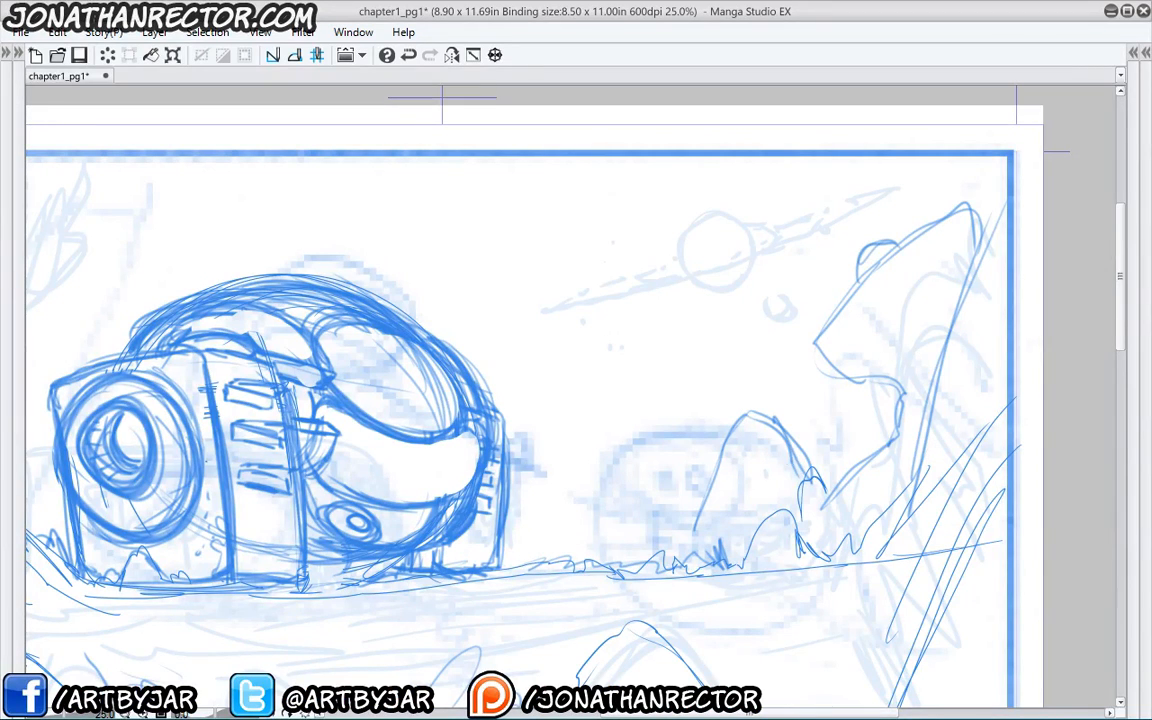
drag(870, 455, 851, 482)
drag(876, 424, 890, 446)
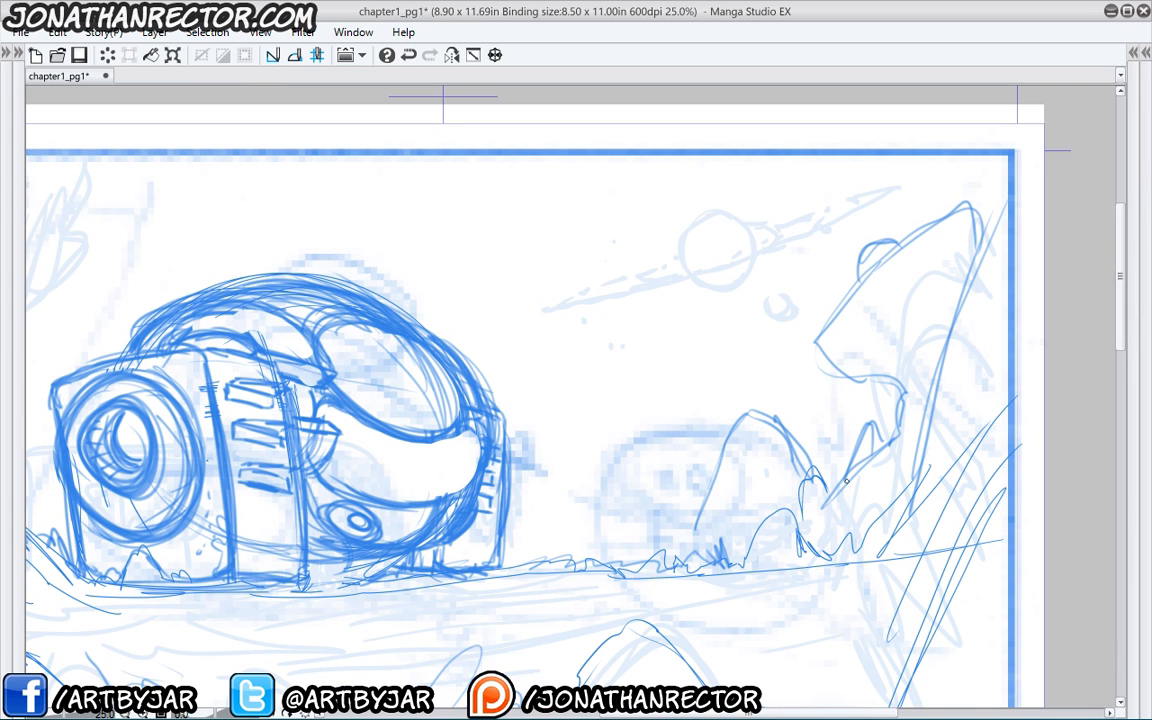
- Add light touch-up strokes around the lower corner edge of the ship's front box
drag(188, 582, 432, 550)
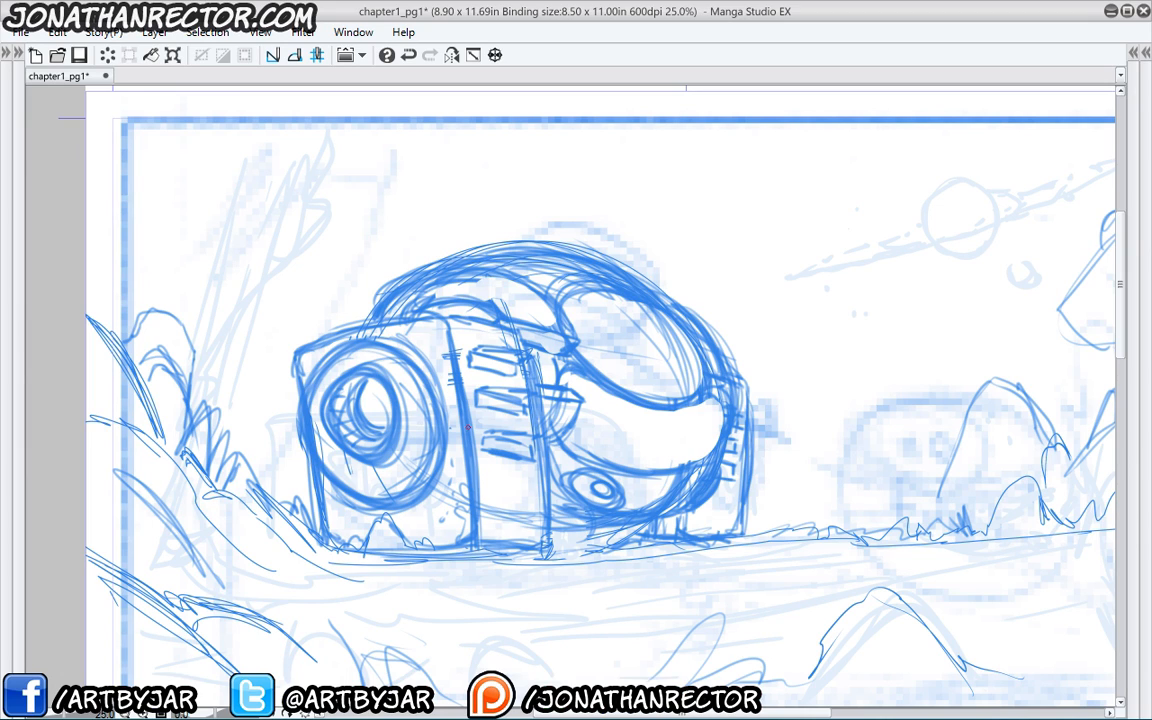
drag(465, 486, 461, 463)
drag(507, 532, 442, 517)
drag(504, 469, 464, 462)
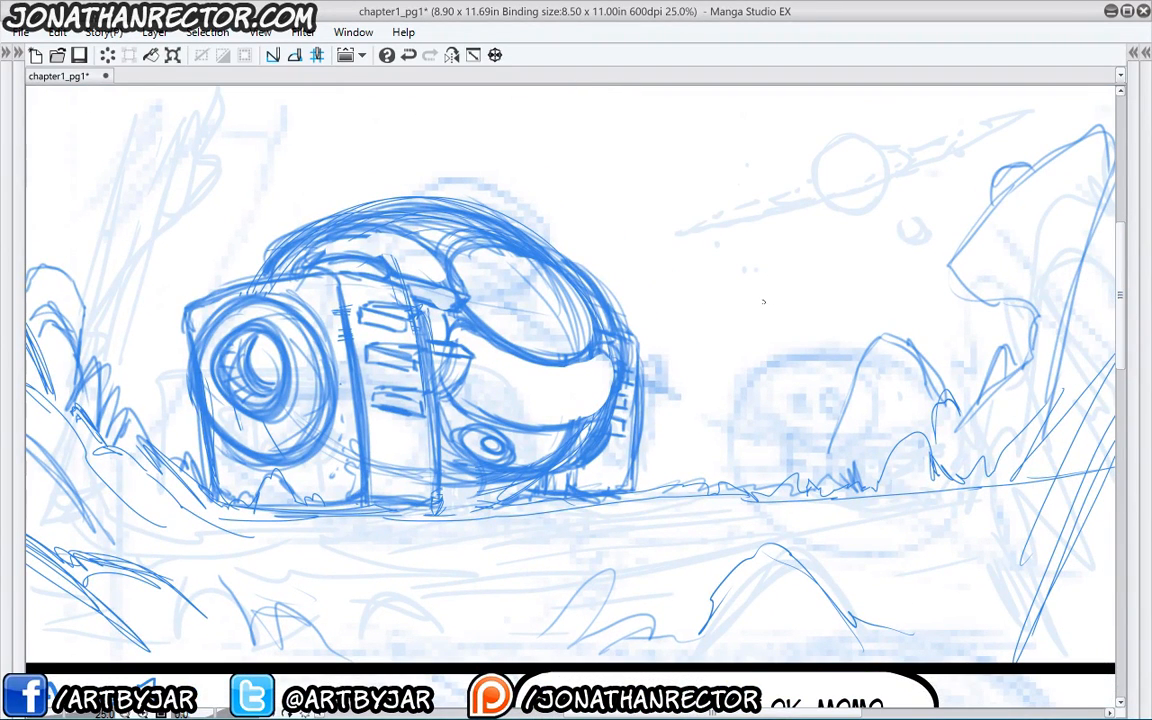
- Sketch a small floating jellyfish-like creature with a round head, trailing tentacles and one raised tentacle in the open area behind the ship
drag(762, 391, 753, 399)
drag(752, 408, 752, 465)
mouse_move(751, 408)
mouse_down()
mouse_move(741, 446)
mouse_move(729, 411)
mouse_move(764, 474)
mouse_move(760, 430)
mouse_move(765, 452)
mouse_move(740, 425)
mouse_move(762, 412)
mouse_move(764, 446)
mouse_up()
mouse_move(756, 411)
mouse_down()
mouse_move(762, 446)
mouse_move(732, 430)
mouse_move(727, 439)
mouse_move(754, 461)
mouse_move(758, 432)
mouse_move(741, 445)
mouse_move(730, 403)
mouse_move(755, 428)
mouse_move(754, 456)
mouse_up()
key(e)
key(p)
mouse_move(752, 408)
mouse_down()
mouse_move(748, 438)
mouse_move(756, 410)
mouse_move(760, 444)
mouse_move(745, 425)
mouse_move(764, 418)
mouse_move(776, 437)
mouse_up()
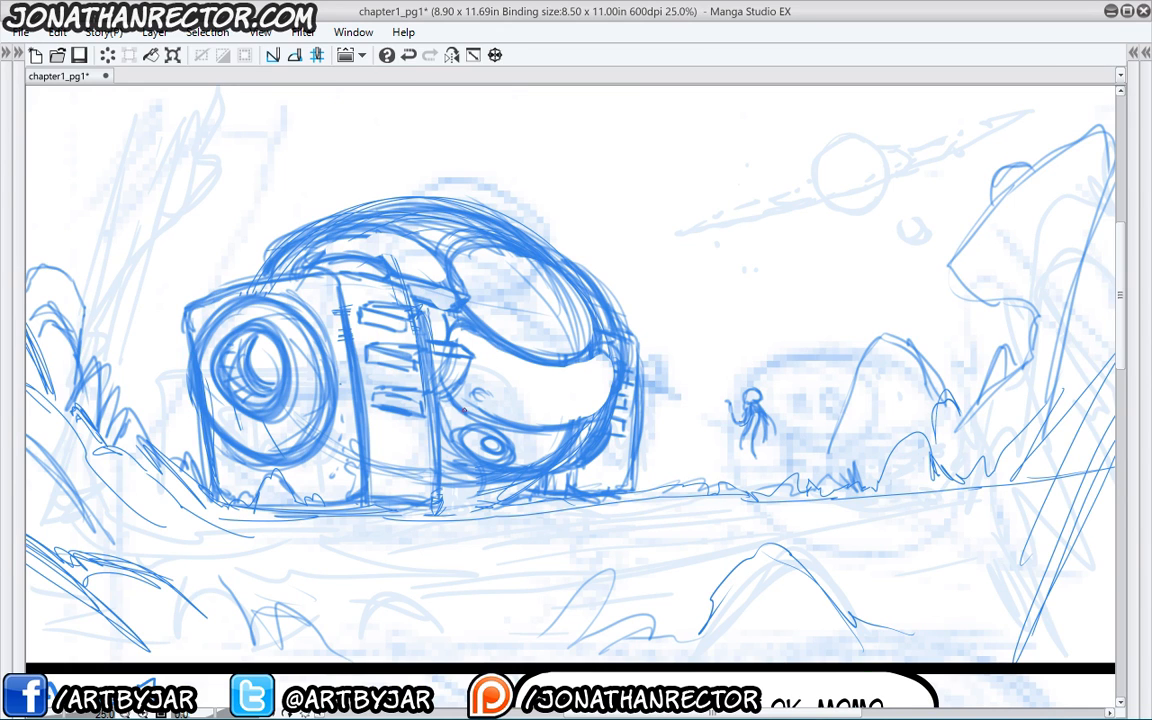
- Lower the opacity of the New Lines layer to 43% so the ship and landscape sketch fades back
key(Tab)
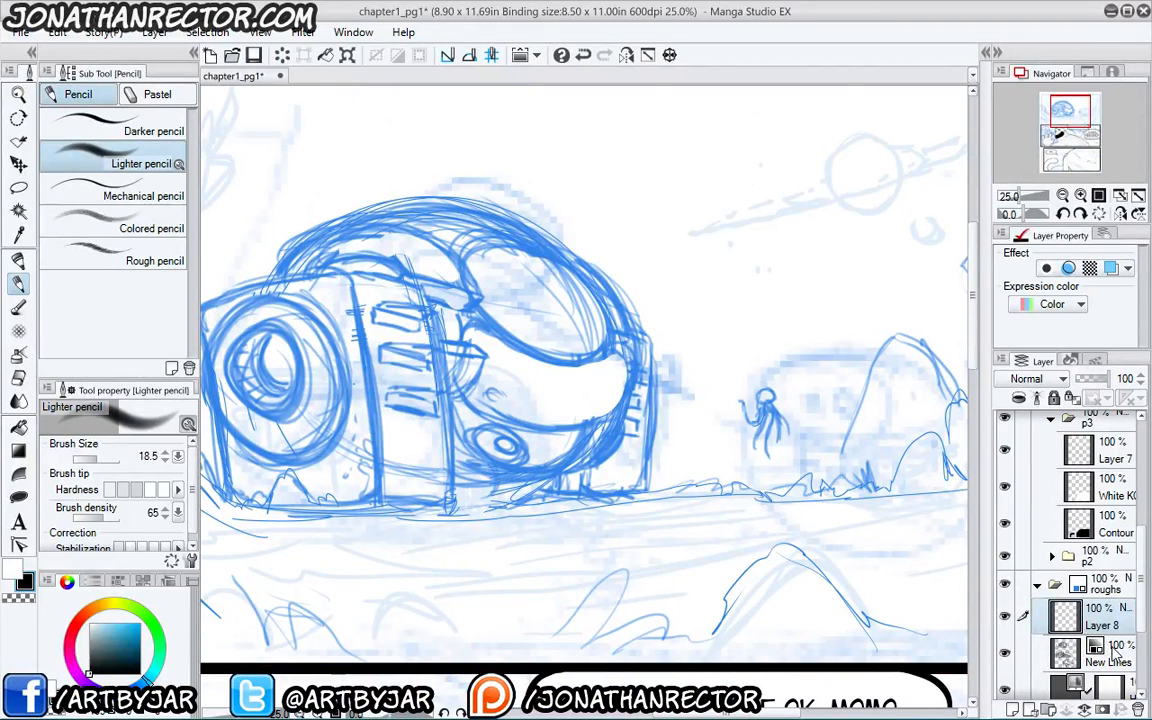
click(1065, 653)
click(1091, 380)
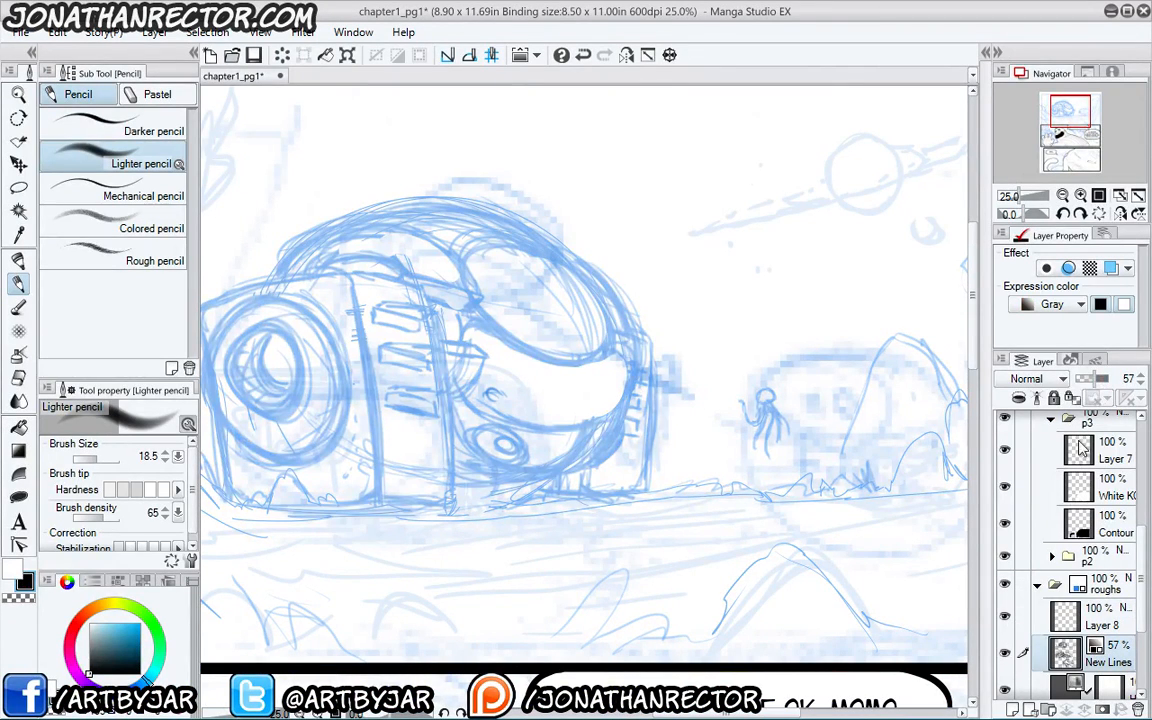
key(Tab)
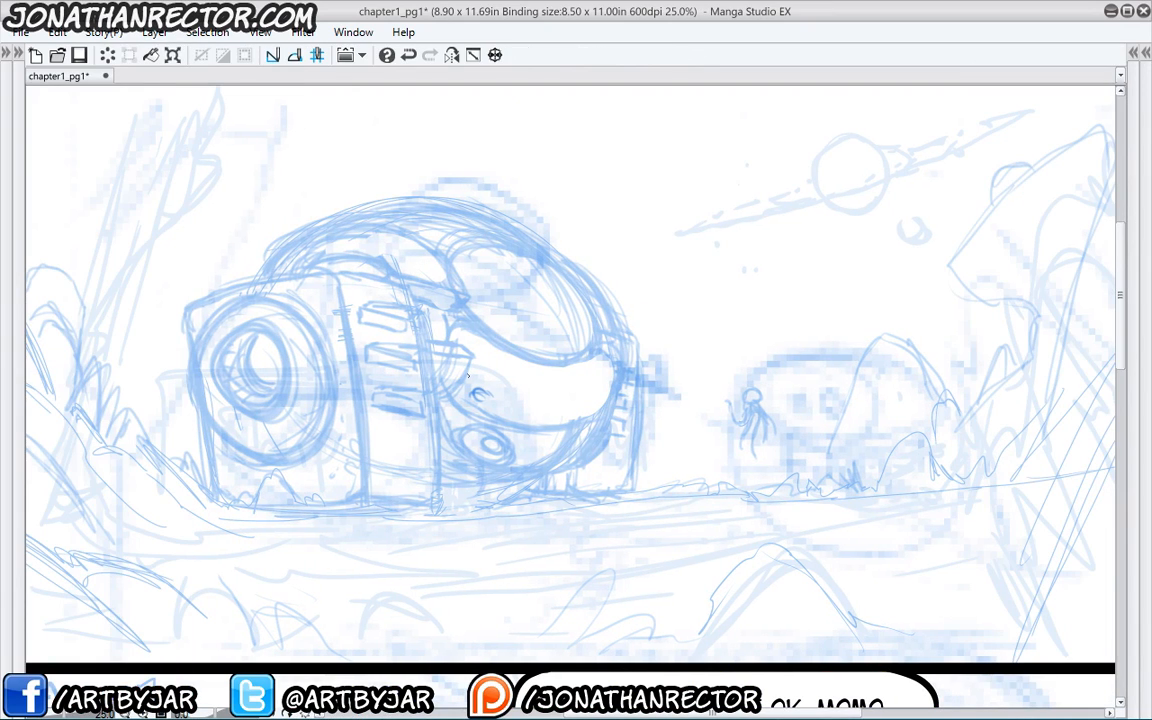
- Sketch a standing figure with one raised arm in front of the ship, and add a small rock and ground strokes beside its feet
mouse_move(481, 399)
mouse_down()
mouse_move(492, 411)
mouse_move(478, 420)
mouse_move(500, 435)
mouse_move(496, 400)
mouse_move(507, 430)
mouse_move(478, 399)
mouse_move(468, 429)
mouse_move(451, 411)
mouse_move(498, 442)
mouse_move(485, 445)
mouse_move(505, 447)
mouse_move(493, 453)
mouse_move(488, 500)
mouse_move(515, 474)
mouse_move(519, 487)
mouse_up()
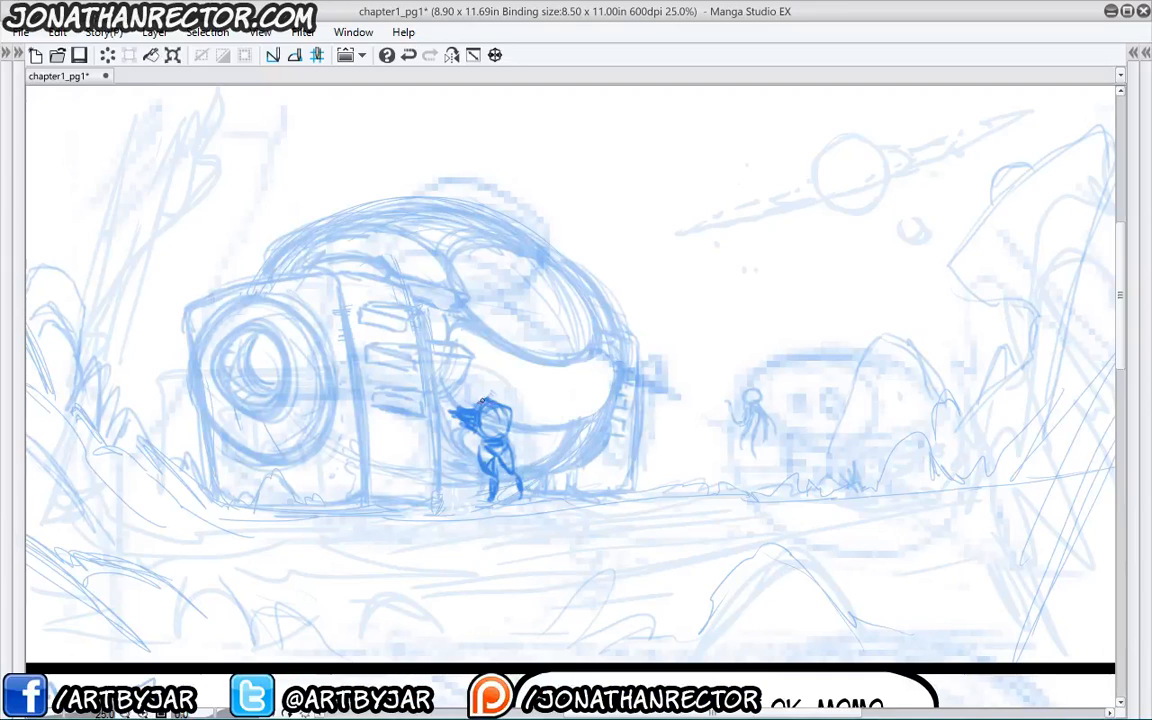
mouse_move(480, 403)
mouse_down()
mouse_move(487, 395)
mouse_move(496, 420)
mouse_move(521, 433)
mouse_move(431, 390)
mouse_move(438, 438)
mouse_up()
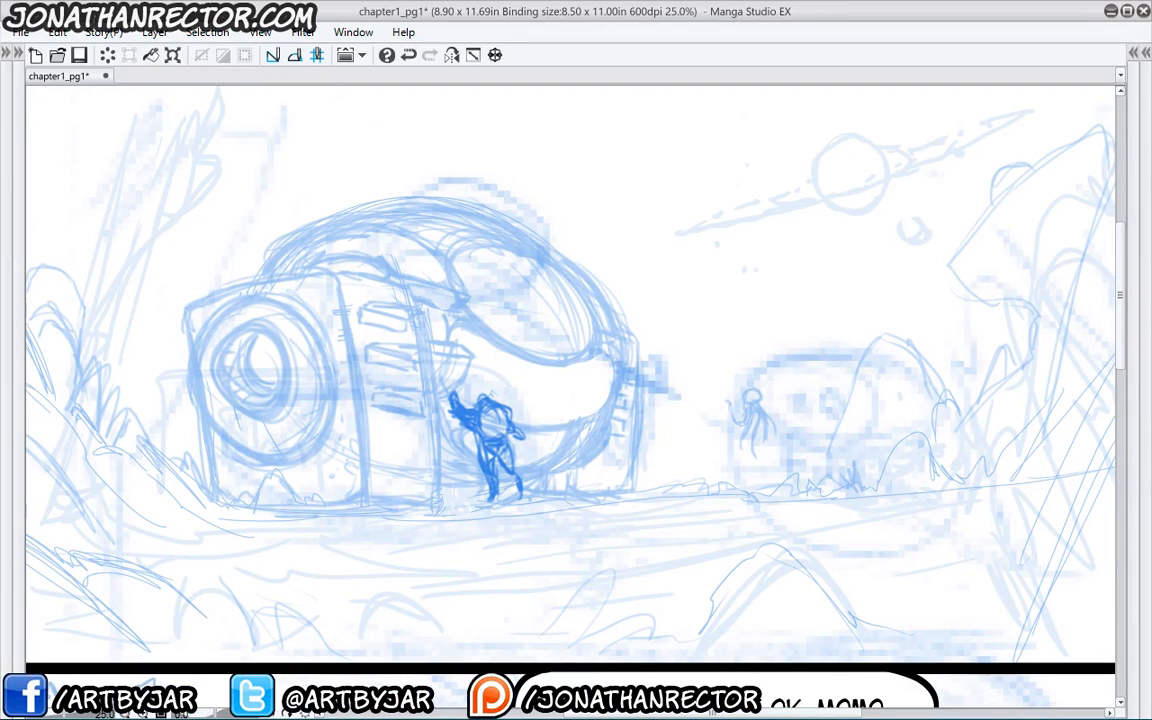
drag(498, 409, 502, 432)
drag(438, 380, 494, 352)
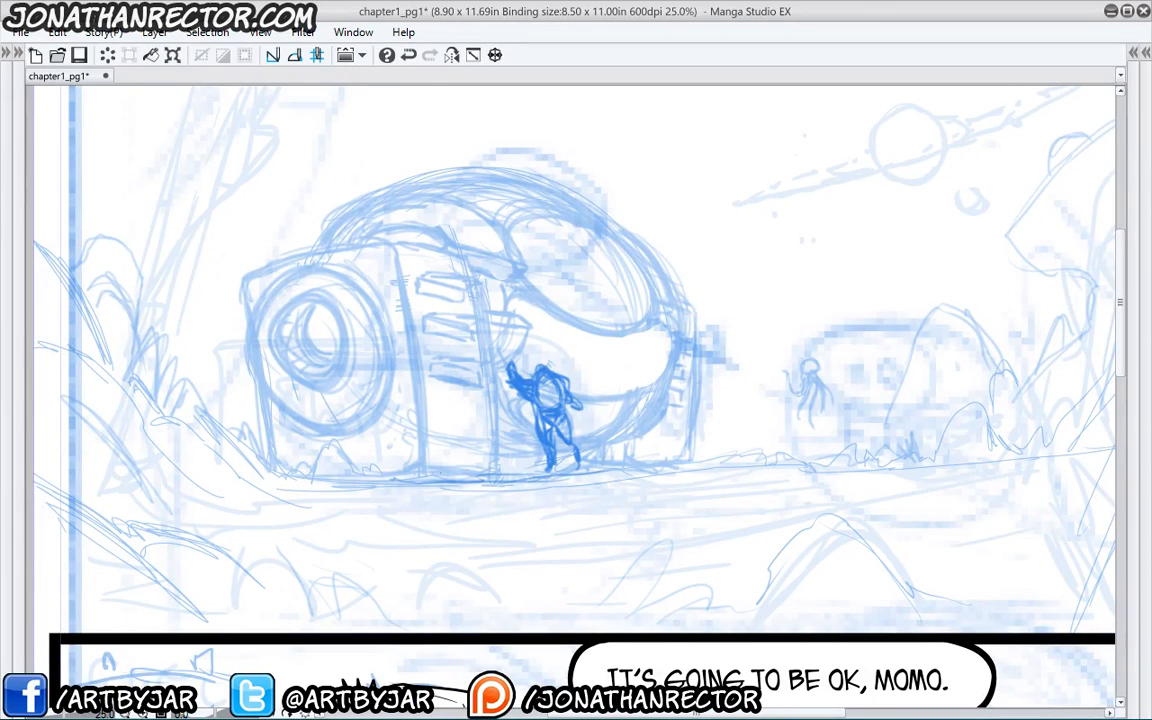
mouse_move(449, 478)
mouse_down()
mouse_move(459, 462)
mouse_move(466, 477)
mouse_up()
drag(398, 467, 354, 472)
- Lasso the standing figure, stretch it slightly wider and taller, nudge it into place and deselect it
mouse_move(520, 352)
mouse_down()
mouse_move(552, 478)
mouse_move(518, 355)
mouse_up()
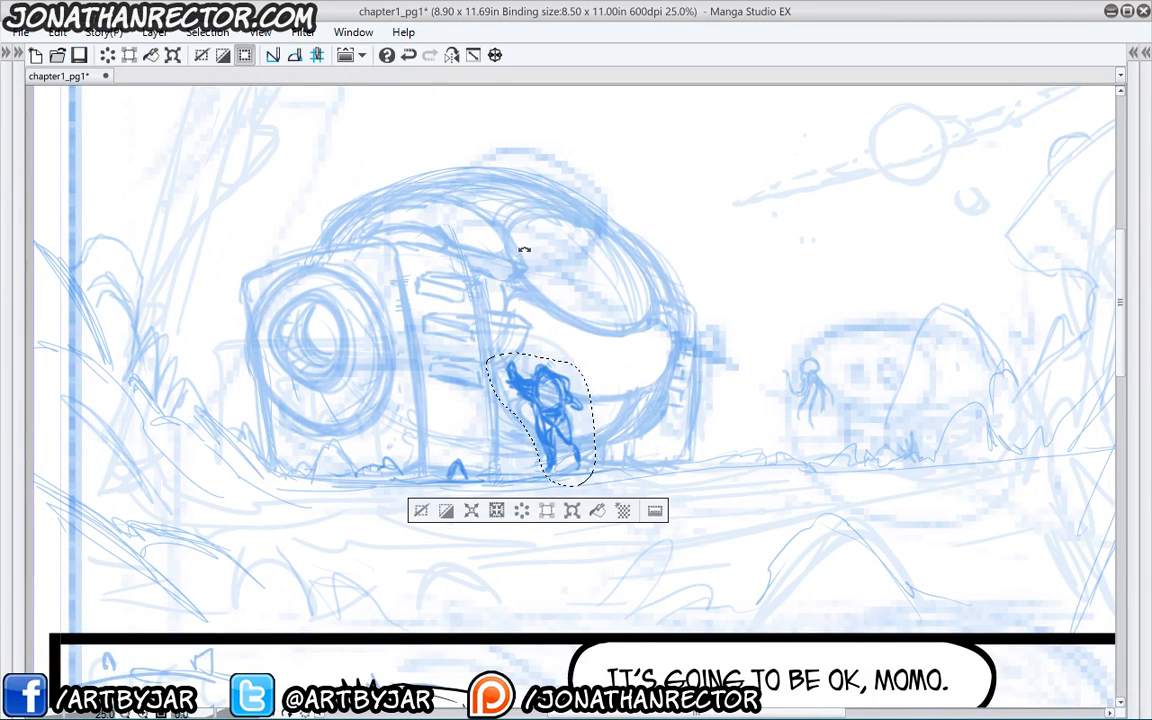
key(ctrl+t)
drag(480, 420, 471, 420)
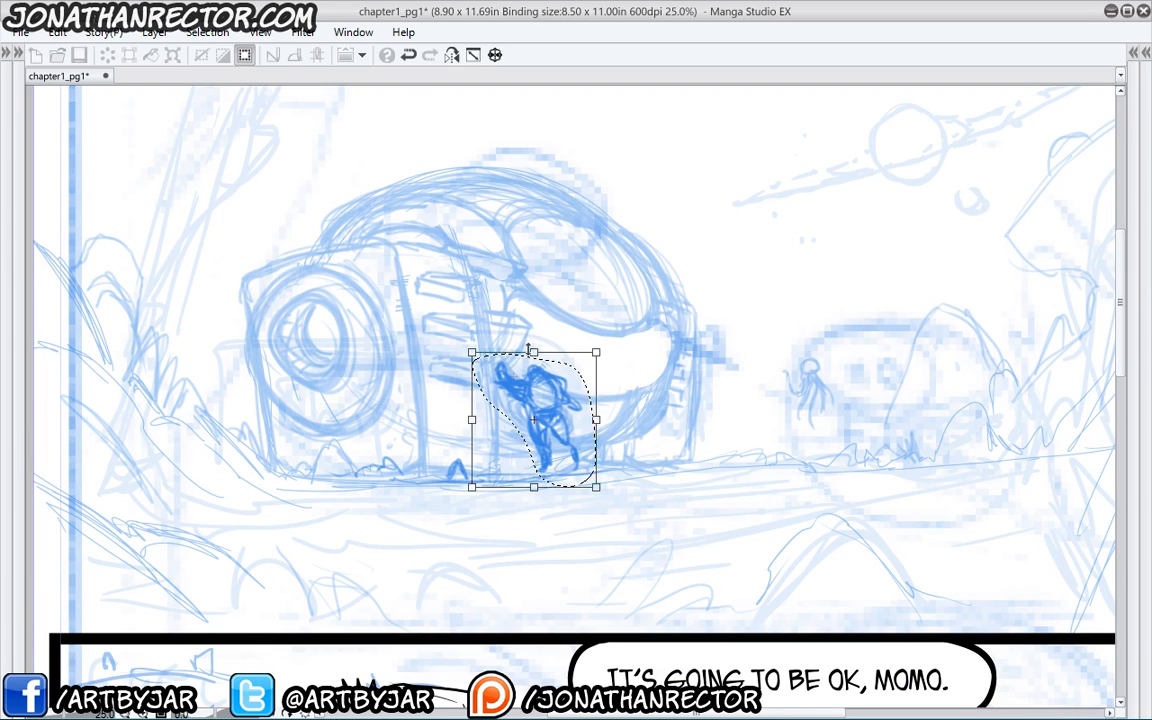
drag(533, 352, 533, 345)
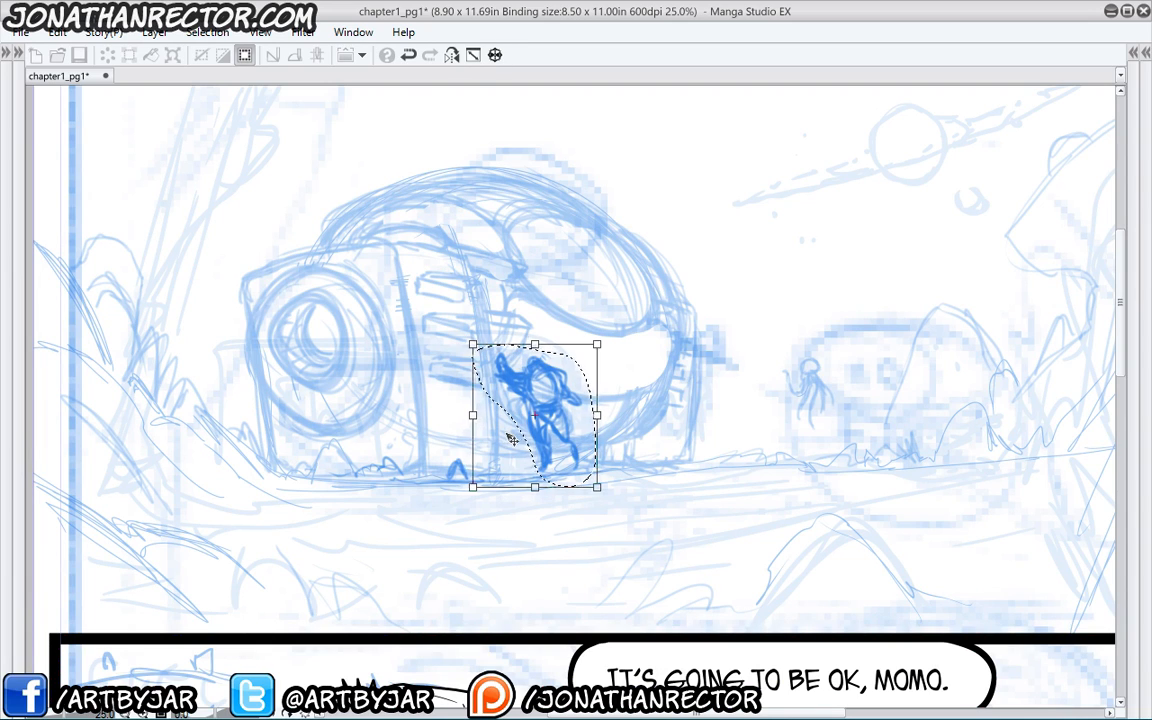
drag(512, 437, 517, 440)
key(Return)
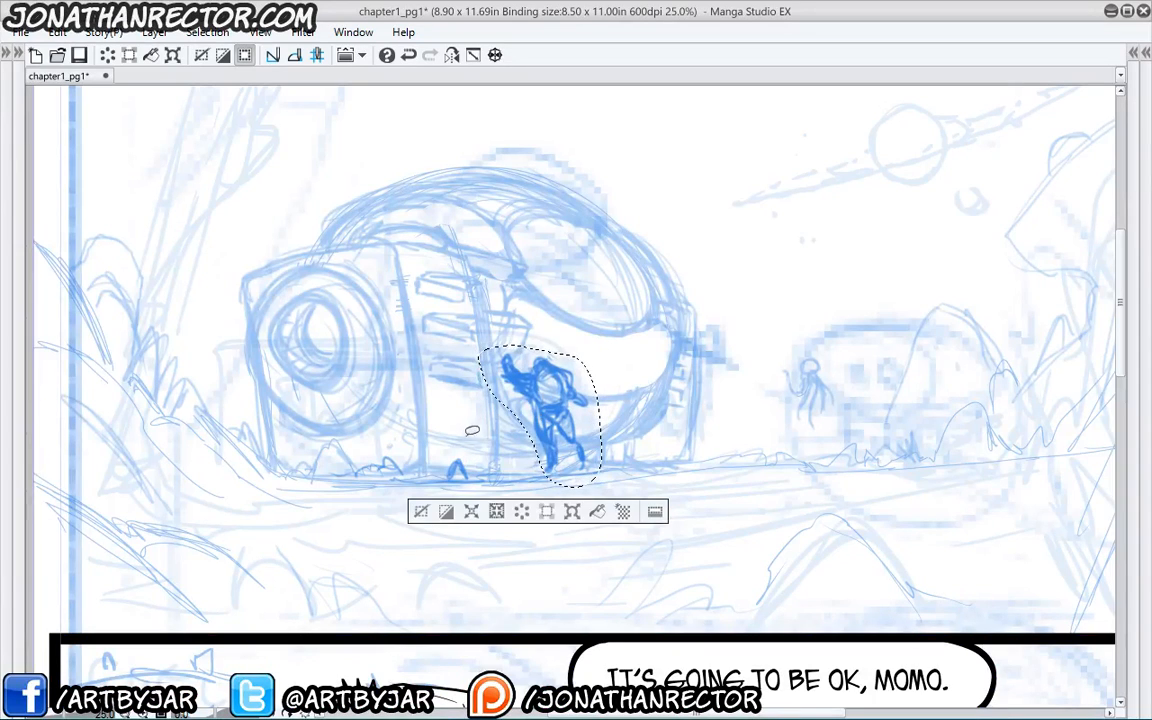
key(ctrl+d)
- Redraw the figure's legs, extending the front leg to the ground and bringing the other leg in closer
drag(537, 432, 548, 476)
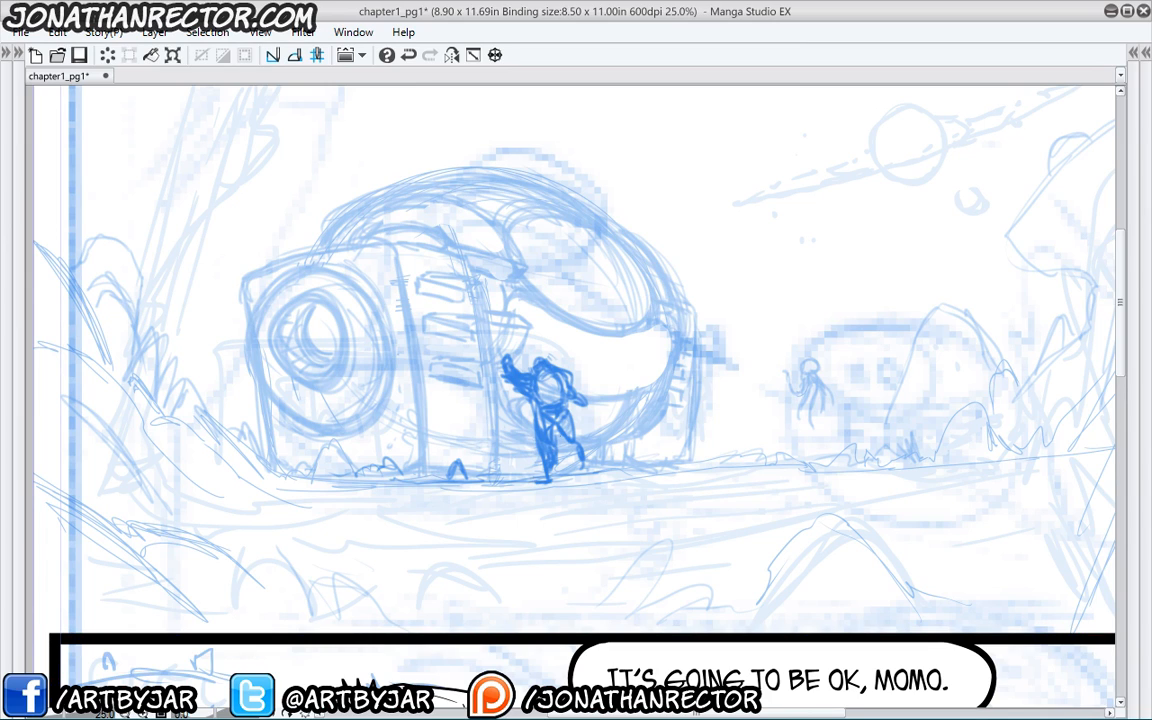
mouse_move(564, 432)
mouse_down()
mouse_move(569, 471)
mouse_move(583, 462)
mouse_up()
key(e)
key(p)
drag(570, 414, 569, 440)
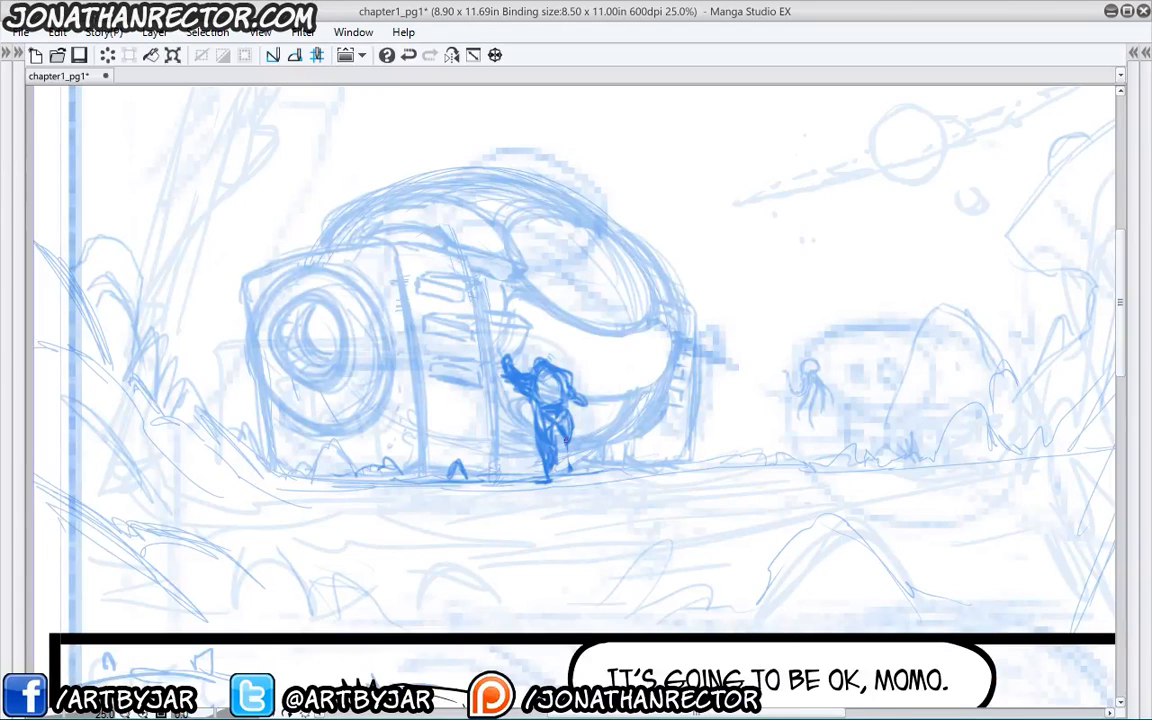
- Rework the figure's head, rounded back and lowered arm with darker strokes
mouse_move(502, 384)
mouse_down()
mouse_move(510, 424)
mouse_move(503, 330)
mouse_up()
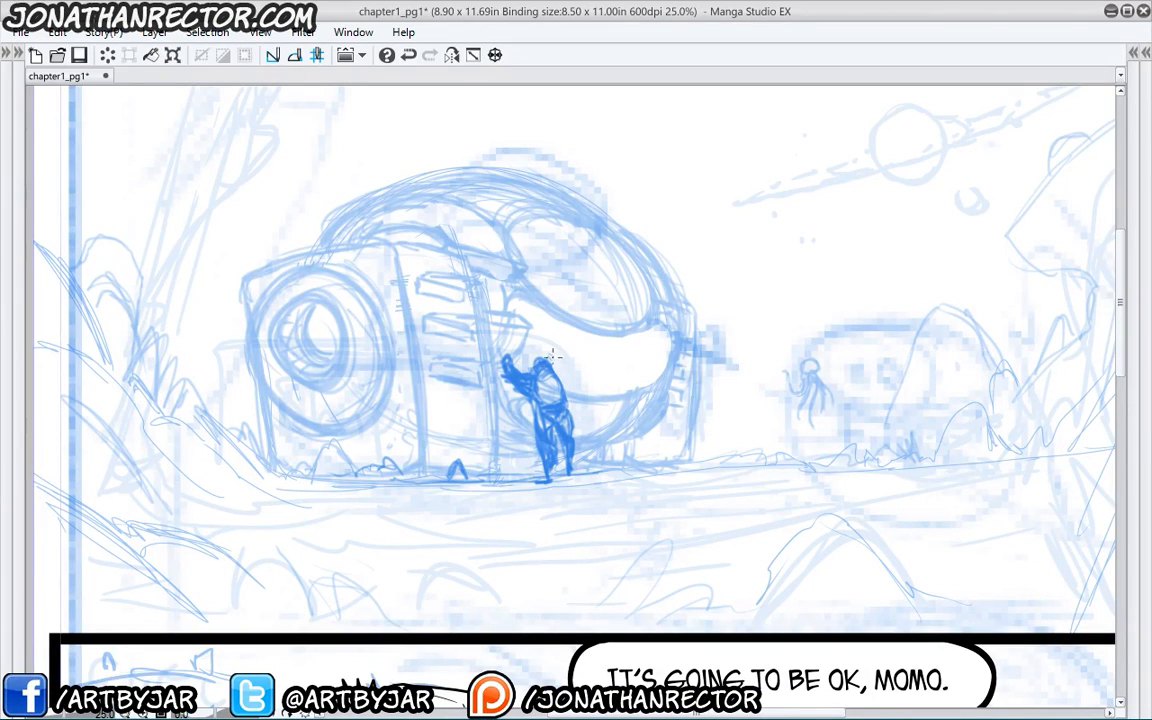
drag(563, 400, 557, 371)
drag(503, 343, 522, 380)
drag(576, 414, 524, 365)
drag(366, 453, 437, 228)
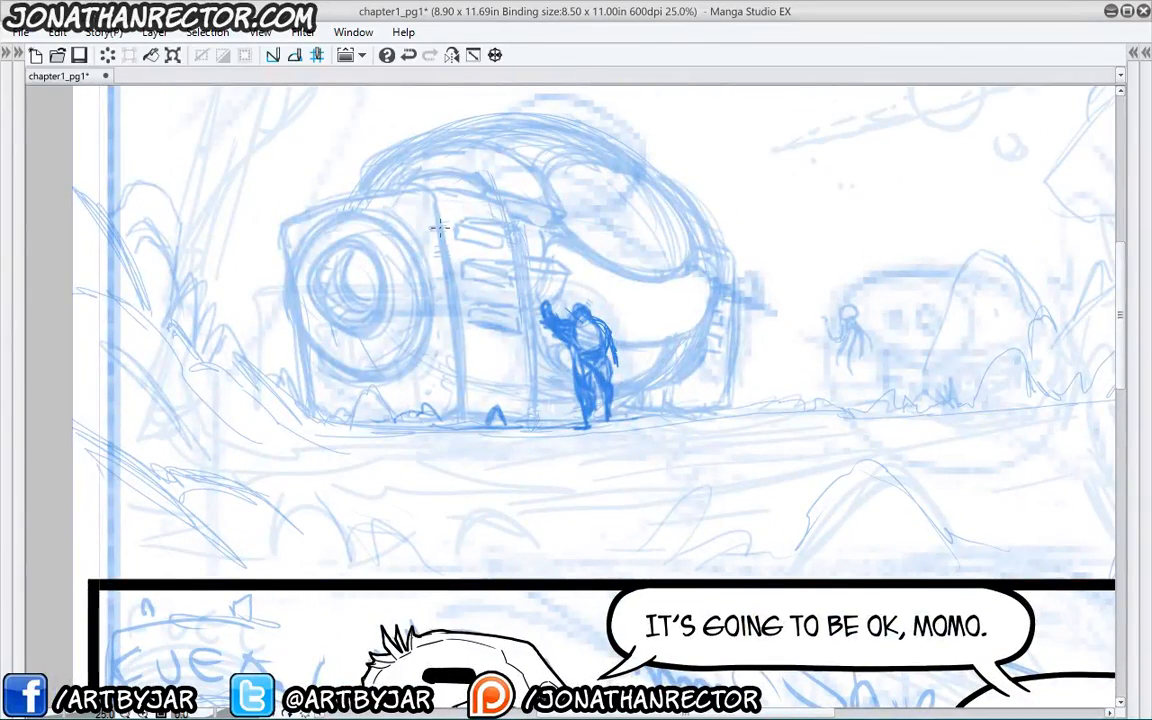
mouse_move(437, 386)
mouse_down()
mouse_move(483, 427)
mouse_move(458, 481)
mouse_move(341, 563)
mouse_up()
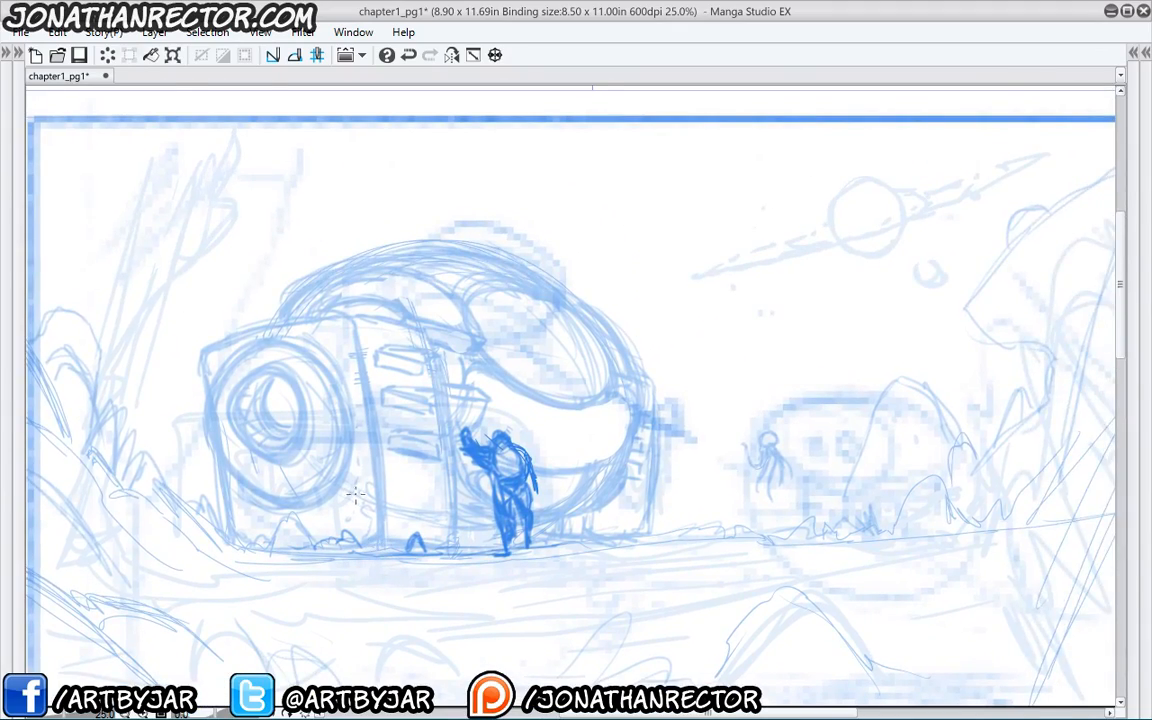
key(Tab)
key(Tab)
drag(356, 493, 326, 548)
- Check the New Lines and Layer 3 sketches by toggling their visibility, and hide and collapse the thumbnails folder
key(Tab)
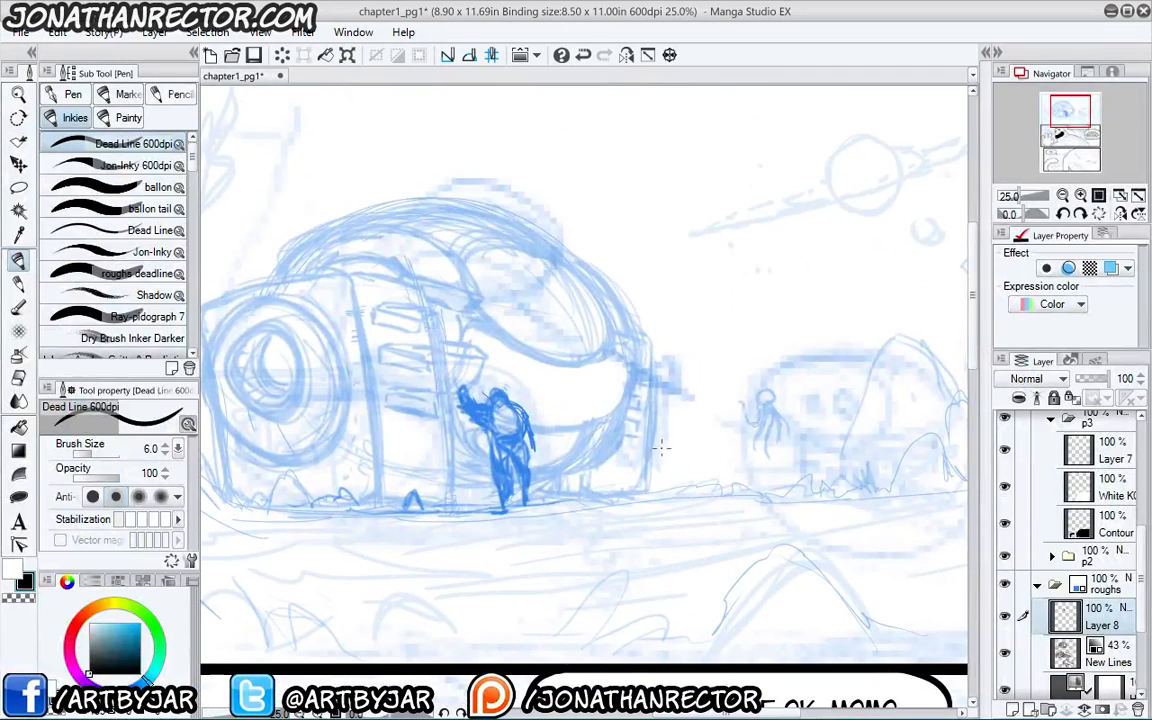
click(1006, 652)
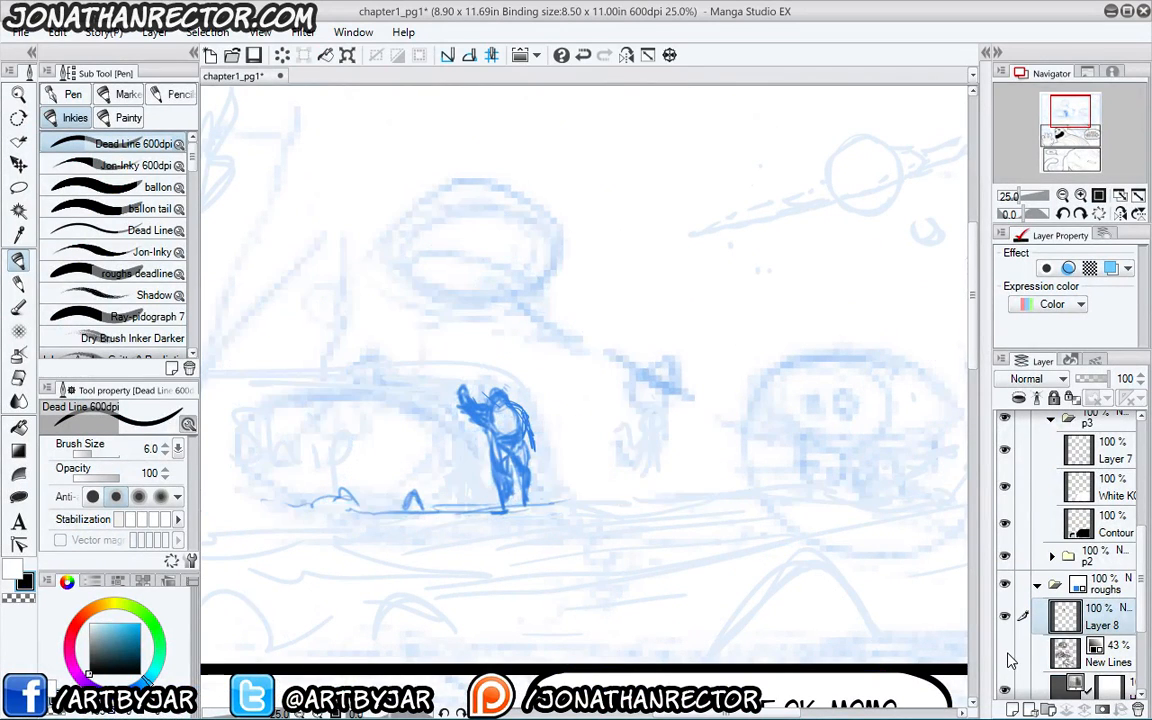
click(1006, 652)
scroll(1012, 640, down, 3)
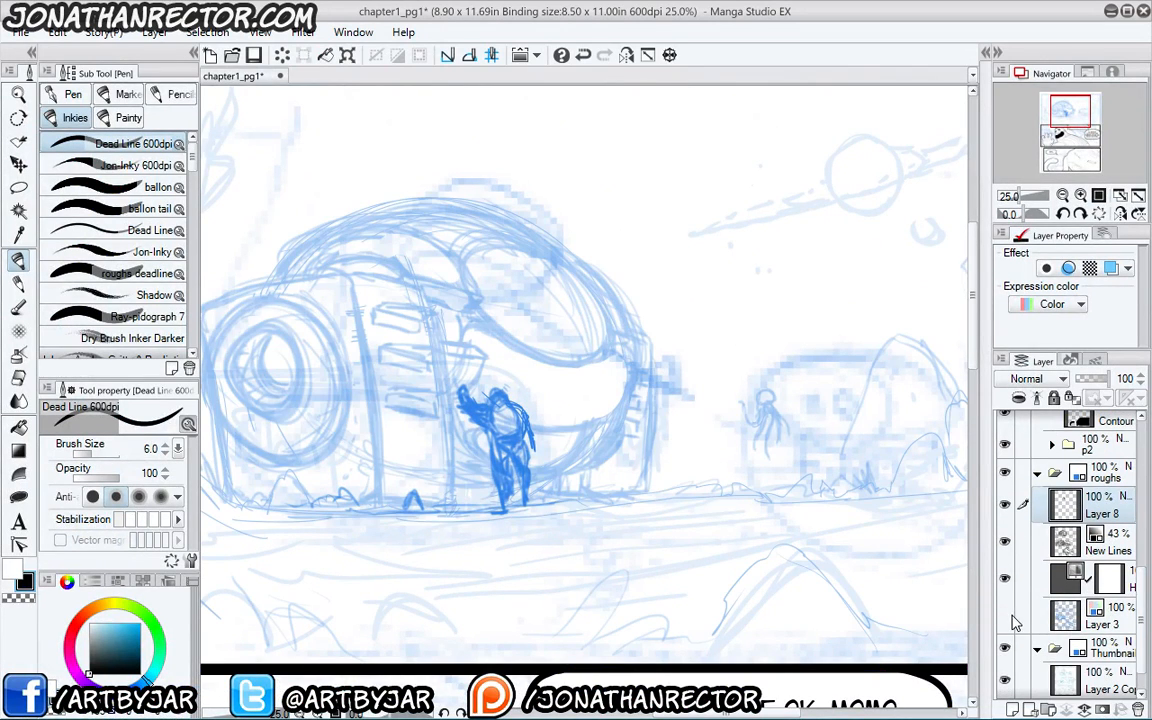
click(1006, 616)
click(1006, 616)
click(1005, 648)
click(1037, 649)
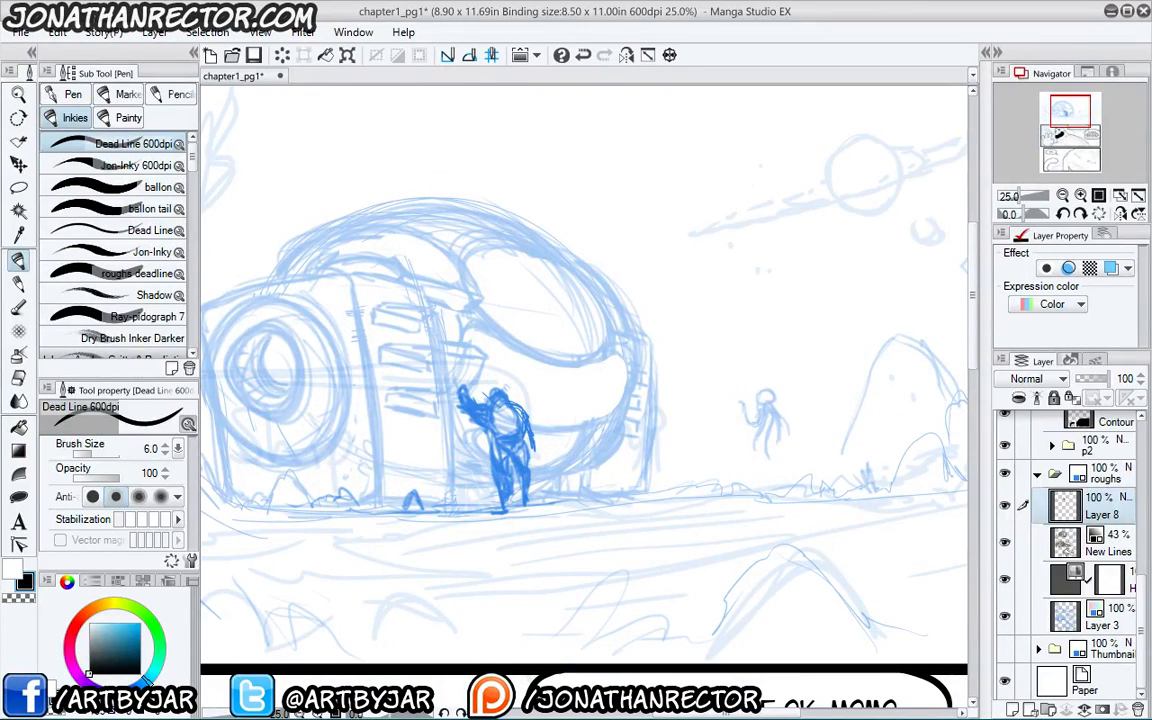
- Collapse the roughs folder and add a new raster layer directly above it
drag(342, 488, 362, 519)
drag(729, 517, 729, 495)
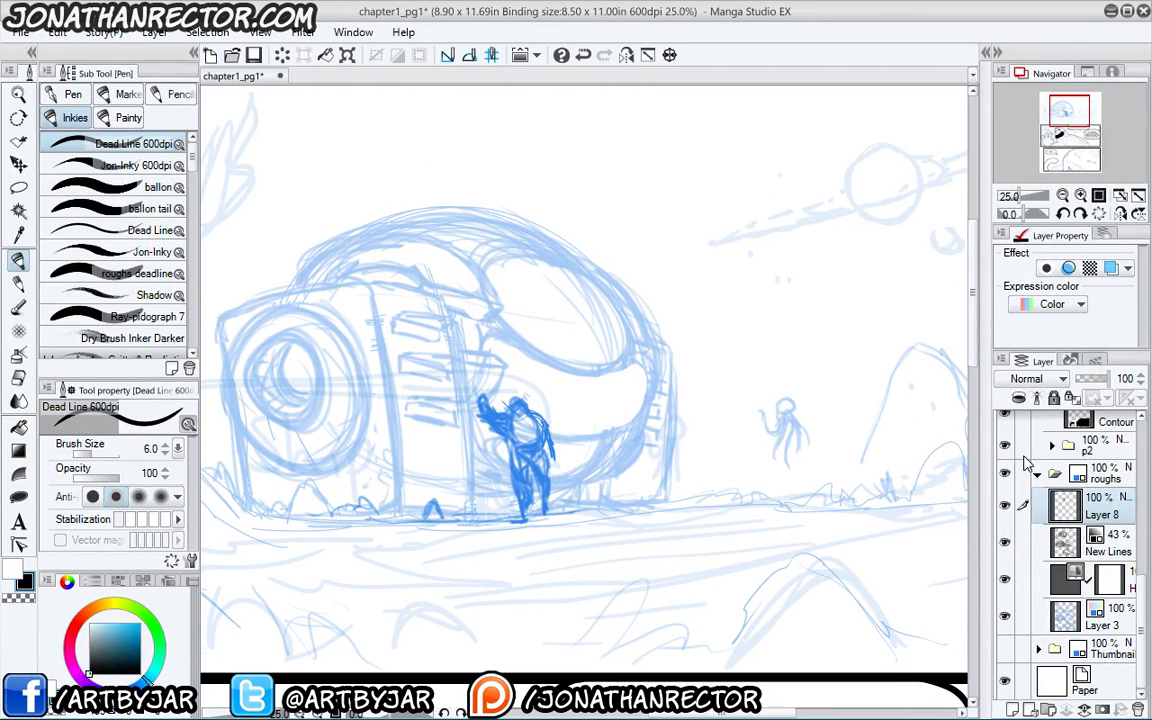
click(1037, 474)
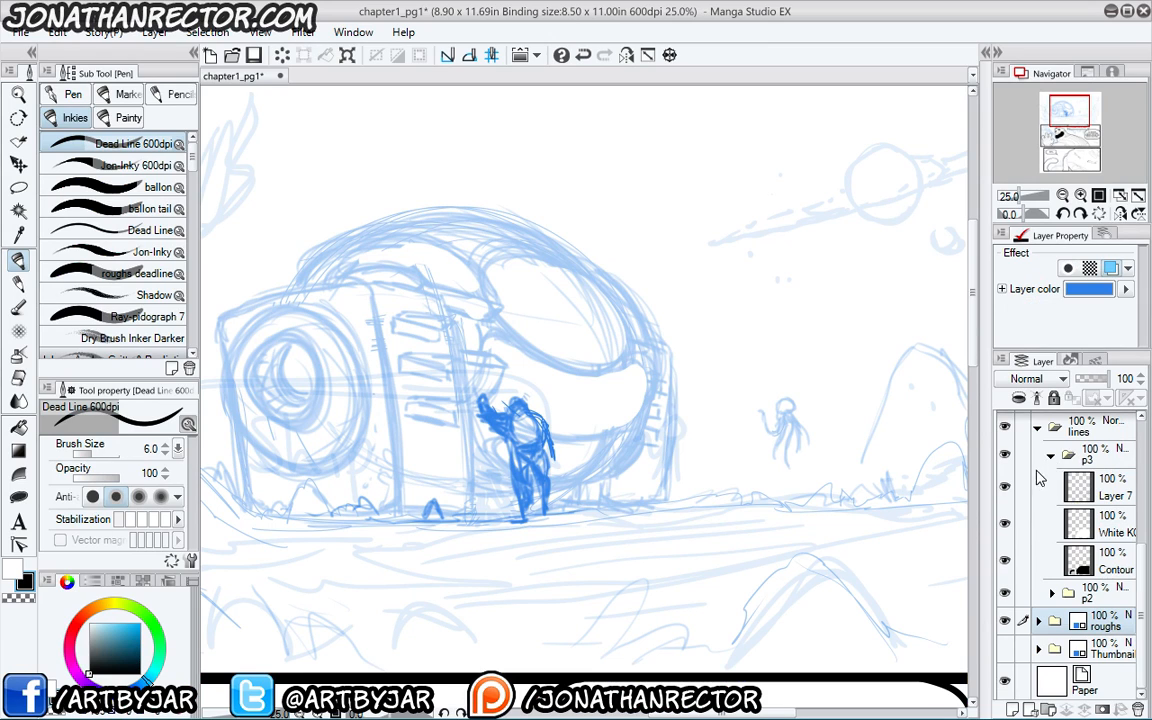
click(1011, 708)
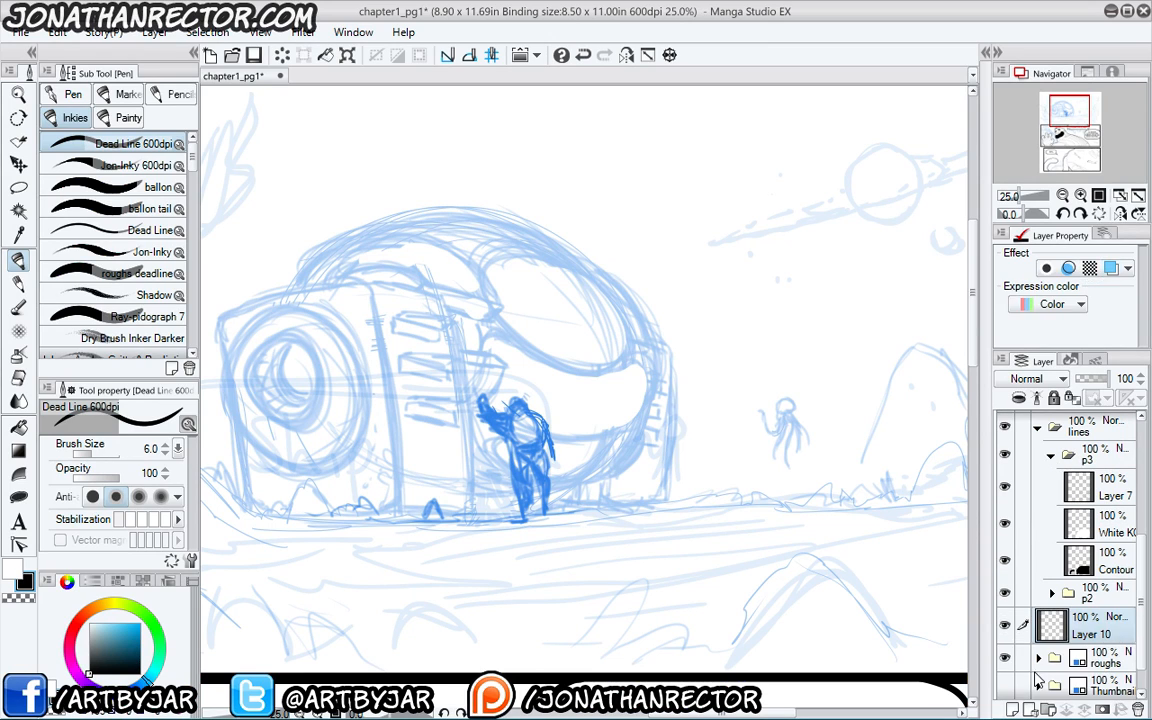
- Set the roughs folder's opacity to 46% and make the new empty layer above it active
click(1088, 657)
click(1083, 378)
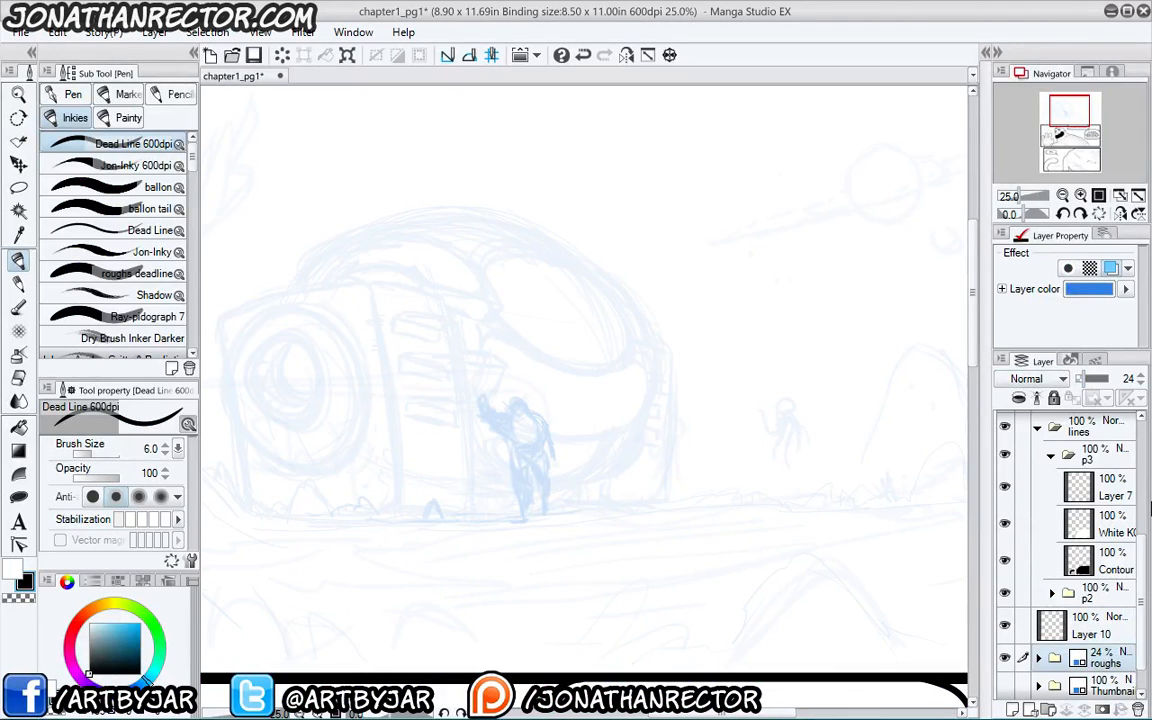
drag(1082, 378, 1091, 378)
click(1059, 640)
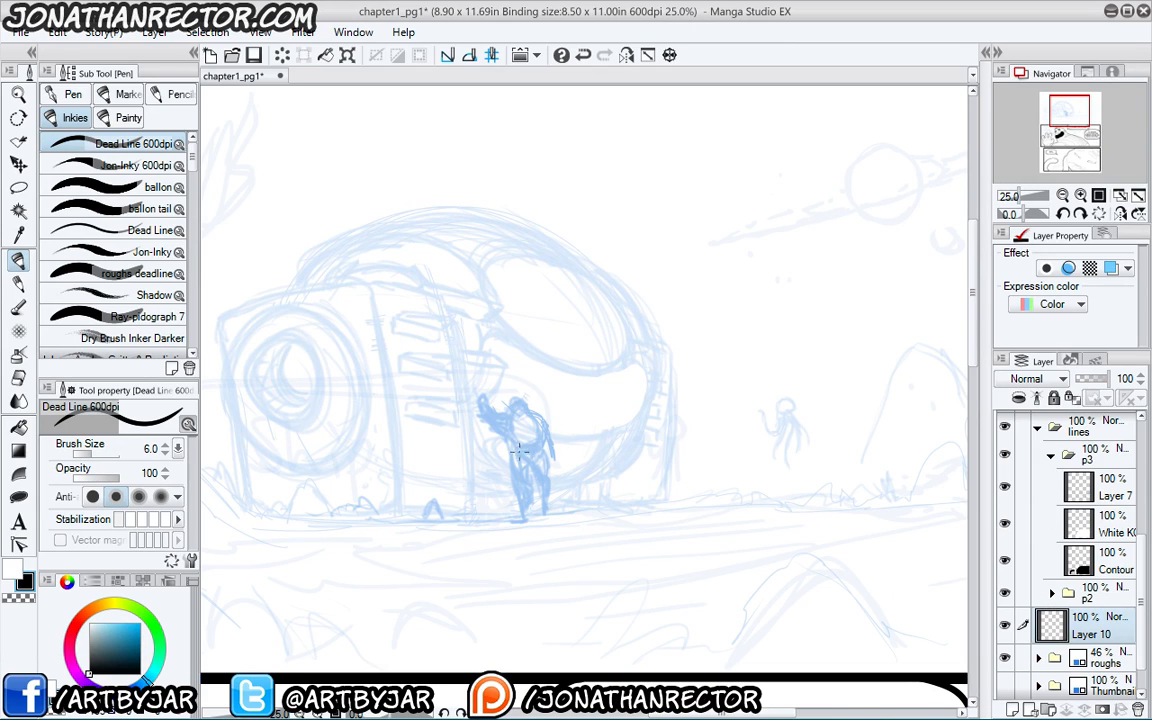
- Draw the standing figure's raised arm, torso and legs in black over the faded rough with the Dead Line 600dpi pen
drag(519, 452, 555, 428)
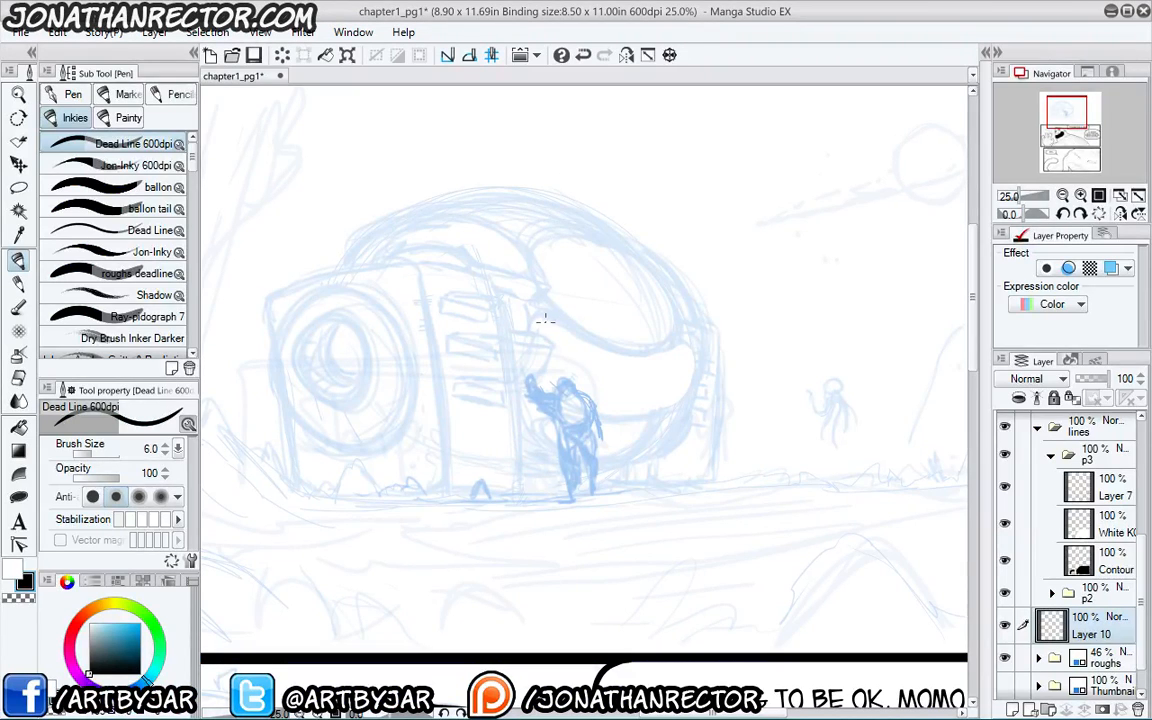
key(Tab)
drag(527, 355, 617, 399)
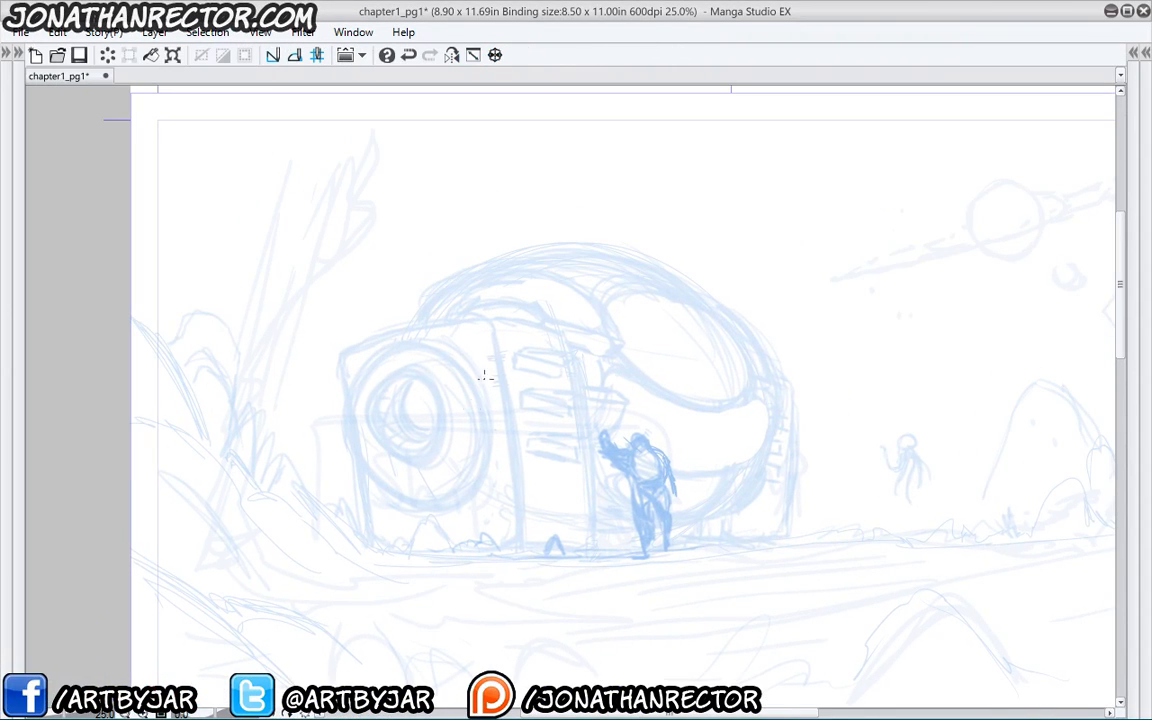
drag(620, 456, 588, 402)
scroll(658, 360, up, 1)
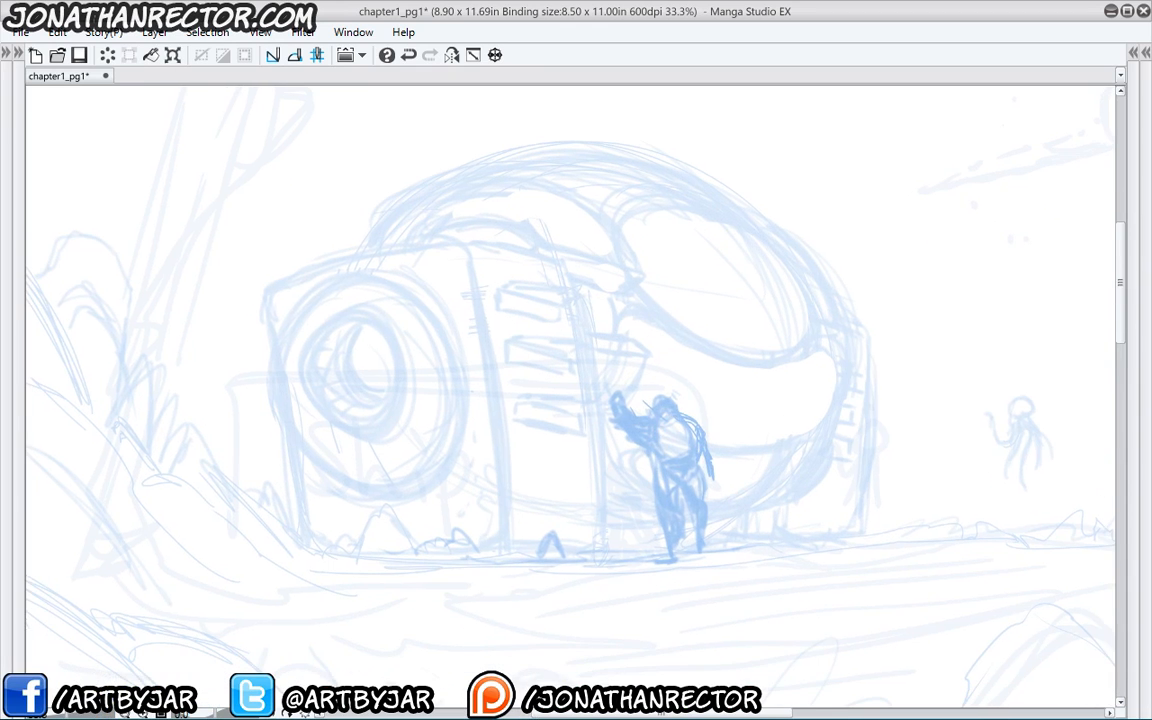
mouse_move(675, 418)
mouse_down()
mouse_move(647, 429)
mouse_move(686, 421)
mouse_move(691, 460)
mouse_move(672, 422)
mouse_move(688, 459)
mouse_move(648, 450)
mouse_move(652, 427)
mouse_move(684, 459)
mouse_move(685, 422)
mouse_move(691, 459)
mouse_move(657, 470)
mouse_move(682, 481)
mouse_move(664, 421)
mouse_move(637, 429)
mouse_move(644, 444)
mouse_move(627, 431)
mouse_move(635, 446)
mouse_move(610, 399)
mouse_move(636, 446)
mouse_move(642, 423)
mouse_move(660, 458)
mouse_move(689, 472)
mouse_move(674, 492)
mouse_move(655, 478)
mouse_move(663, 531)
mouse_move(671, 513)
mouse_move(675, 527)
mouse_move(666, 559)
mouse_move(660, 515)
mouse_move(693, 496)
mouse_move(691, 549)
mouse_up()
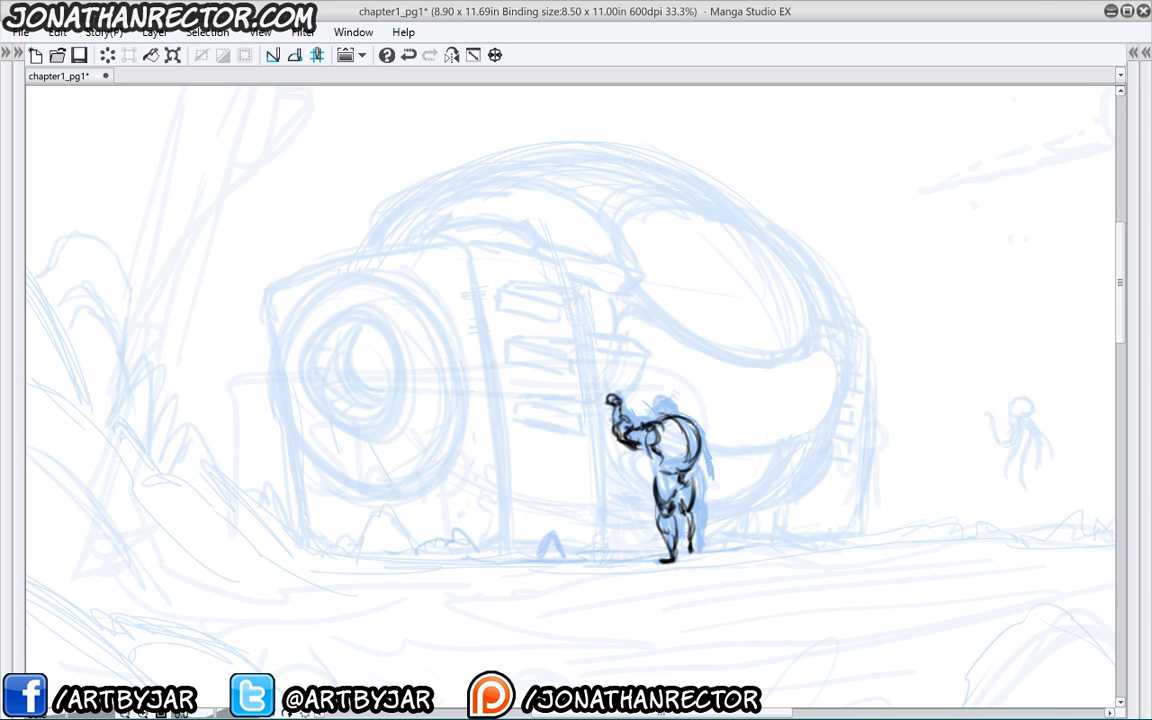
- Add the standing figure's head, lowered arm and hand at the hip in black lines
drag(669, 415, 664, 410)
mouse_move(694, 426)
mouse_down()
mouse_move(709, 457)
mouse_move(697, 484)
mouse_up()
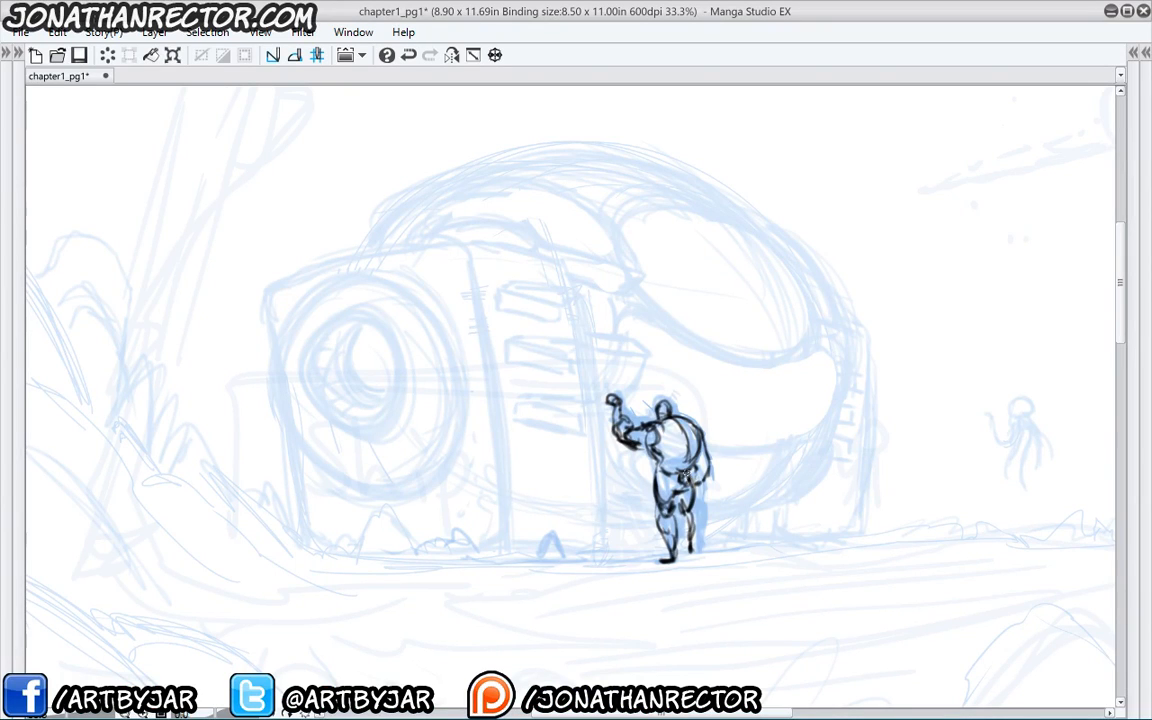
drag(694, 466, 697, 486)
- Draw the floating creature's round head and first trailing tentacle in black over its rough
drag(519, 340, 479, 320)
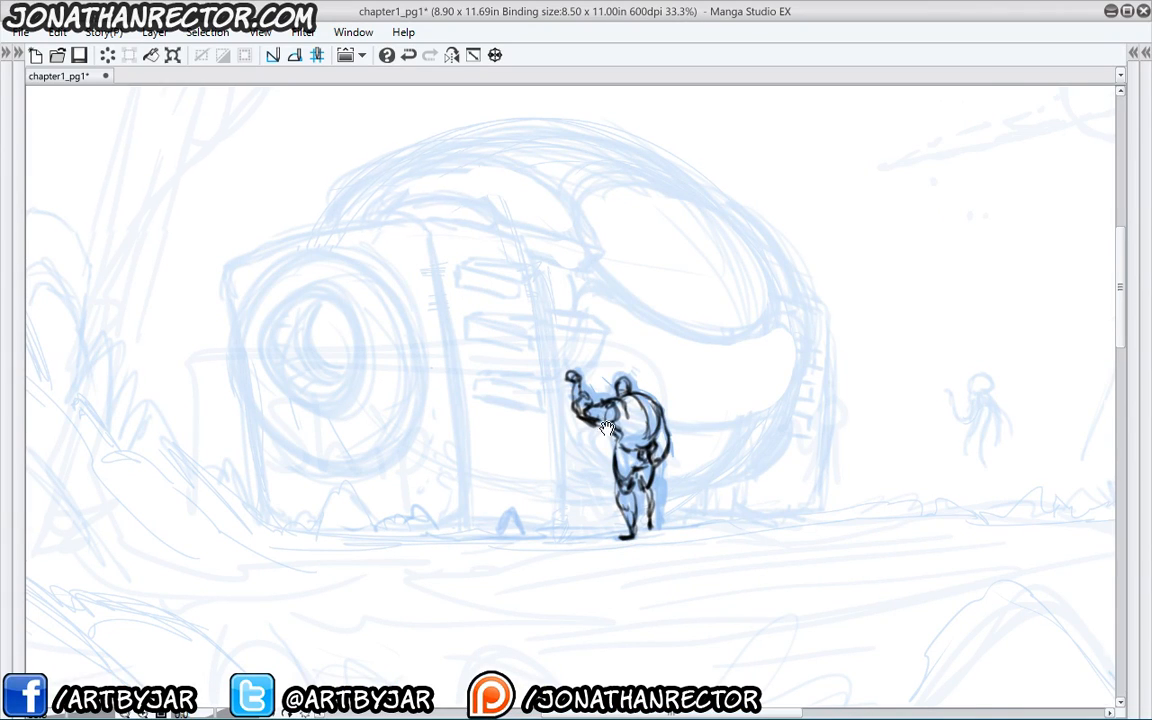
drag(602, 391, 548, 389)
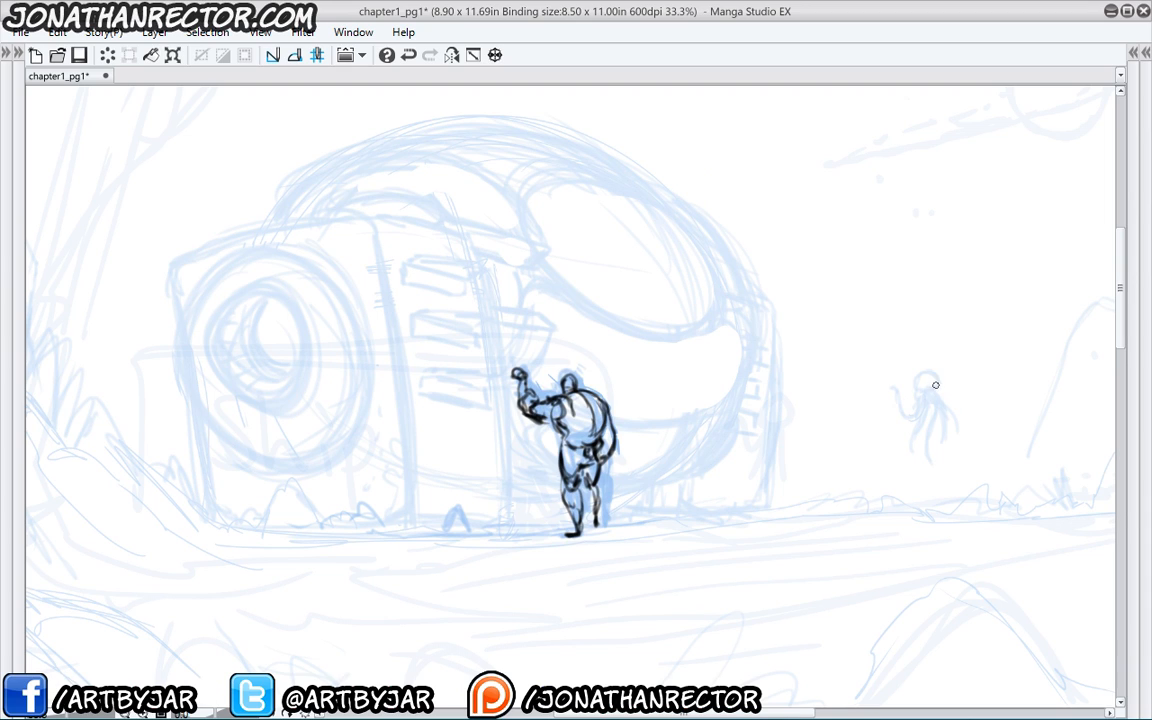
mouse_move(937, 386)
mouse_down()
mouse_move(919, 398)
mouse_move(936, 386)
mouse_move(918, 392)
mouse_move(922, 381)
mouse_up()
key(e)
key(p)
drag(934, 393, 908, 444)
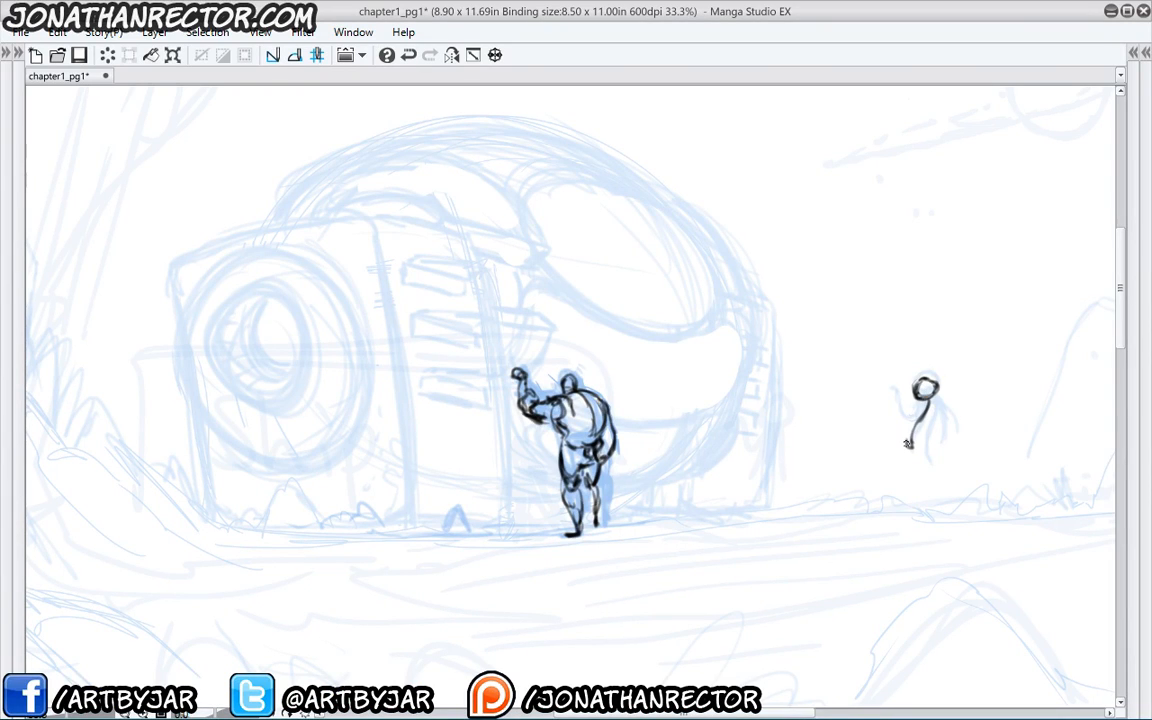
- Add the creature's remaining trailing tentacles, its raised tentacle with a rounded tip and a small pointed hat
drag(934, 394, 928, 456)
mouse_move(935, 404)
mouse_down()
mouse_move(940, 438)
mouse_move(945, 419)
mouse_move(951, 430)
mouse_up()
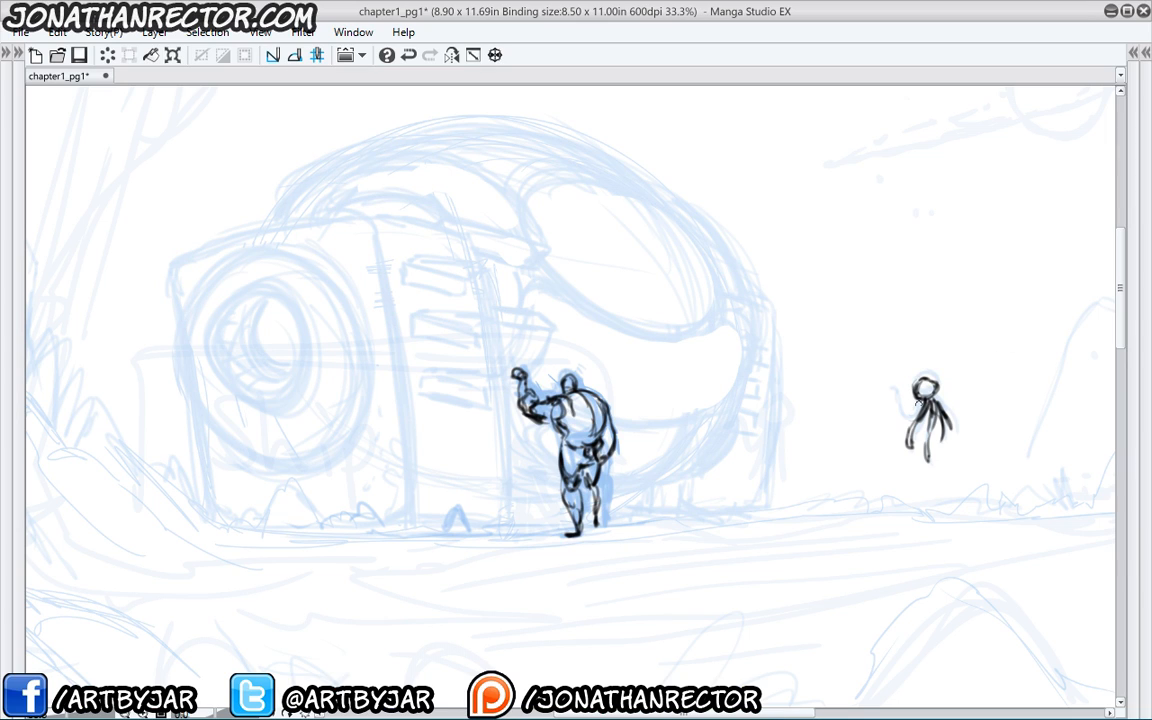
drag(910, 412, 898, 391)
mouse_move(926, 372)
mouse_down()
mouse_move(939, 380)
mouse_move(930, 373)
mouse_move(930, 400)
mouse_move(926, 385)
mouse_up()
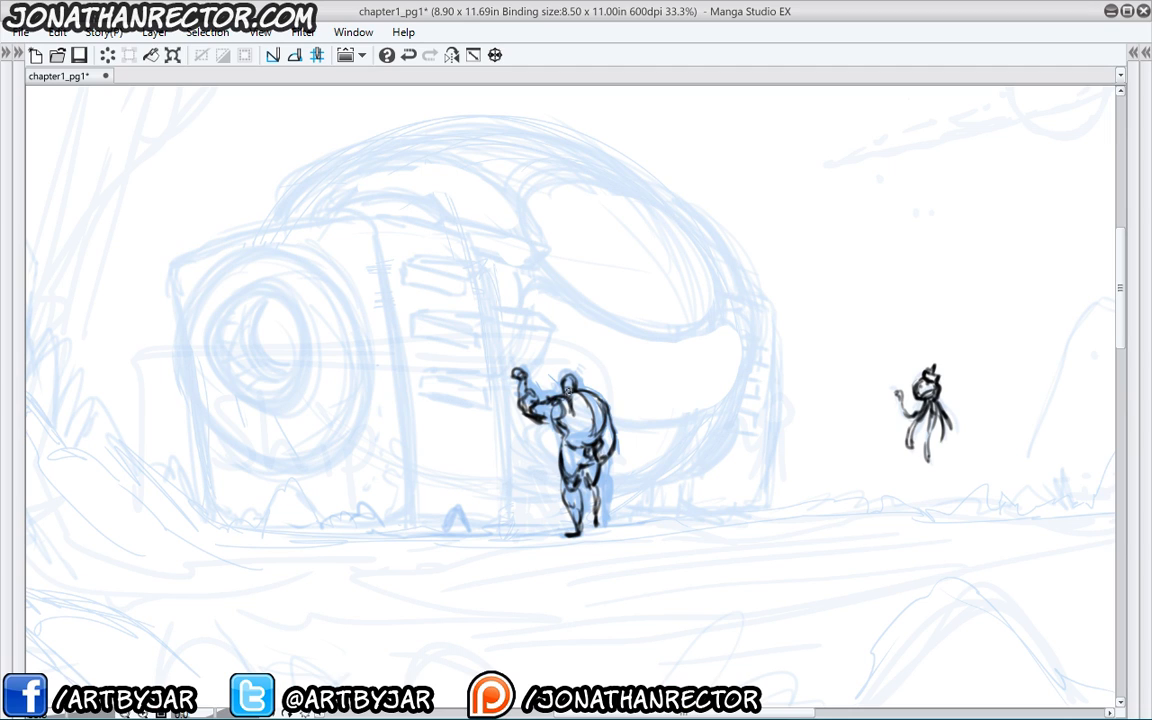
- Add inner contour strokes to the standing figure's back and head, and save the page
drag(586, 398, 592, 436)
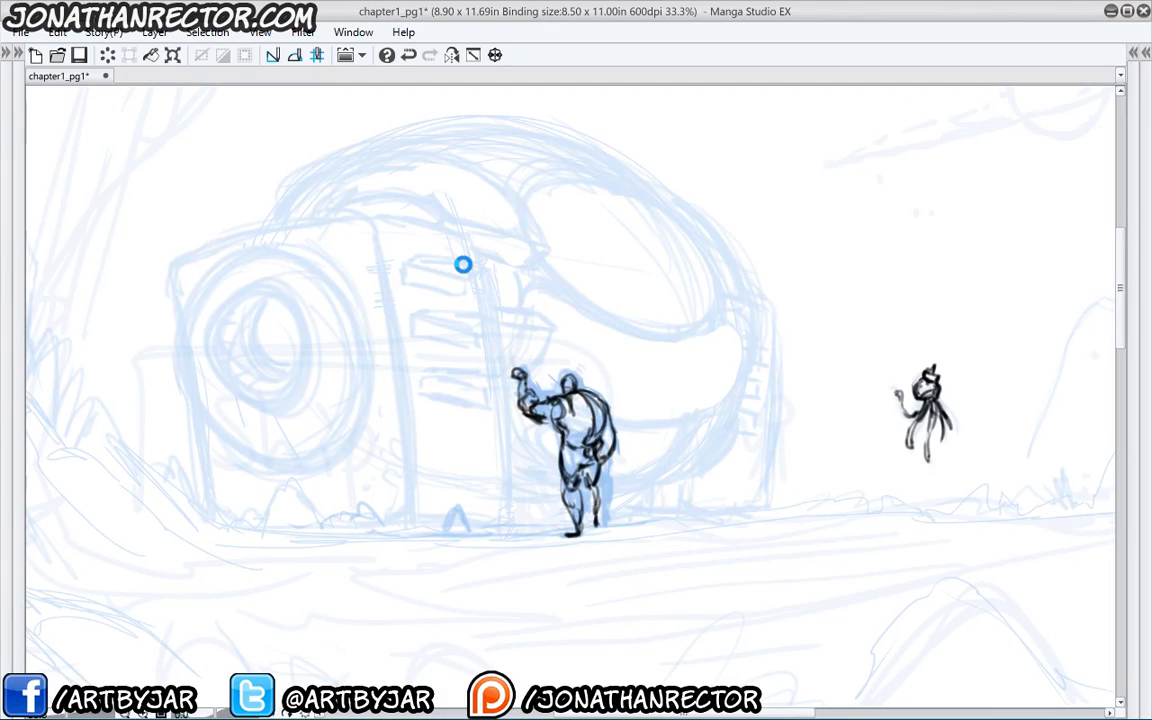
key(ctrl+s)
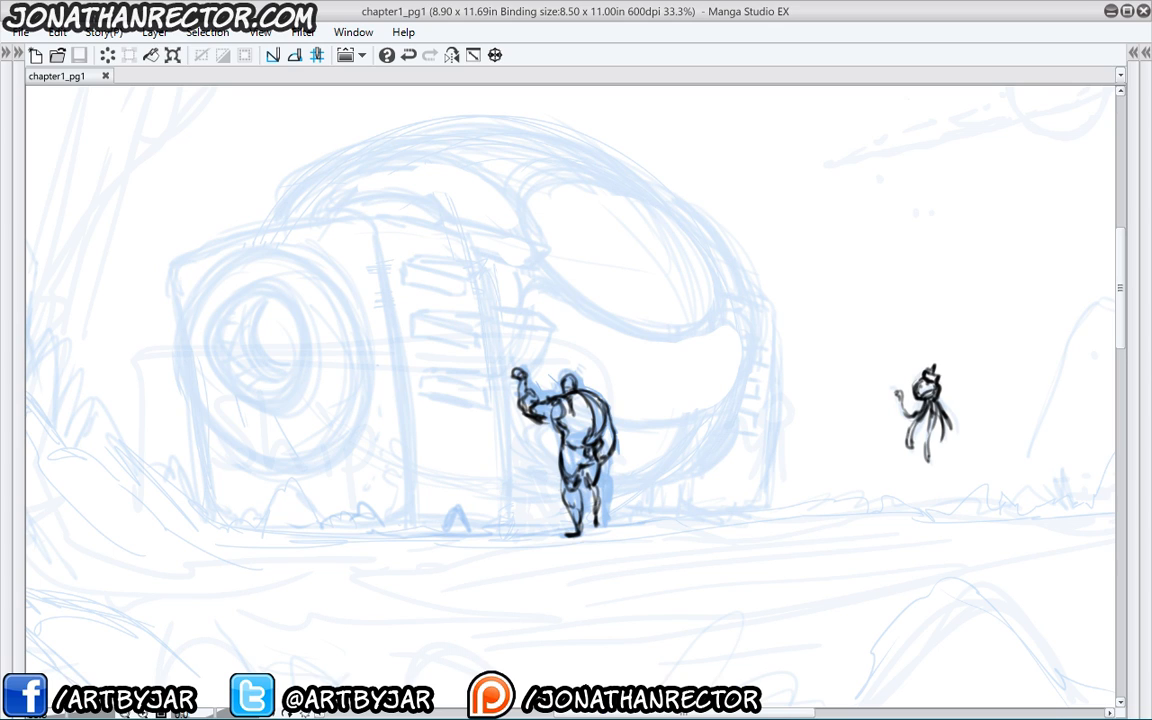
drag(562, 376, 573, 394)
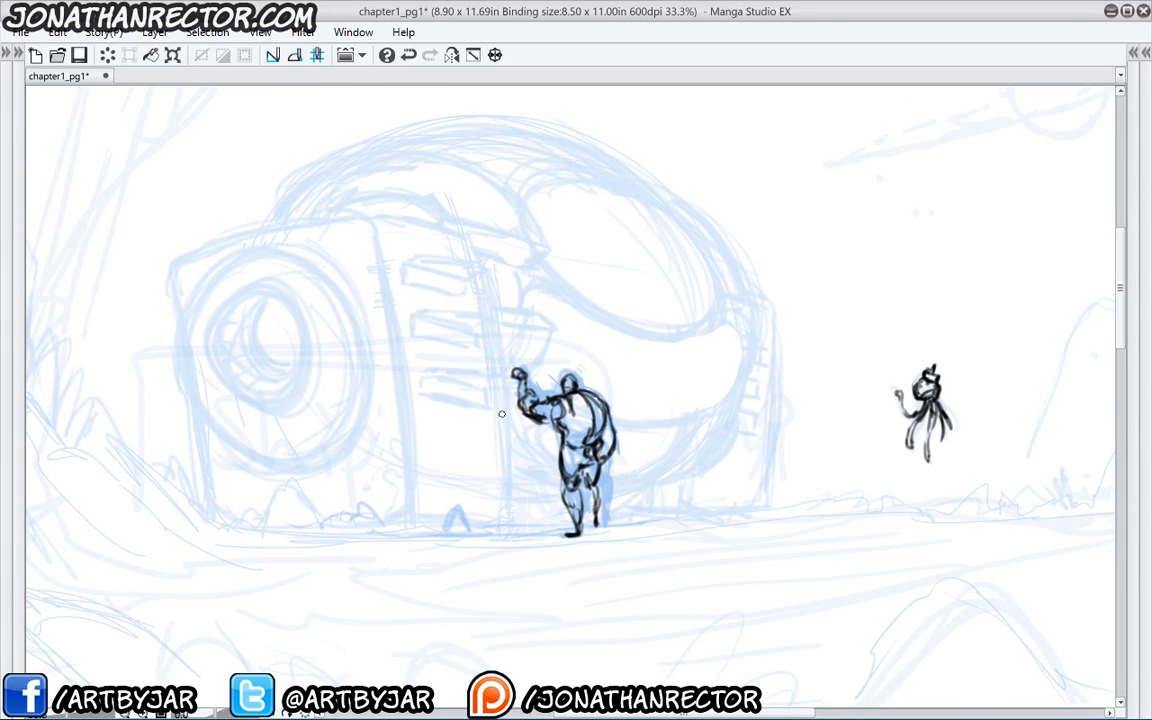
- Outline the engine block's front face in black over its rough, with a large circle and a smaller concentric circle inside
mouse_move(432, 280)
mouse_down()
mouse_move(429, 309)
mouse_move(444, 292)
mouse_up()
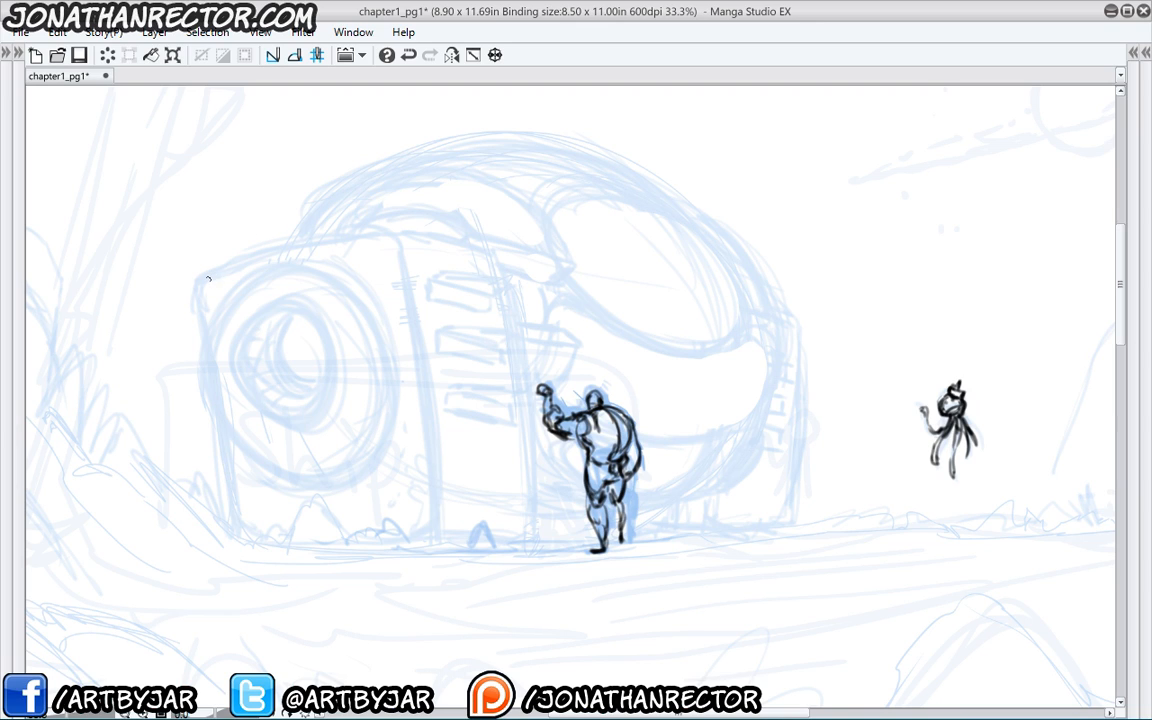
mouse_move(212, 310)
mouse_down()
mouse_move(215, 275)
mouse_move(294, 248)
mouse_move(231, 270)
mouse_move(365, 242)
mouse_move(400, 281)
mouse_move(435, 504)
mouse_move(395, 522)
mouse_move(270, 523)
mouse_up()
mouse_move(262, 279)
mouse_down()
mouse_move(340, 278)
mouse_move(397, 378)
mouse_move(387, 357)
mouse_move(357, 469)
mouse_move(391, 419)
mouse_move(324, 463)
mouse_move(320, 484)
mouse_move(347, 472)
mouse_move(244, 455)
mouse_move(235, 442)
mouse_move(242, 462)
mouse_move(221, 419)
mouse_move(214, 314)
mouse_move(272, 277)
mouse_move(240, 262)
mouse_up()
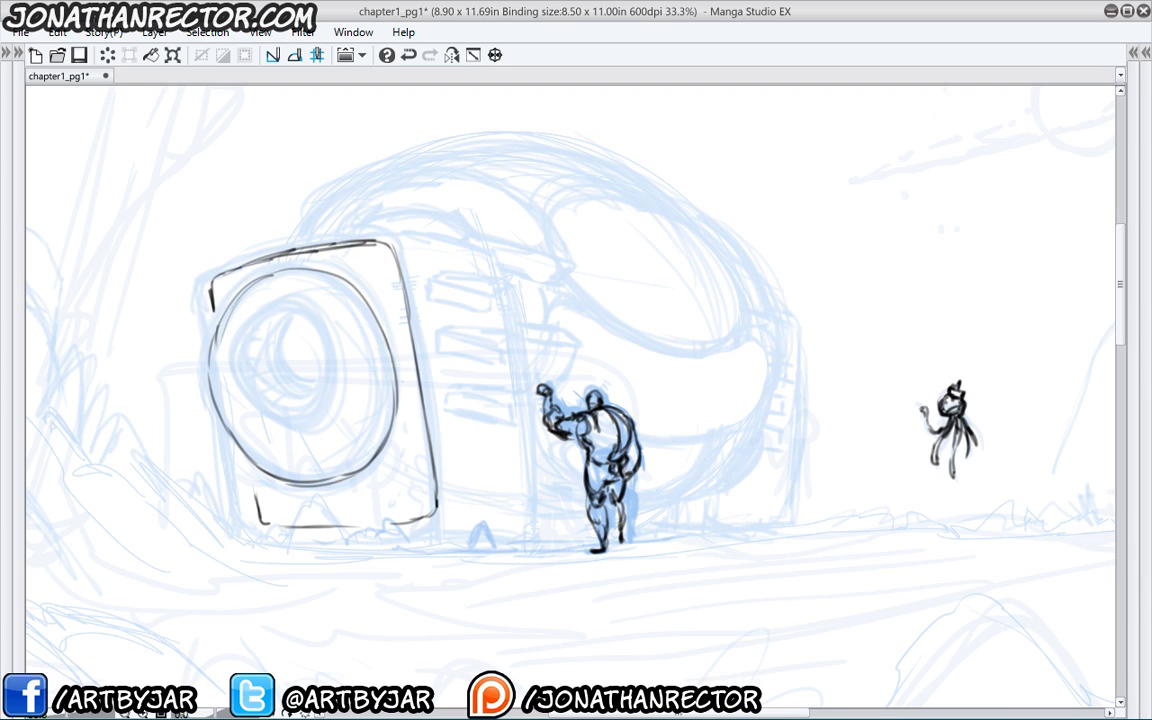
mouse_move(342, 353)
mouse_down()
mouse_move(346, 408)
mouse_move(292, 439)
mouse_move(236, 412)
mouse_move(229, 345)
mouse_move(308, 297)
mouse_move(335, 350)
mouse_up()
drag(240, 326, 326, 309)
mouse_move(348, 400)
mouse_down()
mouse_move(258, 306)
mouse_move(229, 346)
mouse_move(249, 417)
mouse_up()
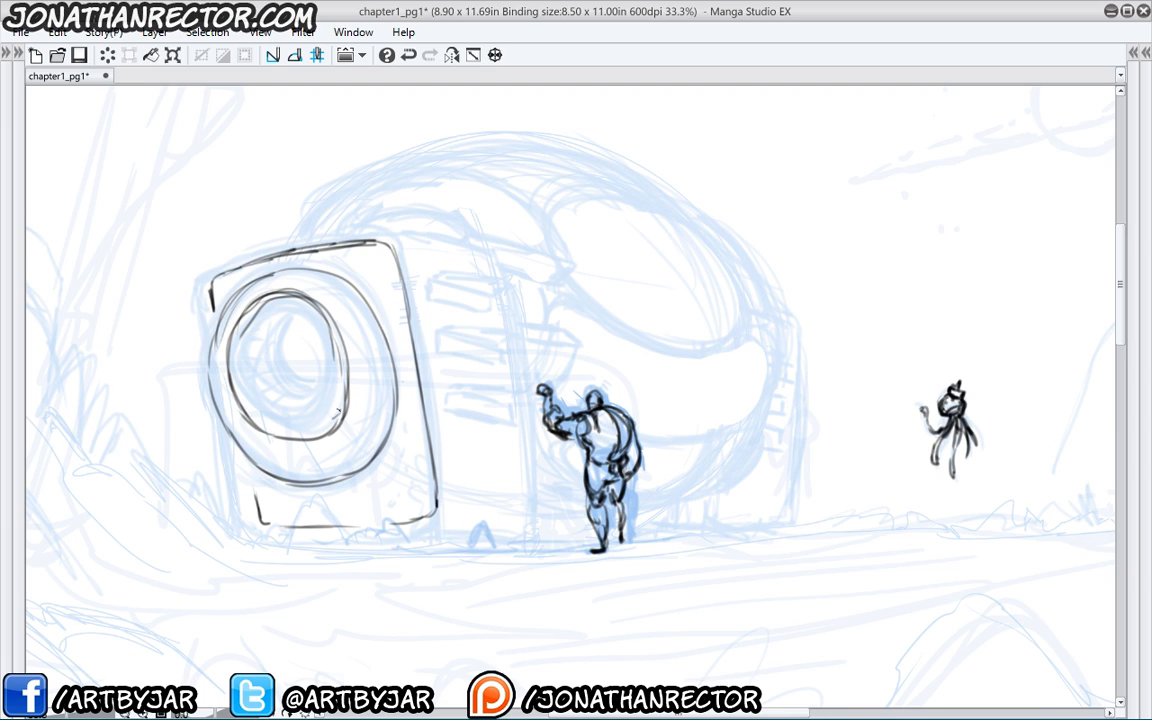
- Draw the recessed inner opening of the round intake and short depth lines along its inside wall
mouse_move(338, 409)
mouse_down()
mouse_move(313, 415)
mouse_move(291, 387)
mouse_move(300, 318)
mouse_move(322, 322)
mouse_up()
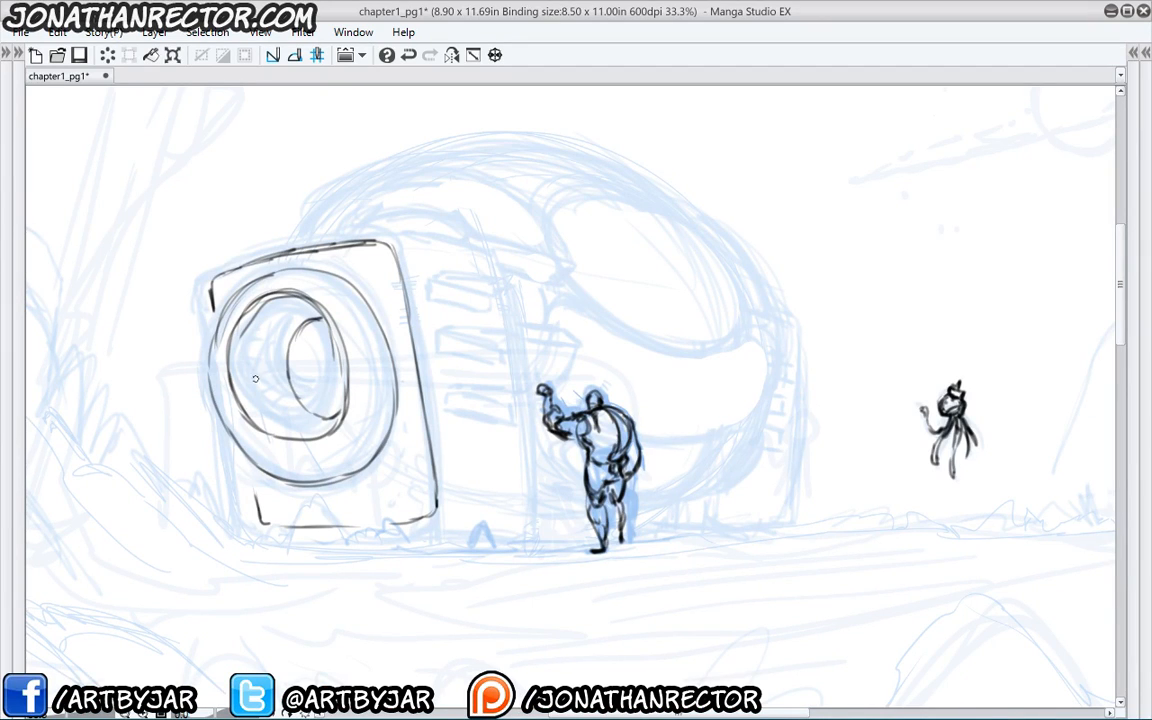
mouse_move(288, 278)
mouse_down()
mouse_move(256, 305)
mouse_move(260, 362)
mouse_move(315, 422)
mouse_move(338, 425)
mouse_up()
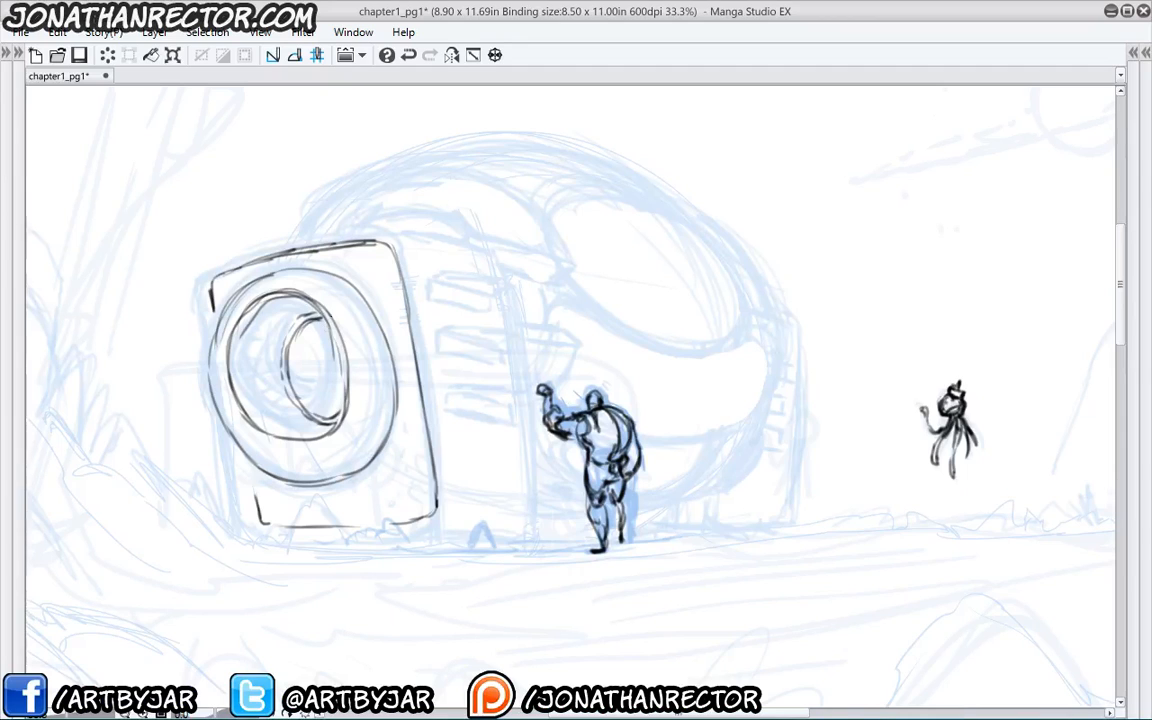
mouse_move(330, 318)
mouse_down()
mouse_move(349, 398)
mouse_move(350, 385)
mouse_move(340, 424)
mouse_up()
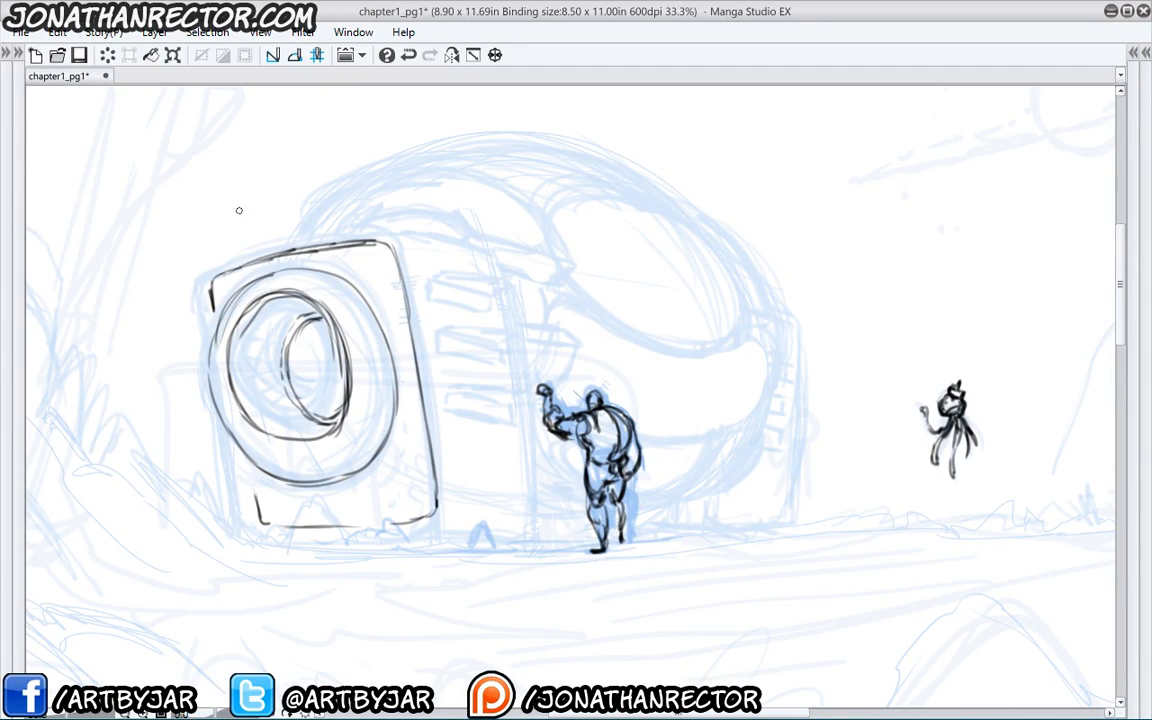
drag(272, 367, 232, 370)
drag(280, 338, 237, 339)
drag(292, 319, 262, 316)
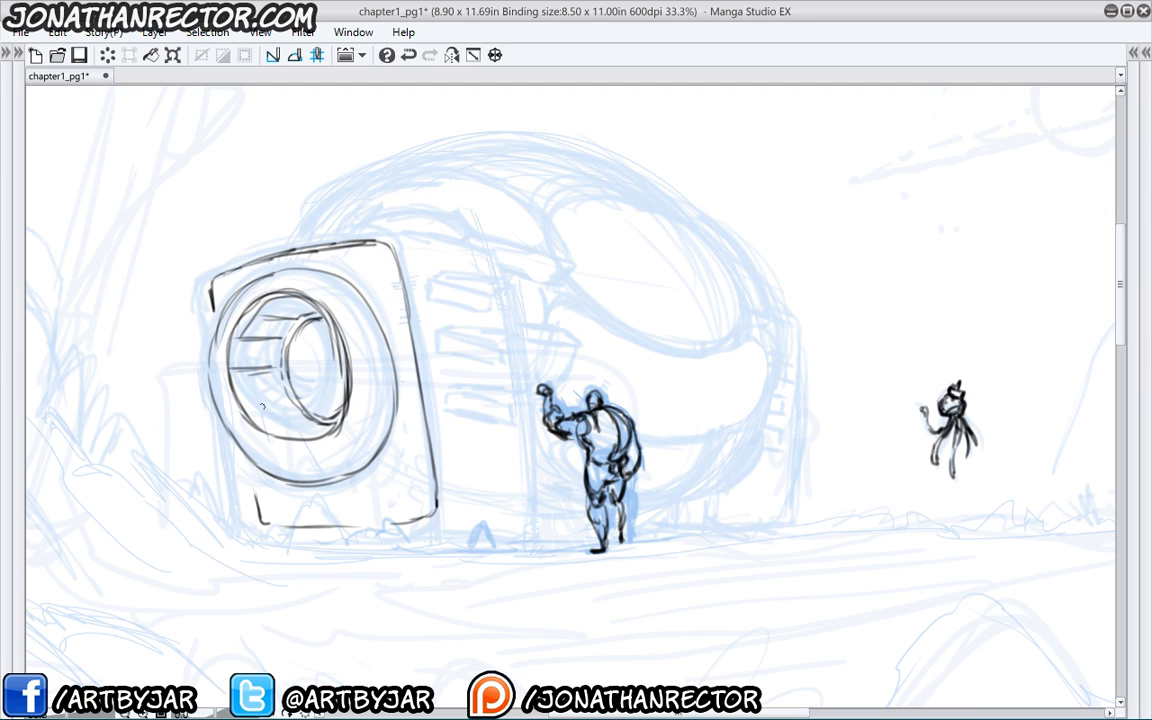
mouse_move(262, 365)
mouse_down()
mouse_move(224, 369)
mouse_move(239, 388)
mouse_up()
drag(274, 276, 259, 280)
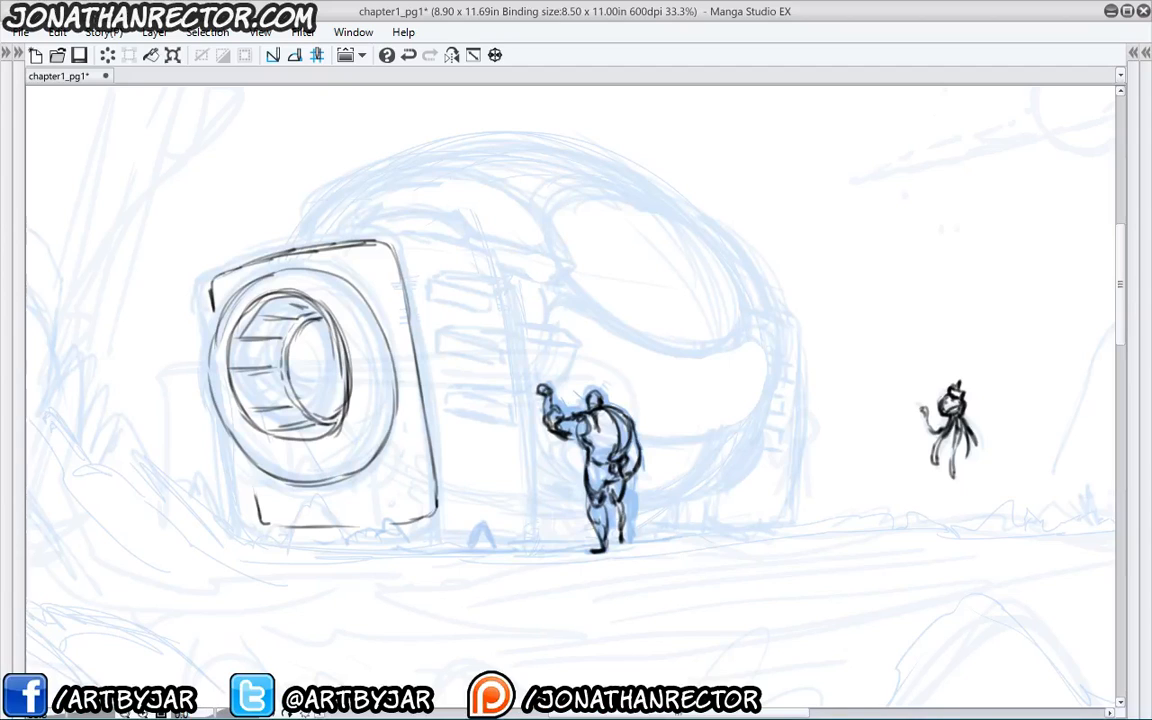
- Complete the engine block's box shape with its top, rear and bottom side edges, and erase the overshoot below the bottom corner
drag(246, 464, 254, 500)
mouse_move(236, 269)
mouse_down()
mouse_move(398, 245)
mouse_move(474, 260)
mouse_up()
drag(390, 247, 512, 268)
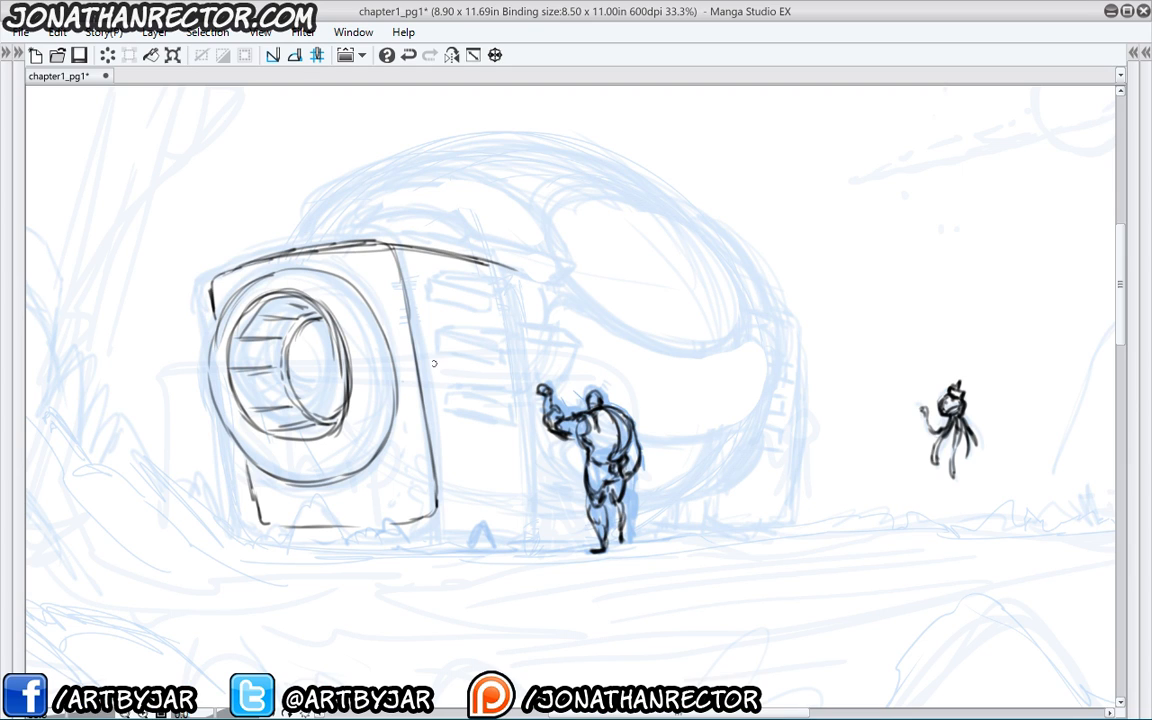
mouse_move(427, 249)
mouse_down()
mouse_move(516, 269)
mouse_move(535, 367)
mouse_up()
drag(529, 289, 540, 376)
mouse_move(544, 436)
mouse_down()
mouse_move(553, 497)
mouse_move(538, 527)
mouse_move(443, 519)
mouse_up()
mouse_move(530, 525)
mouse_down()
mouse_move(445, 517)
mouse_move(440, 543)
mouse_move(320, 553)
mouse_move(384, 540)
mouse_up()
mouse_move(261, 533)
mouse_down()
mouse_move(356, 543)
mouse_move(252, 530)
mouse_up()
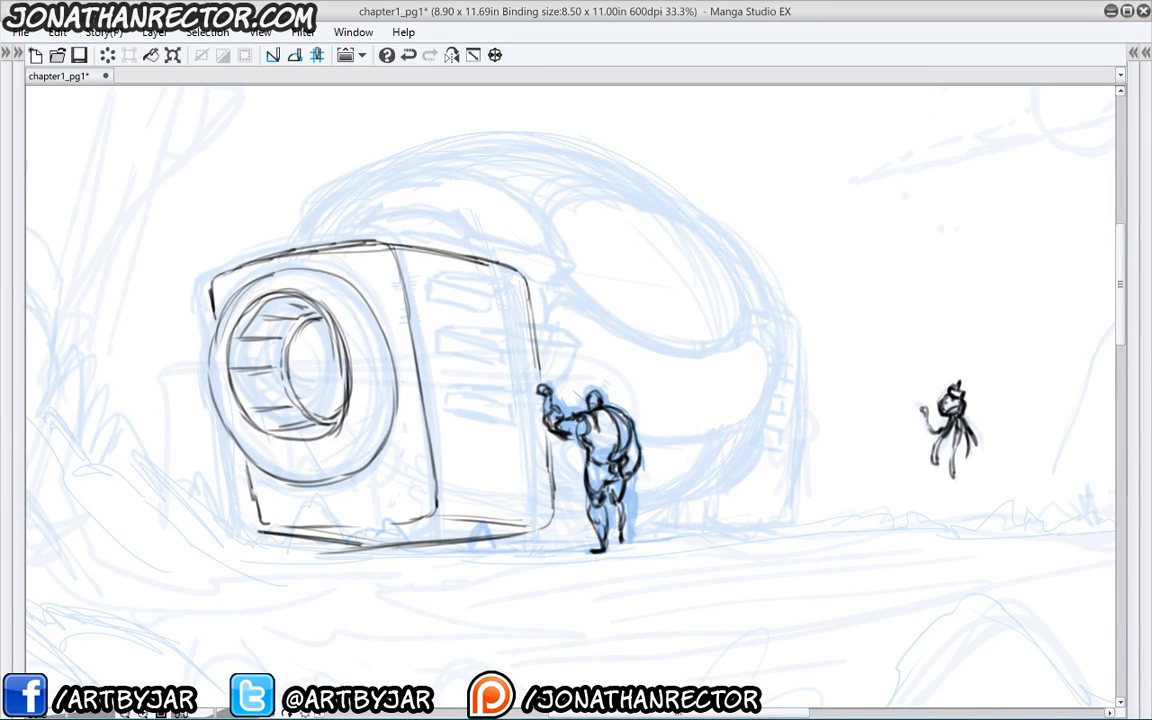
key(e)
drag(316, 562, 345, 570)
- Outline an inset panel on the engine block's side face, erasing and redrawing its rear vertical edge
key(p)
mouse_move(514, 323)
mouse_down()
mouse_move(536, 478)
mouse_move(522, 449)
mouse_up()
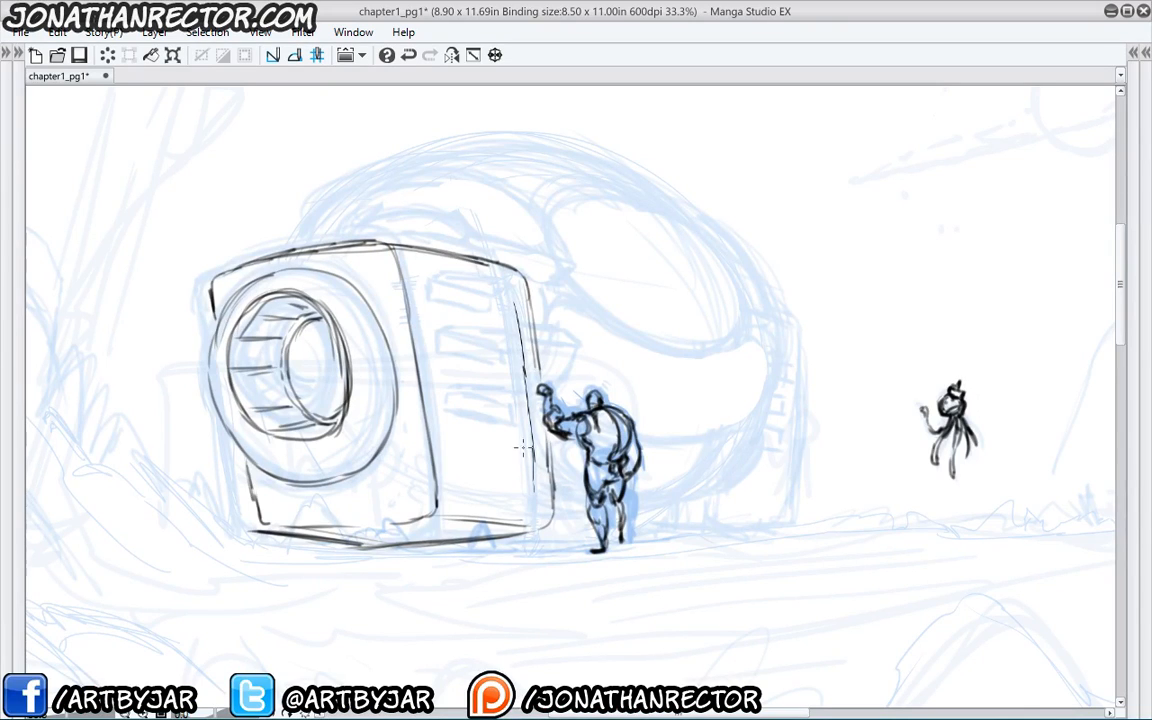
key(e)
drag(509, 305, 529, 469)
key(p)
drag(514, 310, 531, 474)
mouse_move(527, 420)
mouse_down()
mouse_move(532, 486)
mouse_move(514, 484)
mouse_move(533, 485)
mouse_up()
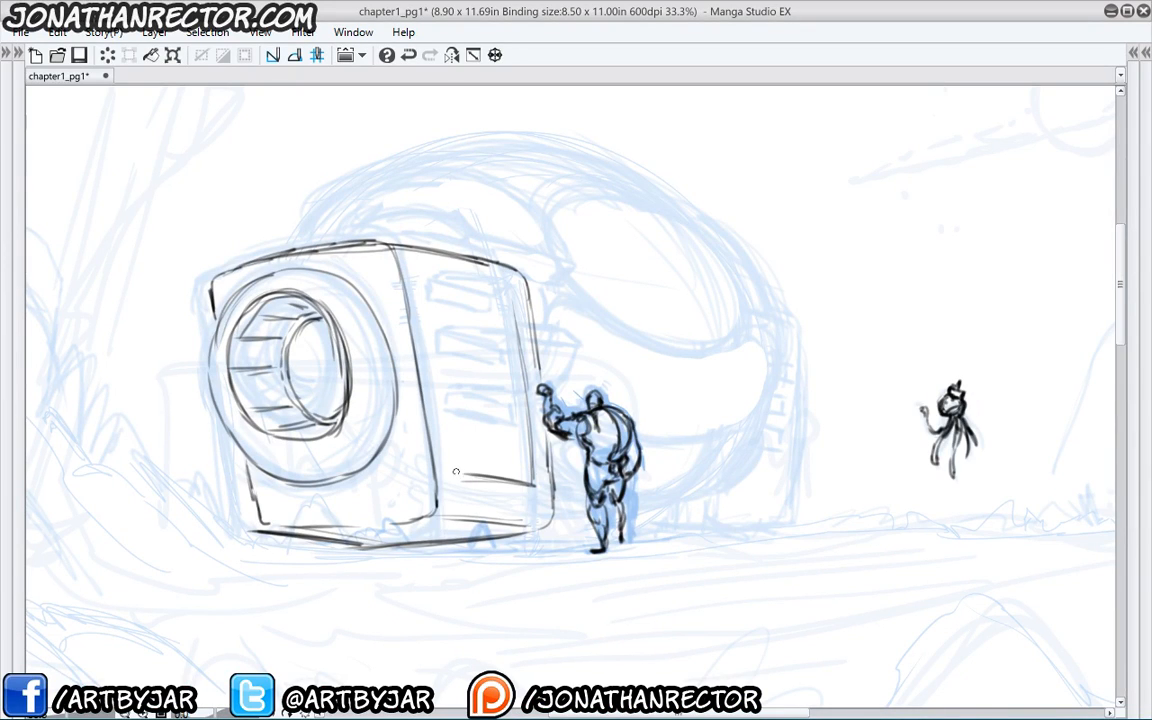
drag(452, 466, 424, 283)
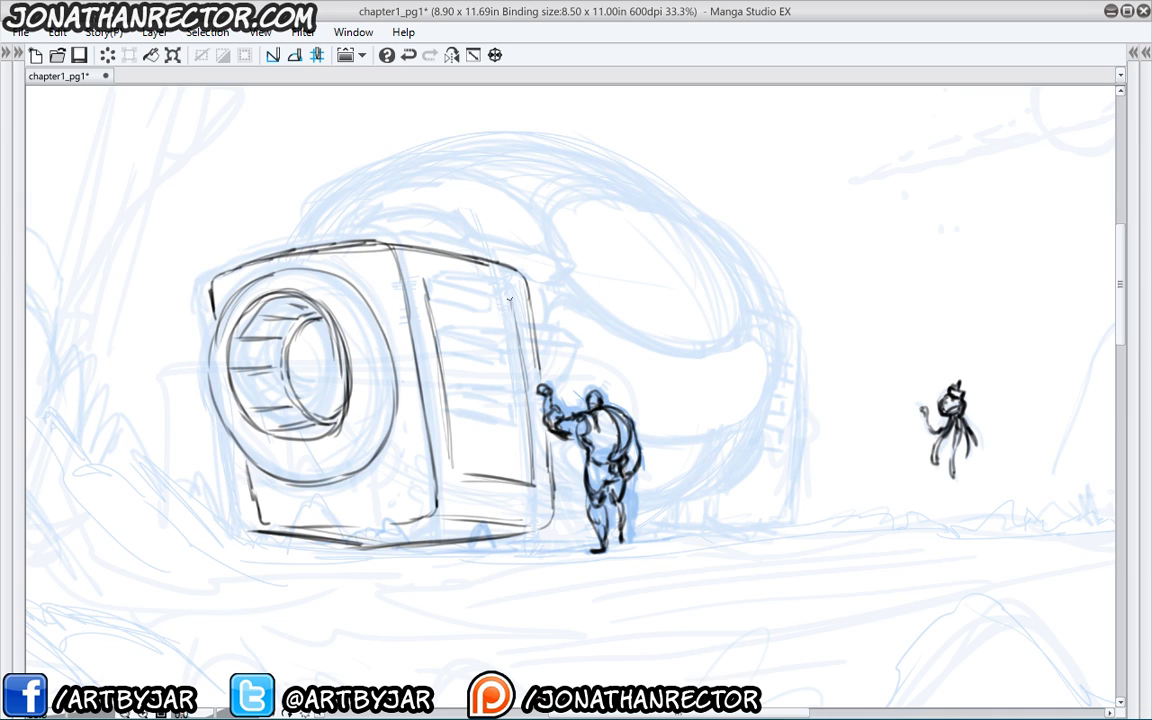
- Draw horizontal slat lines across the side panel from its top edge down to the lowest slot
drag(509, 300, 425, 289)
drag(470, 292, 394, 290)
mouse_move(470, 330)
mouse_down()
mouse_move(392, 340)
mouse_move(423, 358)
mouse_up()
mouse_move(522, 362)
mouse_down()
mouse_move(434, 372)
mouse_move(455, 388)
mouse_up()
drag(528, 401, 452, 391)
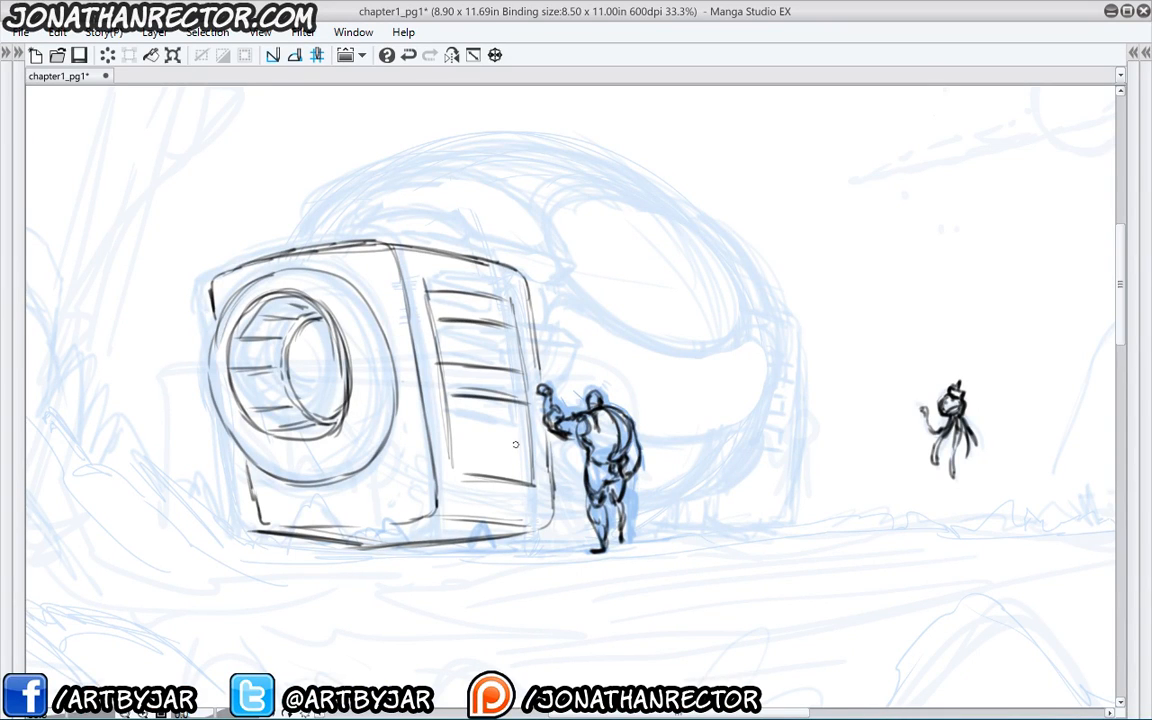
drag(527, 452, 459, 447)
- Add slanted ends and second top edges to the slats to form three recessed vents
drag(476, 400, 404, 402)
mouse_move(538, 450)
mouse_down()
mouse_move(462, 441)
mouse_move(455, 453)
mouse_up()
mouse_move(446, 367)
mouse_down()
mouse_move(452, 357)
mouse_move(526, 368)
mouse_up()
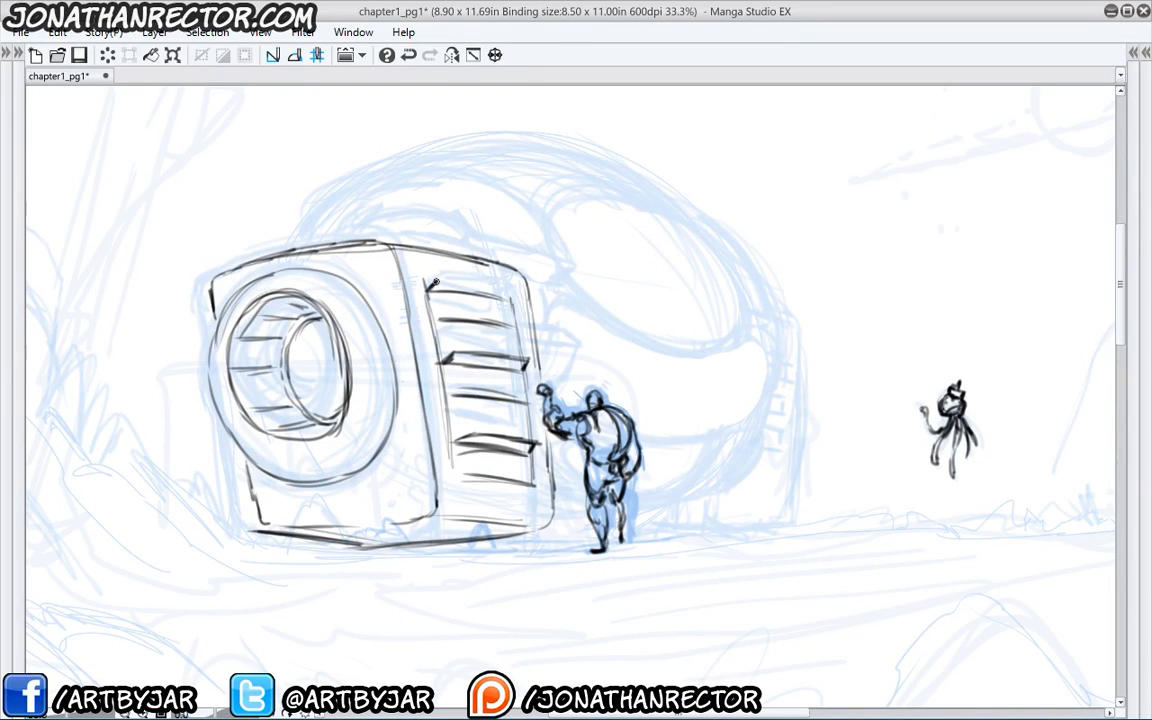
mouse_move(428, 289)
mouse_down()
mouse_move(514, 284)
mouse_move(514, 297)
mouse_up()
- Erase the panel frame between the three vents and draw their side and inner edges
key(e)
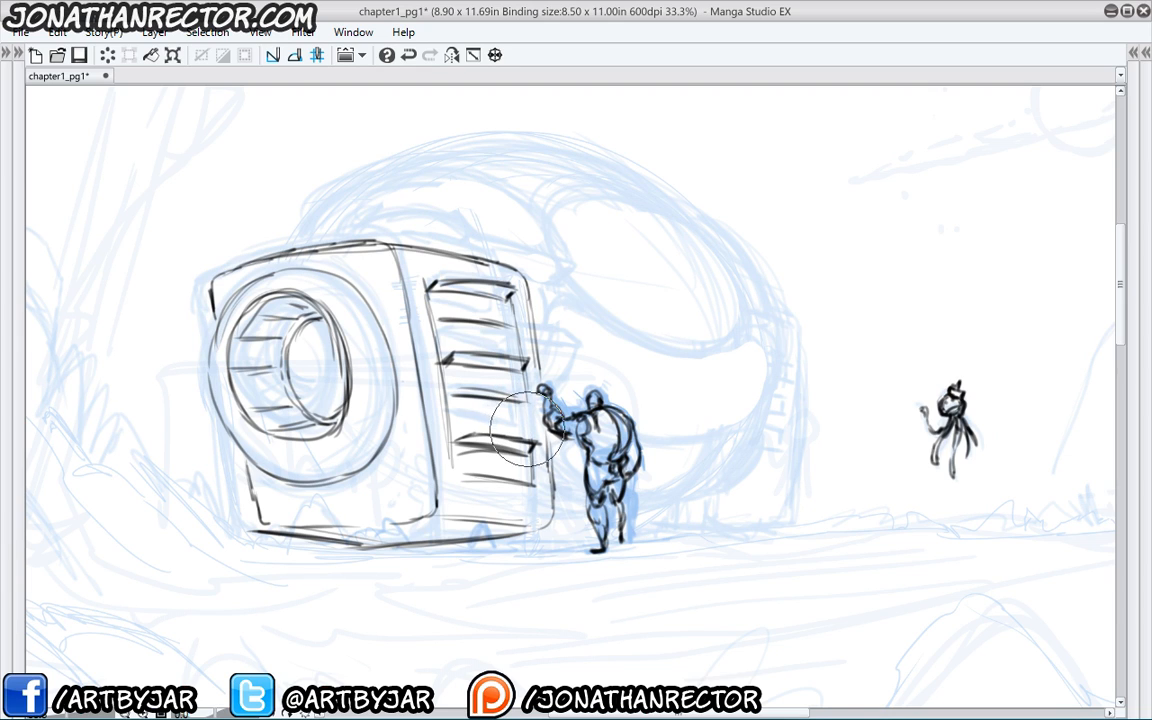
mouse_move(441, 362)
mouse_down()
mouse_move(437, 341)
mouse_move(435, 352)
mouse_up()
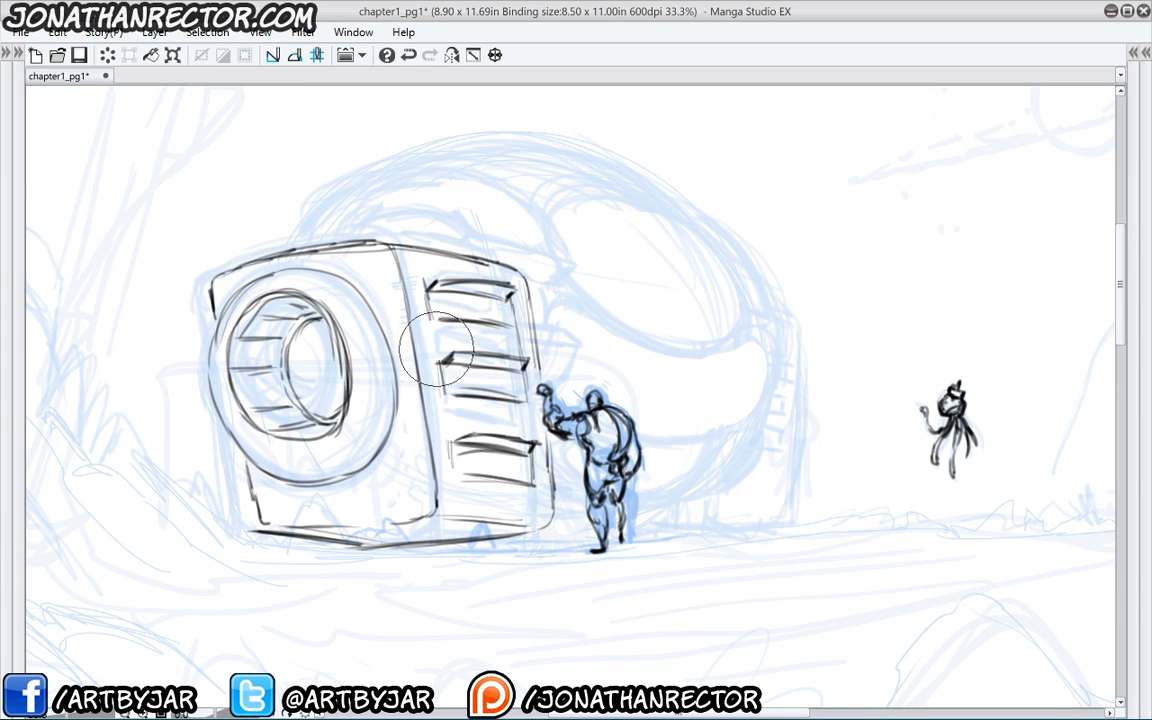
drag(519, 328, 540, 376)
key(p)
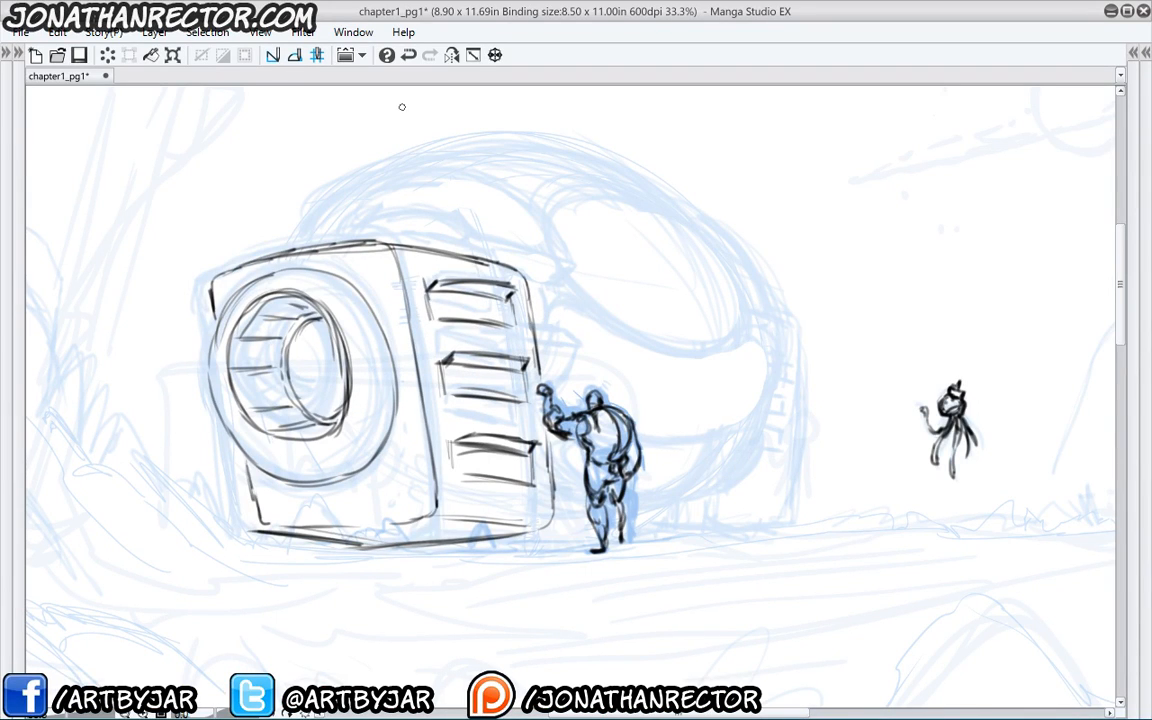
mouse_move(775, 320)
mouse_down()
mouse_move(745, 500)
mouse_move(680, 410)
mouse_up()
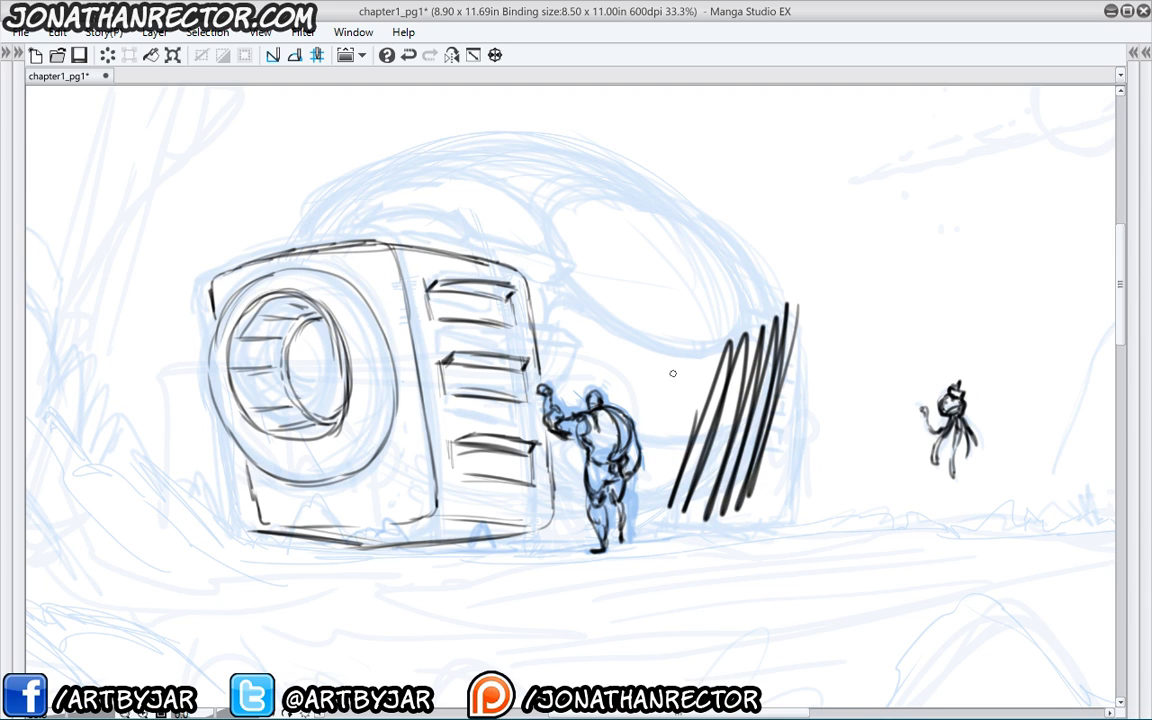
key(ctrl+z)
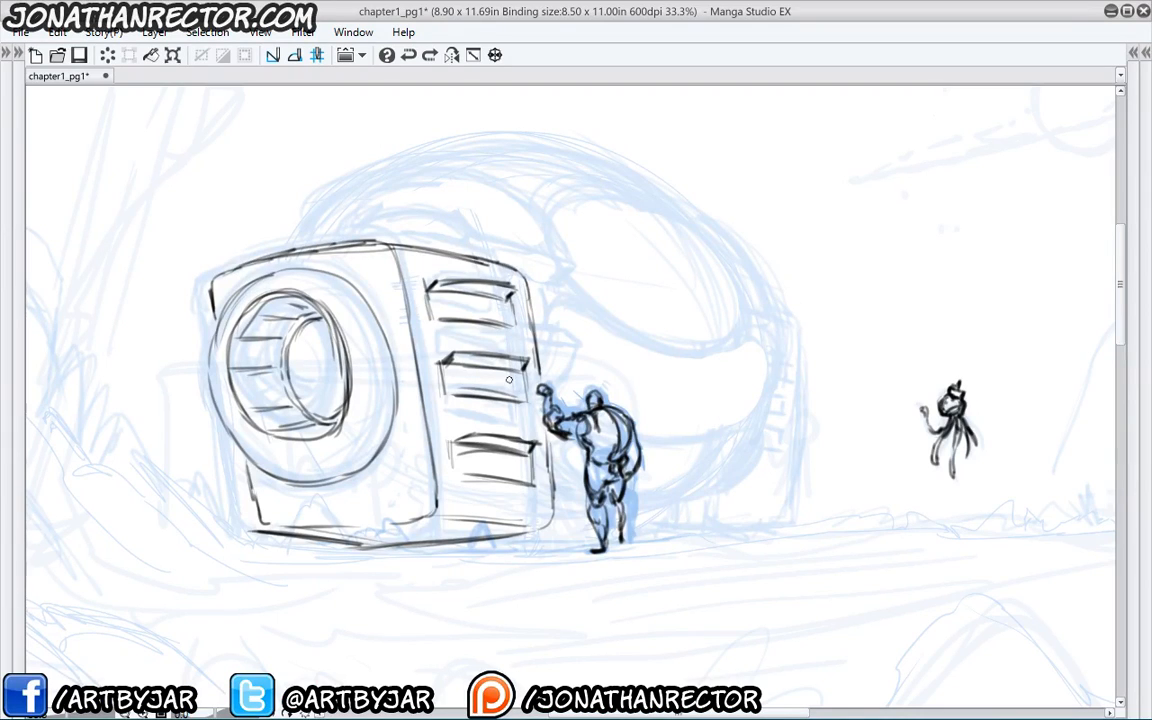
drag(511, 374, 510, 394)
drag(519, 458, 521, 479)
- Redraw the engine block's lower front edge, darken the ground lines beneath it, and erase the overshooting strokes
drag(356, 523, 426, 516)
mouse_move(278, 528)
mouse_down()
mouse_move(437, 514)
mouse_move(423, 515)
mouse_up()
mouse_move(492, 534)
mouse_down()
mouse_move(540, 526)
mouse_move(268, 577)
mouse_up()
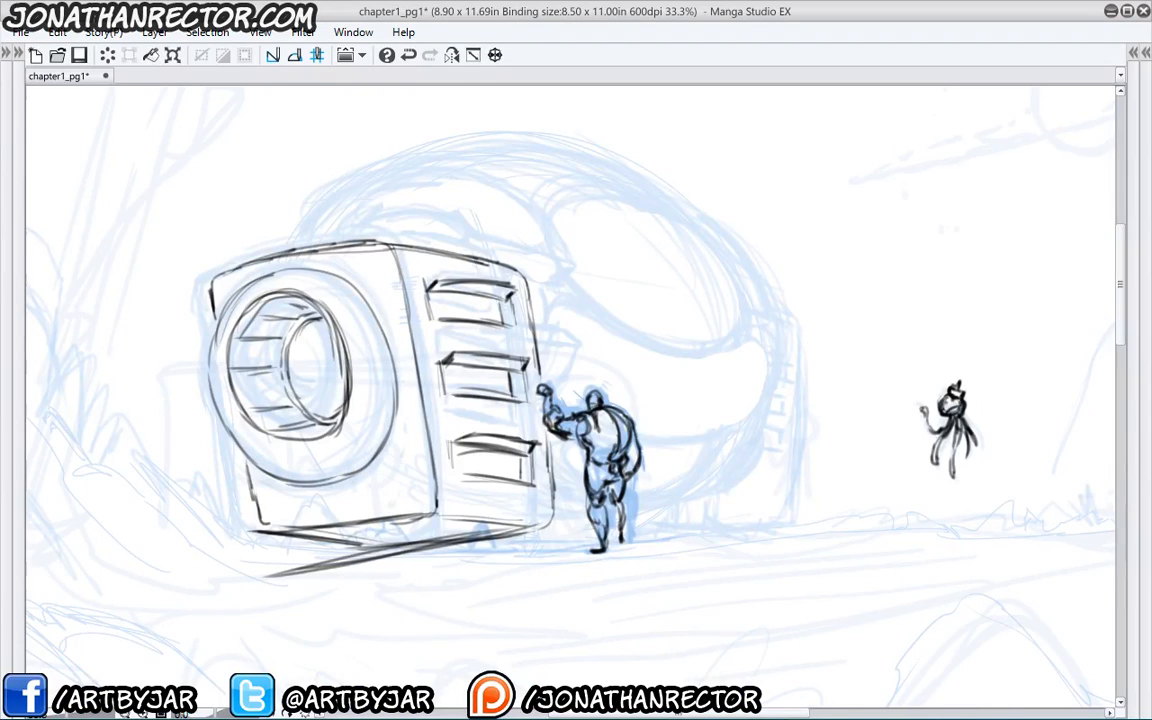
drag(506, 523, 277, 539)
drag(426, 535, 279, 537)
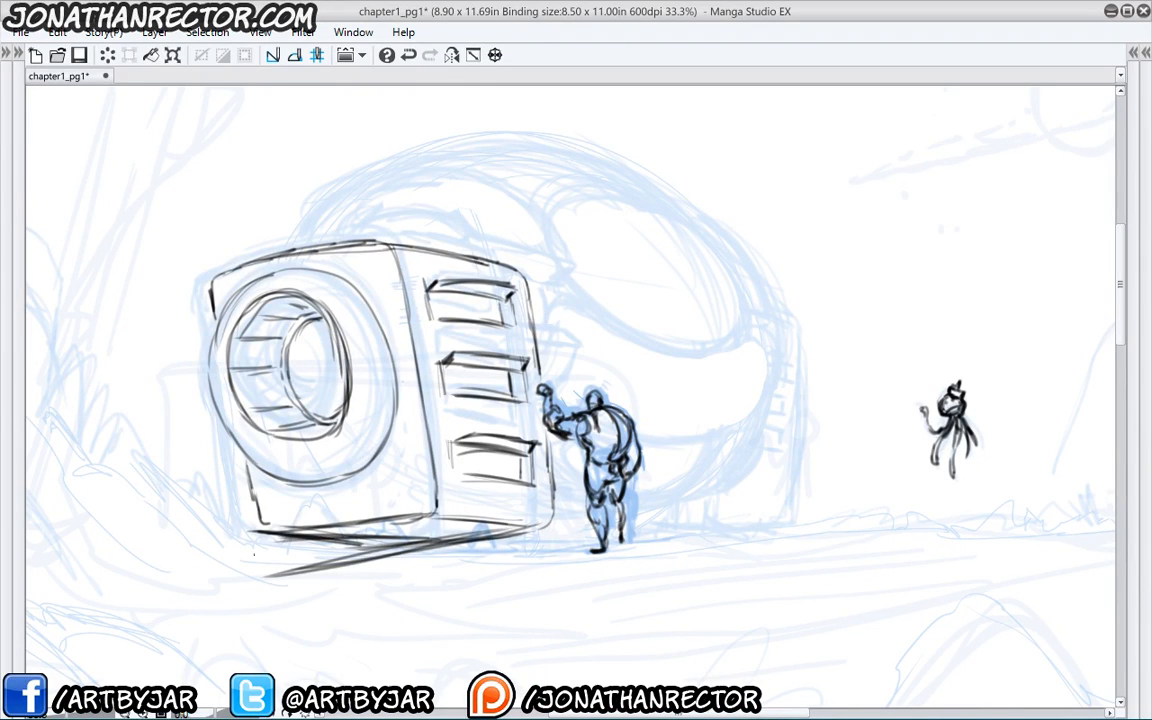
key(e)
drag(340, 563, 412, 555)
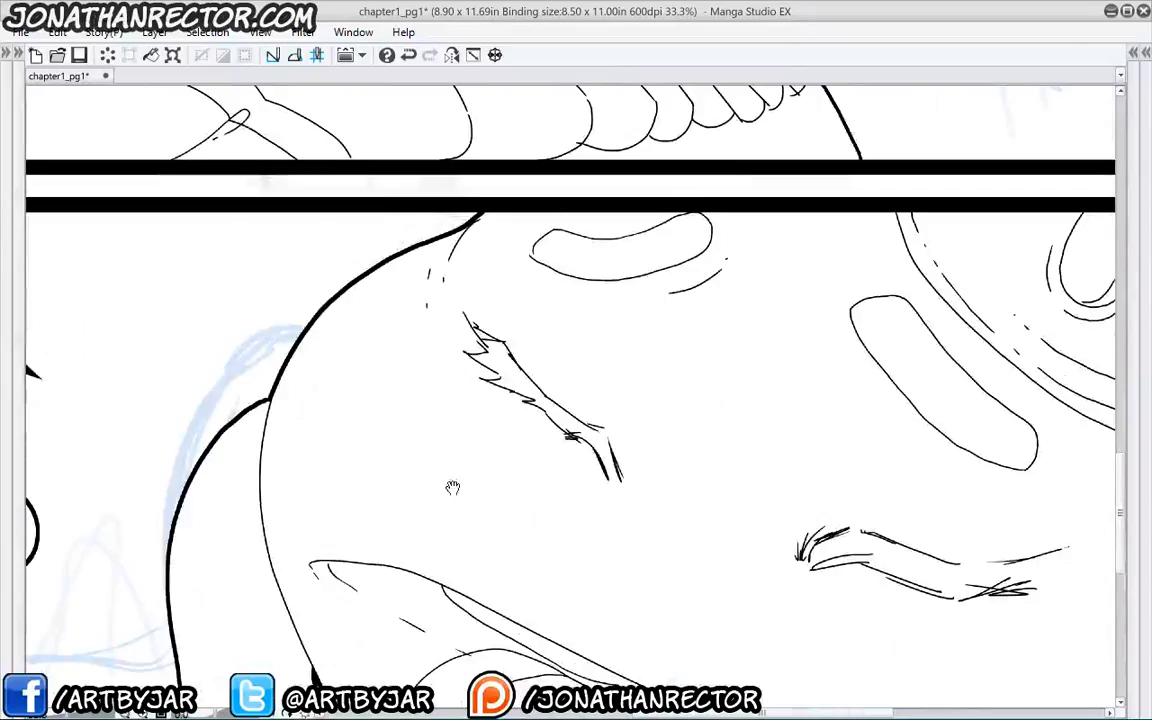
- Draw the curved cowl arching above the engine block, with its inner arch, underside and a small rounded bump
drag(450, 483, 393, 316)
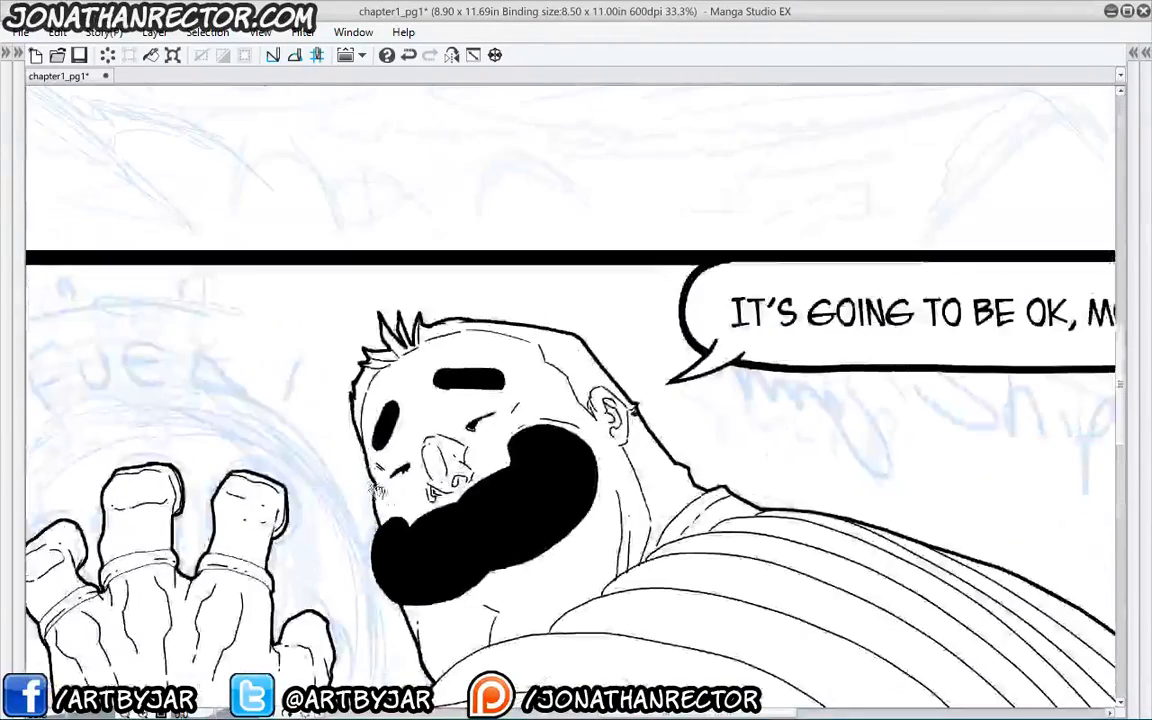
mouse_move(270, 250)
mouse_down()
mouse_move(391, 589)
mouse_move(397, 540)
mouse_move(311, 421)
mouse_up()
scroll(400, 362, down, 1)
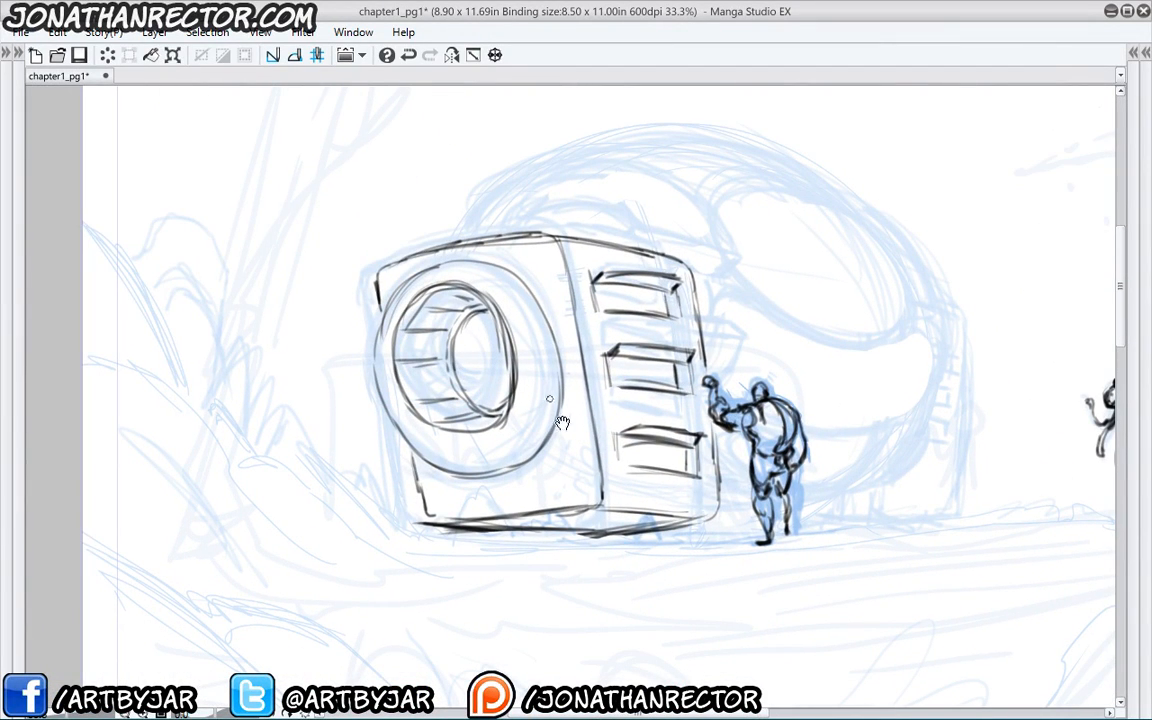
scroll(495, 360, up, 1)
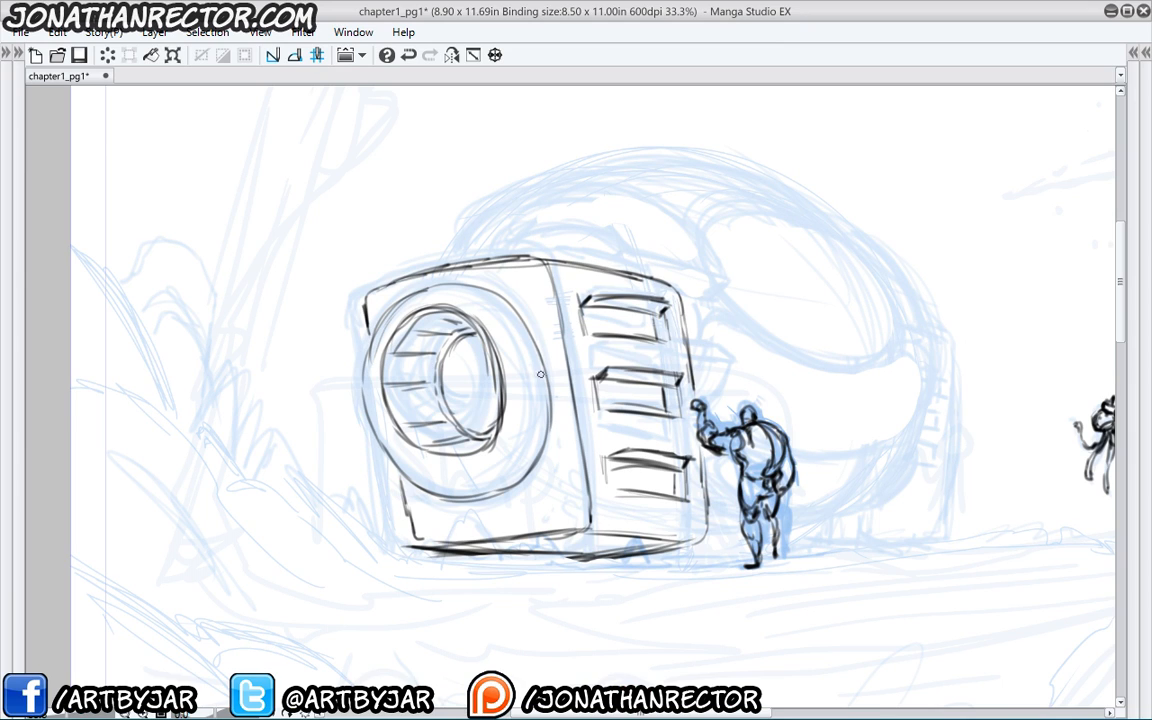
drag(546, 170, 530, 136)
scroll(347, 206, up, 2)
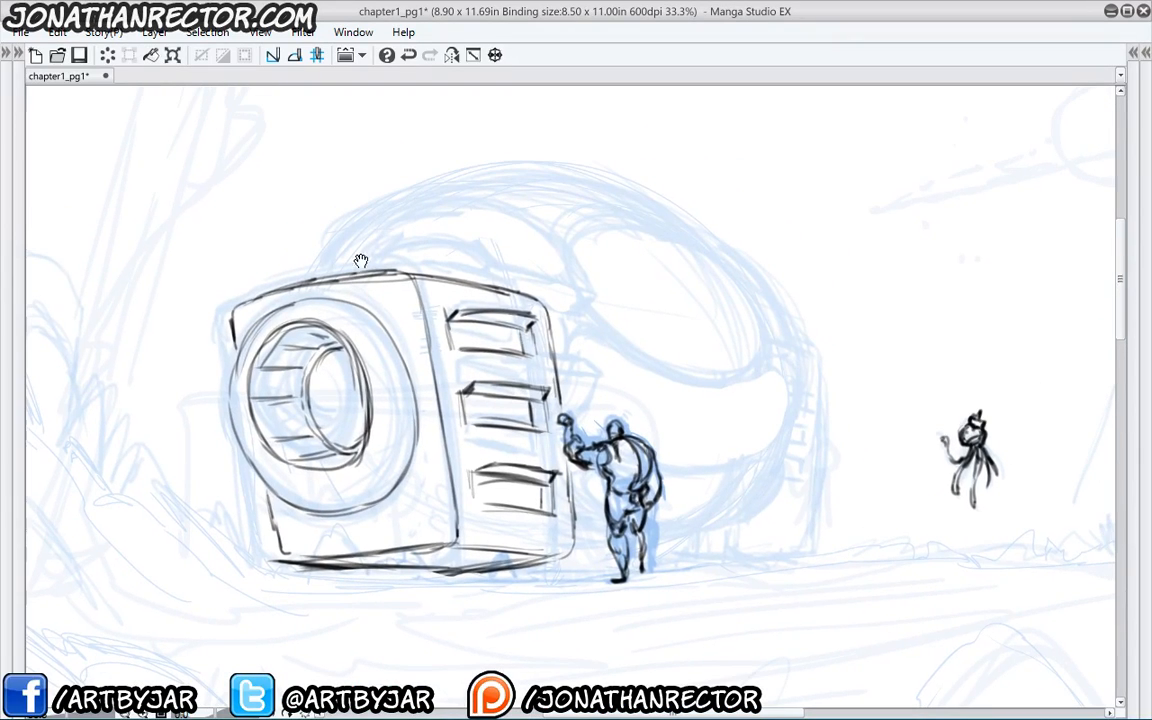
mouse_move(364, 267)
mouse_down()
mouse_move(440, 245)
mouse_move(599, 292)
mouse_move(592, 262)
mouse_move(545, 218)
mouse_move(495, 201)
mouse_move(444, 200)
mouse_move(333, 275)
mouse_up()
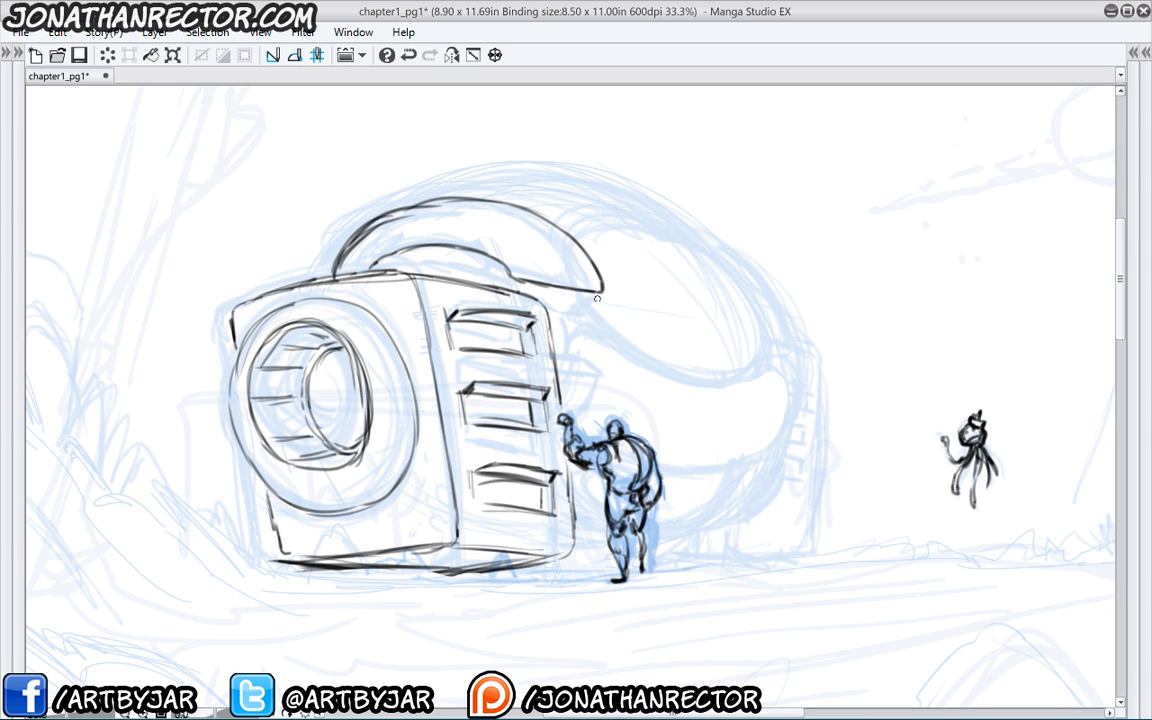
mouse_move(596, 282)
mouse_down()
mouse_move(577, 317)
mouse_move(426, 276)
mouse_up()
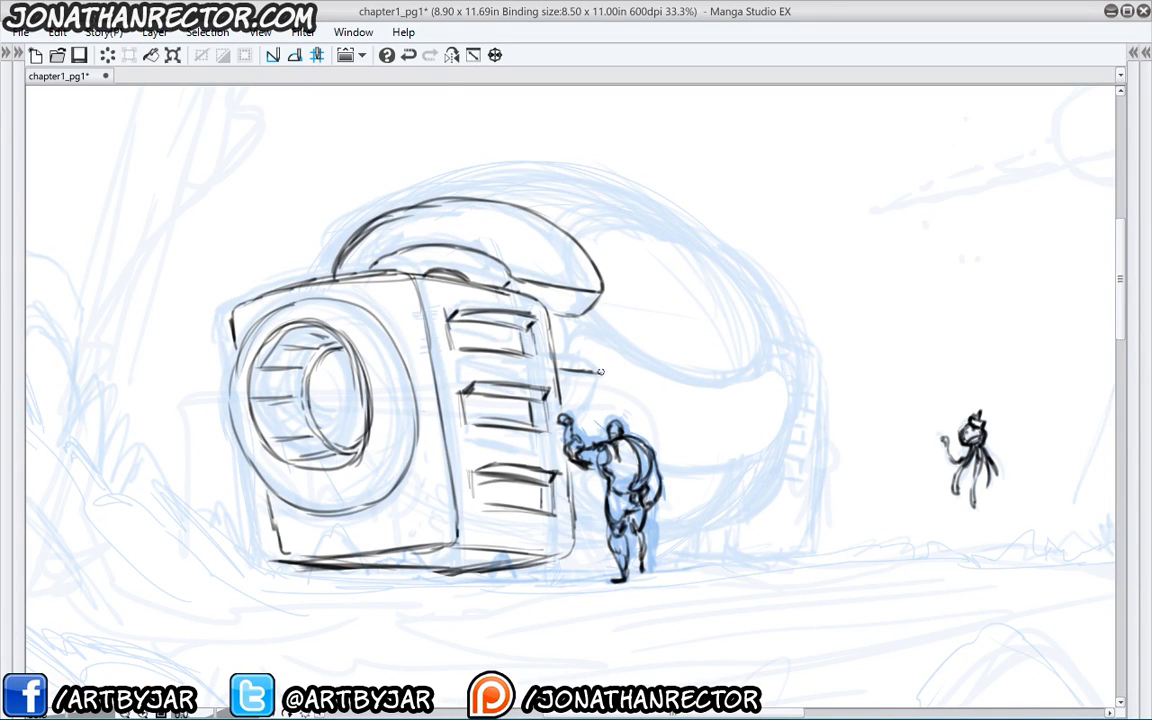
- Draw the connector and pointed fin behind the engine block, and add a small plate with a round bolt to the cowl's end
mouse_move(561, 369)
mouse_down()
mouse_move(602, 371)
mouse_move(557, 346)
mouse_move(593, 394)
mouse_move(570, 414)
mouse_up()
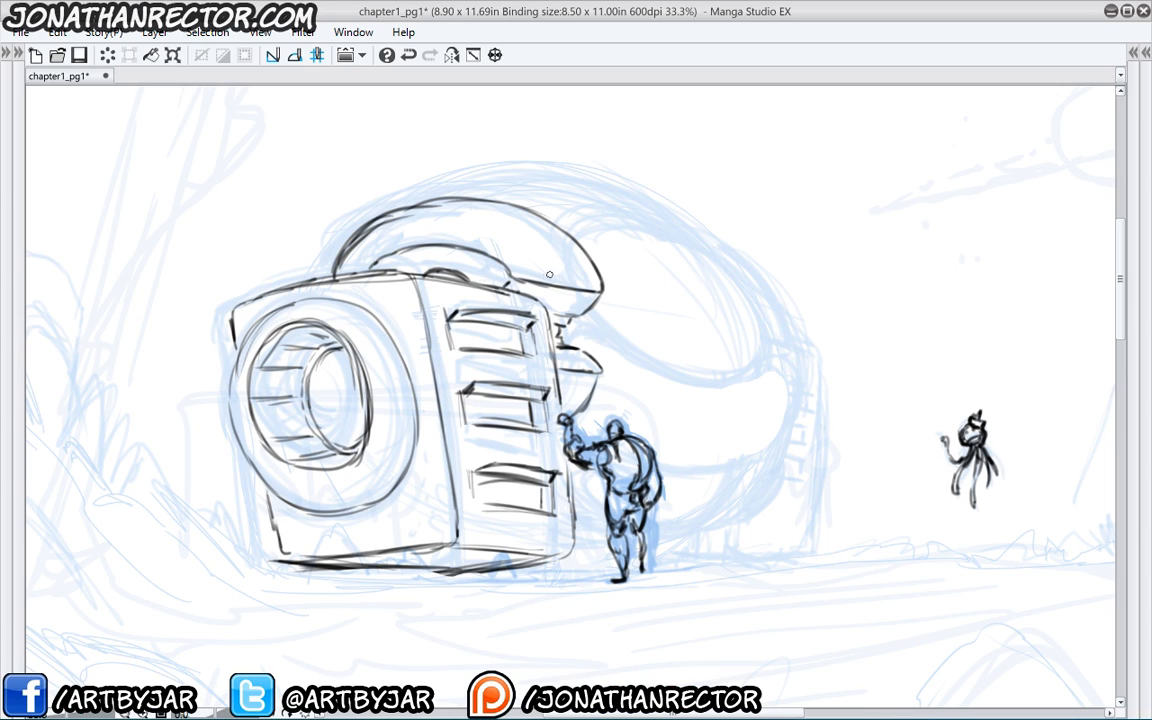
mouse_move(540, 282)
mouse_down()
mouse_move(532, 247)
mouse_move(563, 248)
mouse_move(586, 288)
mouse_up()
mouse_move(556, 248)
mouse_down()
mouse_move(498, 204)
mouse_move(462, 203)
mouse_up()
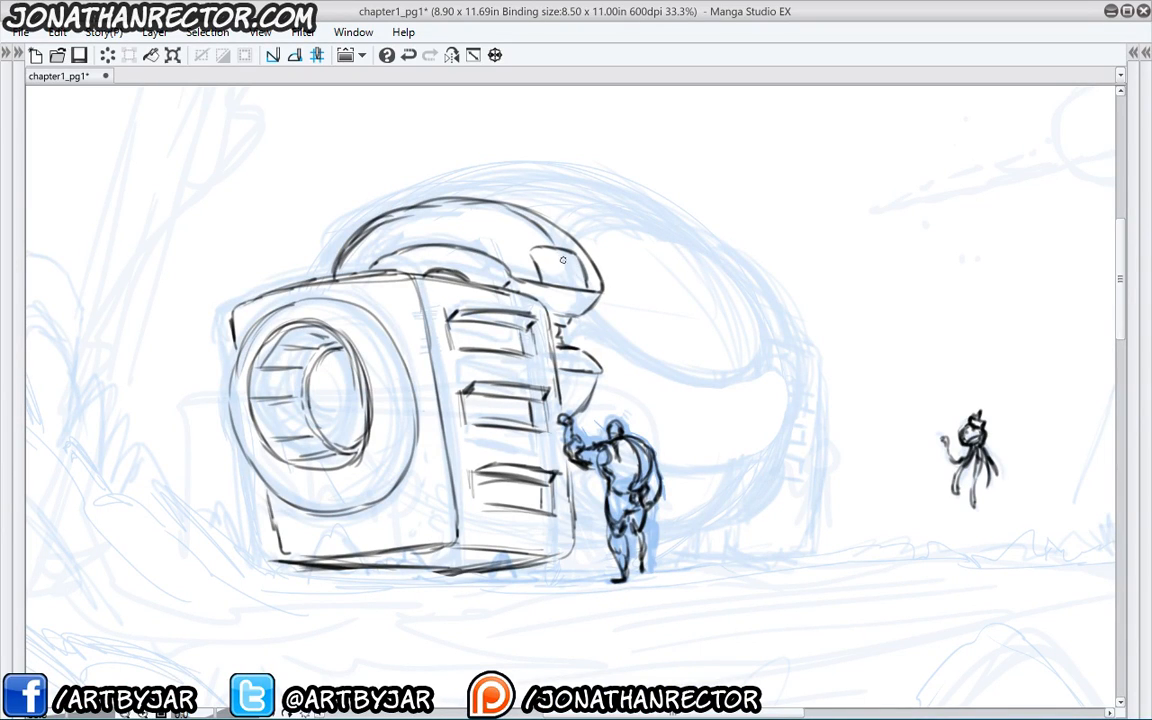
mouse_move(564, 260)
mouse_down()
mouse_move(557, 267)
mouse_move(567, 264)
mouse_up()
drag(547, 423, 551, 400)
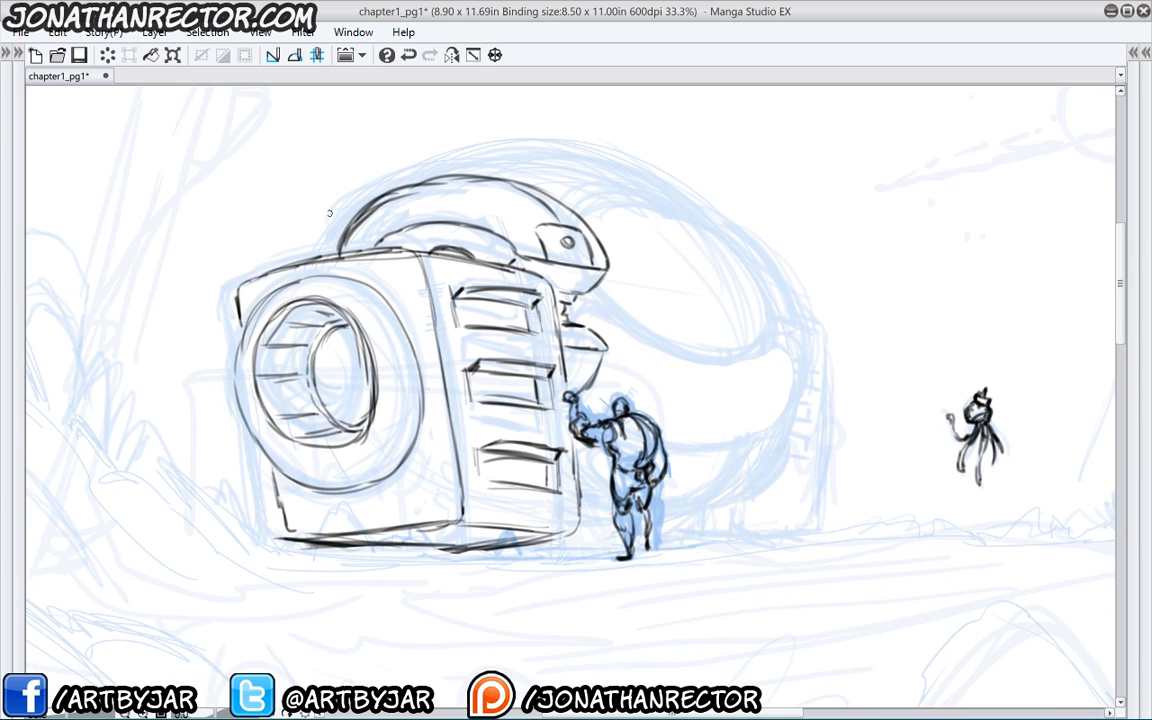
- Save the comic page with the redrawn engine block and cowl
mouse_move(387, 302)
mouse_down()
mouse_move(334, 350)
mouse_move(322, 339)
mouse_up()
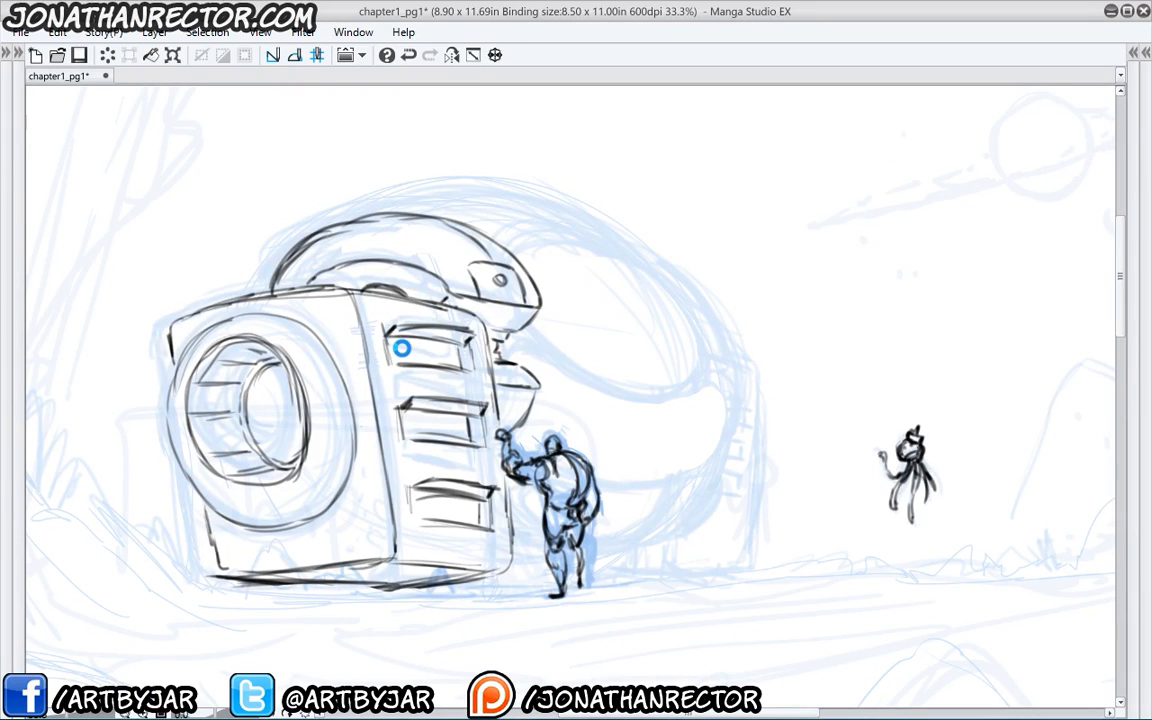
key(ctrl+s)
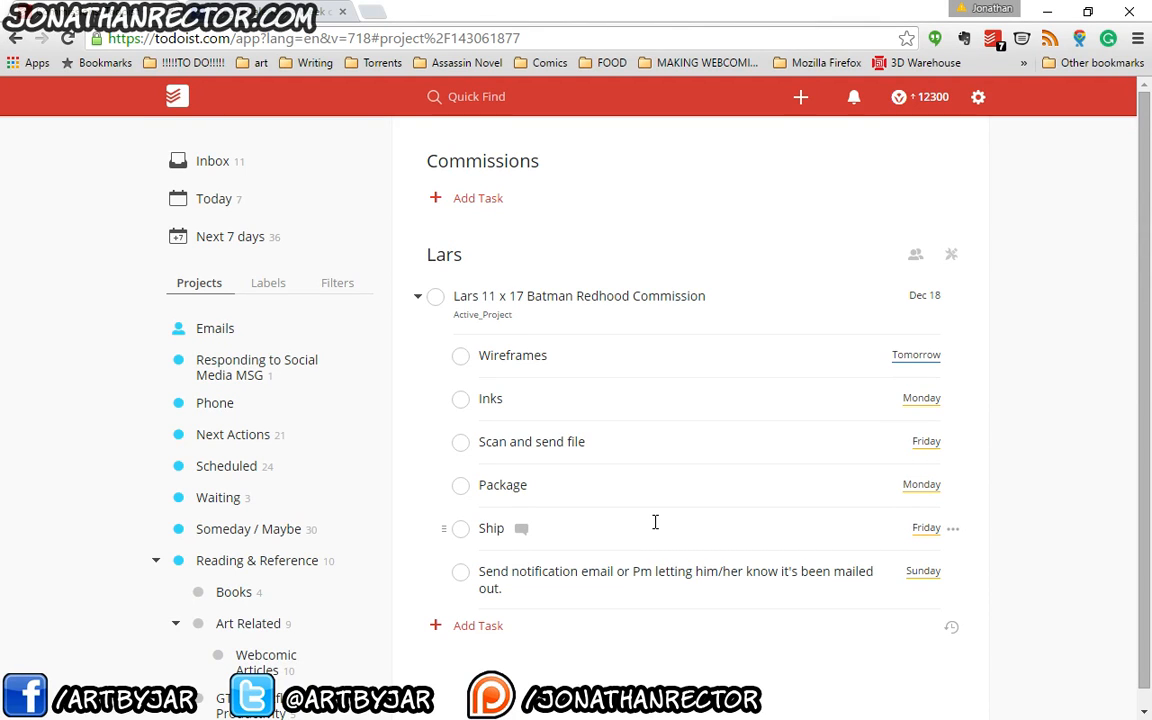
- Switch to Todoist in the browser and start a new task titled "Make todoist and GTD workflow for youtube"
key(q)
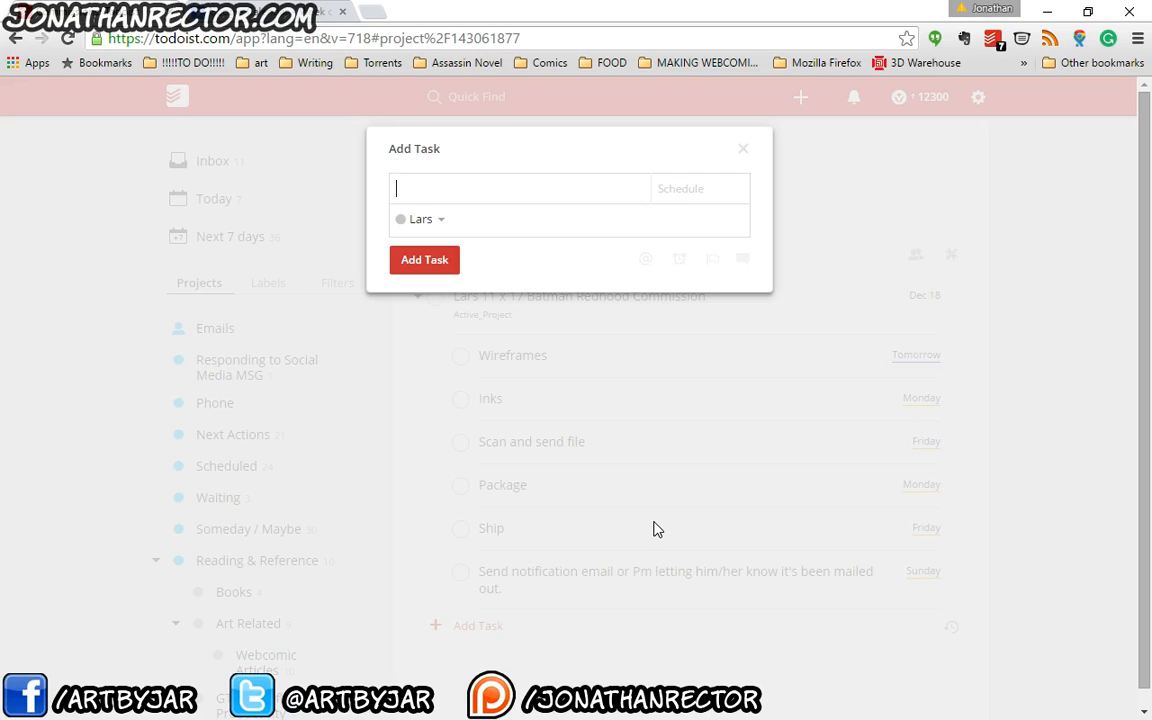
text(Make todoist and )
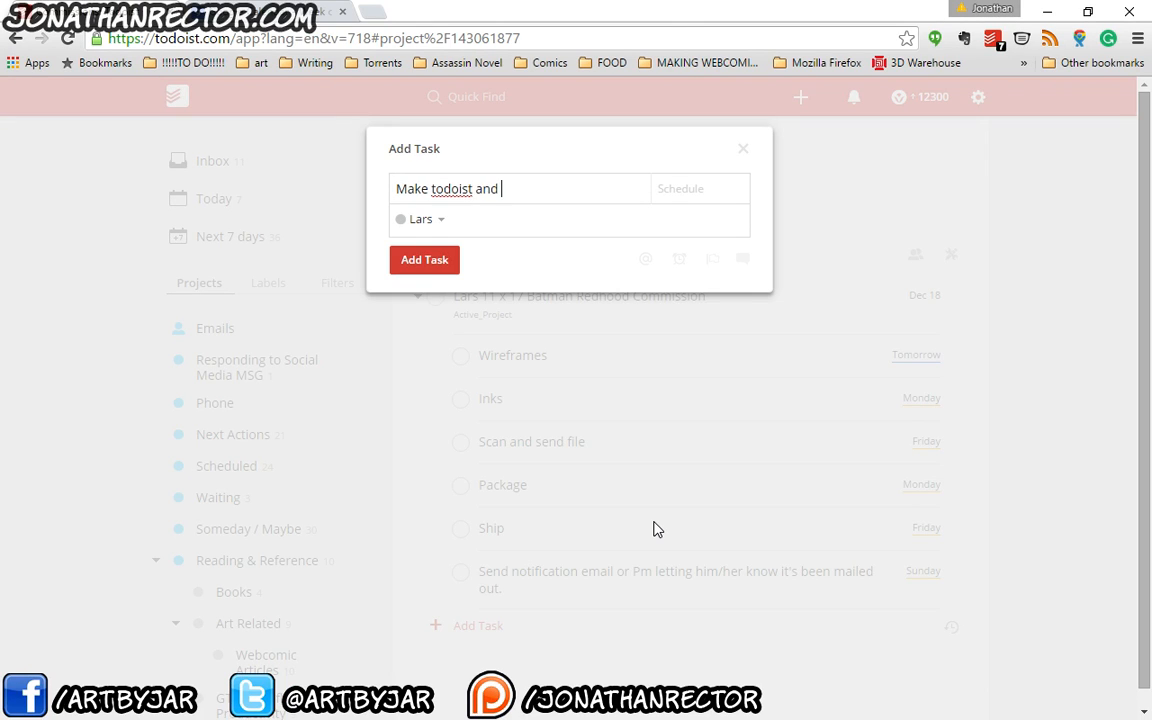
text(GTD workflow for youtube)
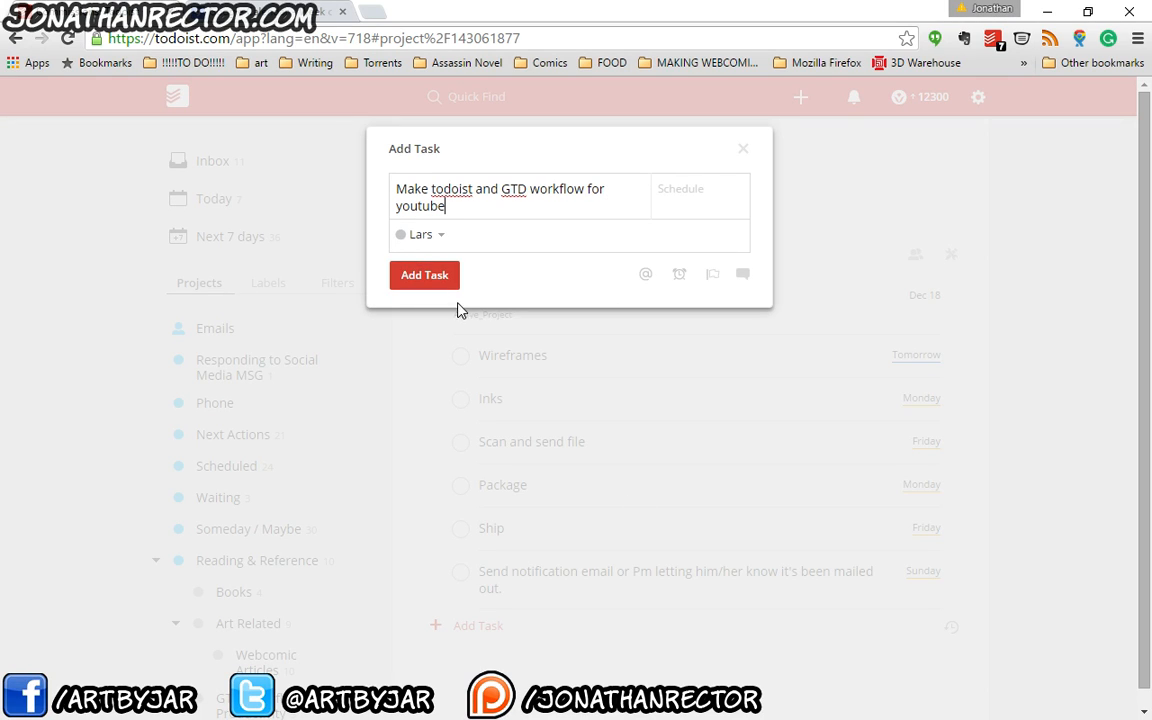
- Assign the new task to the Youtube project
click(441, 236)
scroll(463, 395, up, 5)
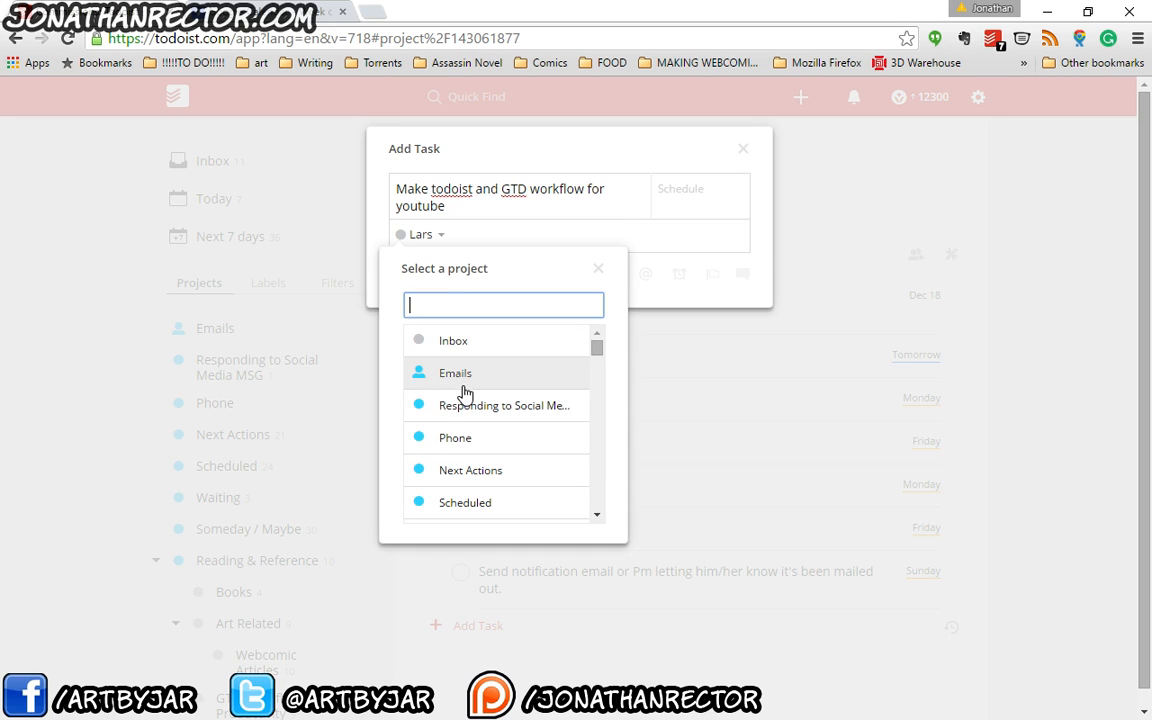
click(467, 343)
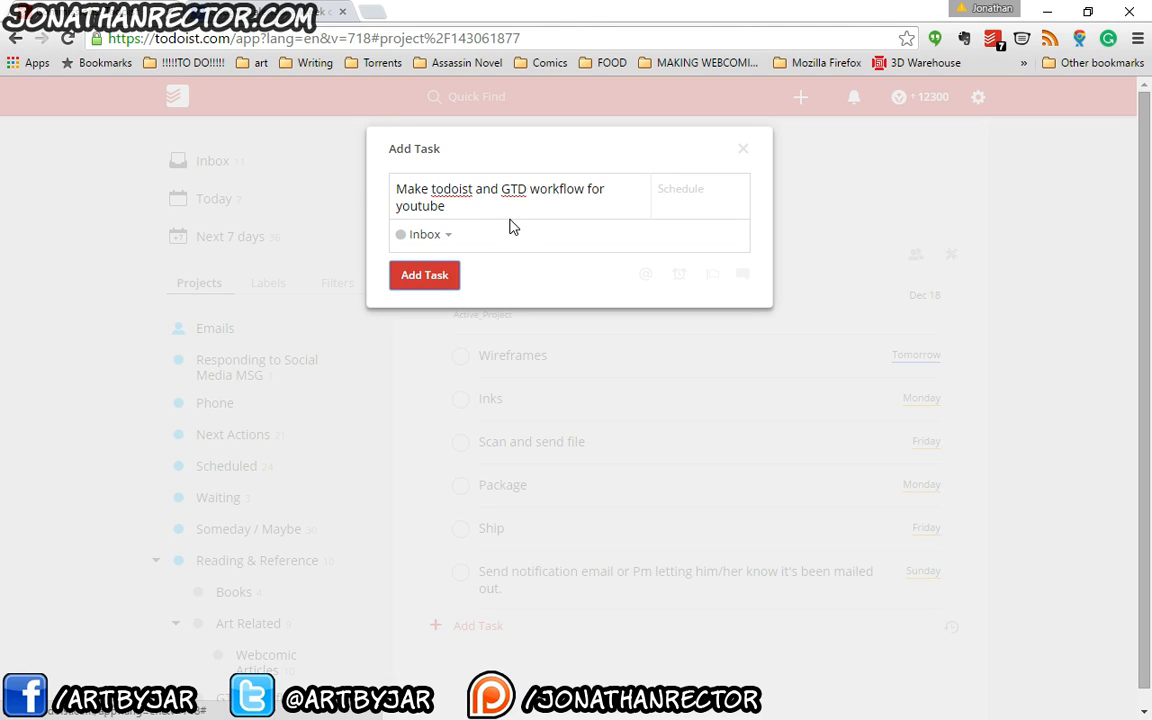
click(450, 238)
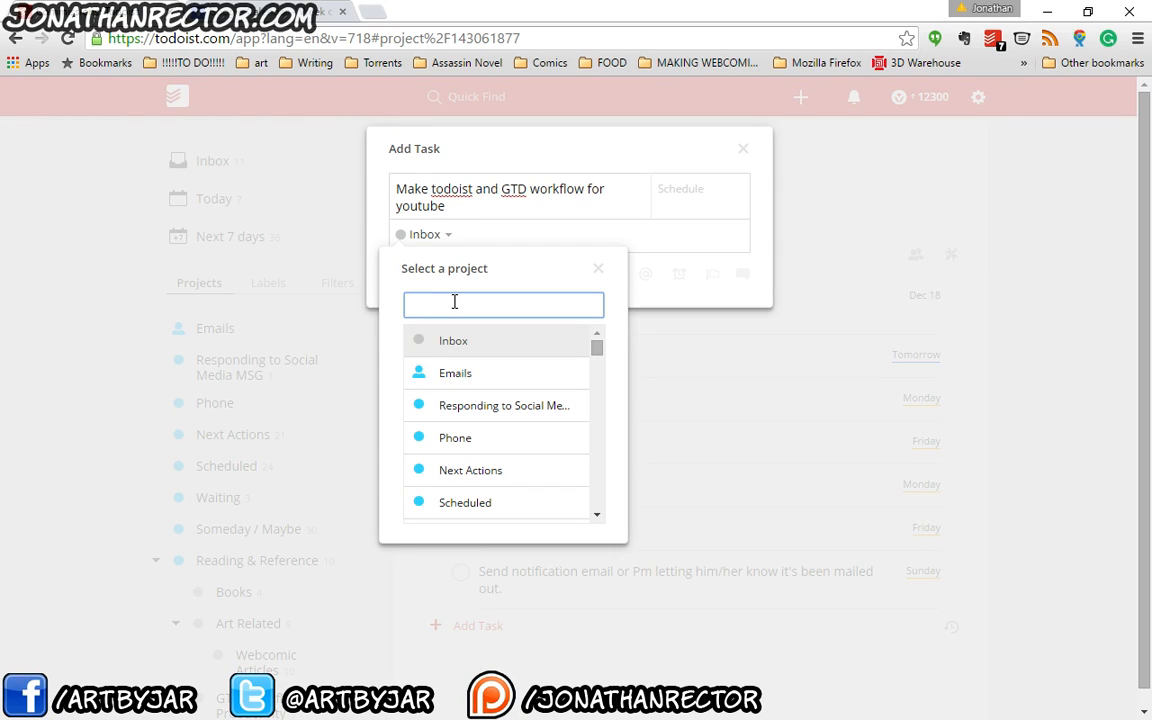
text(you)
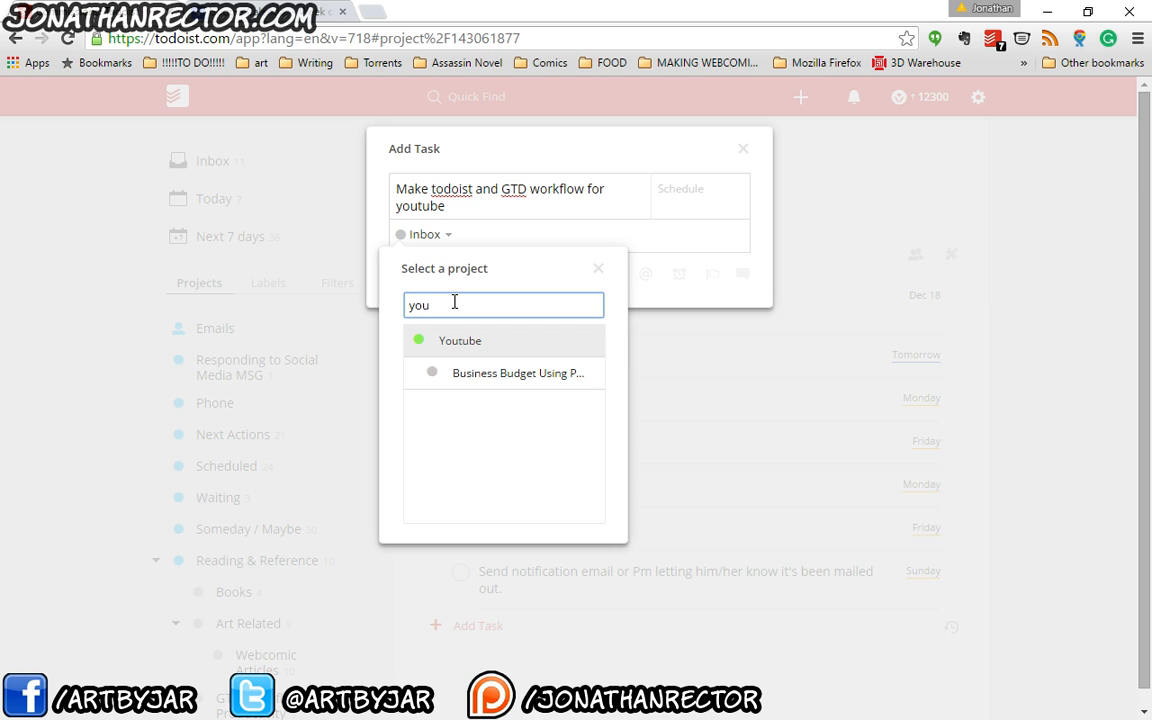
click(458, 338)
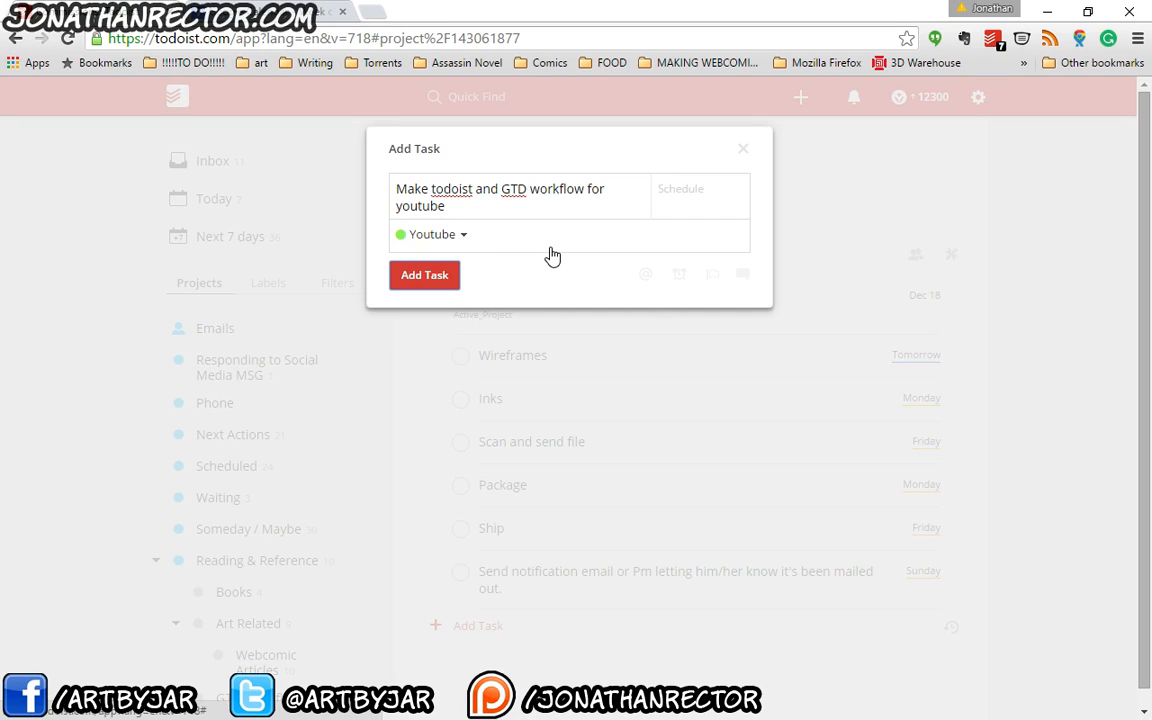
- Schedule the task for Dec 15 and add it to the list
click(689, 195)
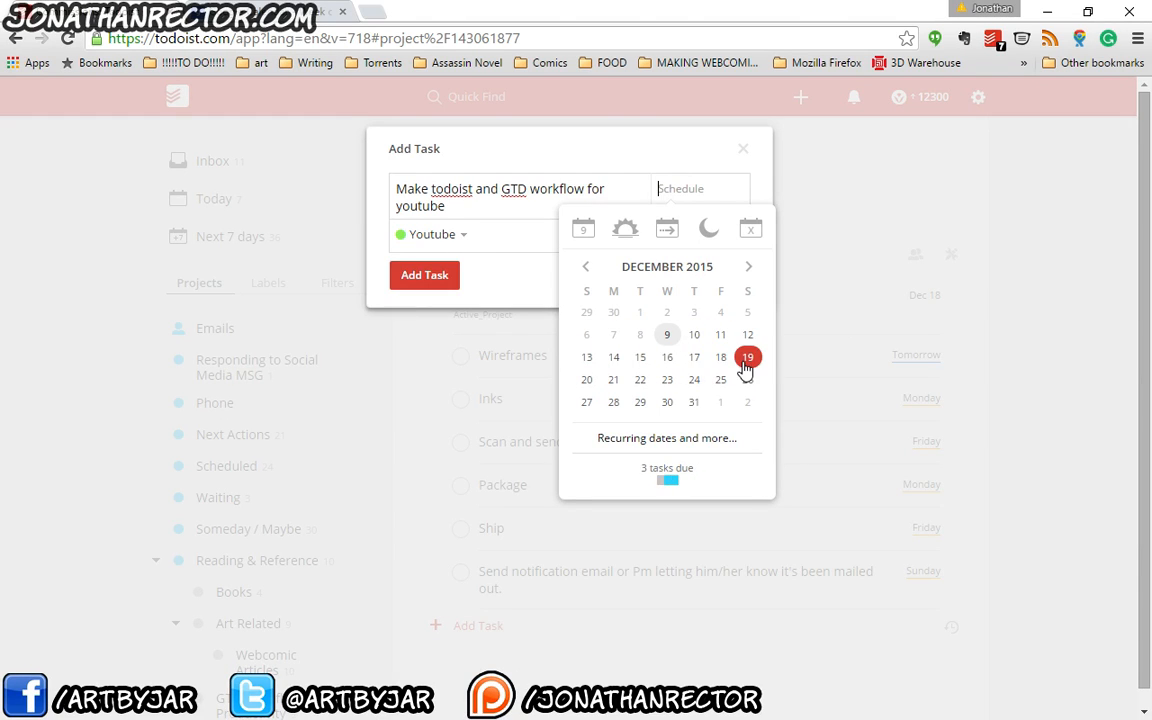
click(642, 362)
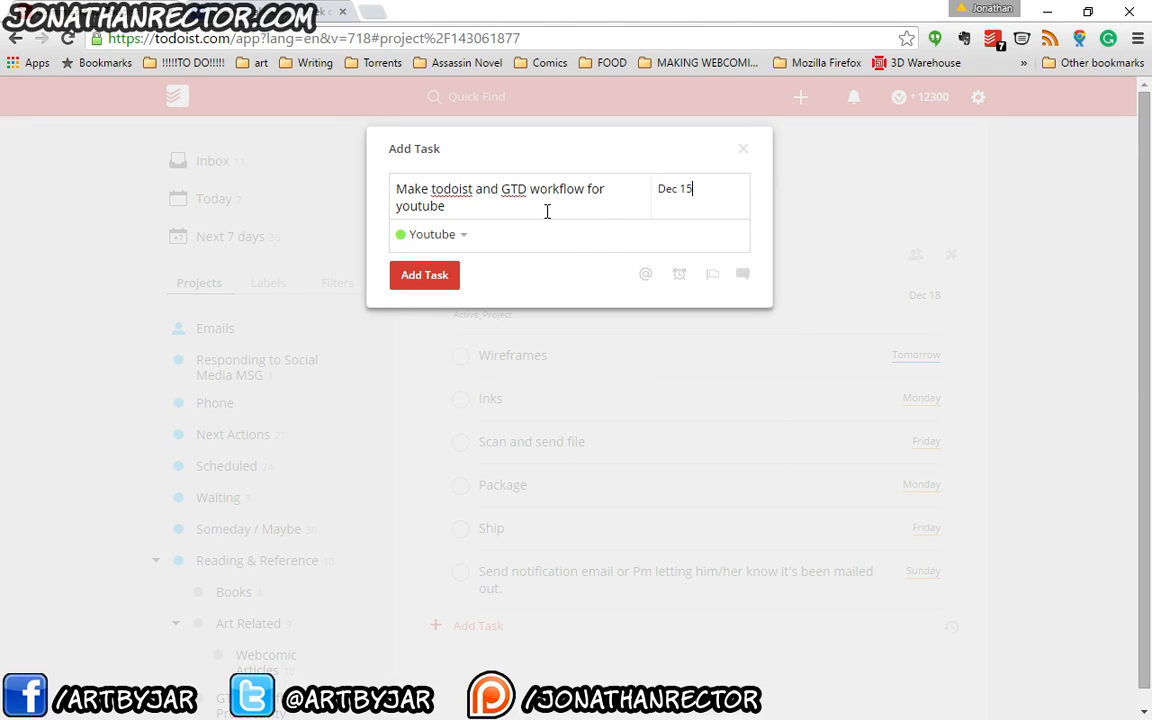
click(427, 284)
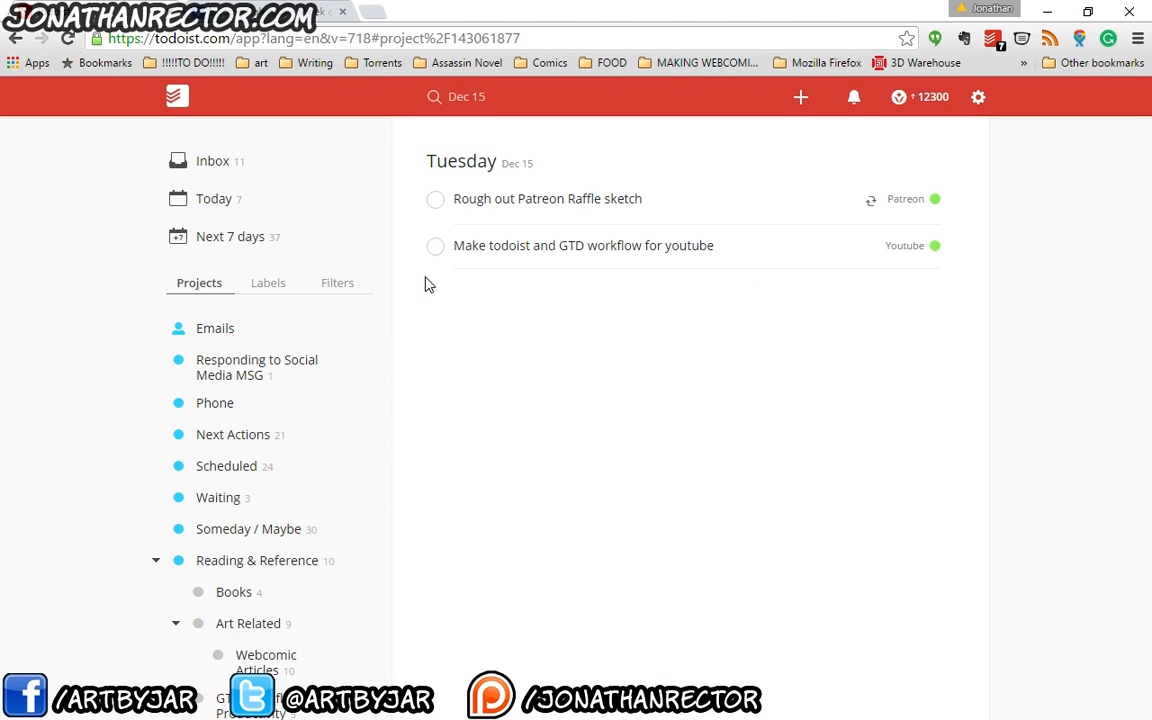
- Look over the Dec 15 agenda and the scheduling and priority options of the YouTube workflow task
click(465, 168)
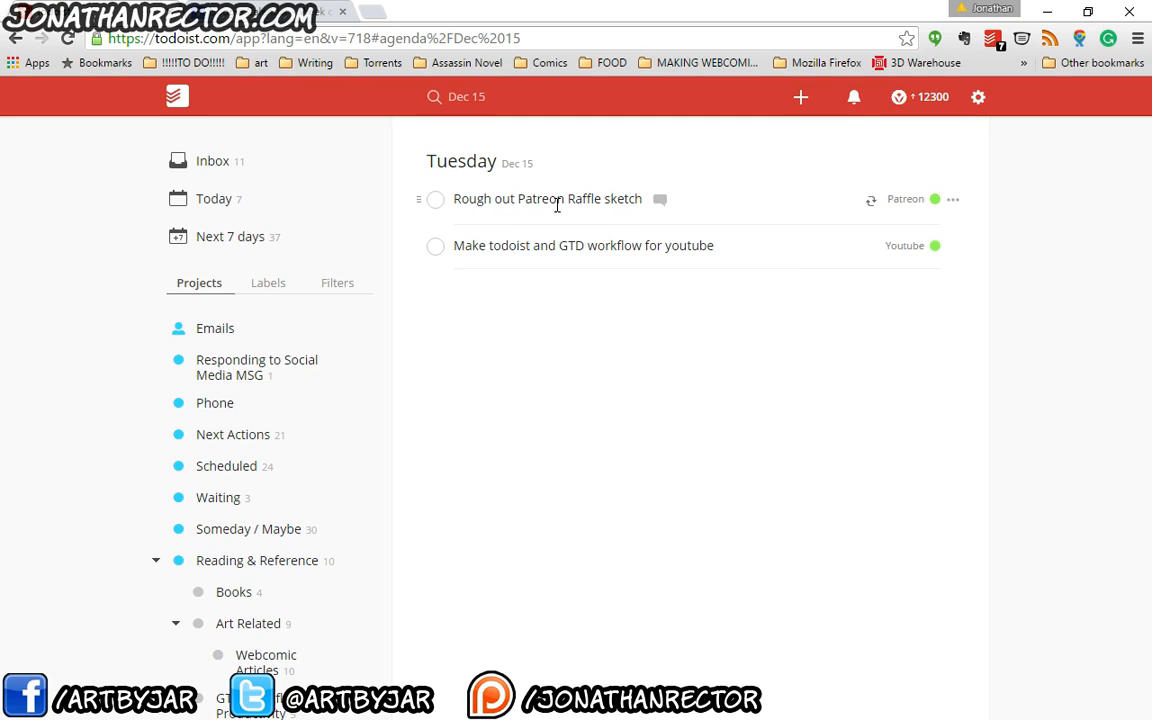
click(953, 246)
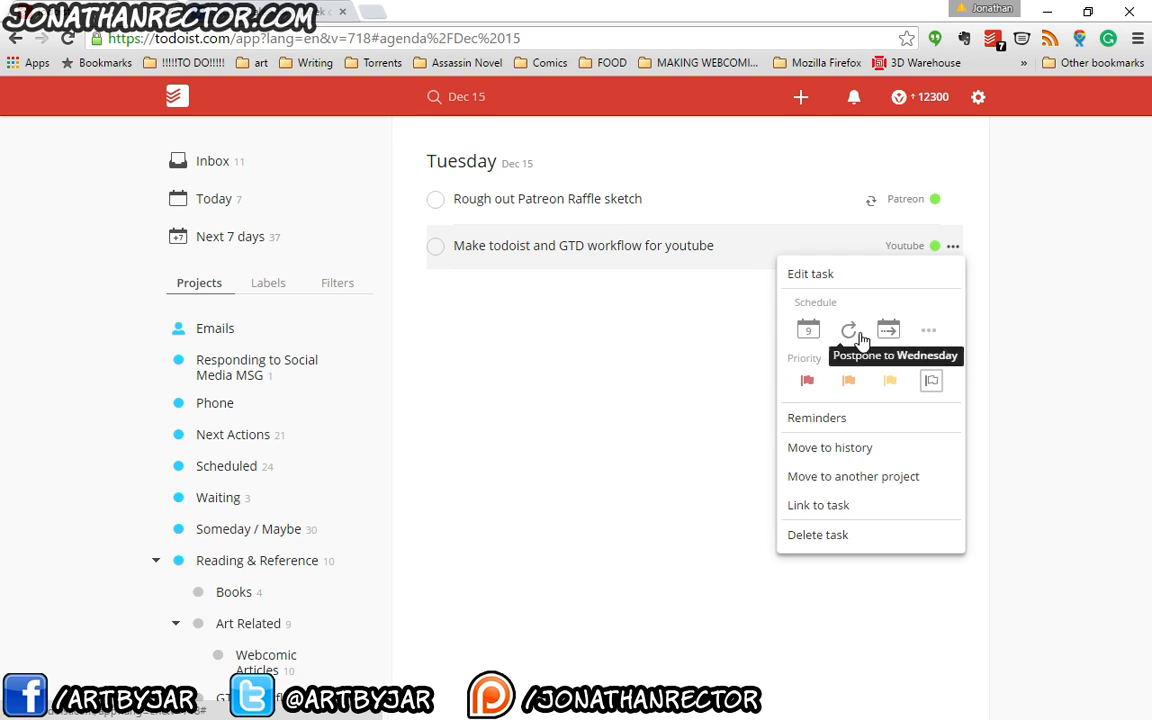
click(1015, 320)
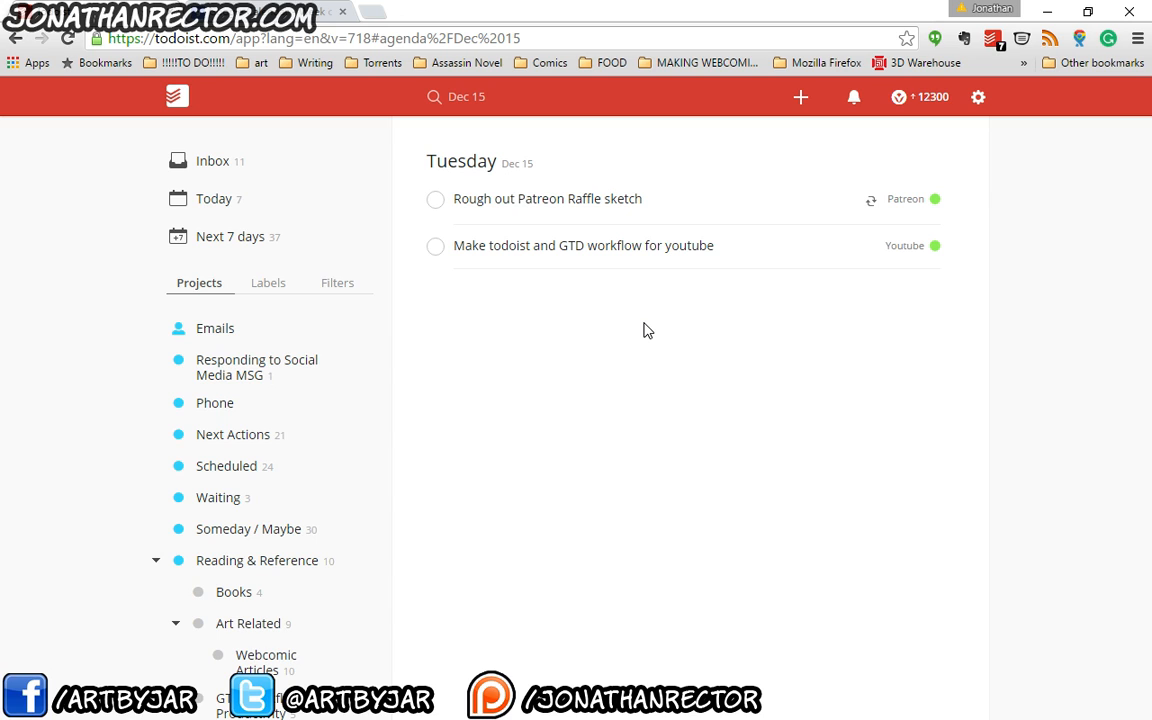
- Draft a sample task titled "lolszer... make sure to buy buy some lawlerskates"
key(q)
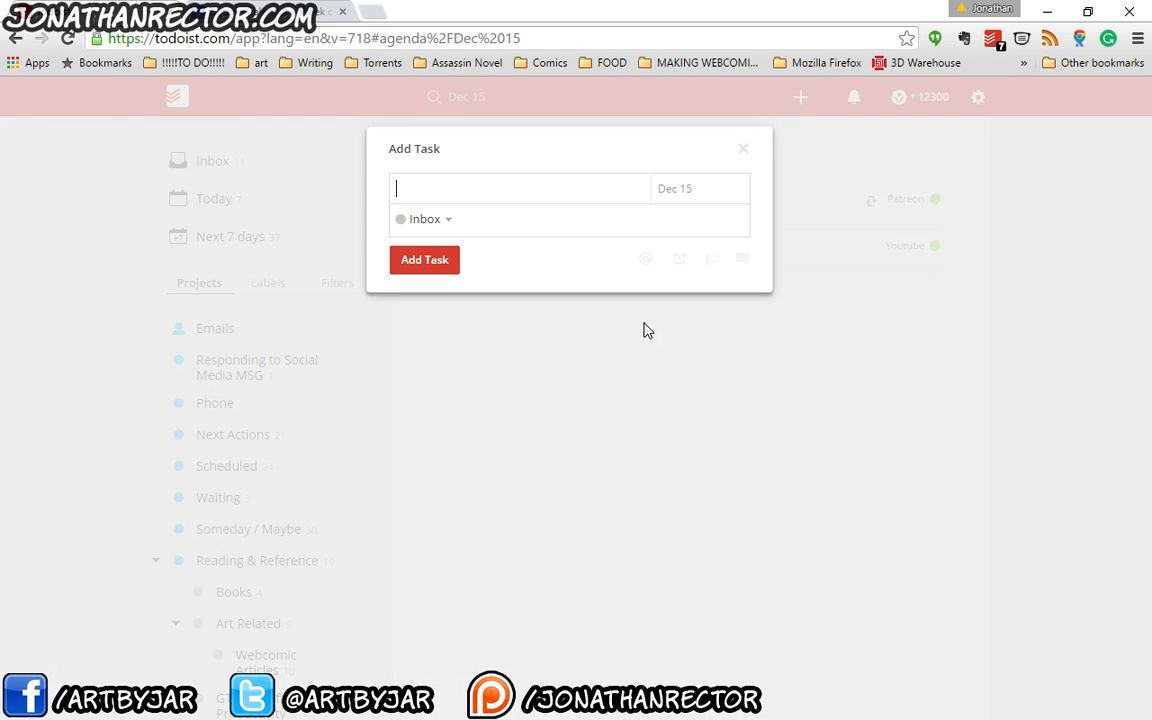
text(lolszer... make sure to buy s)
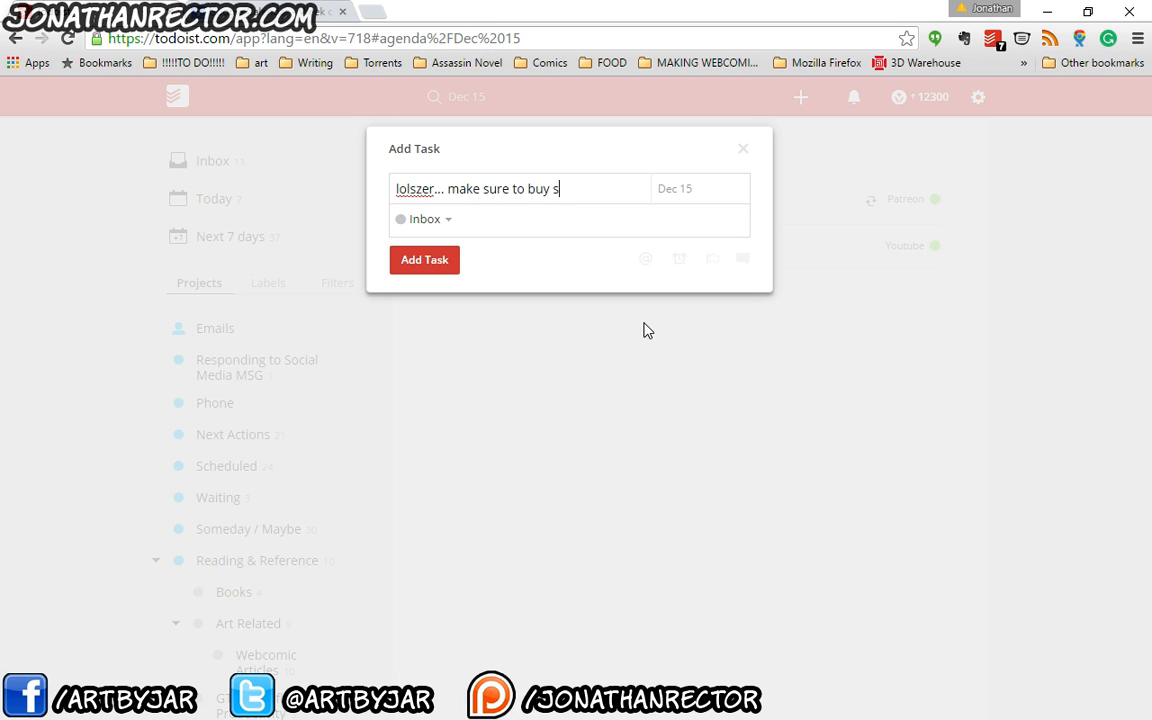
key(BackSpace)
text(buy some lol)
key(BackSpace)
key(BackSpace)
text(awlerskates)
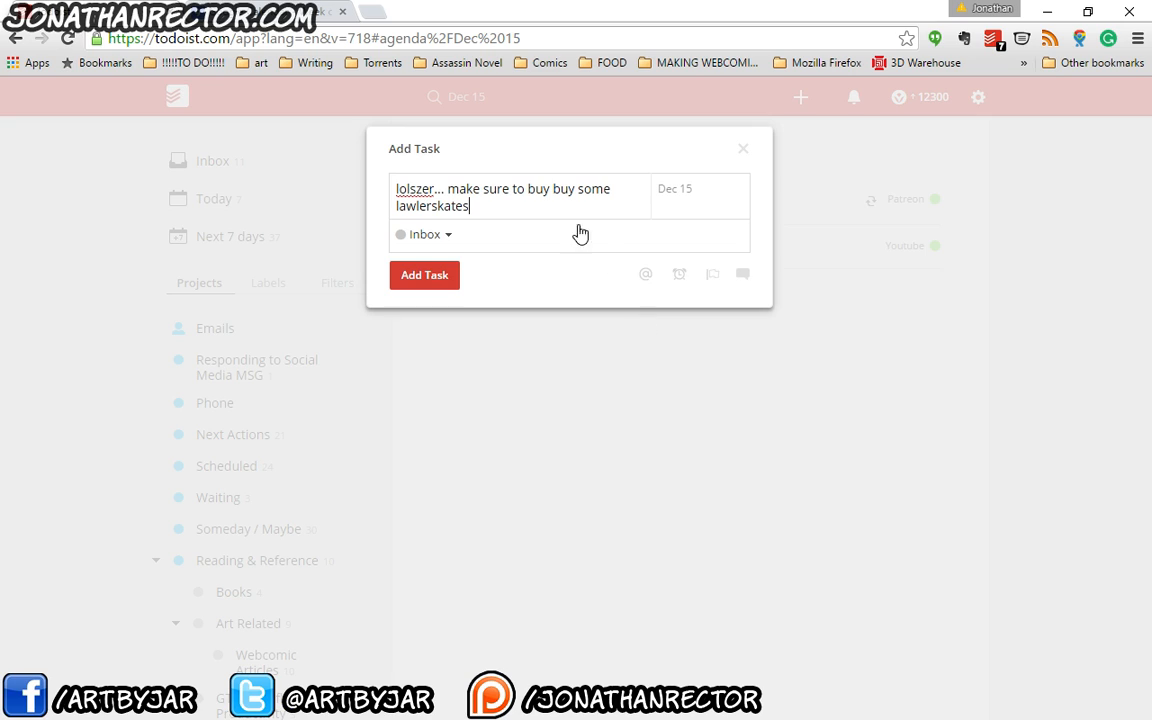
- Examine the draft task's reminder settings and its available notification methods
click(679, 276)
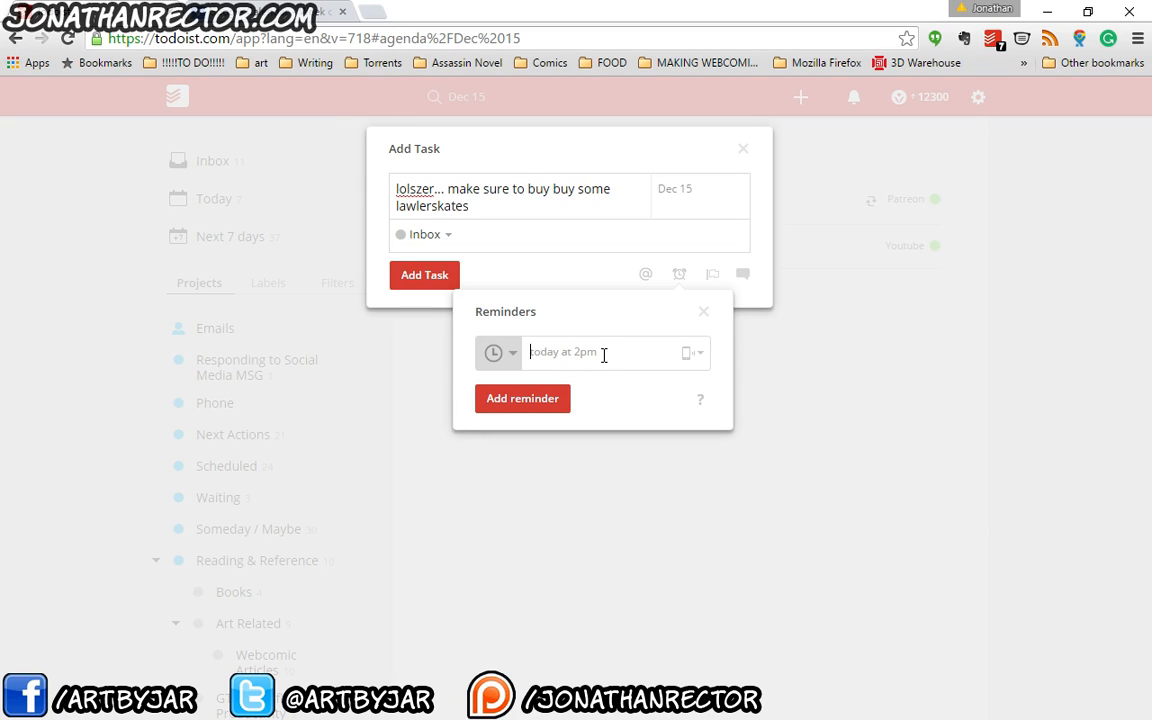
click(697, 355)
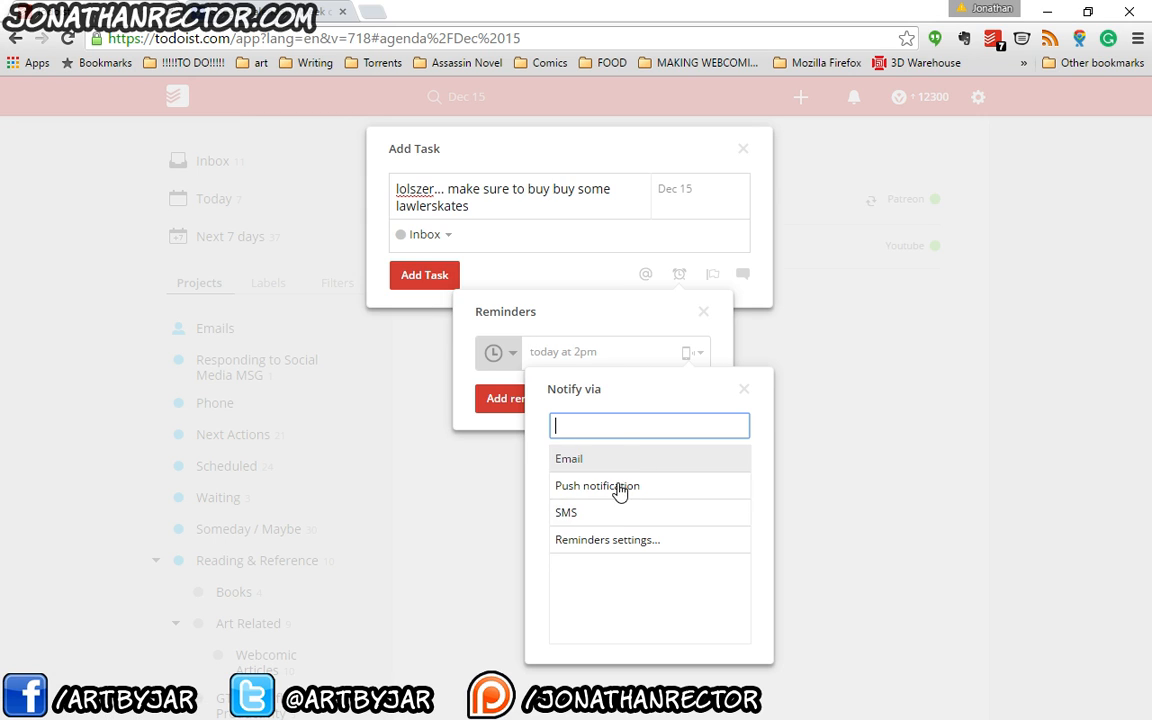
click(699, 315)
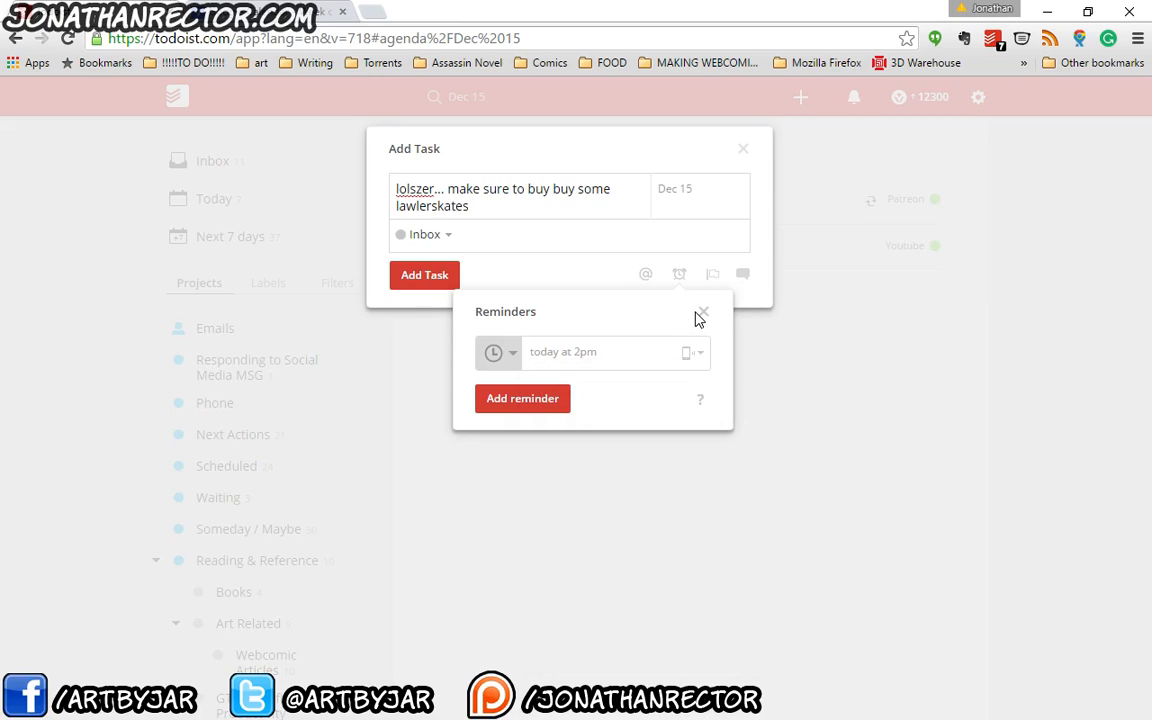
click(703, 313)
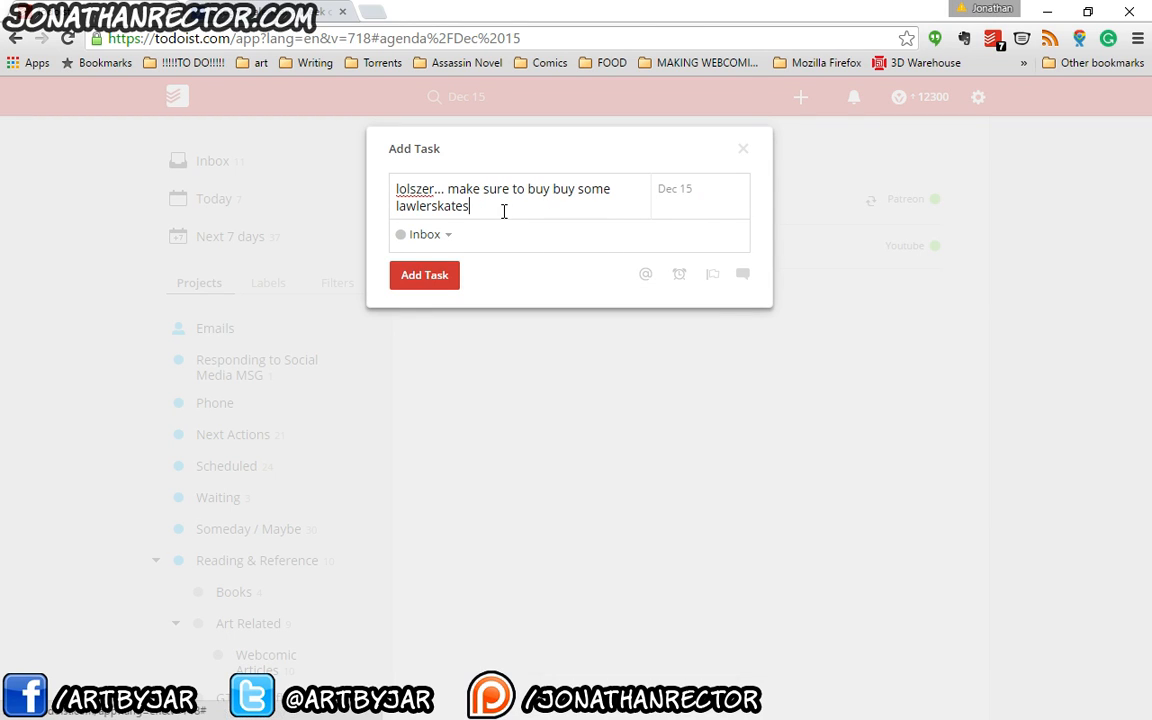
- Replace the draft task's title with the name of the live scribbles session
drag(501, 211, 222, 179)
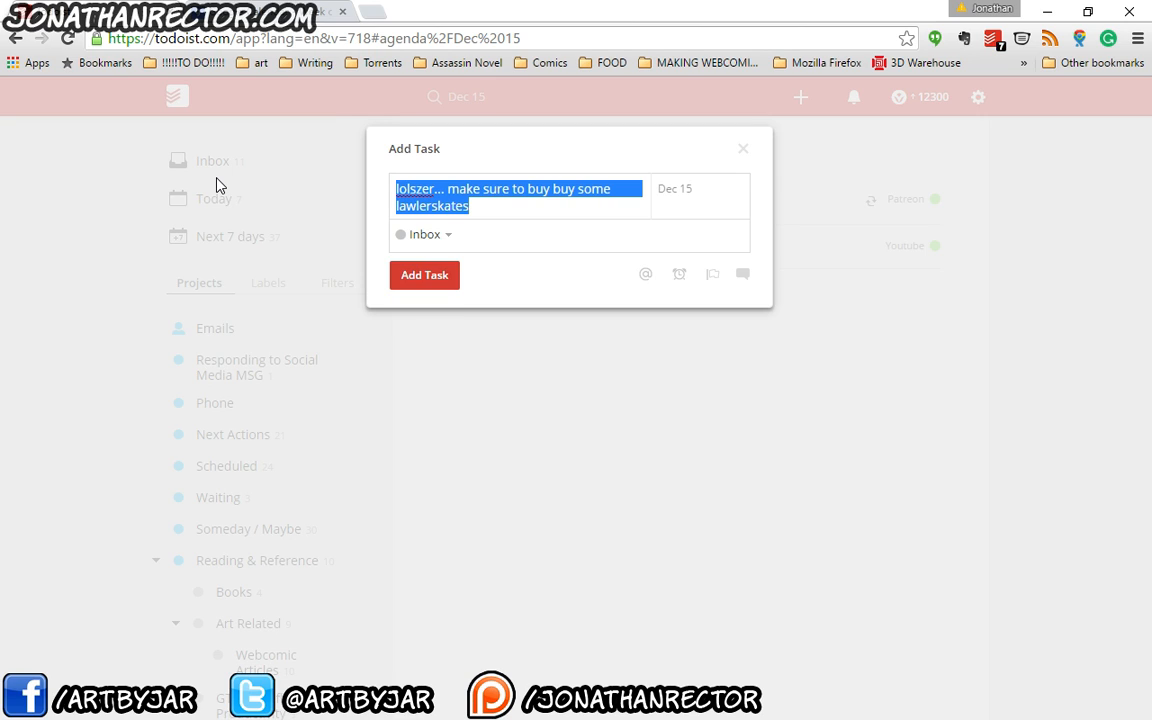
text(Live )
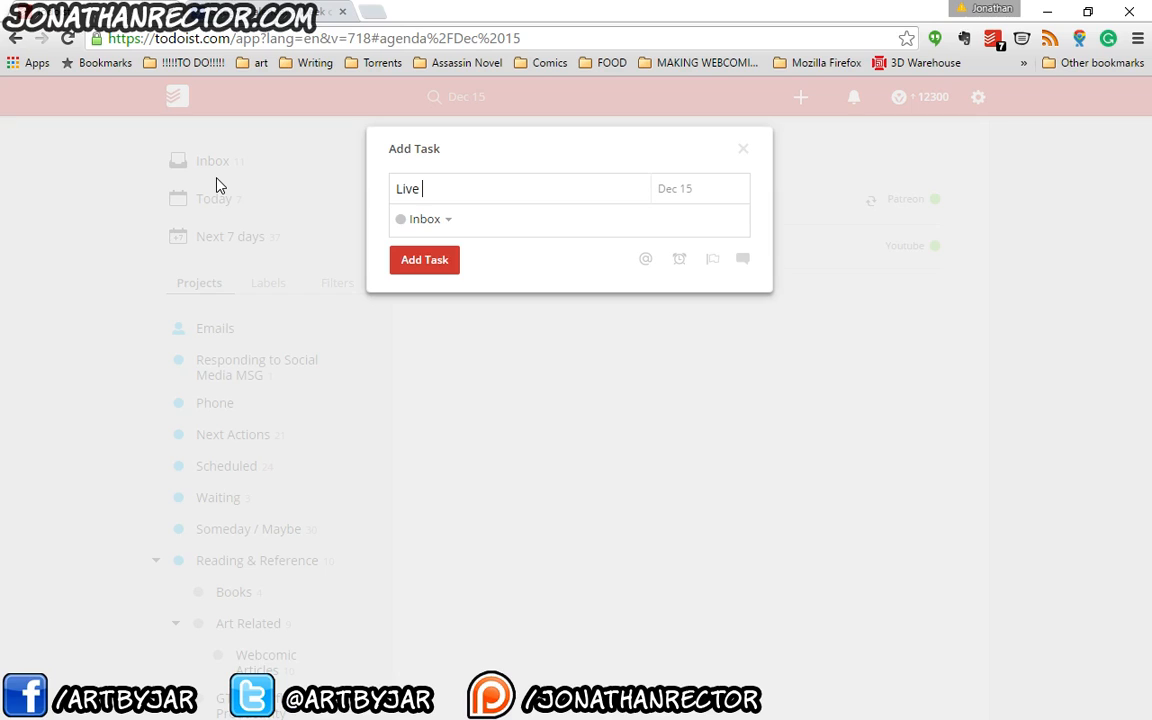
text(scribbles with jojo)
- Set the draft task's schedule to repeat every wednesday and discard the draft
click(712, 192)
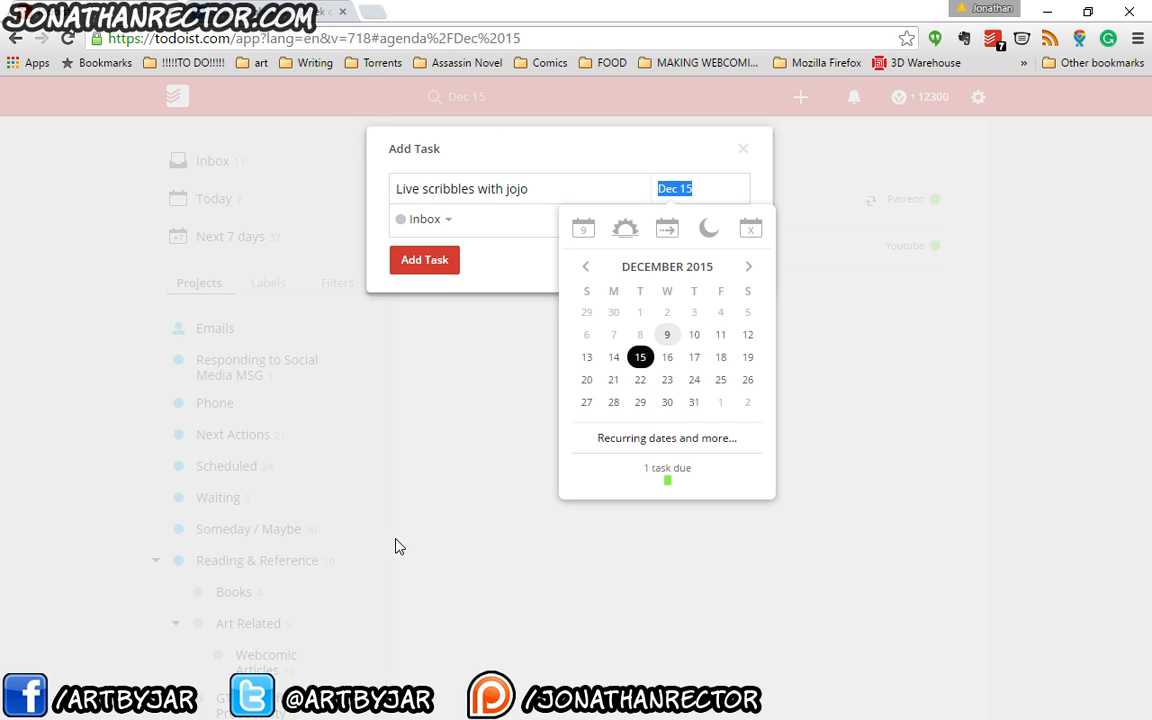
text(every )
text(wednes)
text(day)
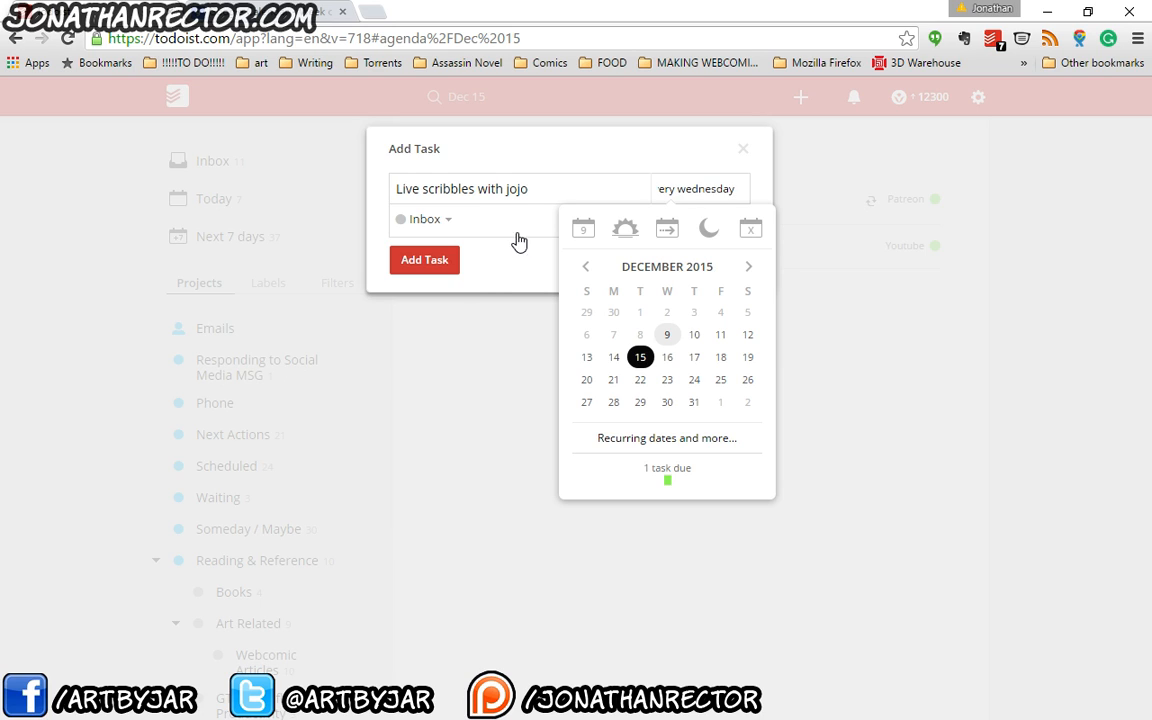
click(555, 190)
click(670, 190)
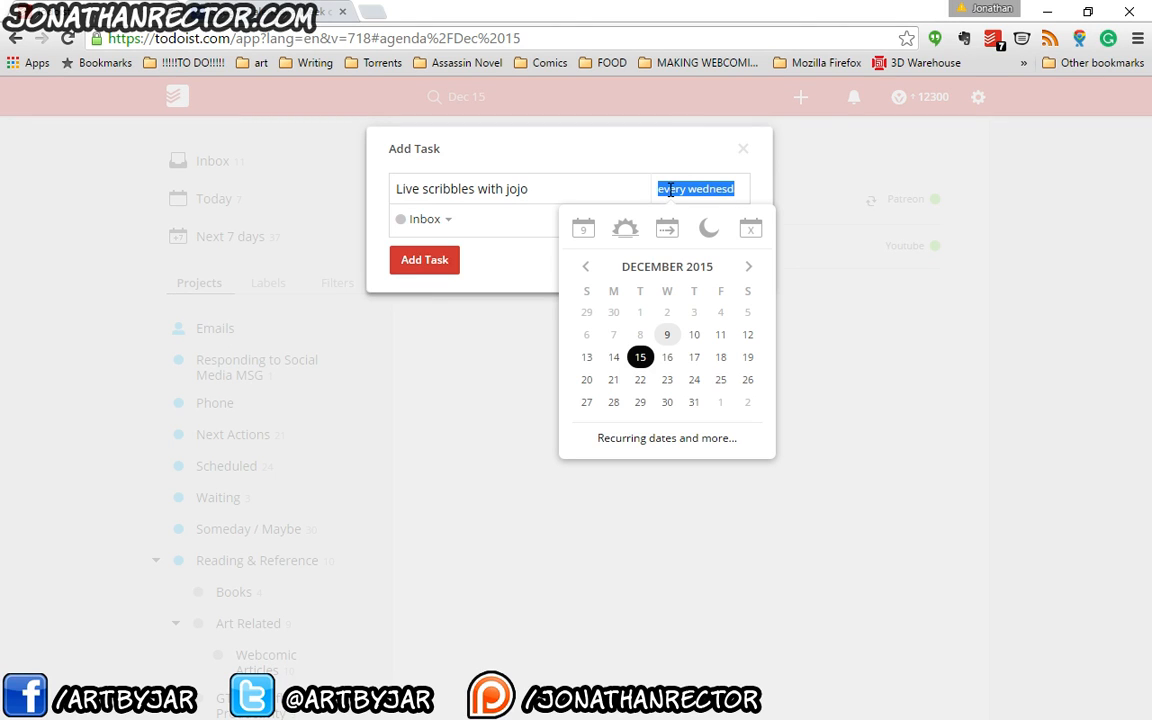
click(590, 188)
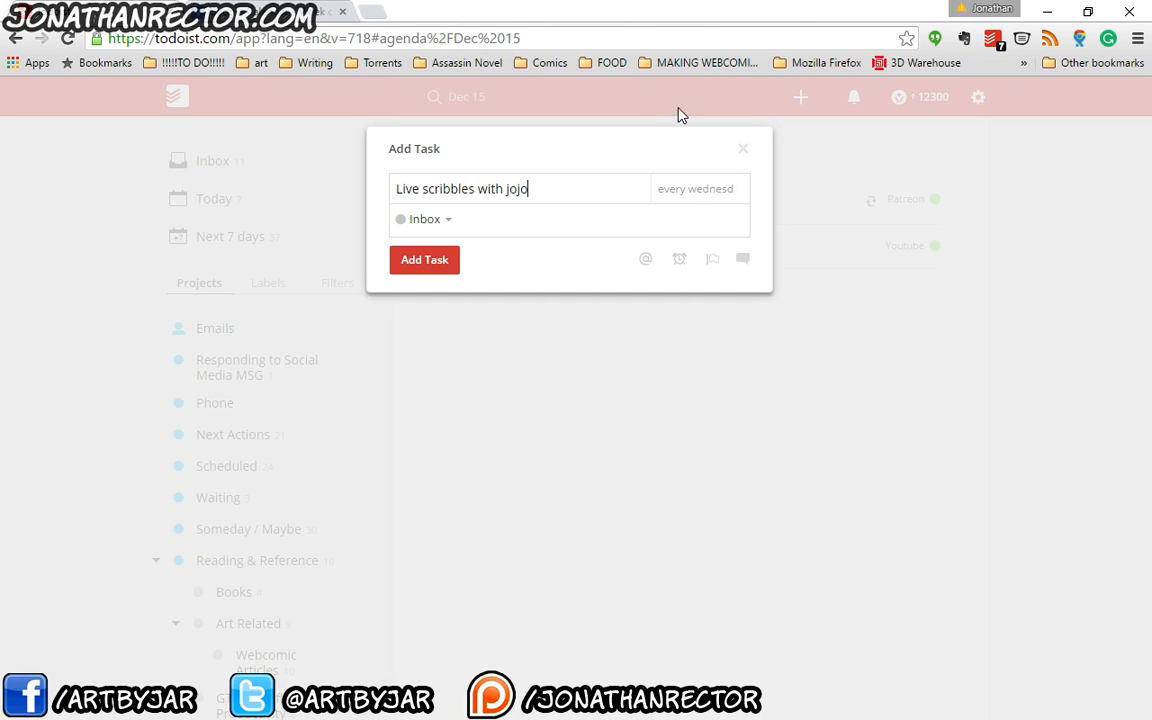
click(745, 150)
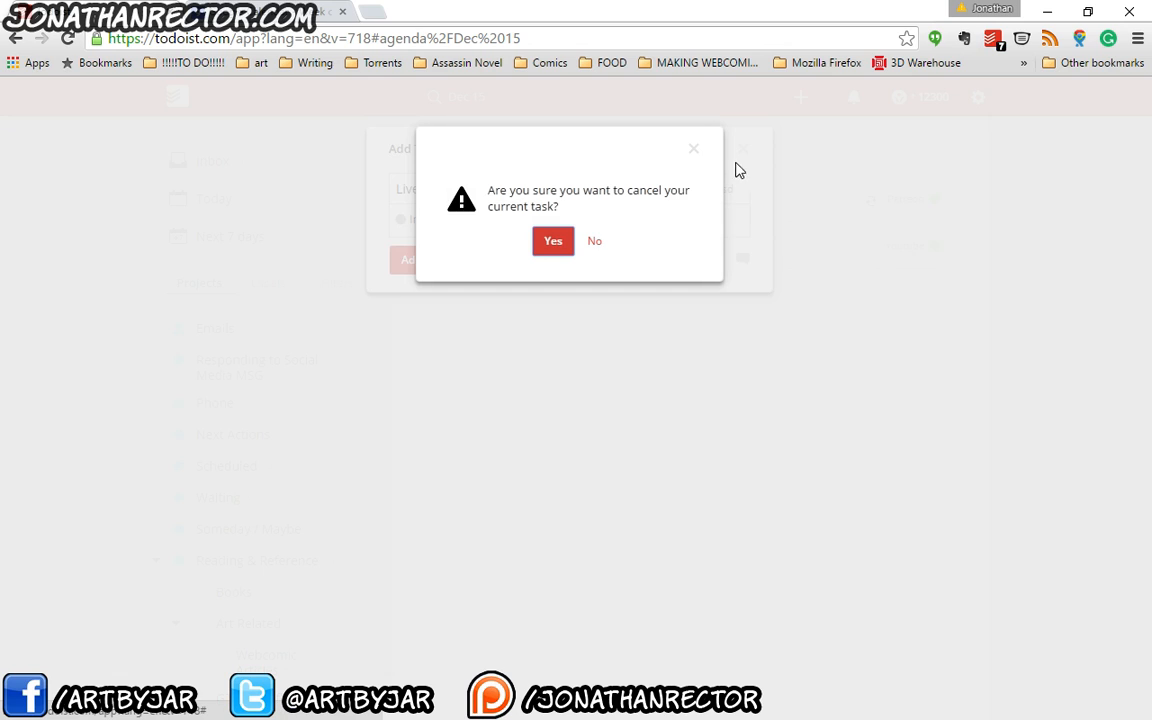
click(567, 241)
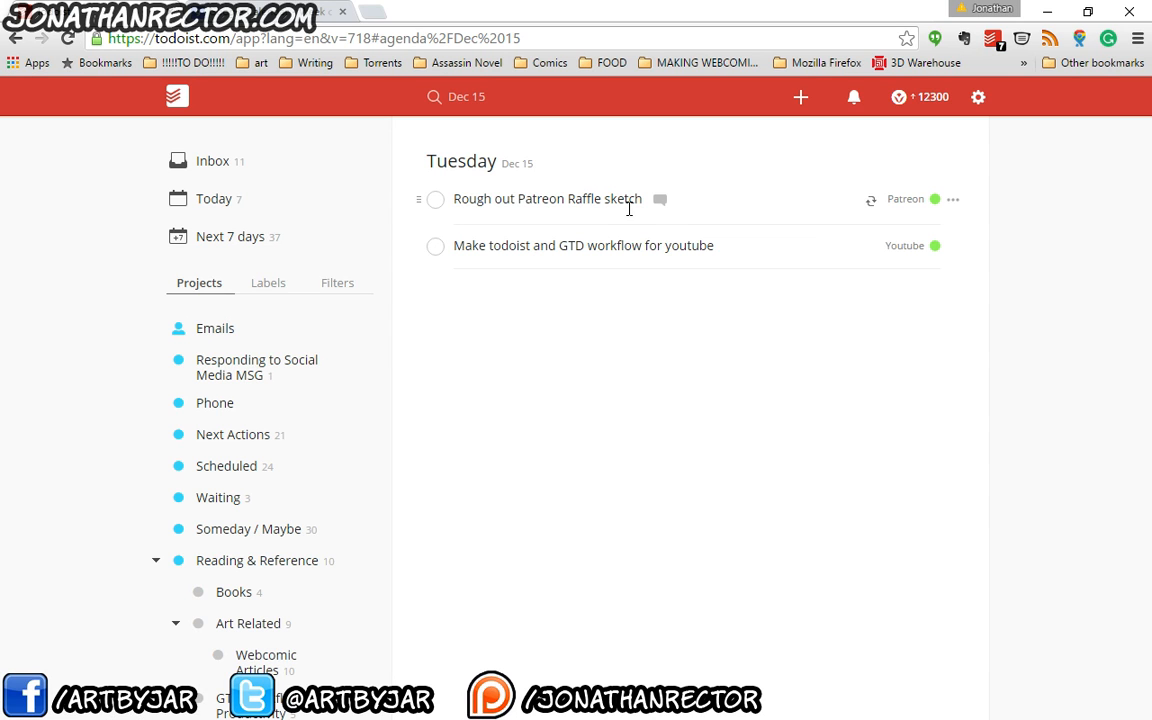